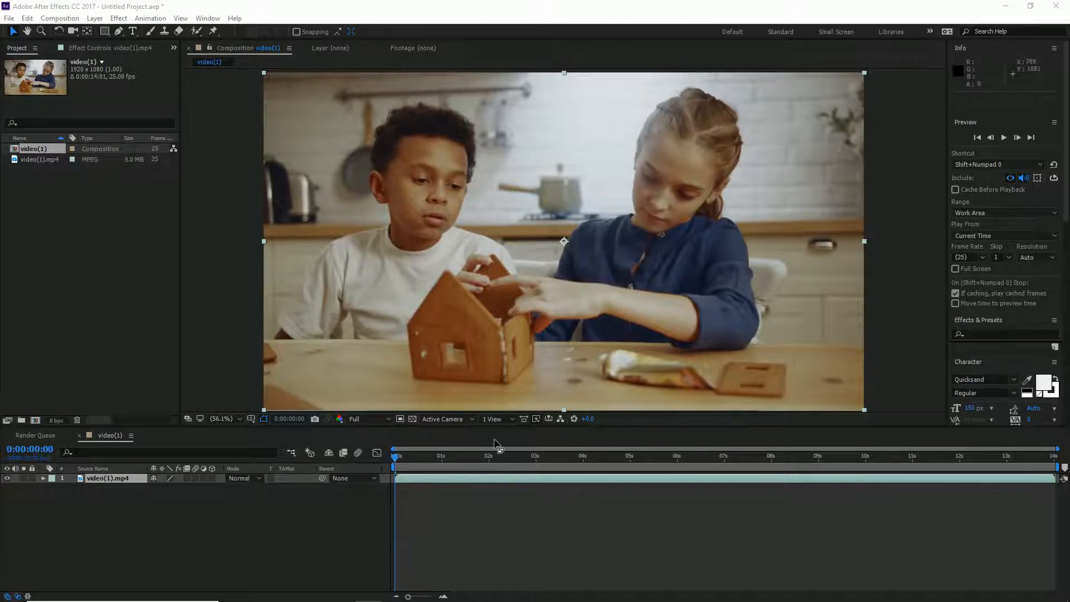
Step: Preview the clip up to about six seconds and set the composition's duration to 0:00:06:01
left_click_drag(438, 458, 675, 460)
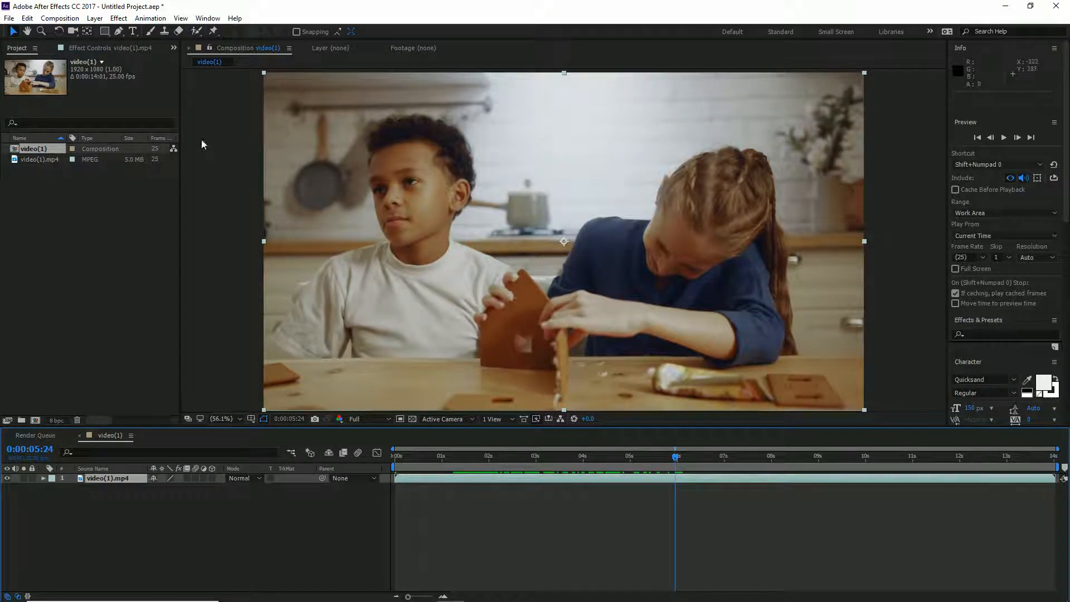
left_click(64, 18)
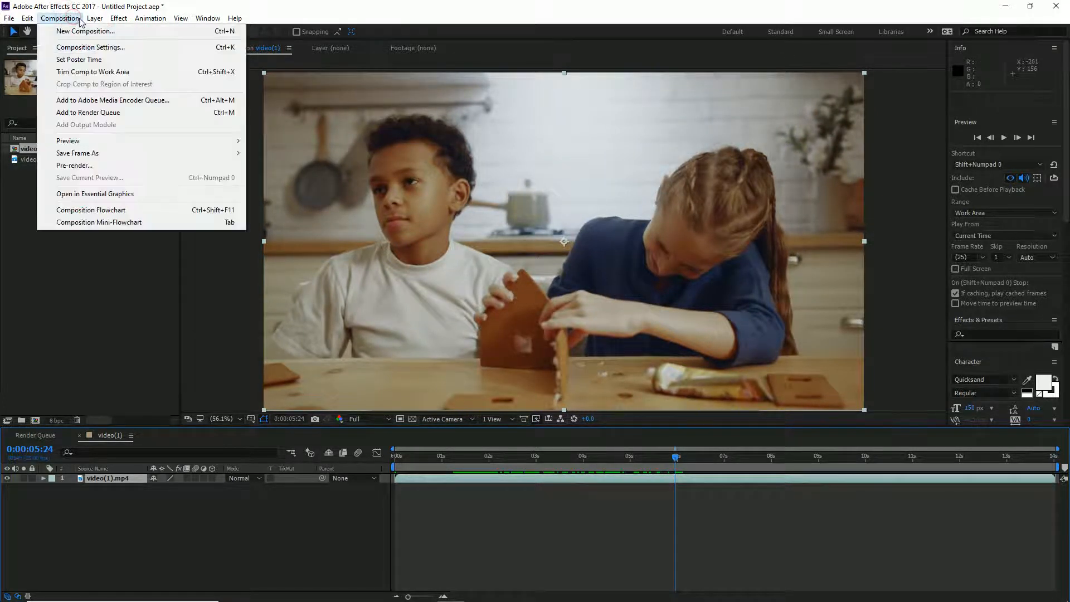
left_click(91, 47)
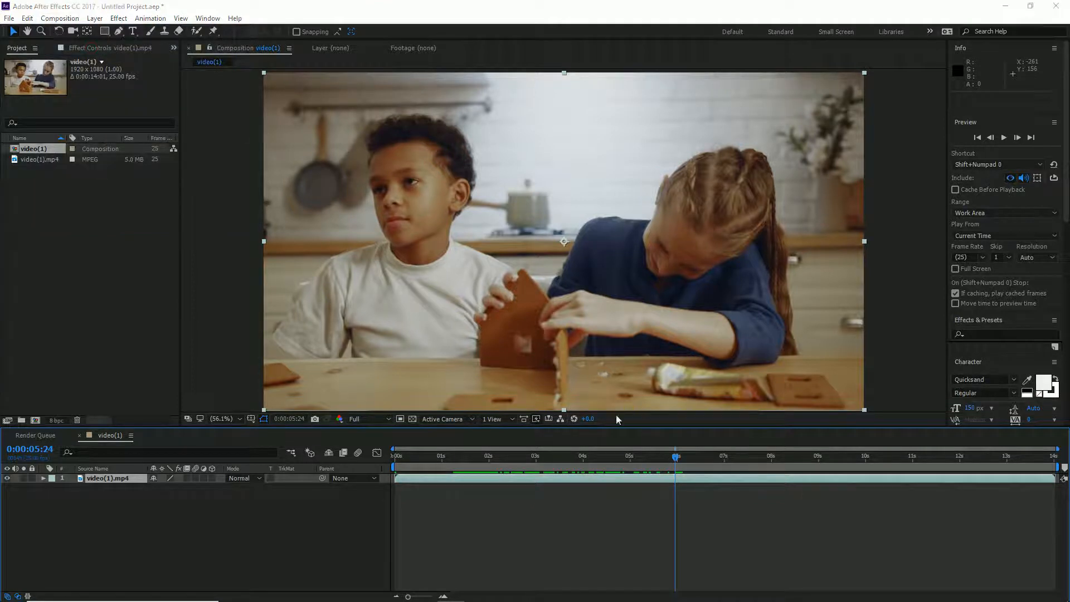
left_click(102, 199)
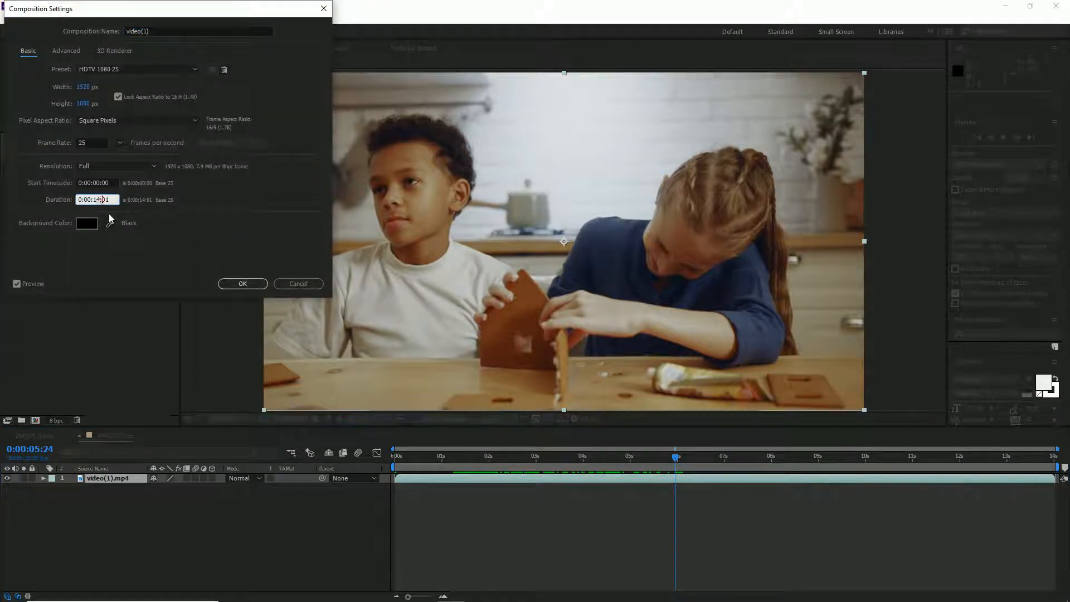
key("BackSpace")
key("BackSpace")
type("06")
key("Return")
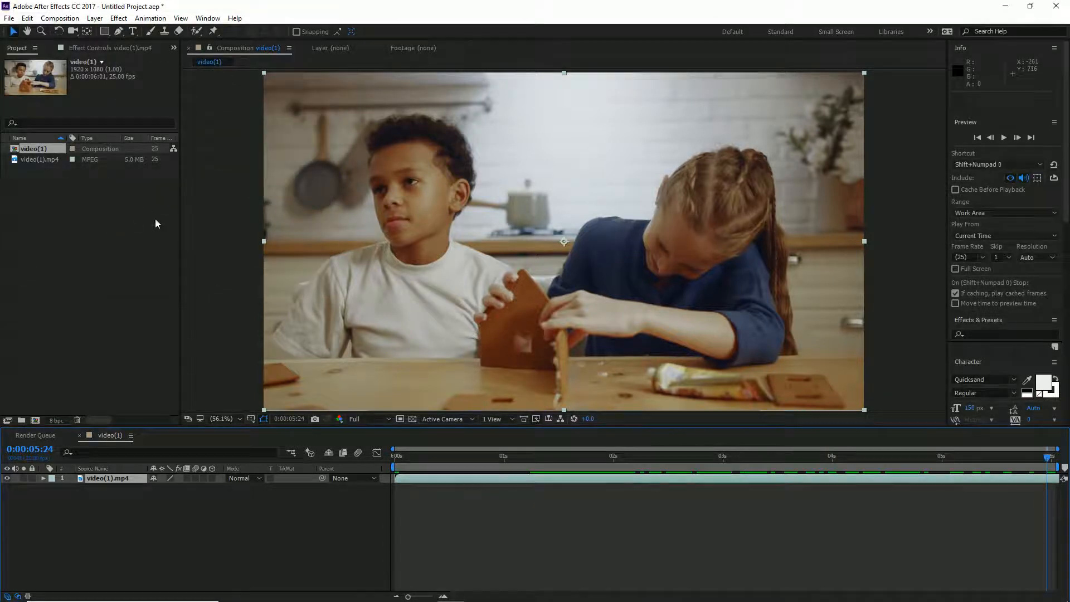
Step: At 0:00:00:15, draw a narrow beam on a new shape layer with the Pen tool, from the boy's eye to the gingerbread house
mouse_move(456, 462)
left_mouse_down()
mouse_move(639, 462)
mouse_move(396, 465)
mouse_move(573, 468)
mouse_move(442, 470)
mouse_move(460, 474)
left_mouse_up()
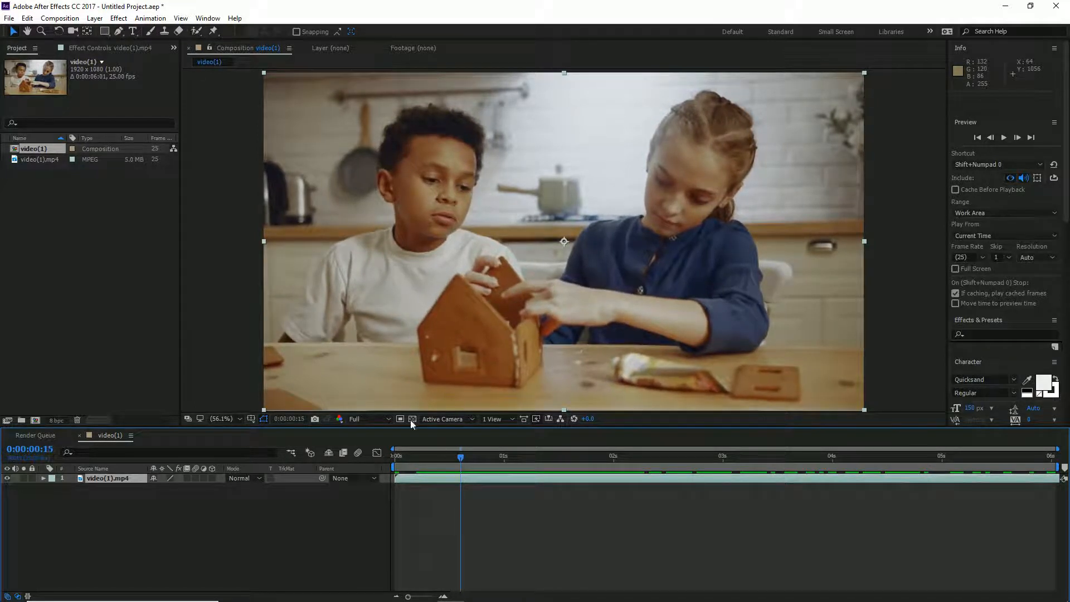
left_click(204, 504)
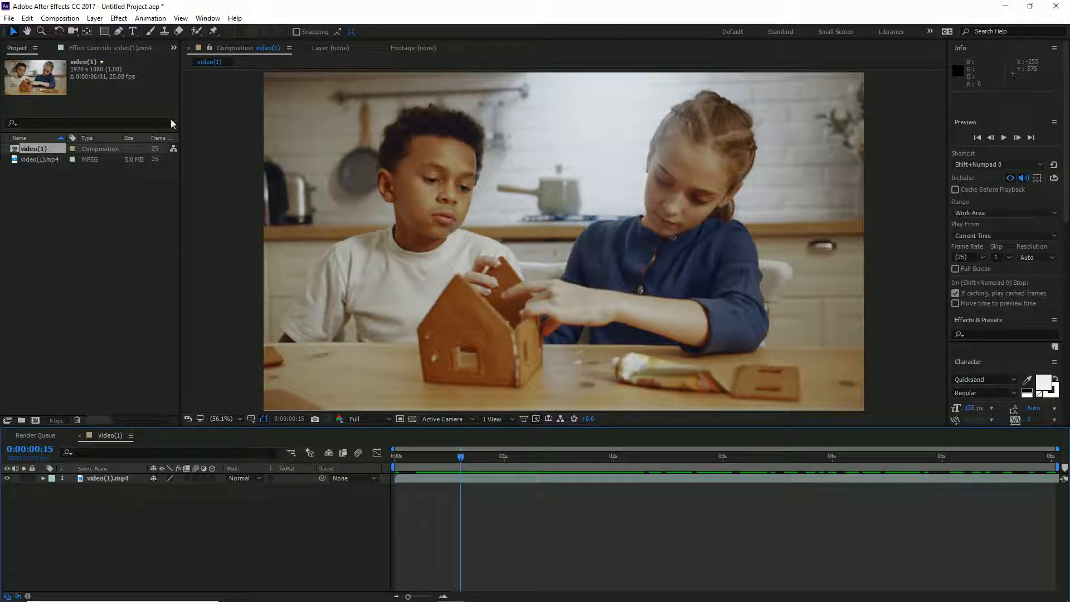
left_click(118, 32)
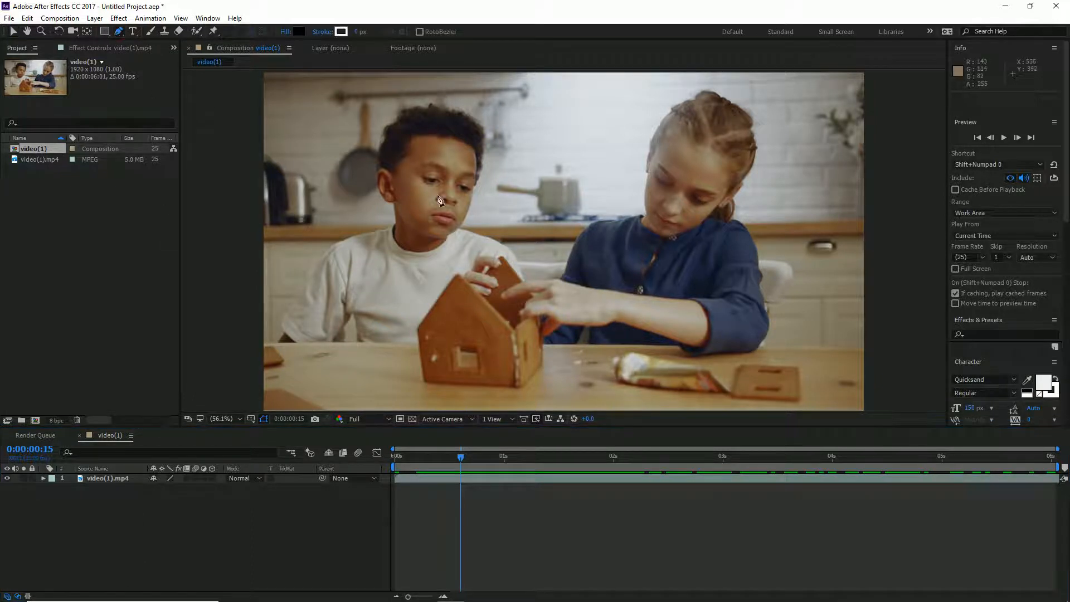
left_click(426, 182)
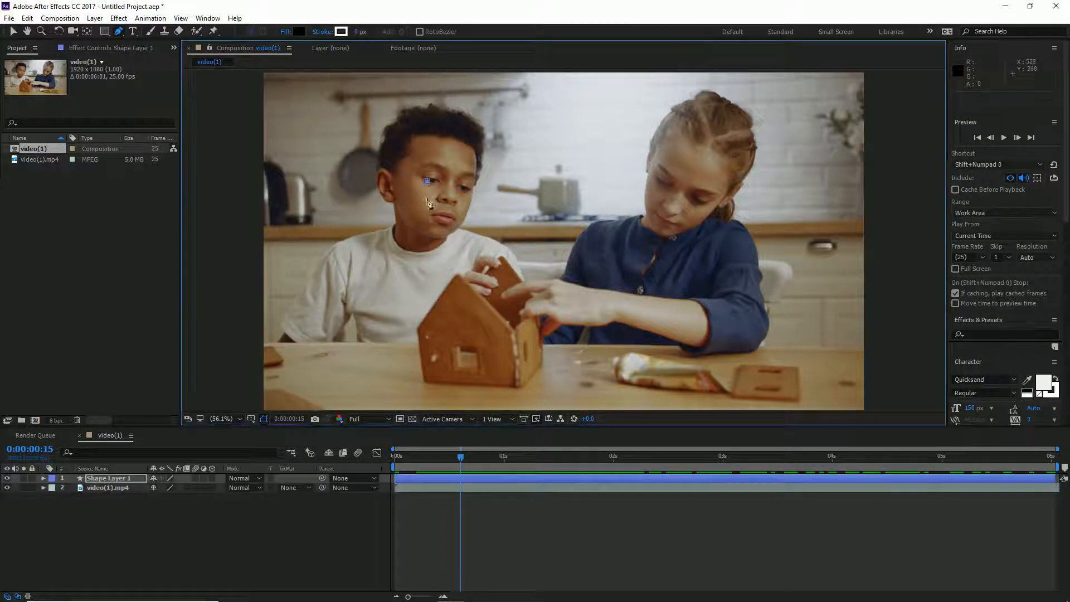
left_click(444, 338)
left_click(487, 340)
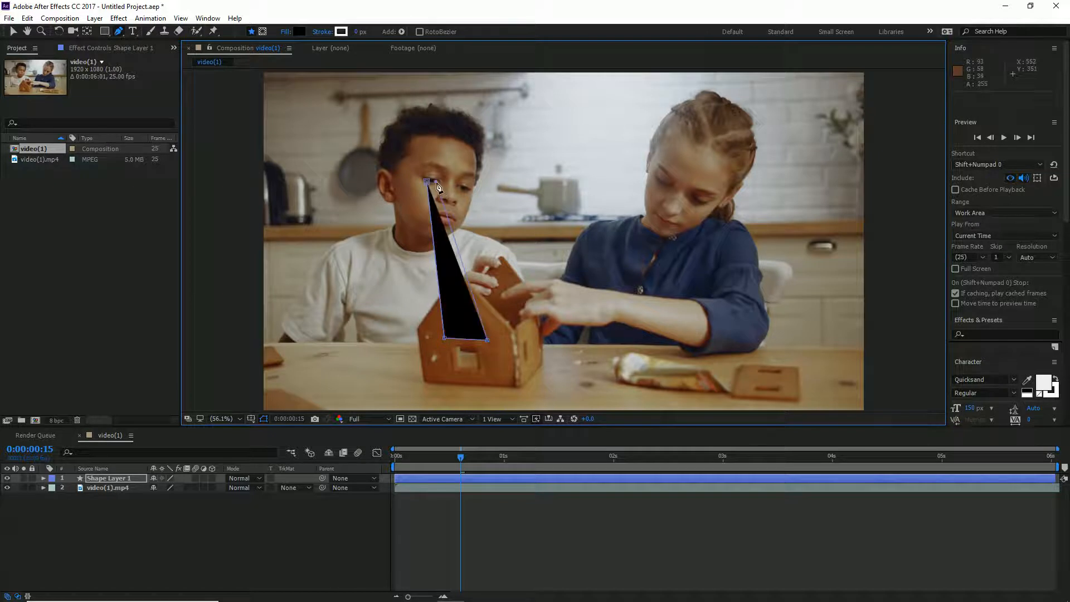
scroll(439, 188, "up", 2)
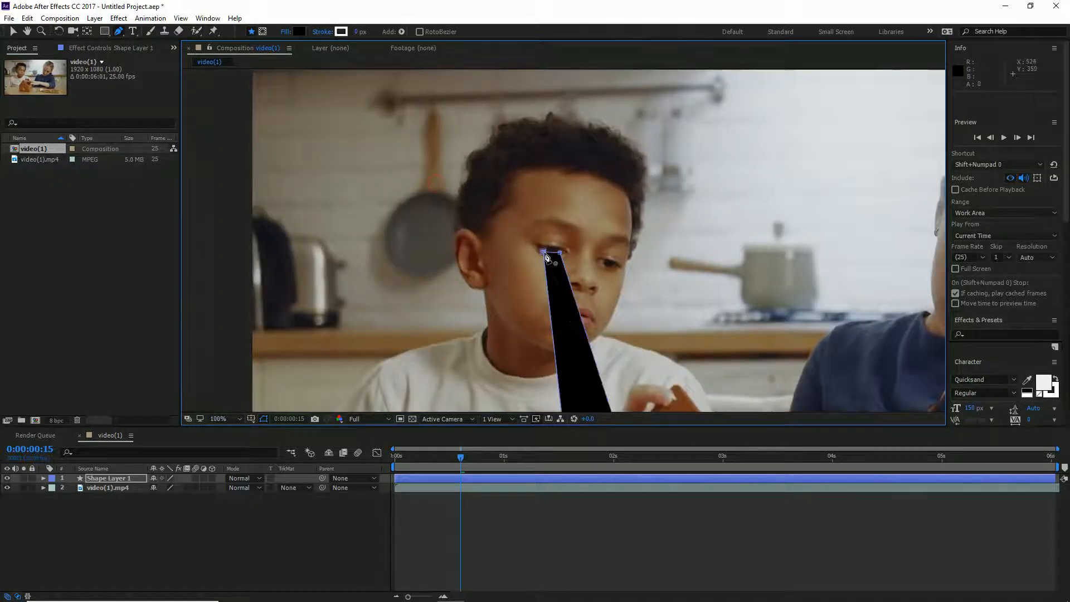
Step: Change the beam shape's fill type to Linear Gradient
left_click(297, 31)
left_click(281, 45)
left_click(283, 32)
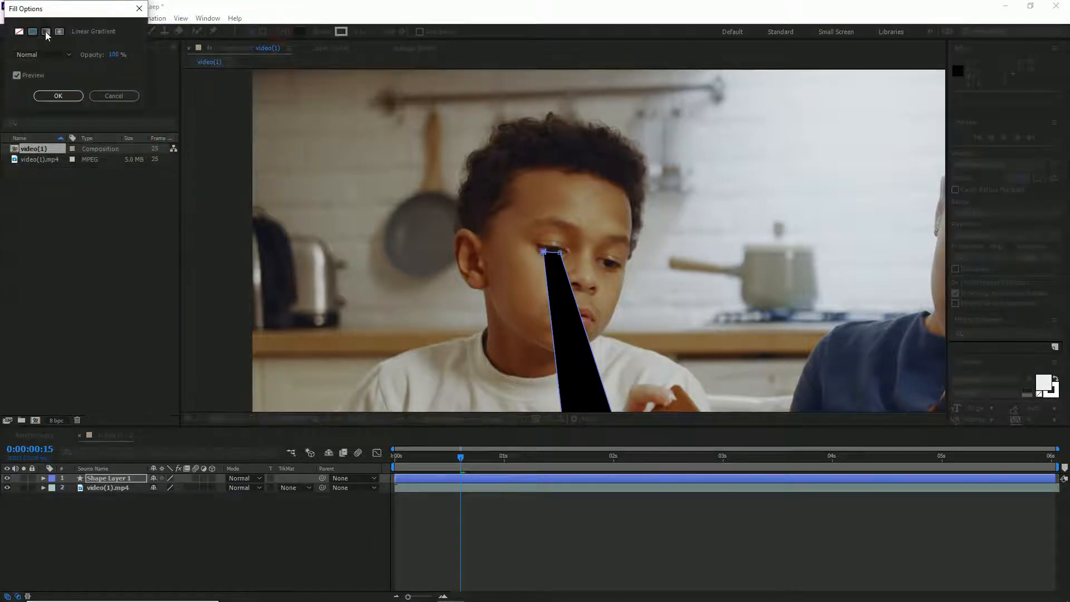
left_click(73, 96)
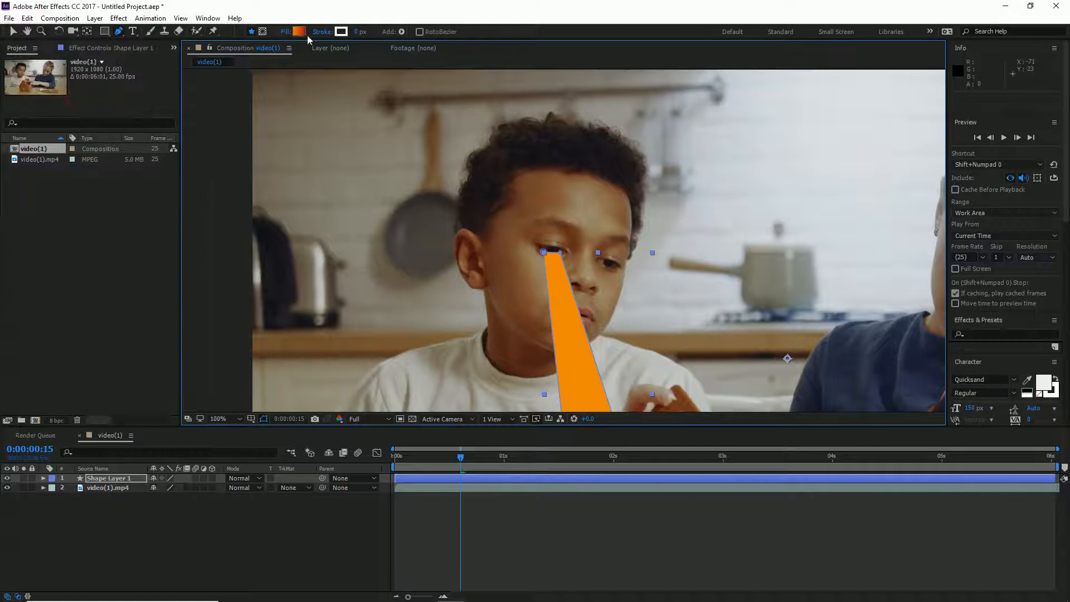
scroll(522, 289, "down", 1)
key("space")
left_click_drag(521, 291, 409, 279)
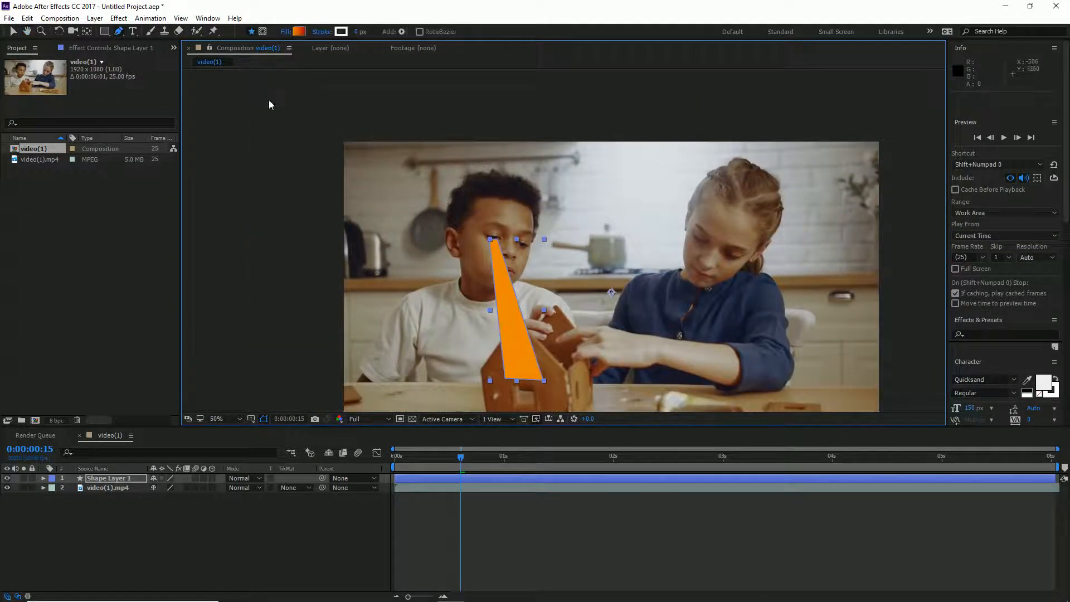
left_click(300, 33)
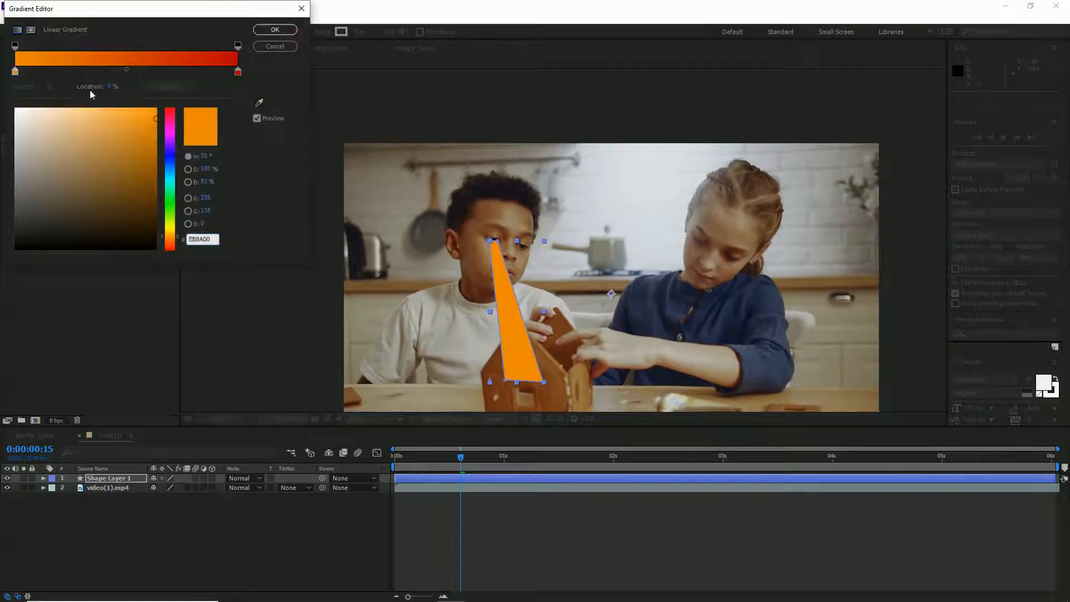
left_click(276, 46)
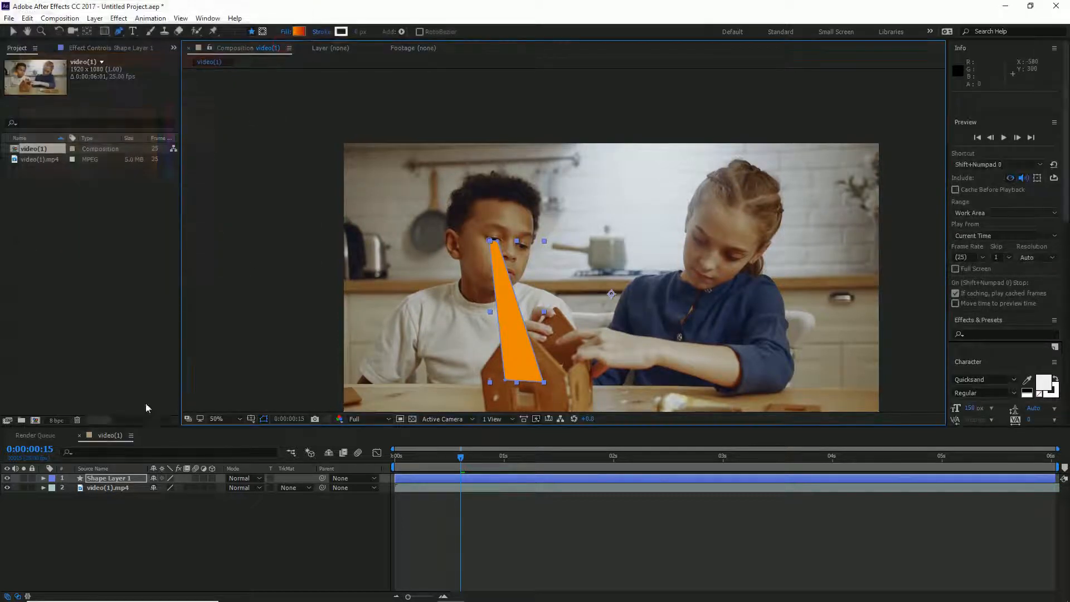
Step: Expand the beam layer's contents to show the gradient fill's start point, end point and color properties
left_click(43, 478)
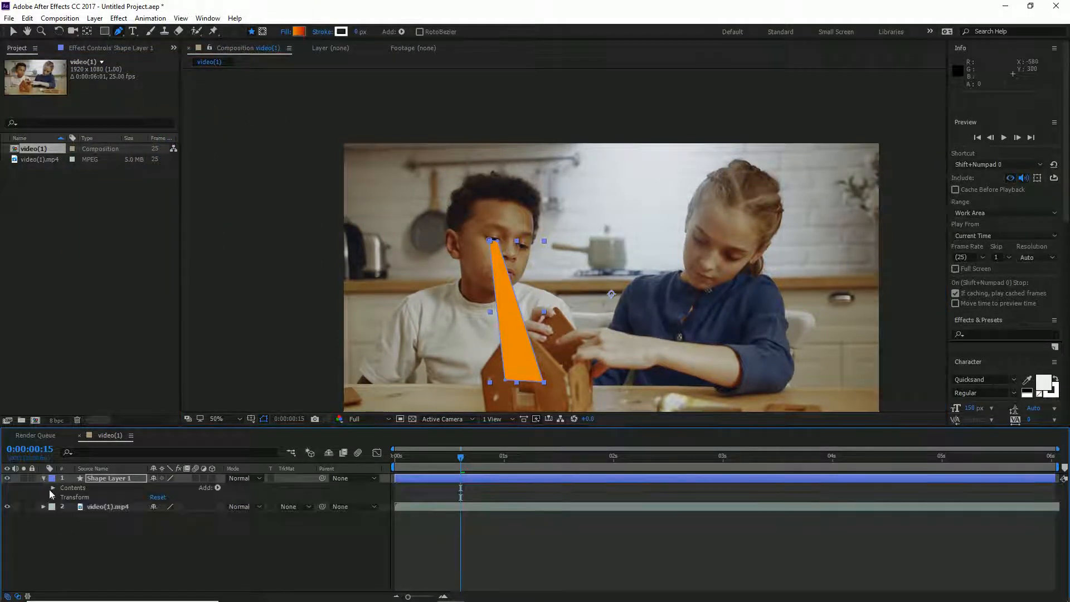
left_click(52, 488)
left_click(62, 497)
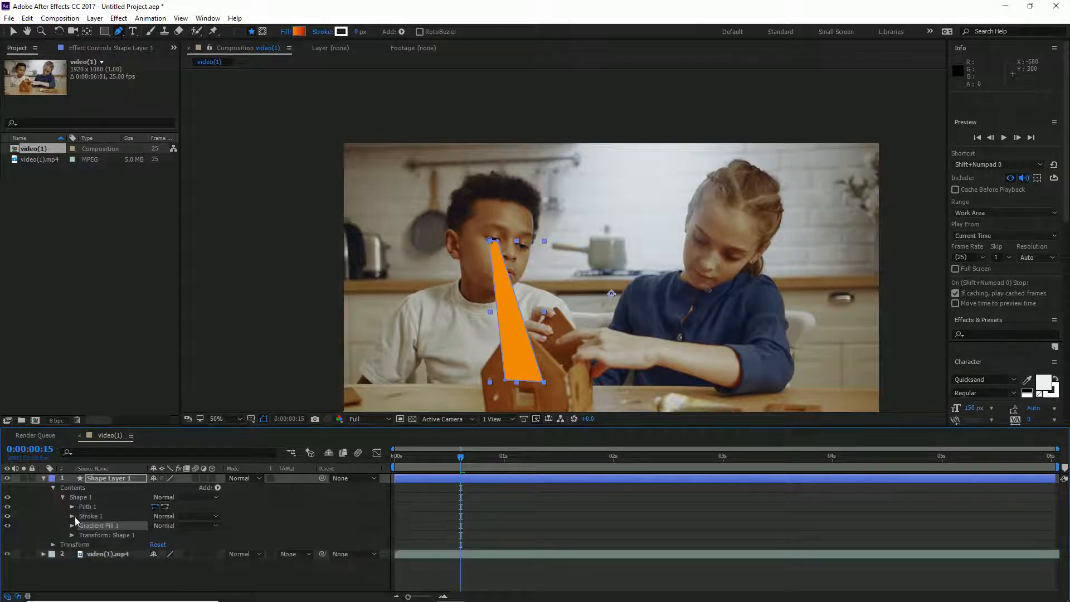
left_click(71, 525)
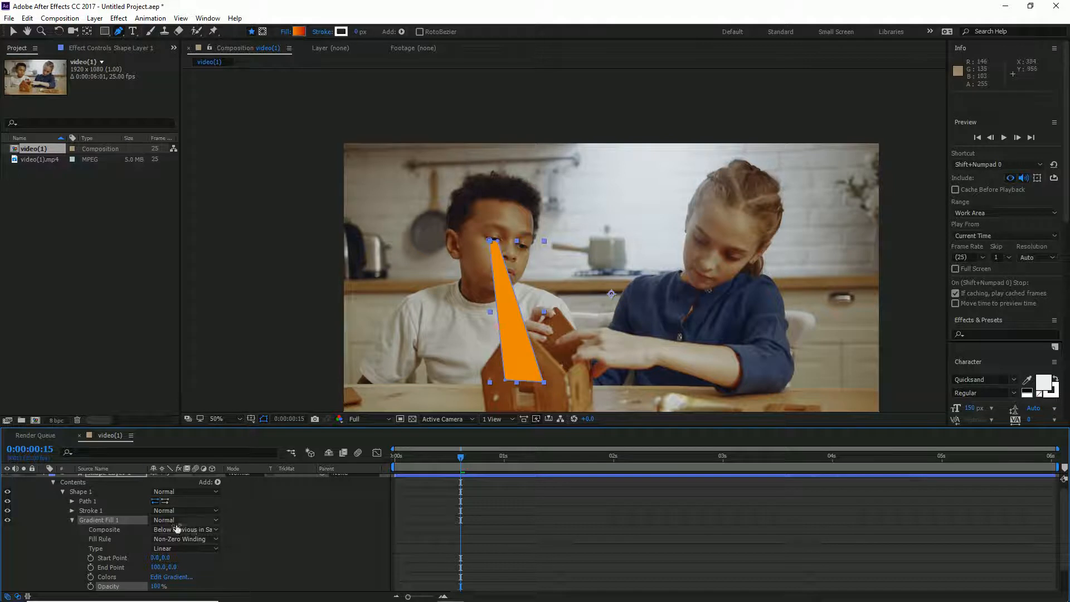
scroll(130, 547, "down", 2)
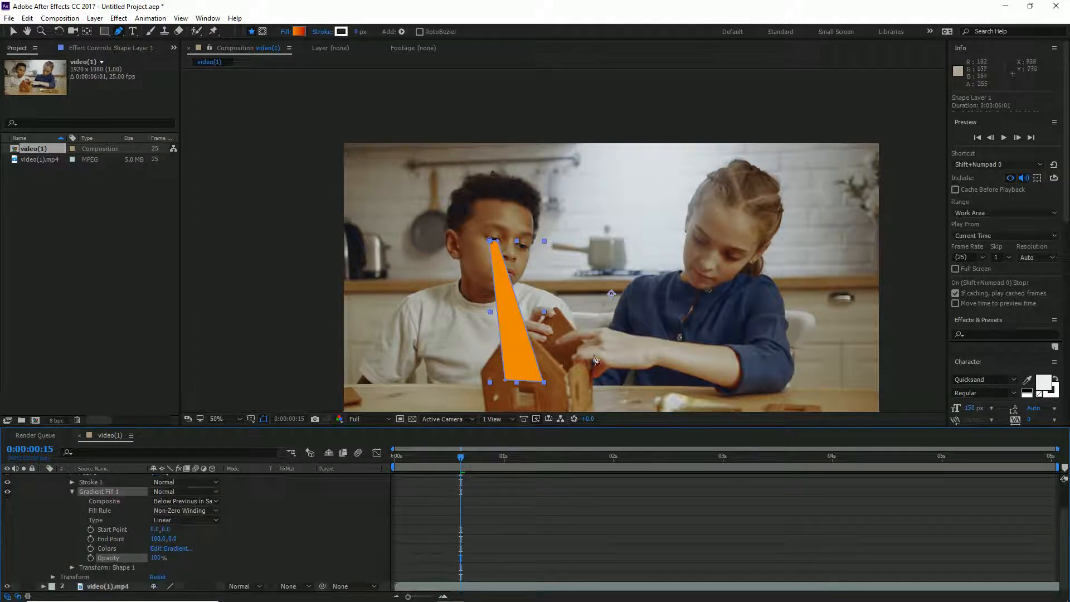
scroll(553, 350, "up", 1)
left_click_drag(549, 343, 611, 175)
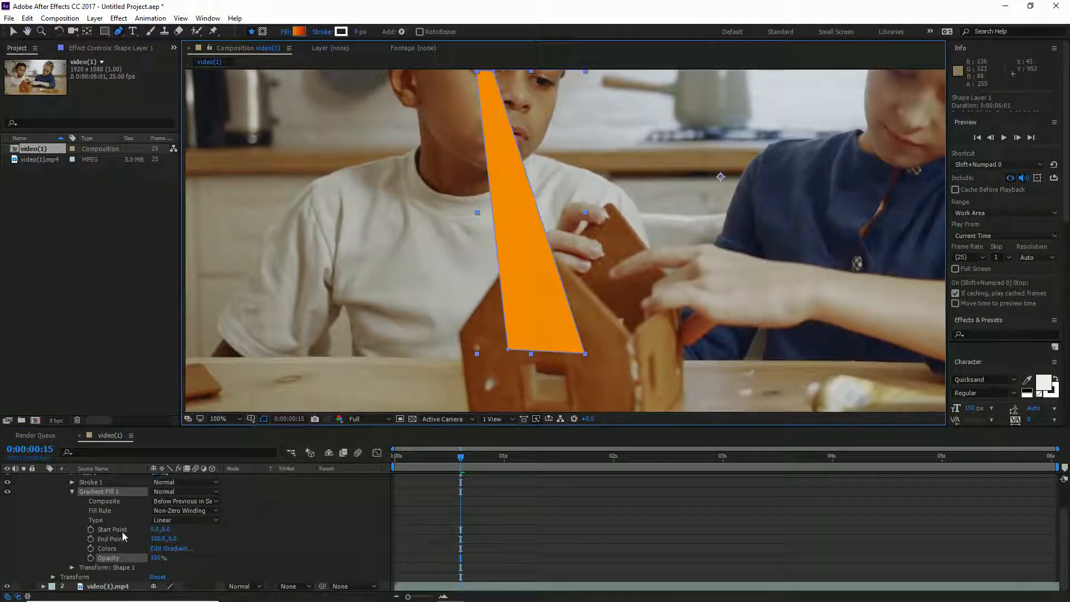
Step: Place the beam gradient's start point at about -440, -234 above the eye and its end point at about -290, 288 near the house
left_click_drag(155, 530, 140, 531)
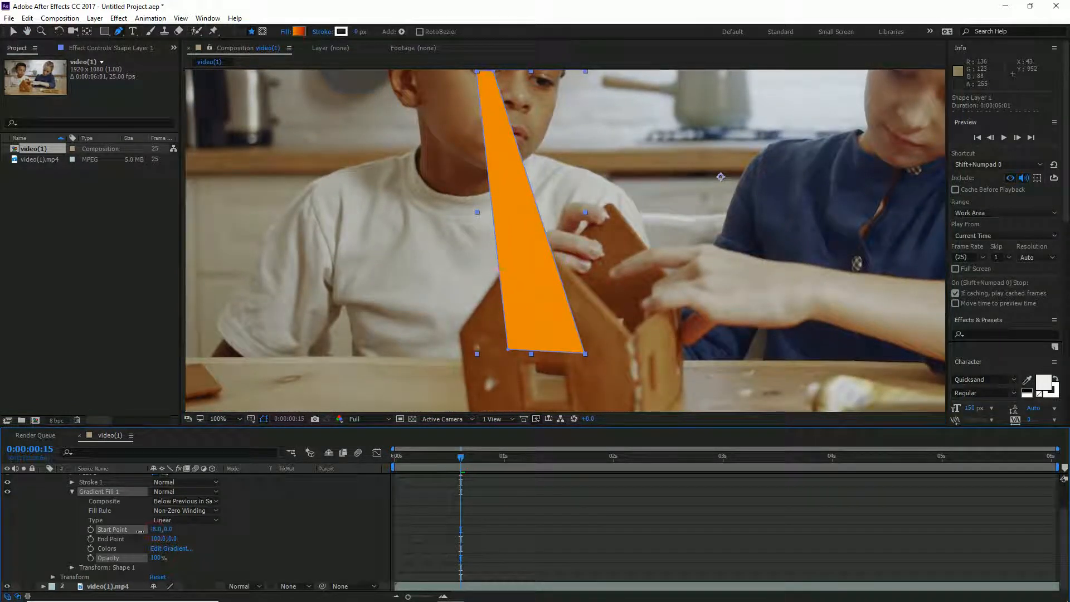
scroll(542, 137, "down", 1)
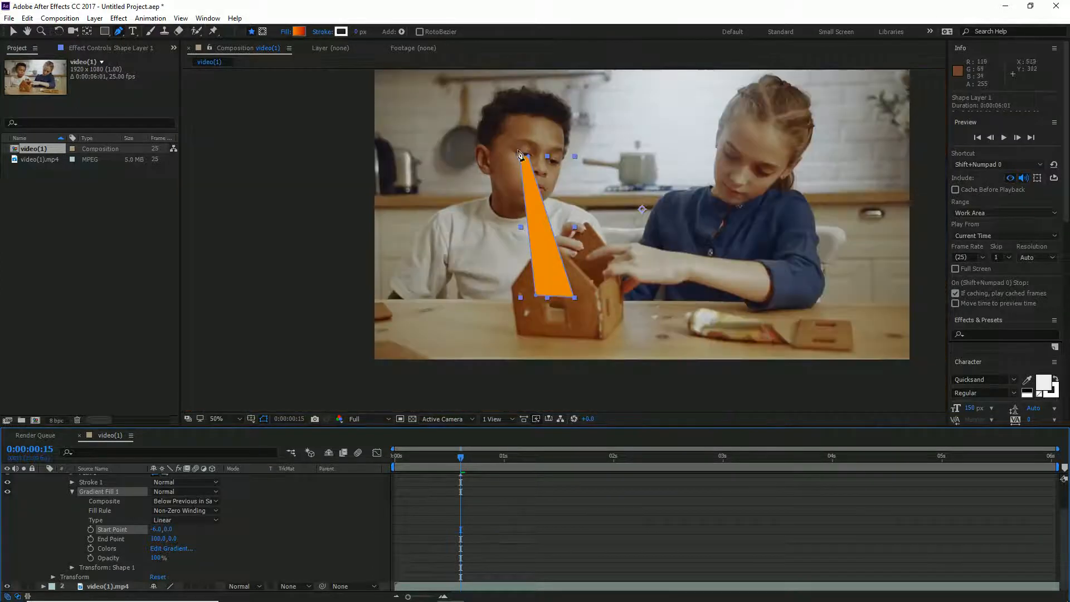
left_click_drag(526, 152, 518, 188)
left_click(15, 31)
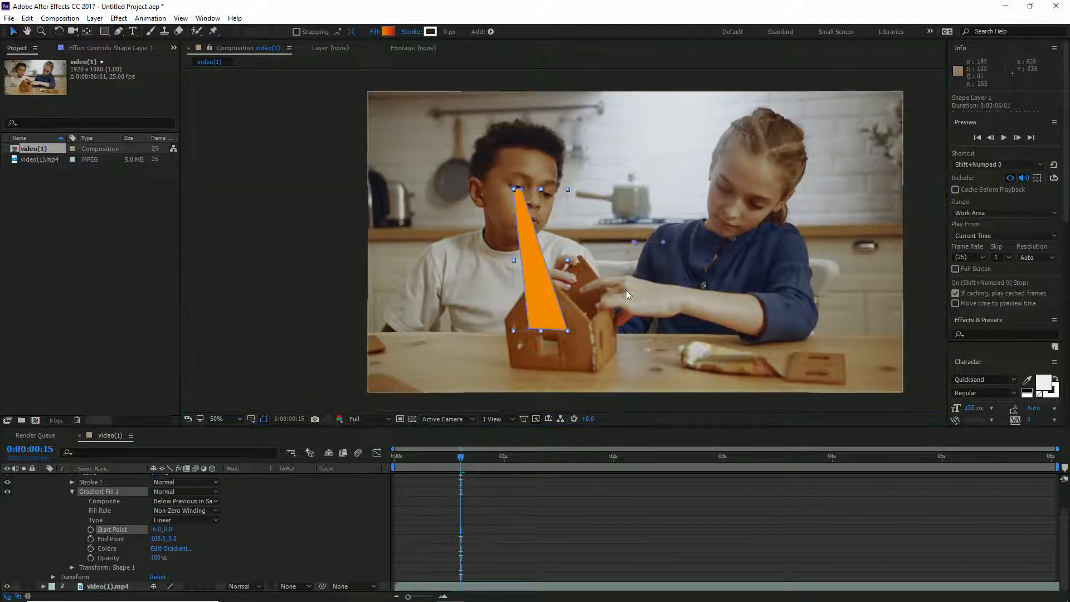
left_click_drag(634, 242, 523, 213)
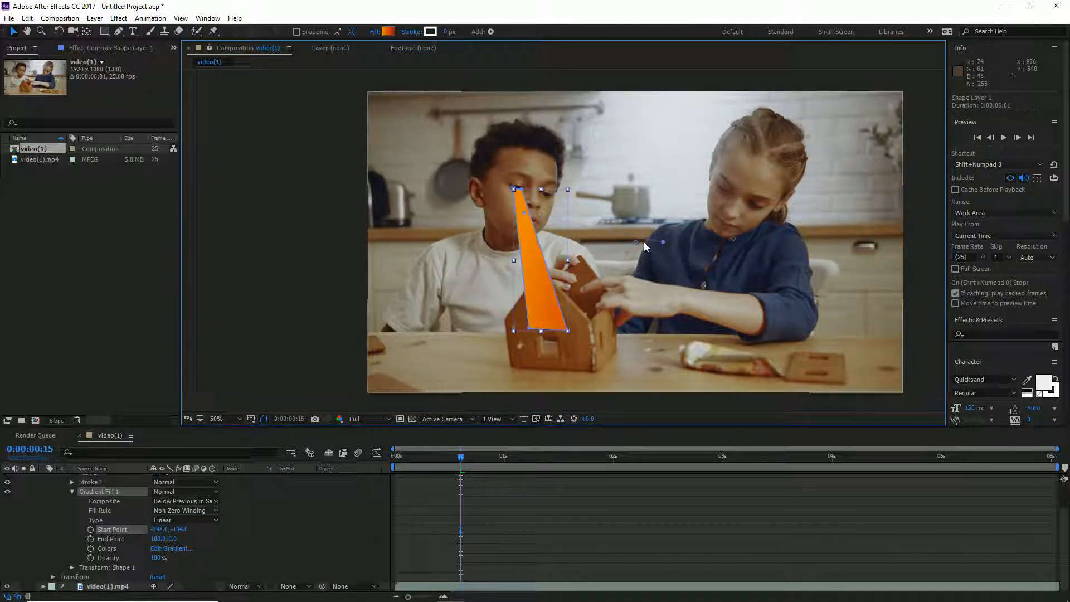
left_click_drag(663, 242, 549, 317)
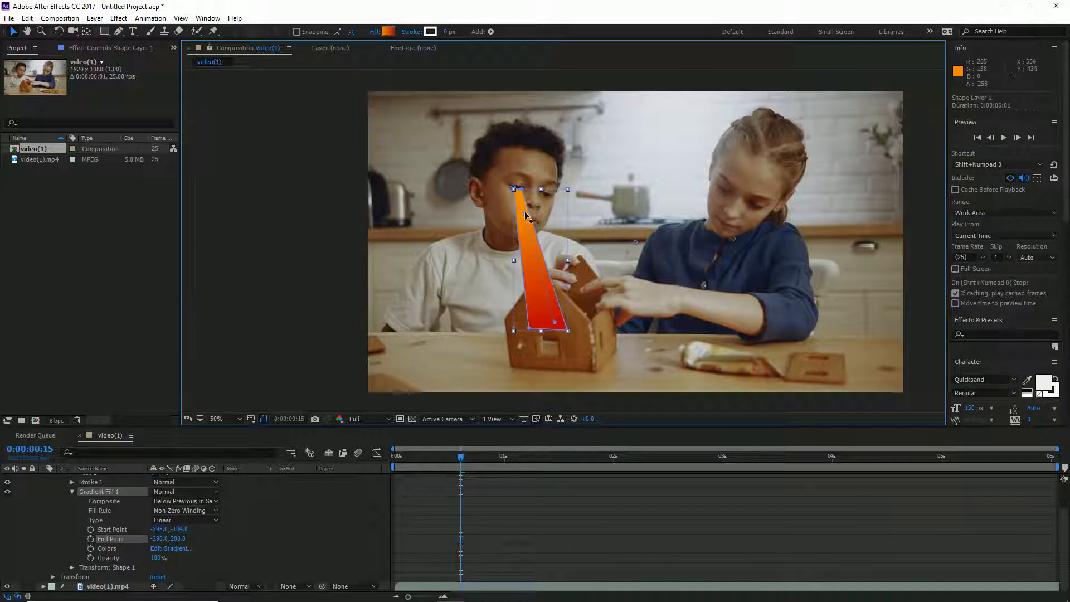
left_click_drag(519, 199, 507, 166)
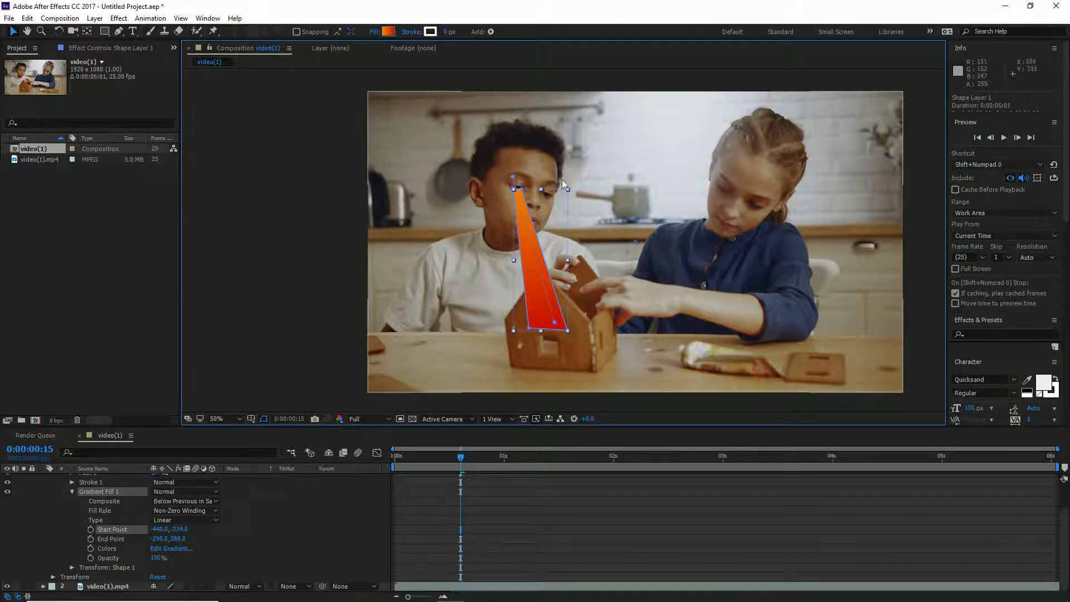
Step: Expand the beam's path properties and start keyframing its Path at 0:00:00:15
scroll(563, 183, "up", 1)
left_click_drag(577, 203, 600, 195)
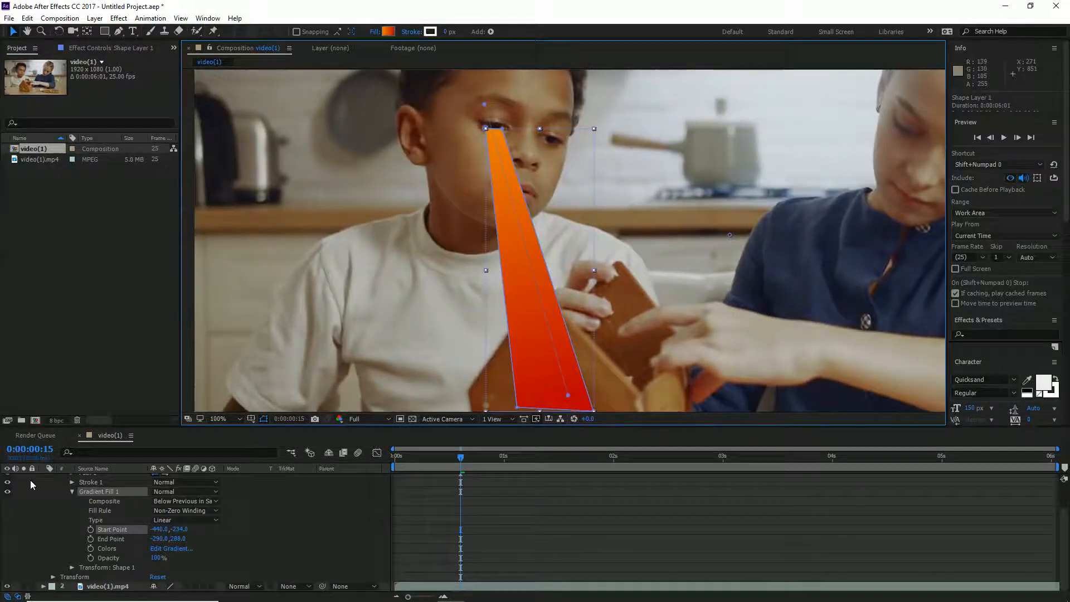
scroll(31, 484, "up", 2)
left_click(73, 520)
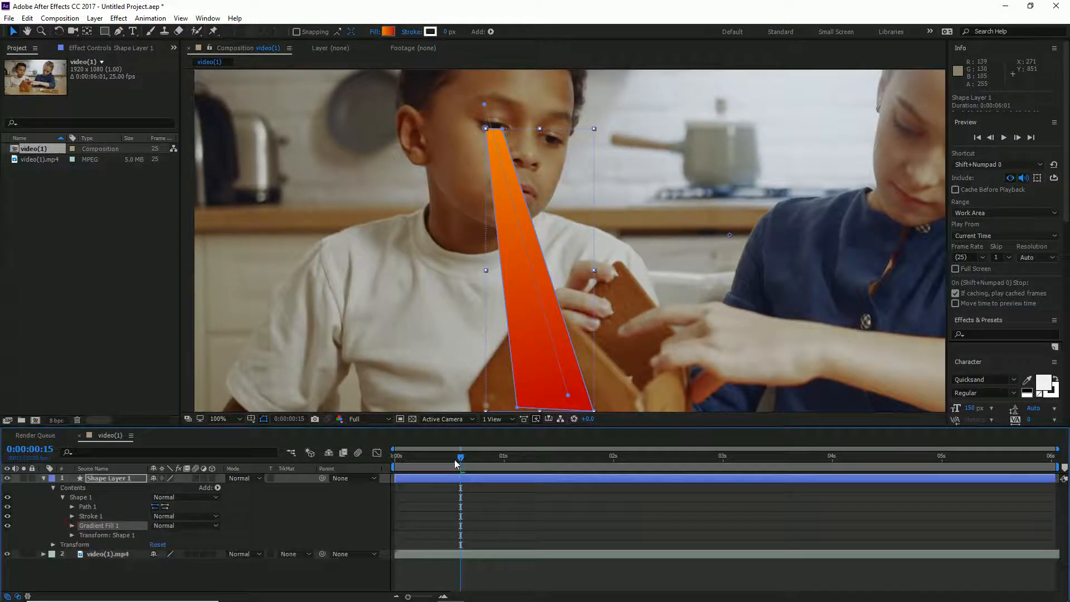
left_click(72, 506)
left_click_drag(560, 251, 529, 221)
key("comma")
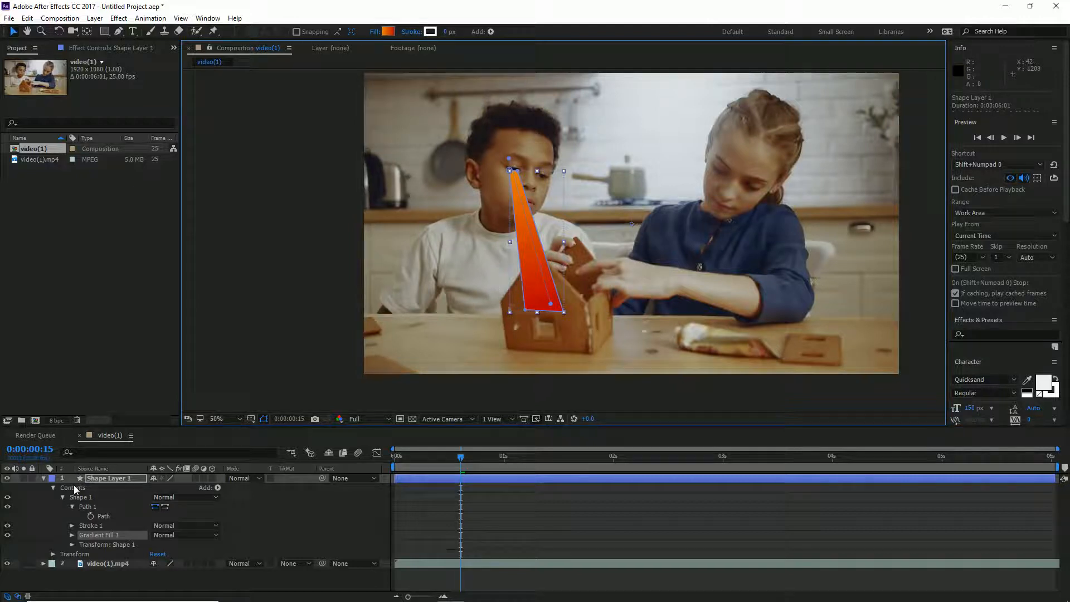
left_click(91, 516)
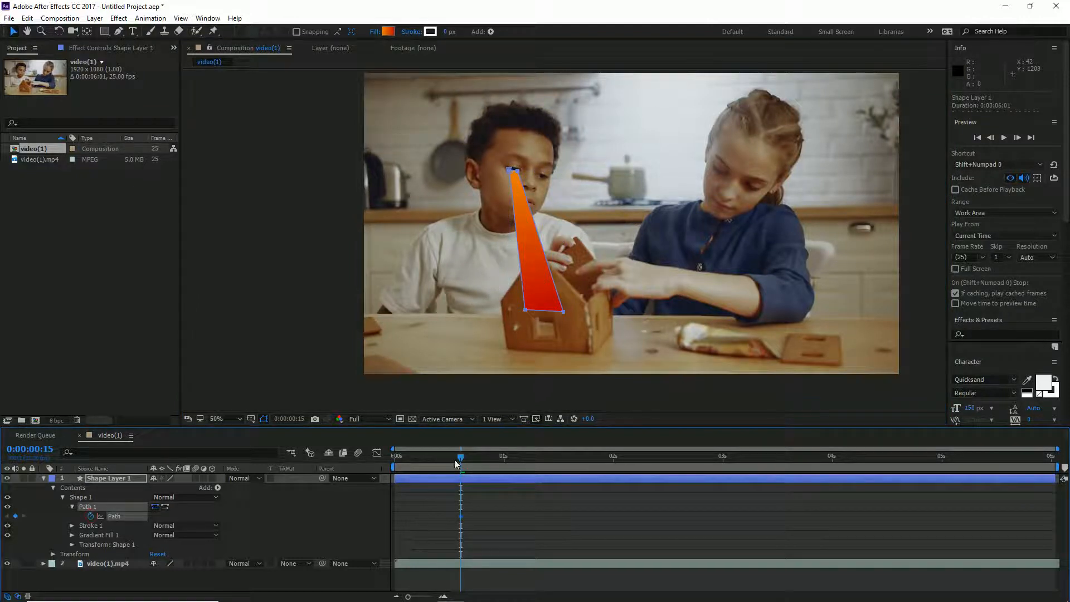
Step: Check the beam against the footage and move its Path keyframe to 0:00:01:05
left_click_drag(461, 456, 421, 469)
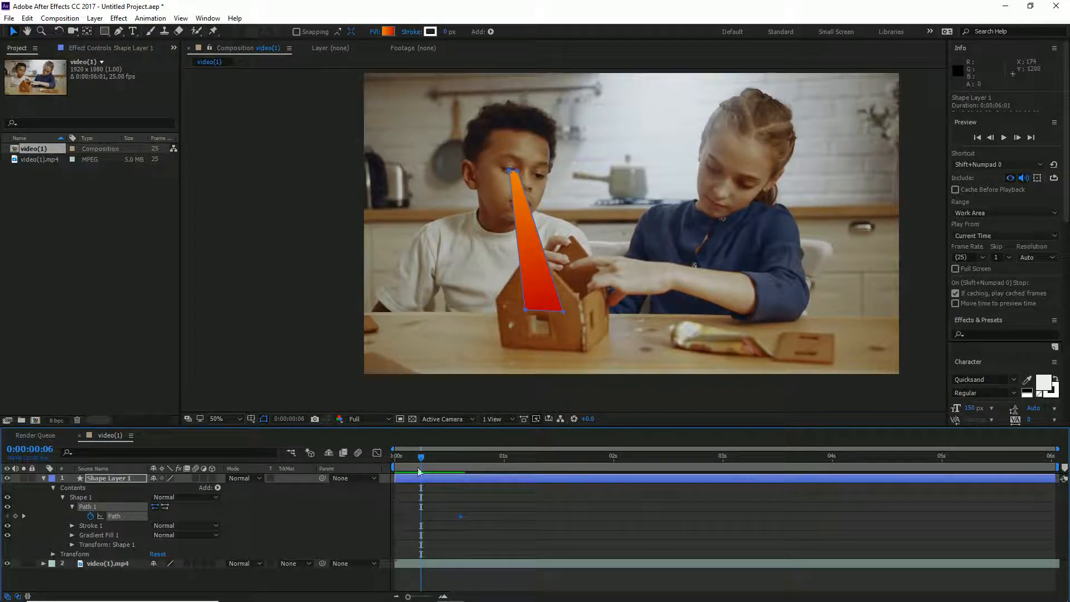
left_click_drag(420, 462, 523, 517)
scroll(548, 160, "up", 1)
left_click_drag(457, 518, 526, 516)
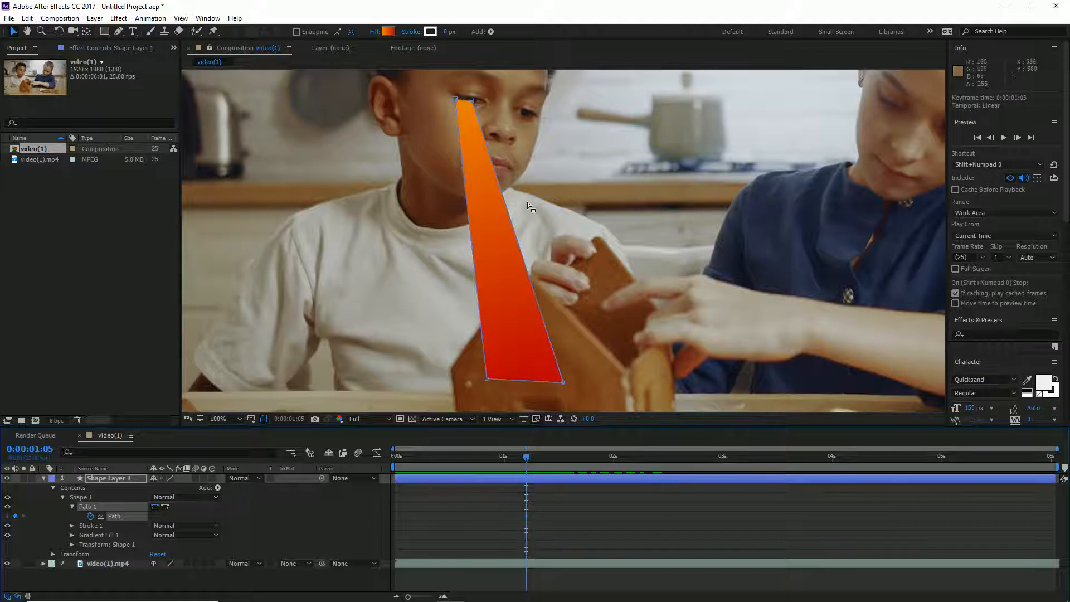
Step: At 0:00:01:05, reshape the beam path by narrowing its upper end onto the eye and shifting its lower corners on the gingerbread house
left_click_drag(472, 101, 467, 100)
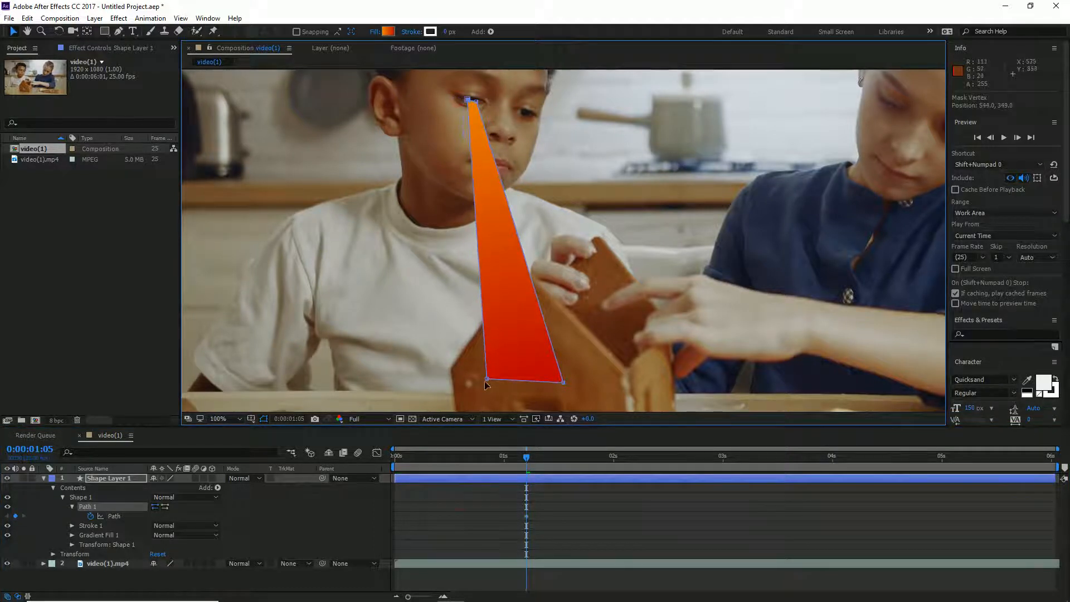
left_click_drag(485, 383, 493, 379)
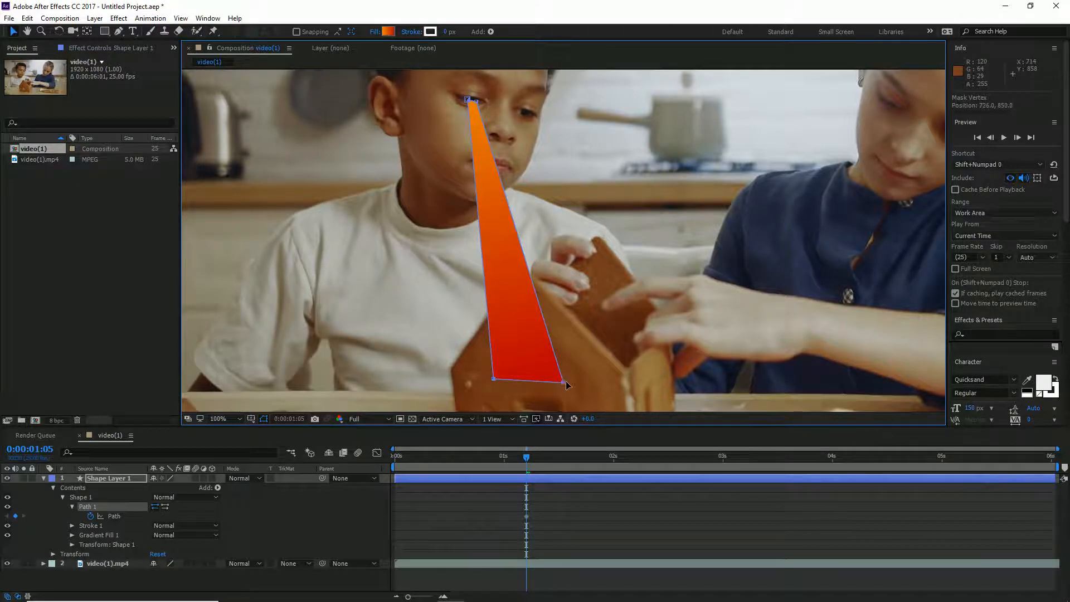
left_click_drag(564, 382, 570, 379)
Step: Reshape the beam path to match the eye and house at 0:00:00:17, and realign its upper corners with the eye at 0:00:01:10
left_click_drag(506, 459, 469, 457)
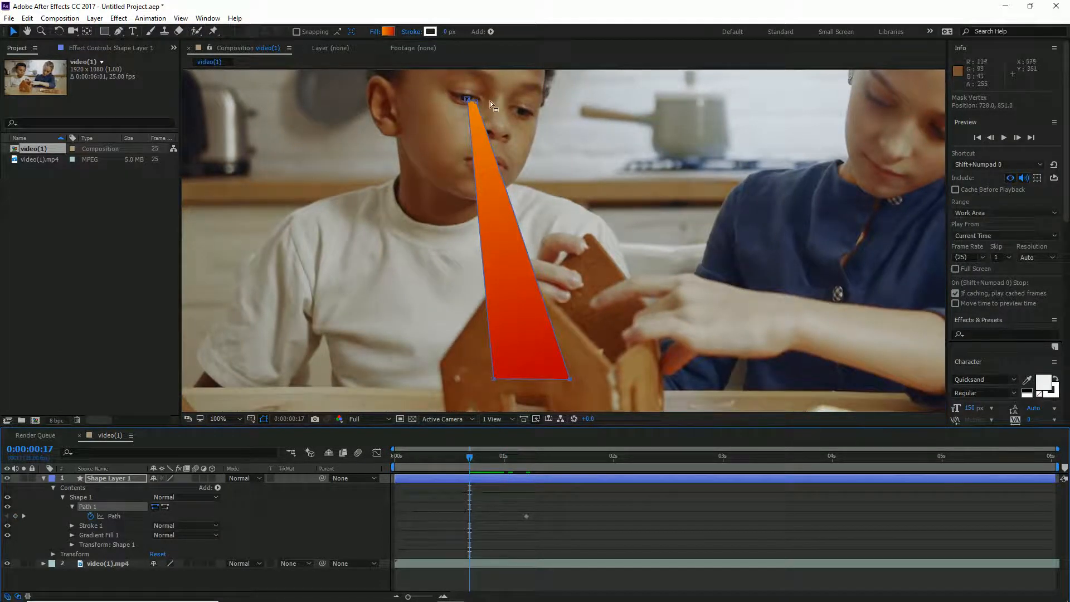
left_click_drag(477, 100, 462, 99)
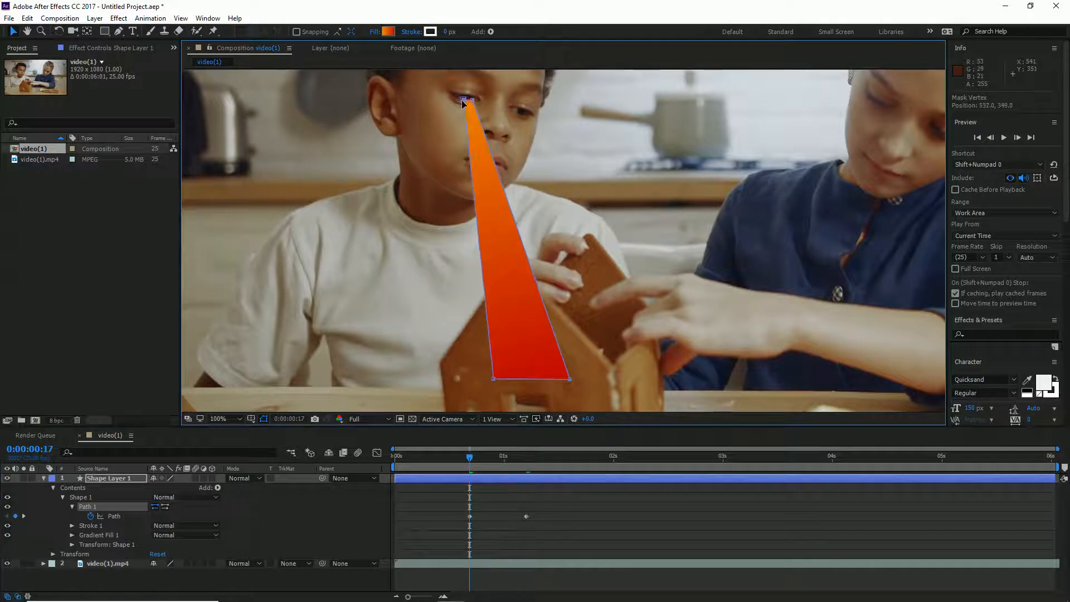
left_click_drag(570, 382, 568, 364)
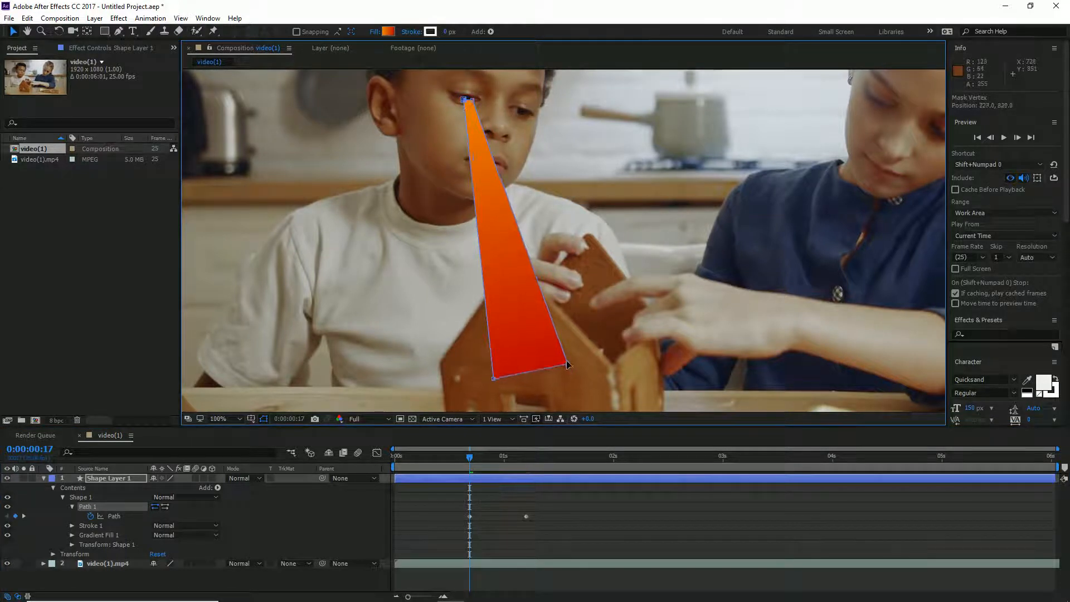
left_click_drag(494, 379, 496, 384)
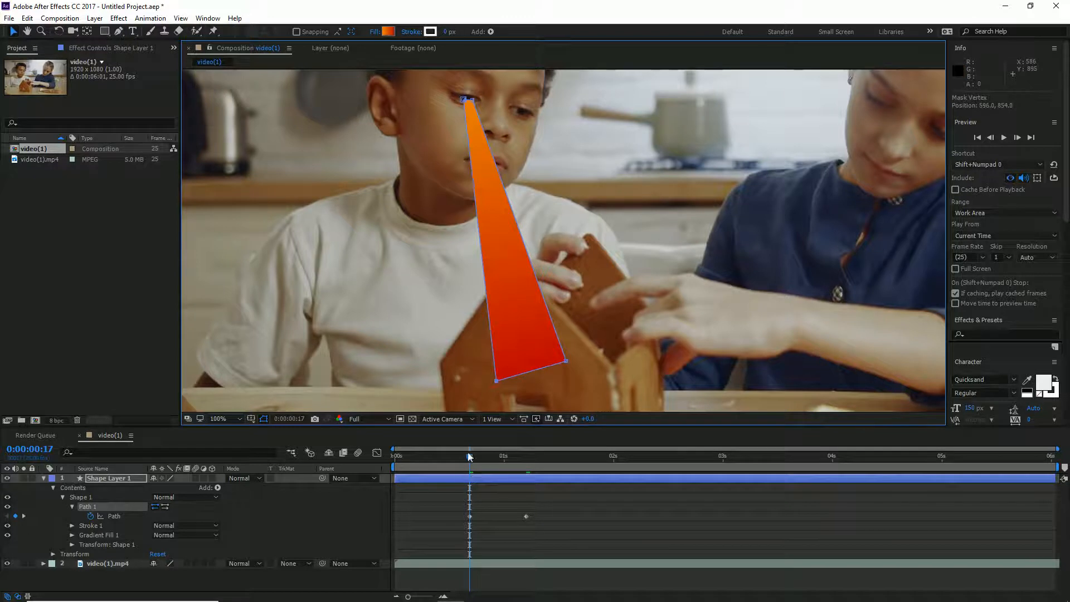
left_click_drag(472, 459, 547, 470)
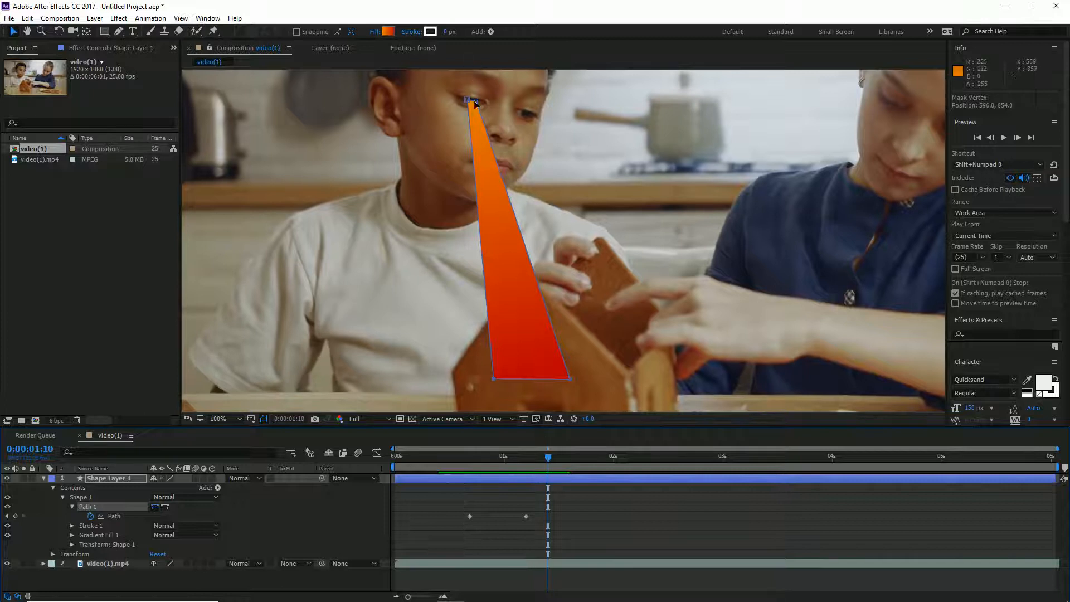
left_click_drag(477, 101, 468, 101)
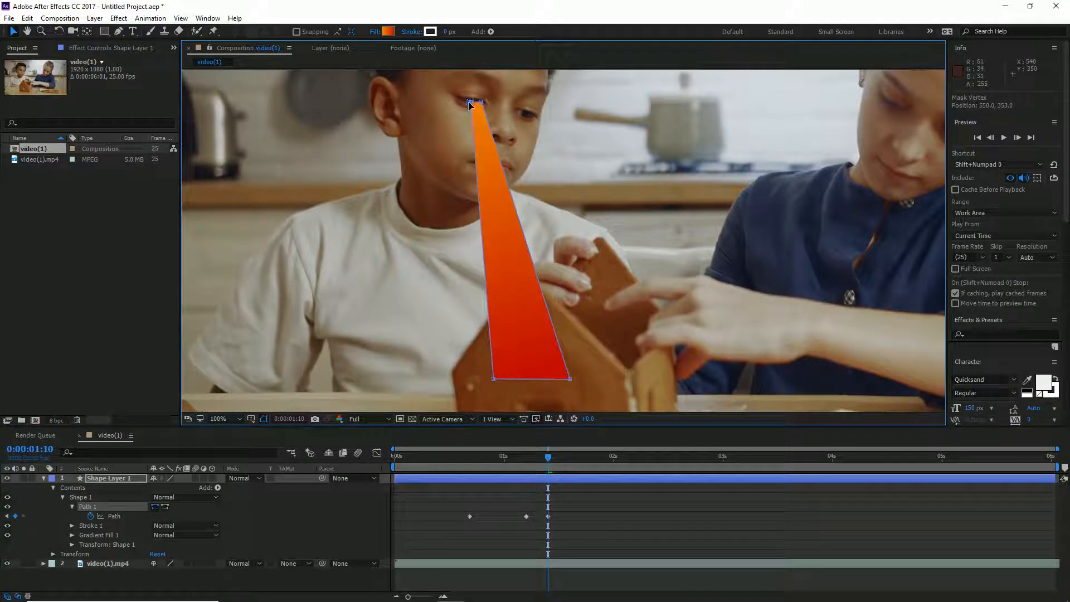
Step: At 0:00:00:14, keyframe the beam path collapsed by pulling both lower corners up to the boy's eye
left_click_drag(548, 459, 454, 469)
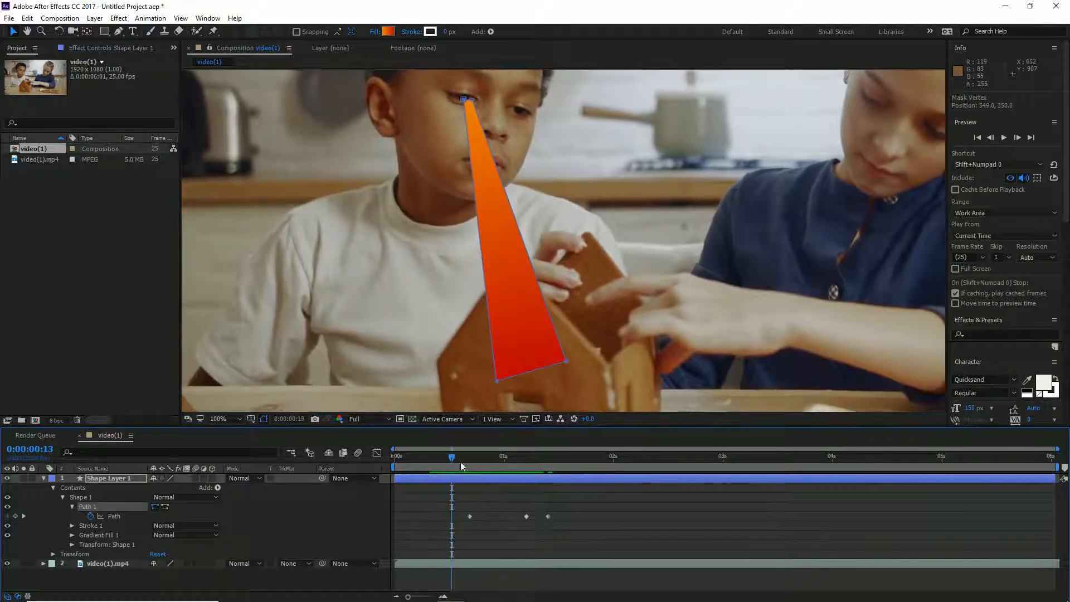
left_click_drag(452, 457, 456, 457)
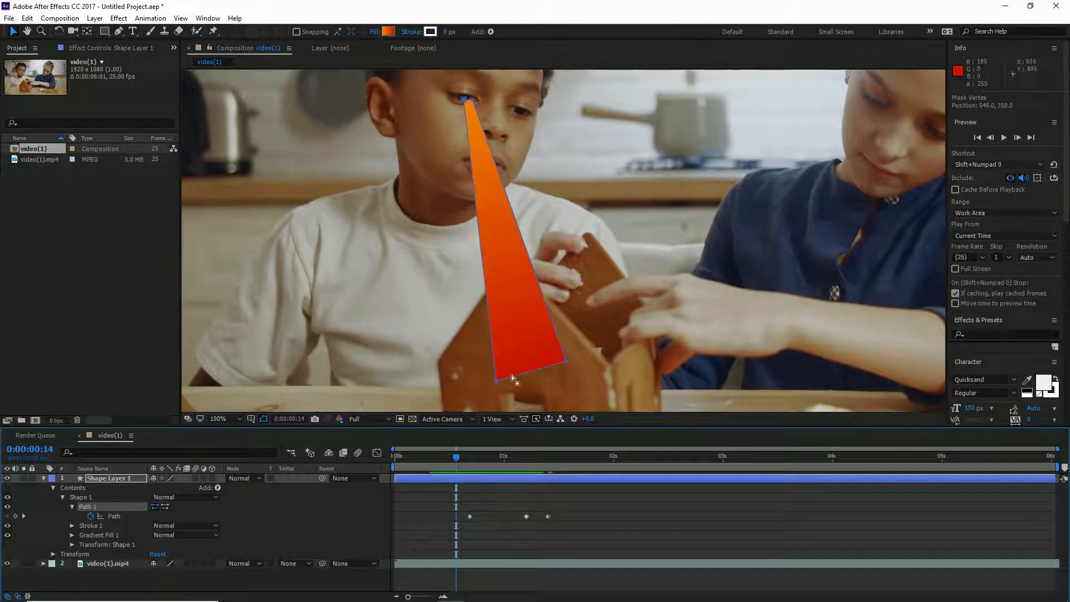
left_click_drag(498, 385, 472, 115)
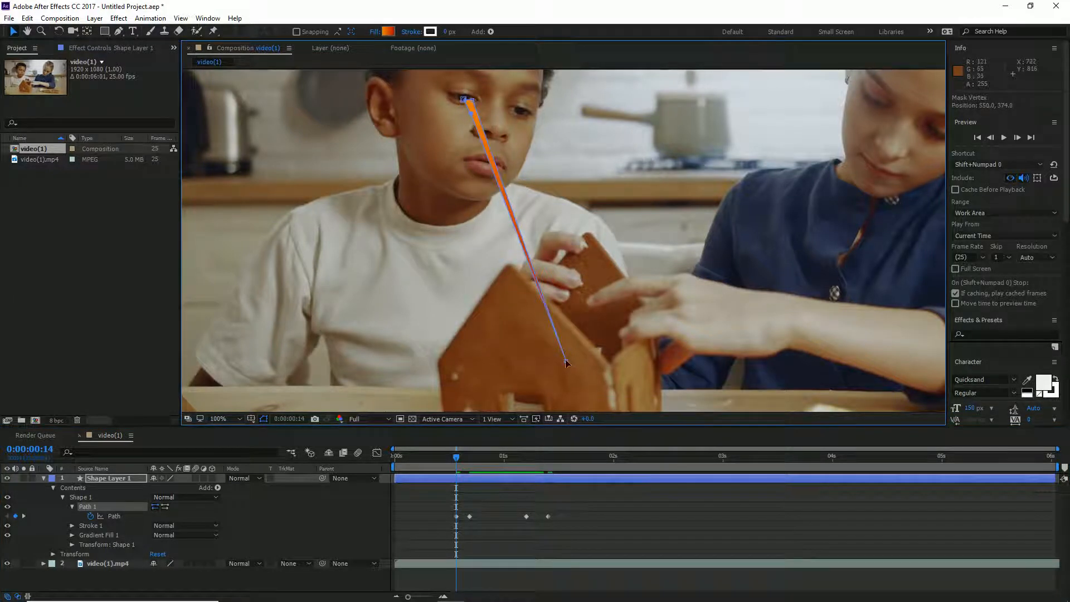
mouse_move(565, 365)
left_mouse_down()
mouse_move(519, 245)
mouse_move(494, 126)
left_mouse_up()
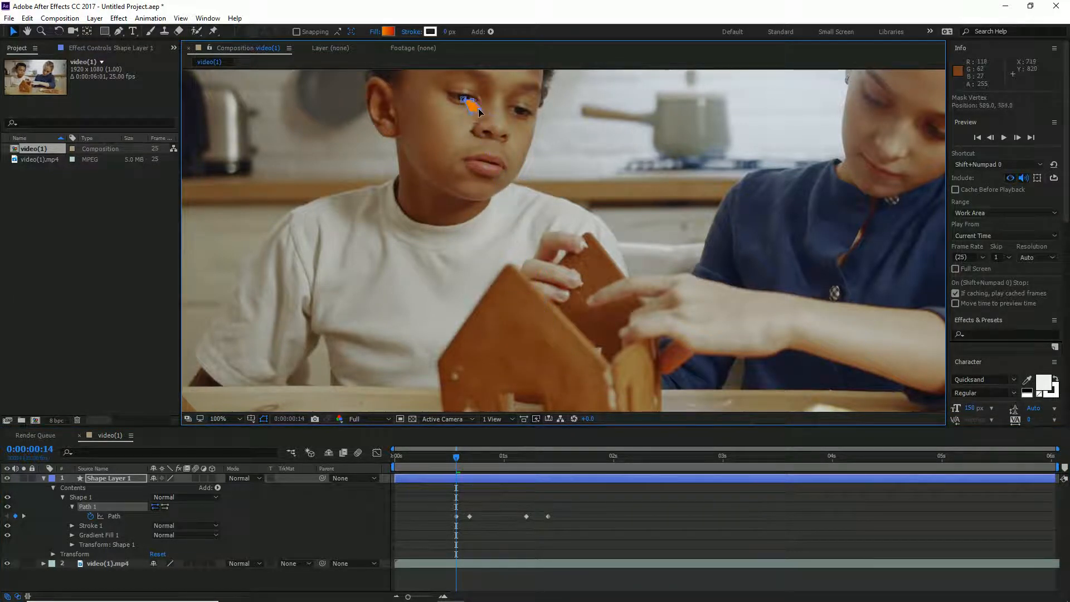
Step: At 0:00:01:14, keyframe the beam path as a thin line from the eye to the house by bringing its corners together
left_click_drag(455, 458, 565, 489)
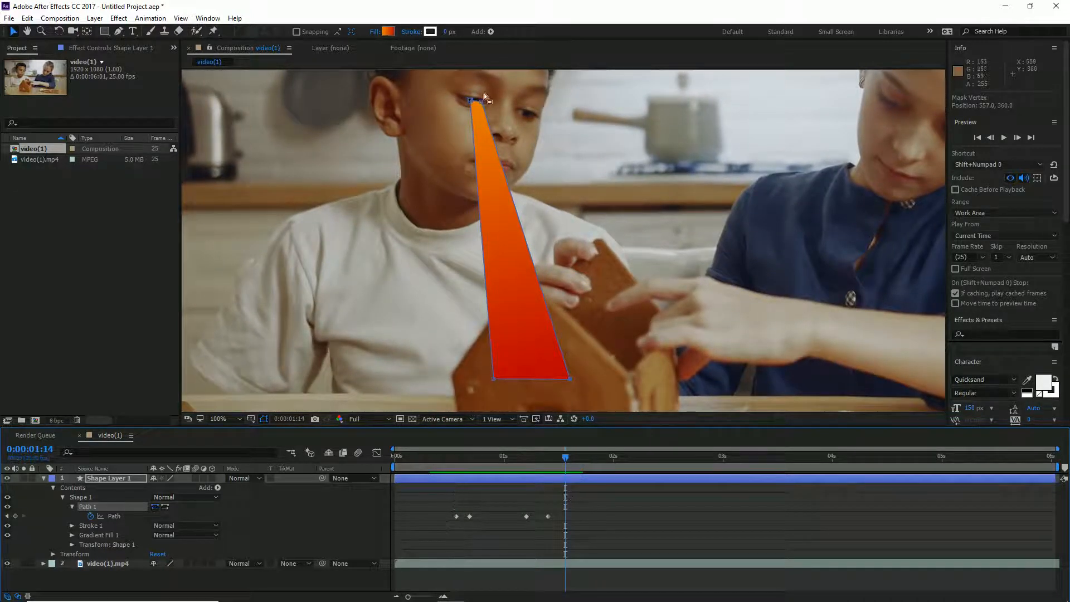
left_click_drag(472, 104, 474, 101)
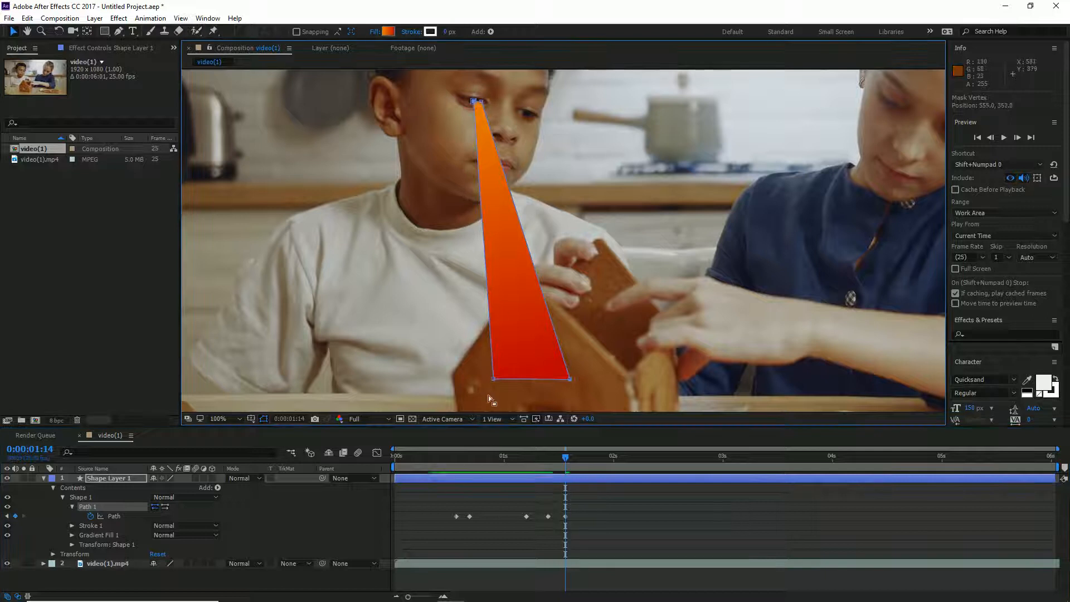
left_click_drag(494, 382, 543, 370)
left_click_drag(480, 103, 478, 101)
Step: Trim the beam layer so it starts at 0:00:00:13 and ends at 0:00:01:15
left_click_drag(501, 465, 574, 478)
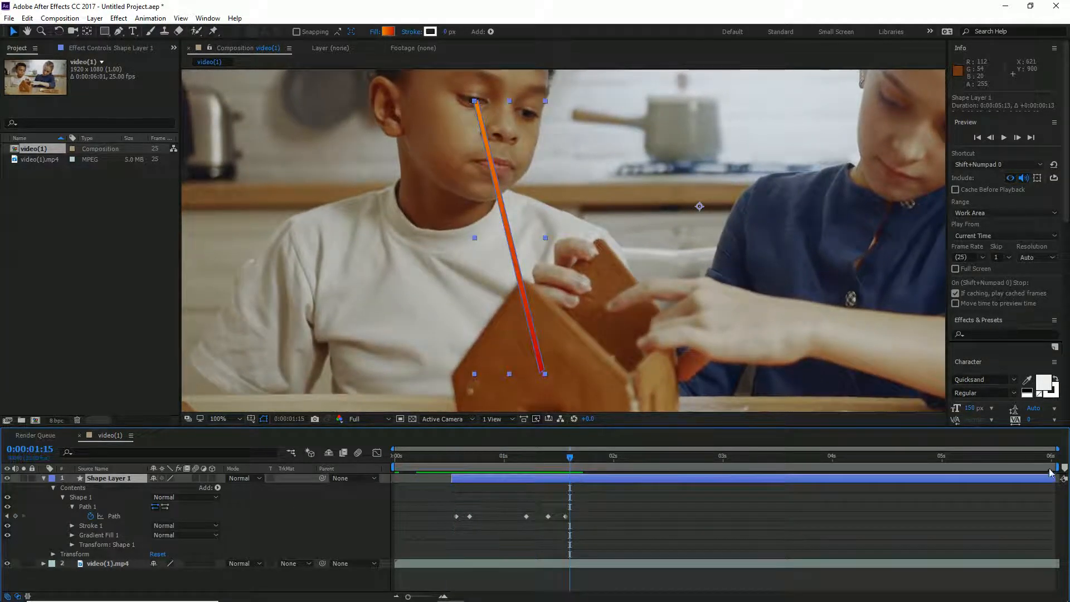
left_click_drag(1050, 473, 568, 495)
Step: Play back the composition from before the beam starts to check how the beam shoots out and disappears
scroll(509, 253, "down", 2)
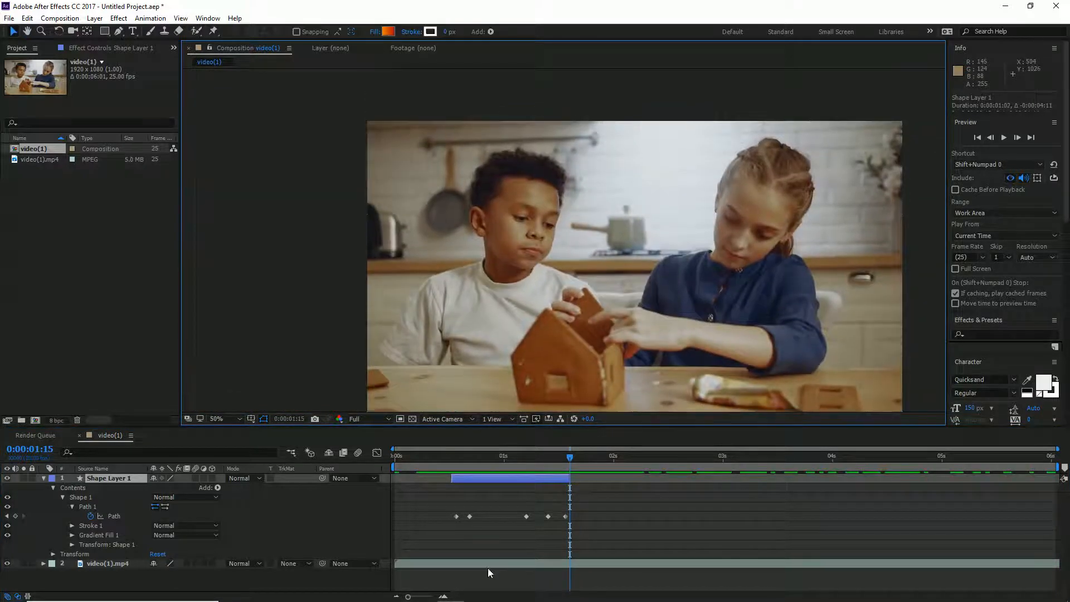
left_click_drag(444, 461, 426, 460)
key("space")
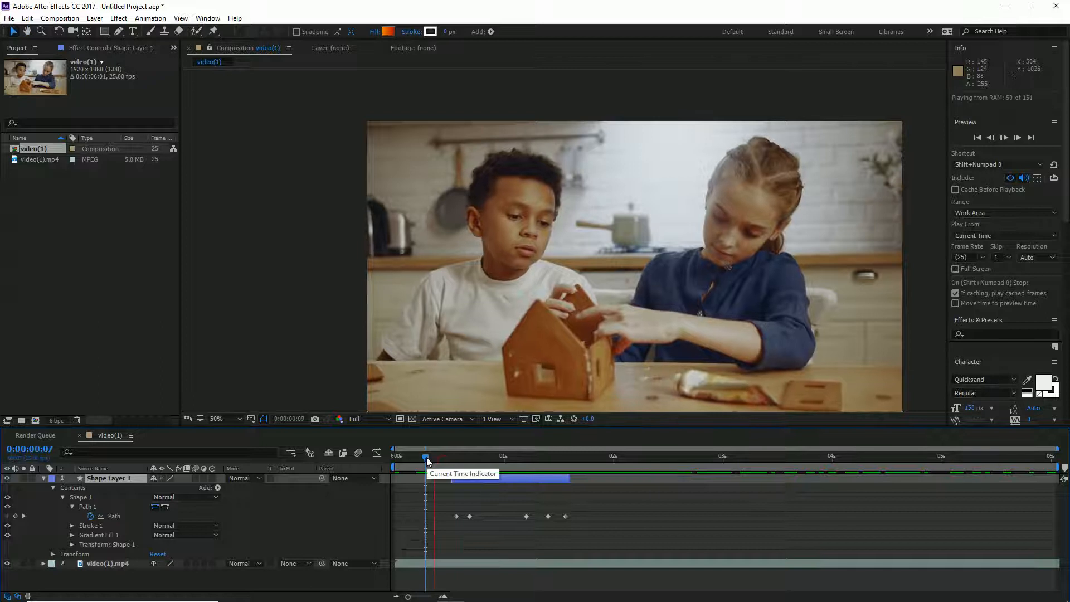
key("space")
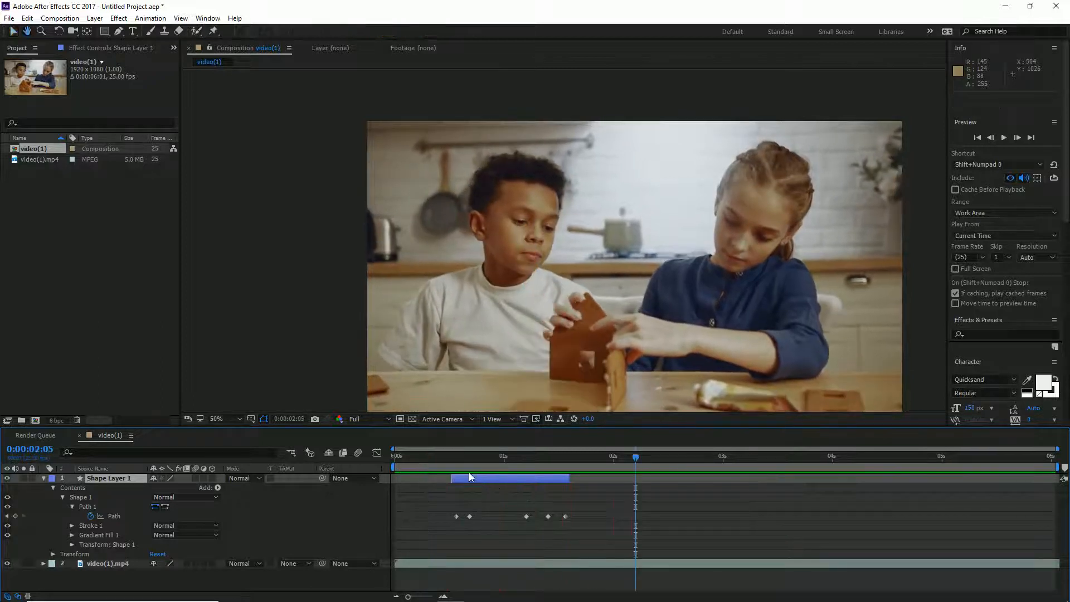
mouse_move(431, 458)
left_mouse_down()
mouse_move(479, 461)
mouse_move(435, 462)
left_mouse_up()
key("space")
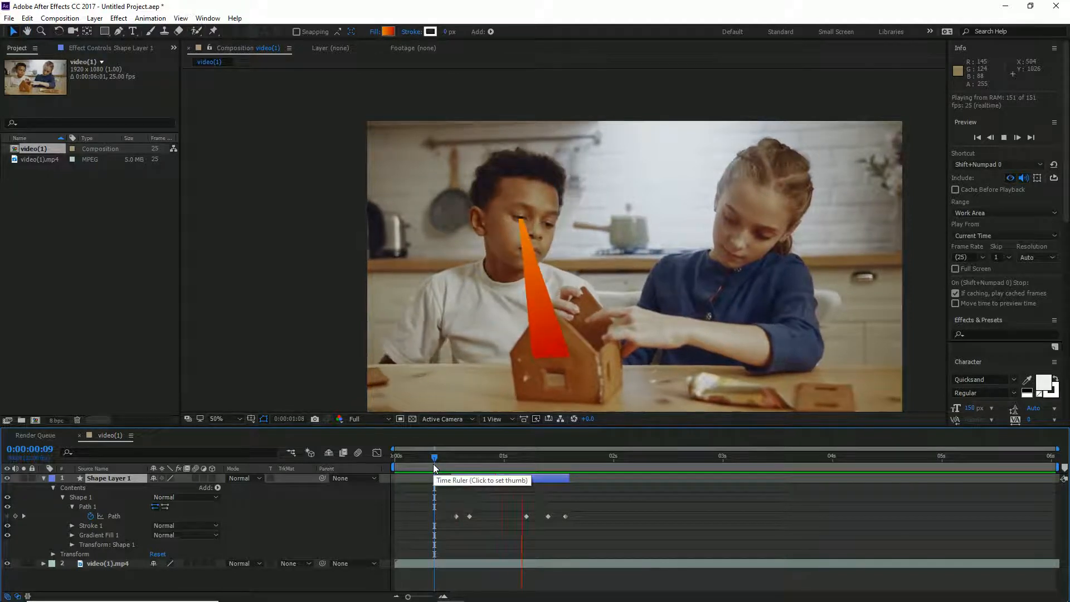
left_click(412, 458)
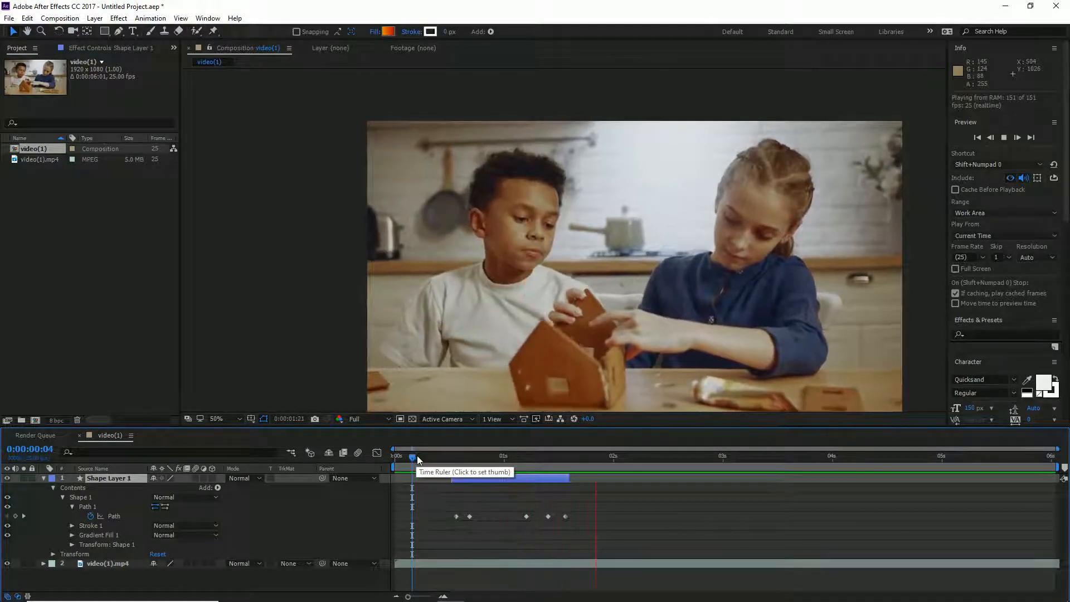
key("space")
Step: At 0:00:00:19, apply the Glow effect to the beam layer and set its Composite Original to On Top
left_click_drag(456, 456, 477, 460)
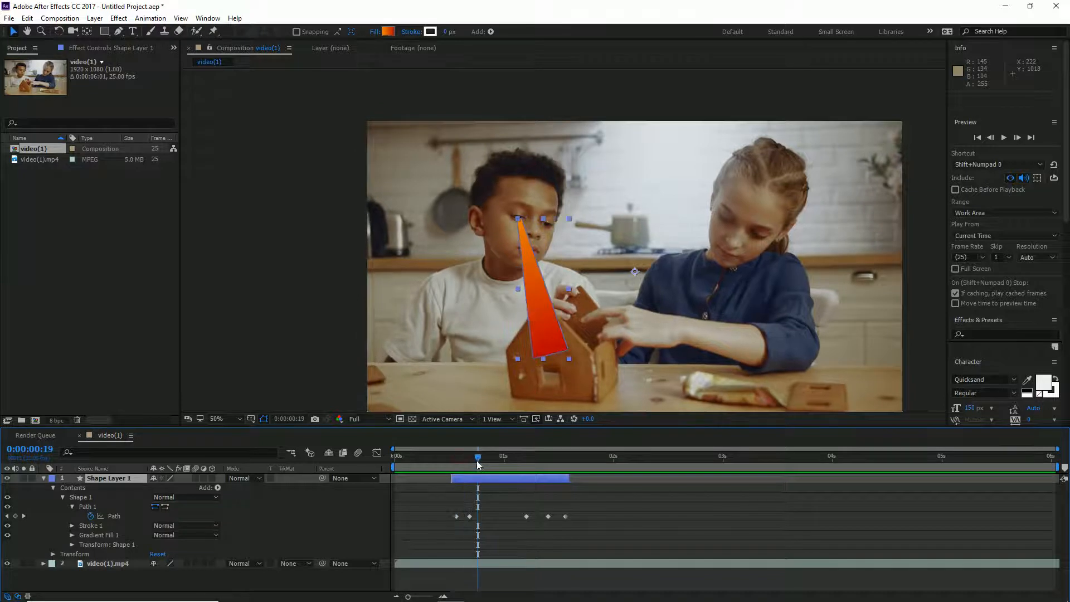
left_click(119, 19)
mouse_move(196, 258)
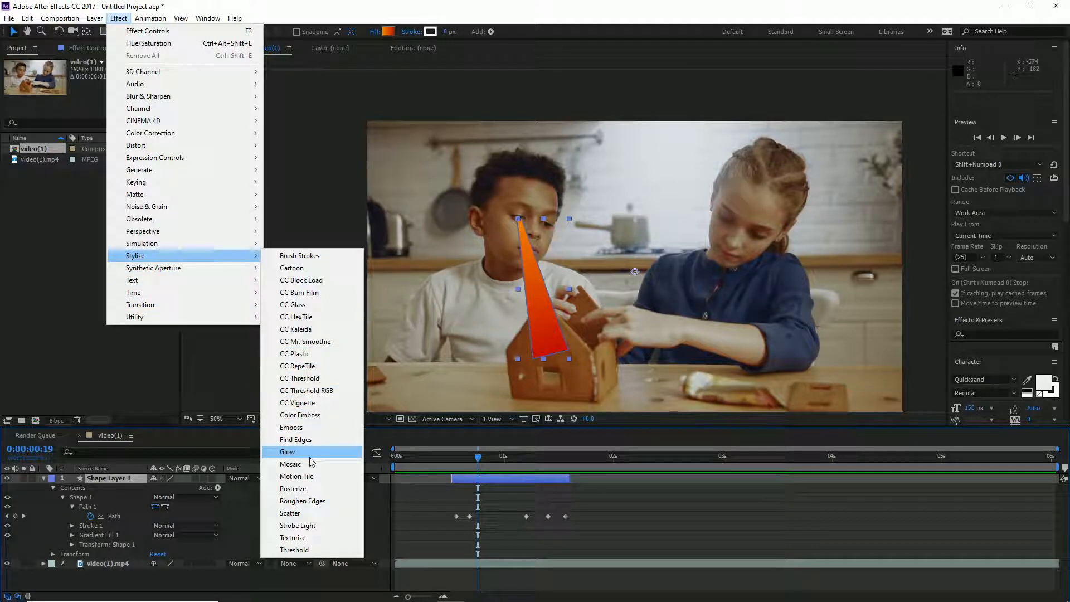
left_click(288, 452)
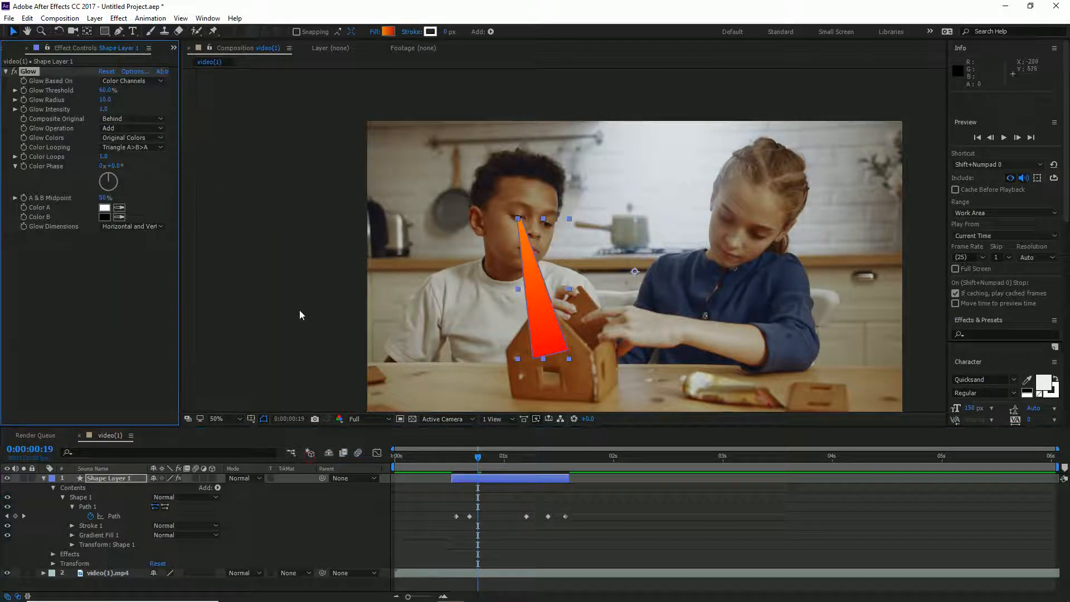
key(".")
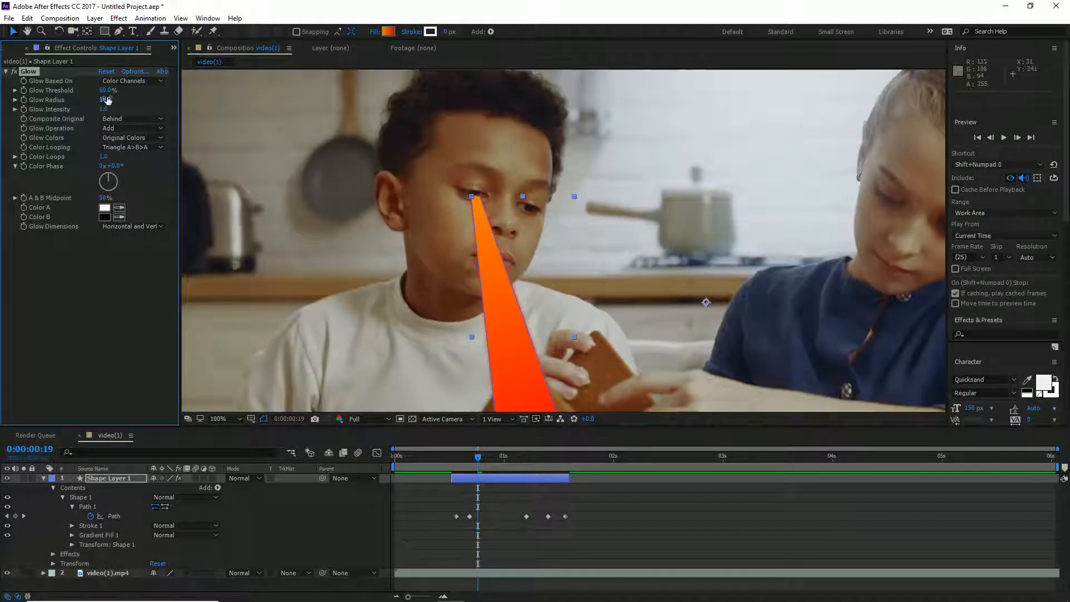
left_click(130, 119)
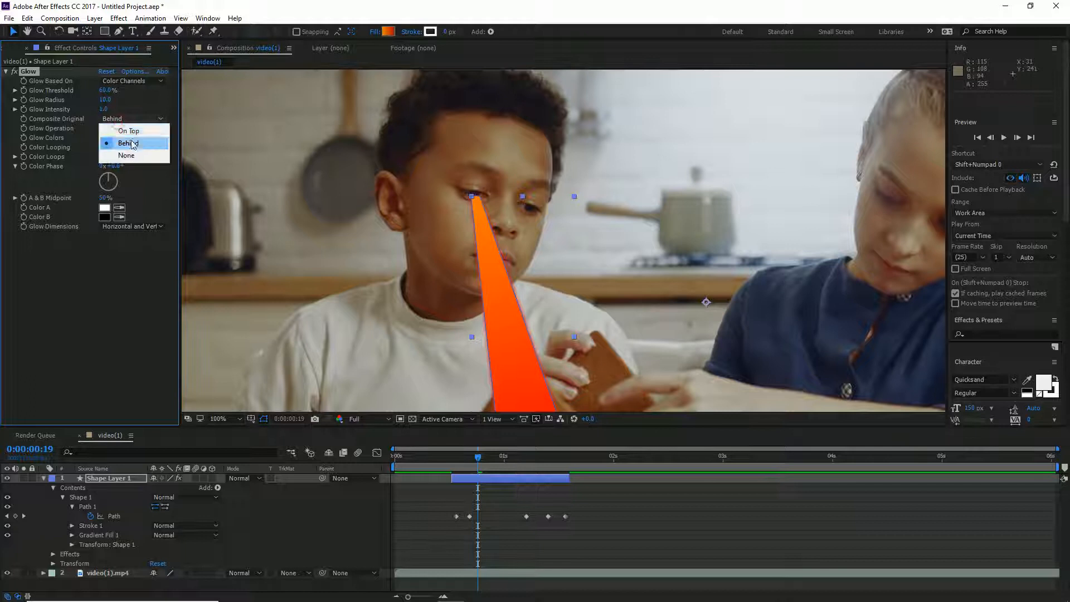
left_click(131, 134)
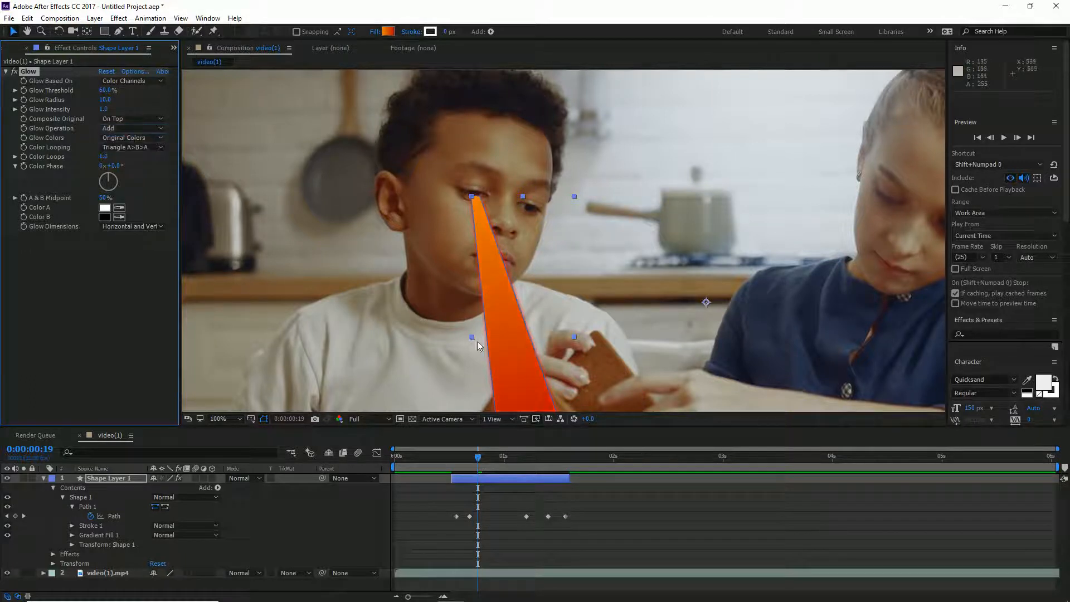
Step: Set the beam's Glow Threshold to 52.9%, Glow Radius to 56 and Glow Intensity to 27.2
key("period")
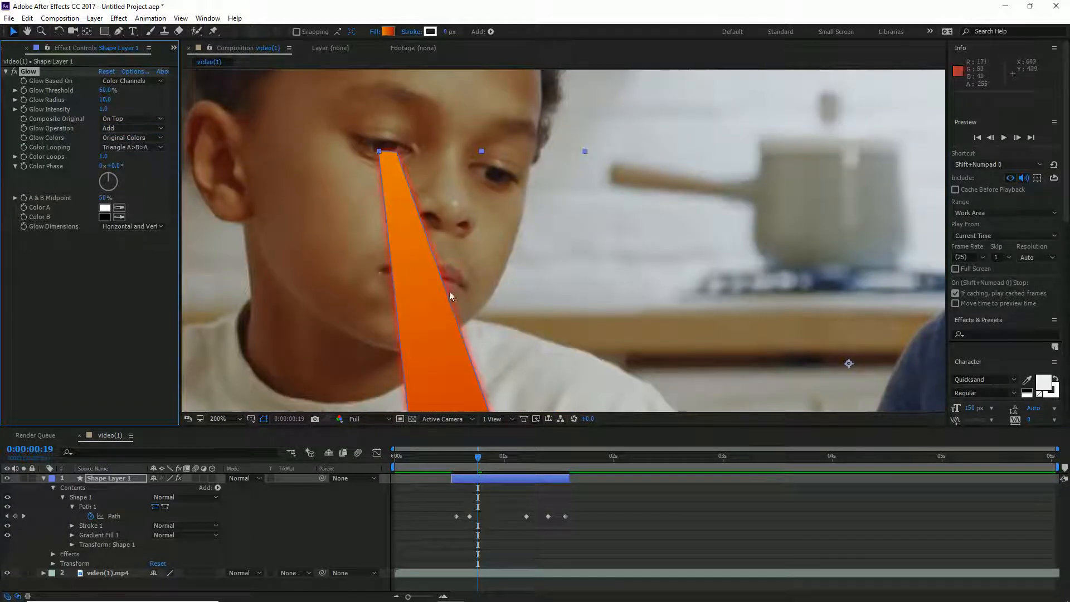
left_click_drag(105, 99, 126, 107)
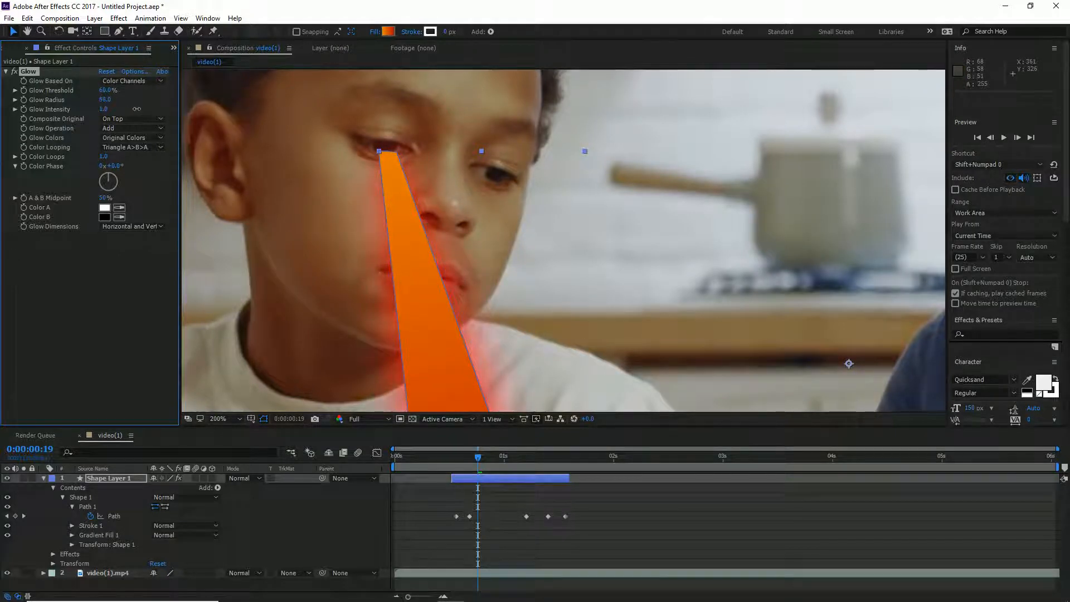
left_click_drag(112, 90, 733, 184)
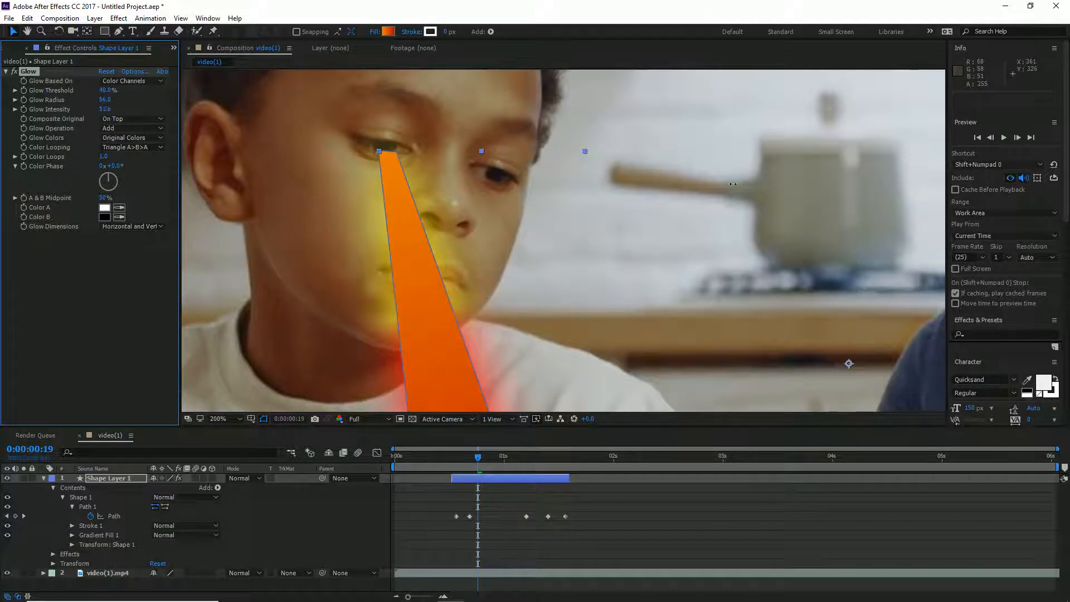
scroll(585, 240, "down", 1)
left_click_drag(101, 111, 267, 113)
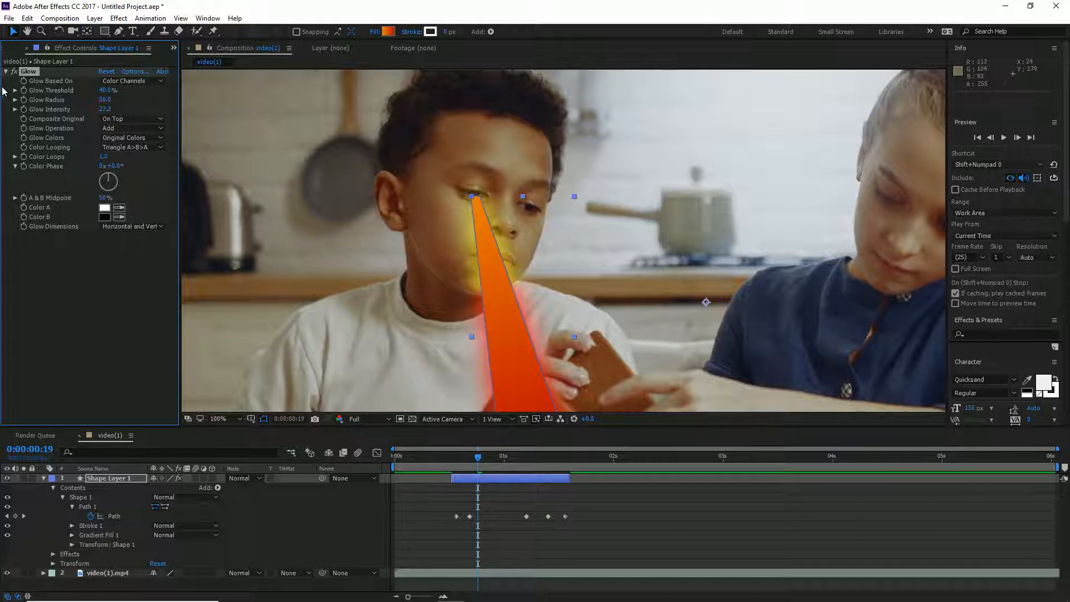
left_click_drag(93, 90, 132, 103)
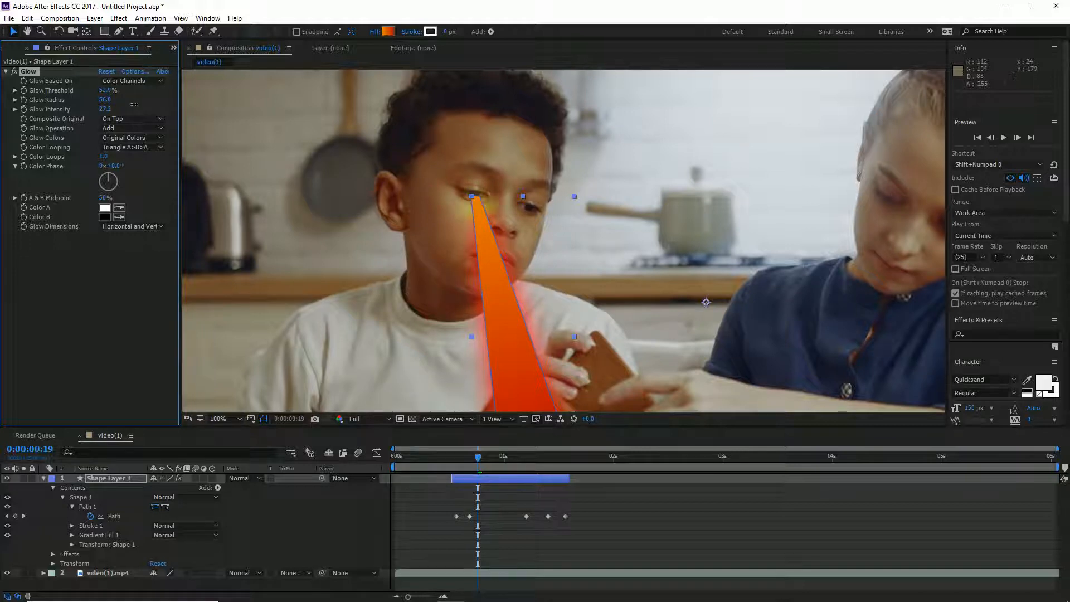
left_click_drag(144, 101, 104, 109)
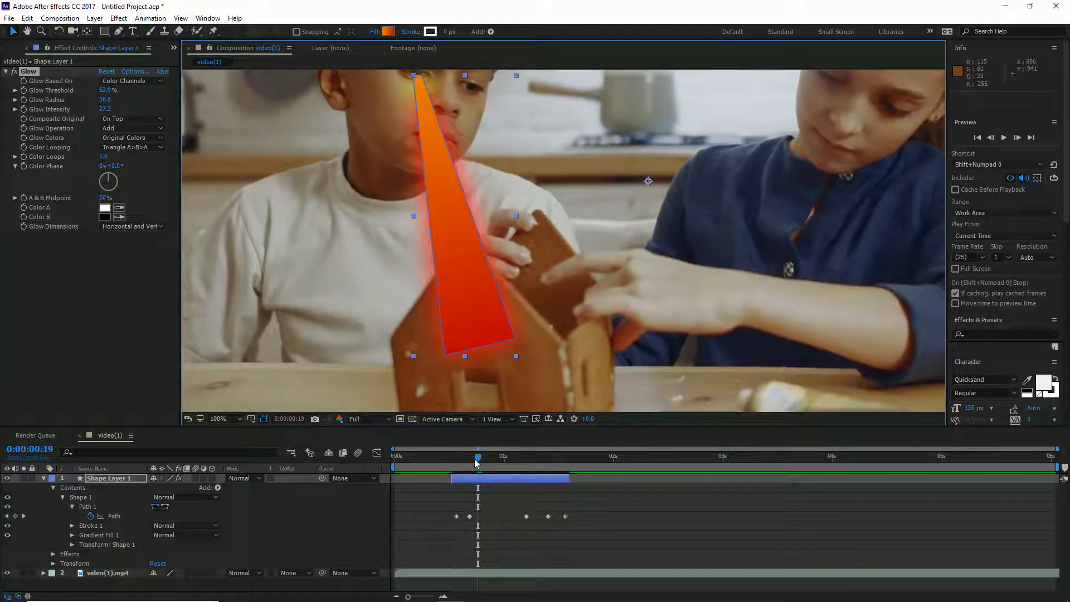
Step: Play back the glowing beam animation from before its first keyframe to check the effect against the footage
left_click_drag(477, 459, 442, 458)
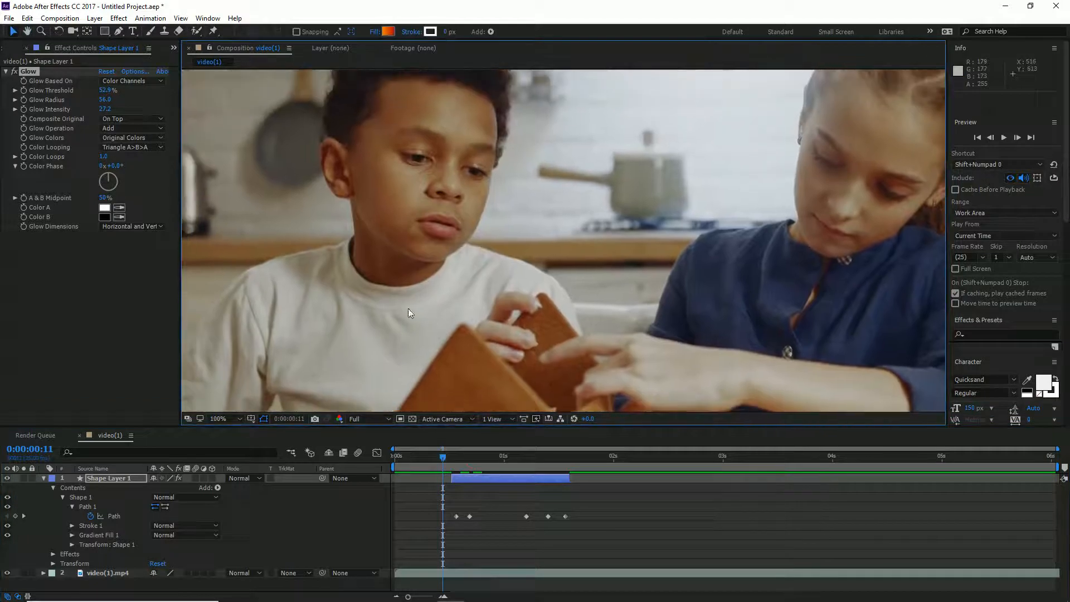
key("space")
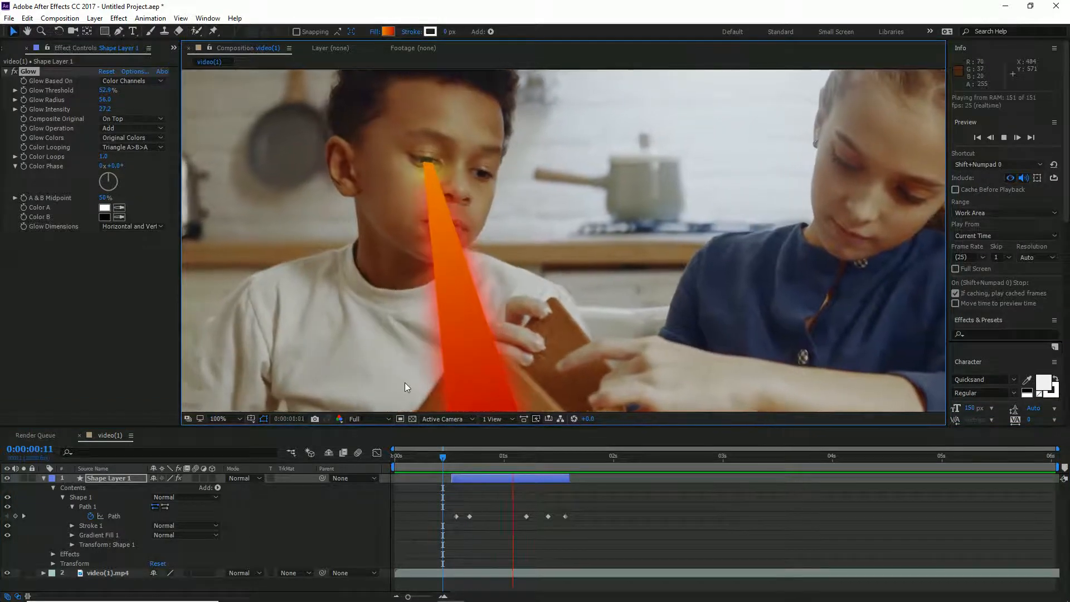
key("space")
left_click(417, 458)
key("space")
key("space")
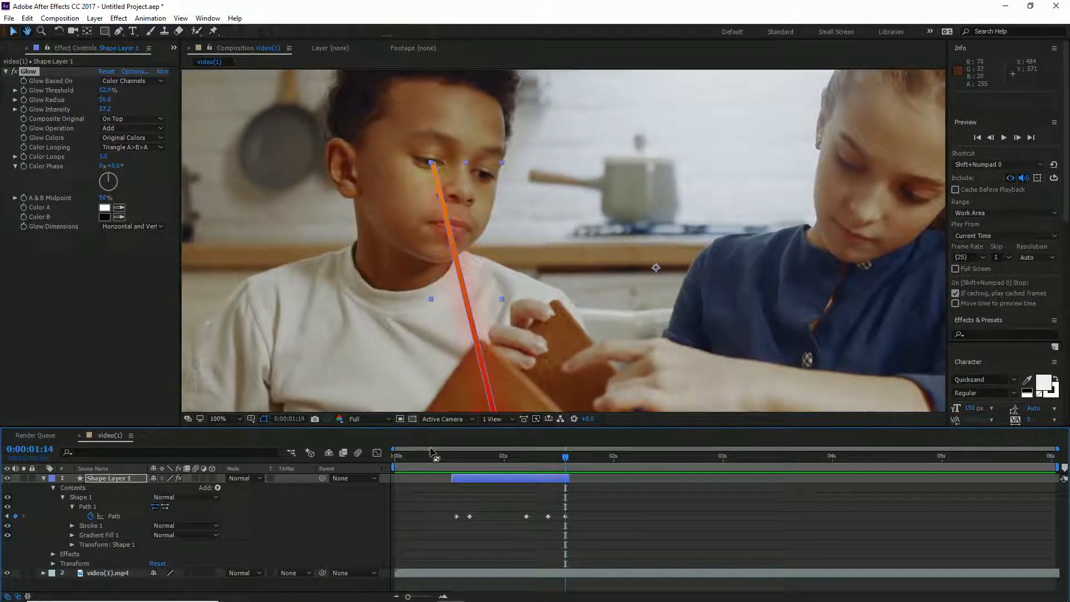
Step: At 0:00:00:17, apply the CC Blobbylize distort effect to the beam layer
left_click_drag(430, 457, 469, 457)
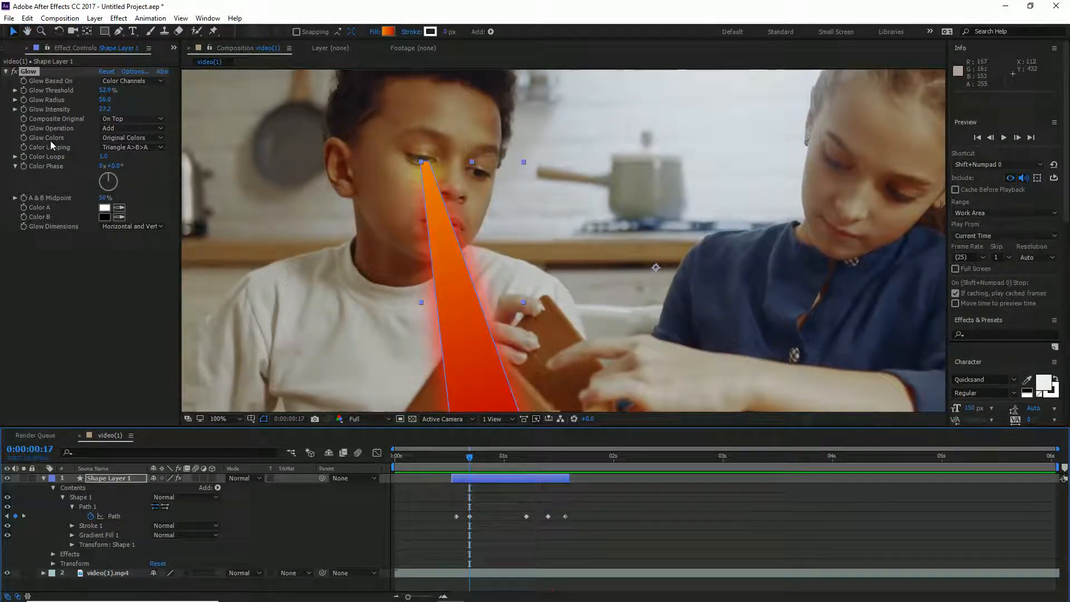
left_click(5, 71)
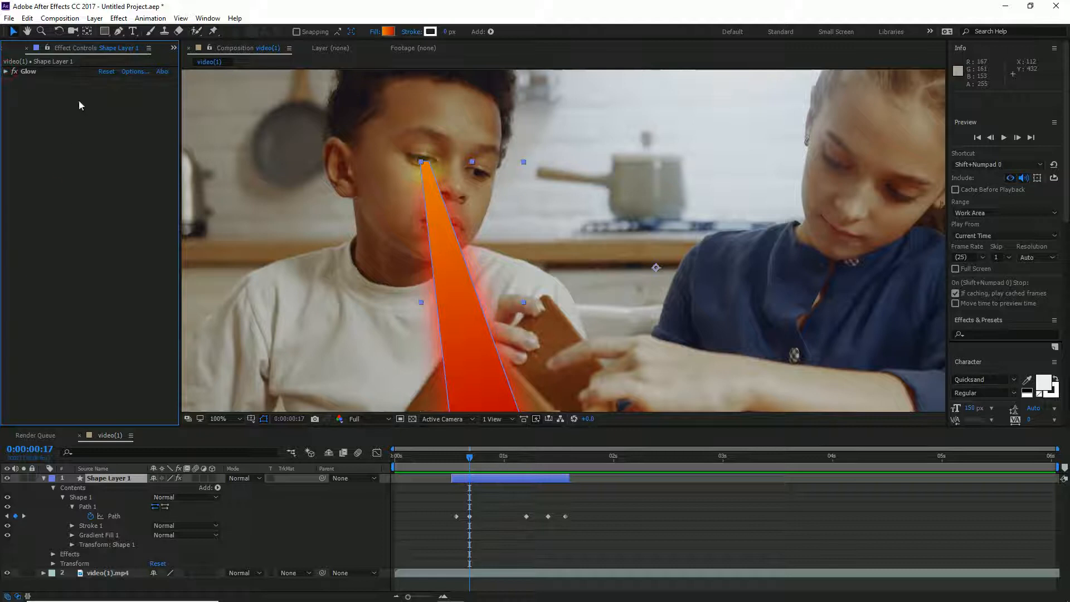
left_click(119, 18)
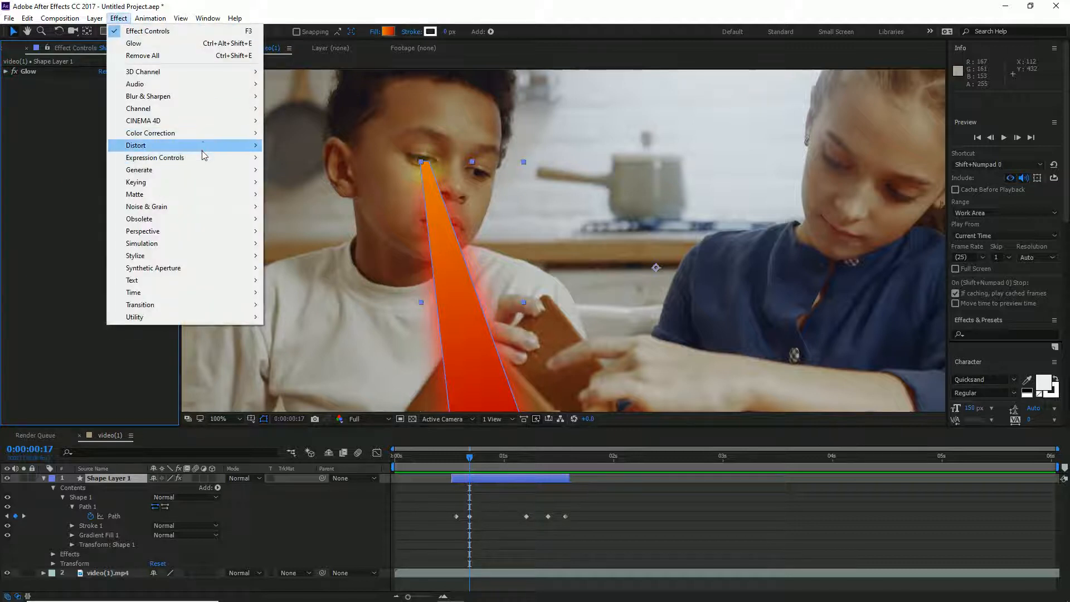
mouse_move(202, 149)
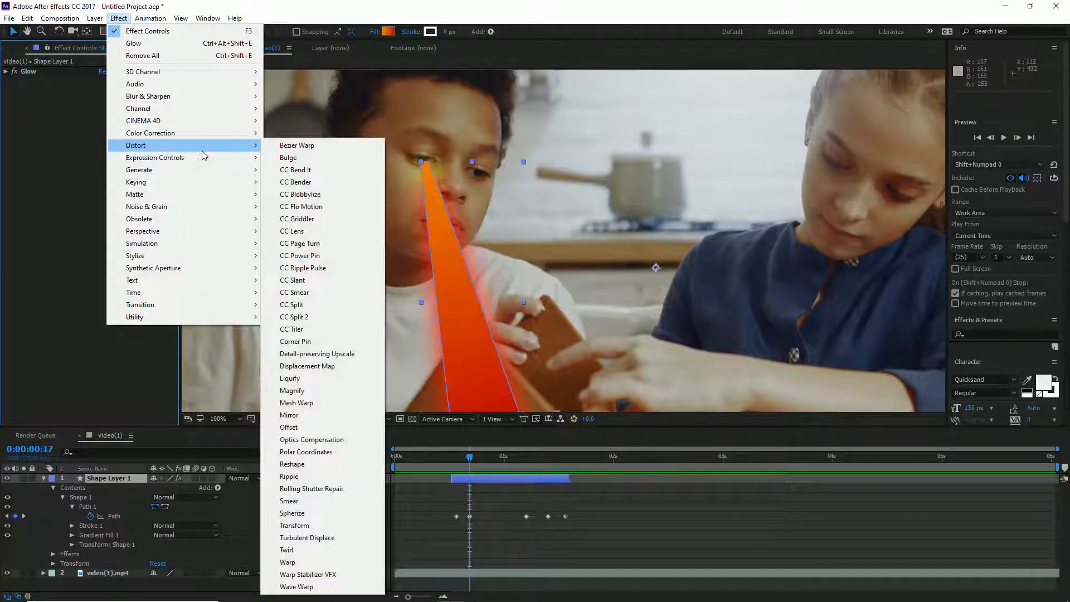
left_click(322, 195)
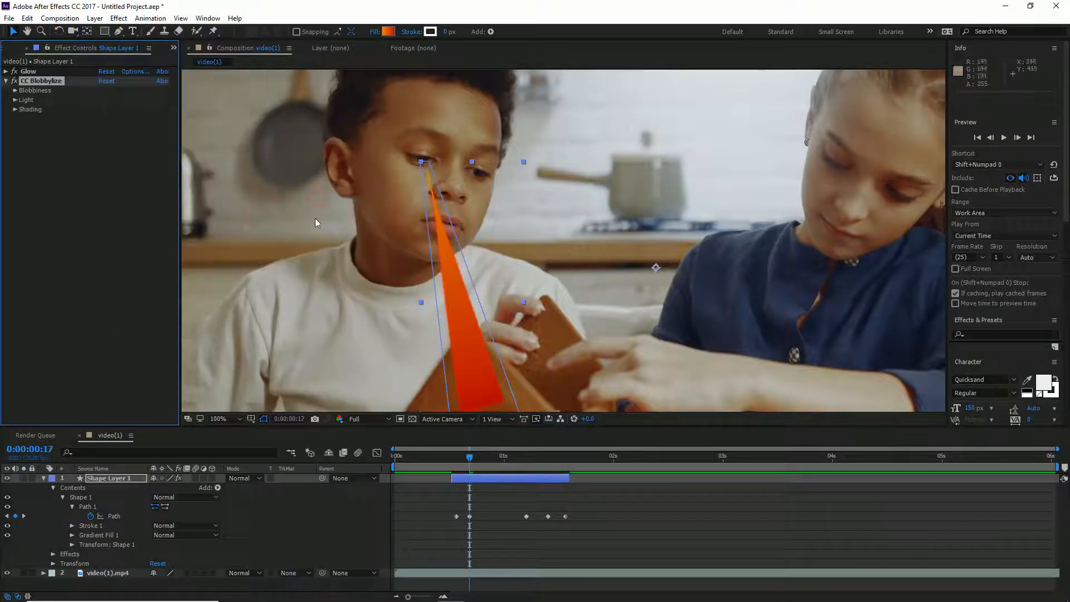
Step: Set the CC Blobbylize Softness to 10.7 and Cut Away to 0.0 so the blob fills the beam's outline
scroll(315, 218, "down", 3)
scroll(407, 242, "down", 1)
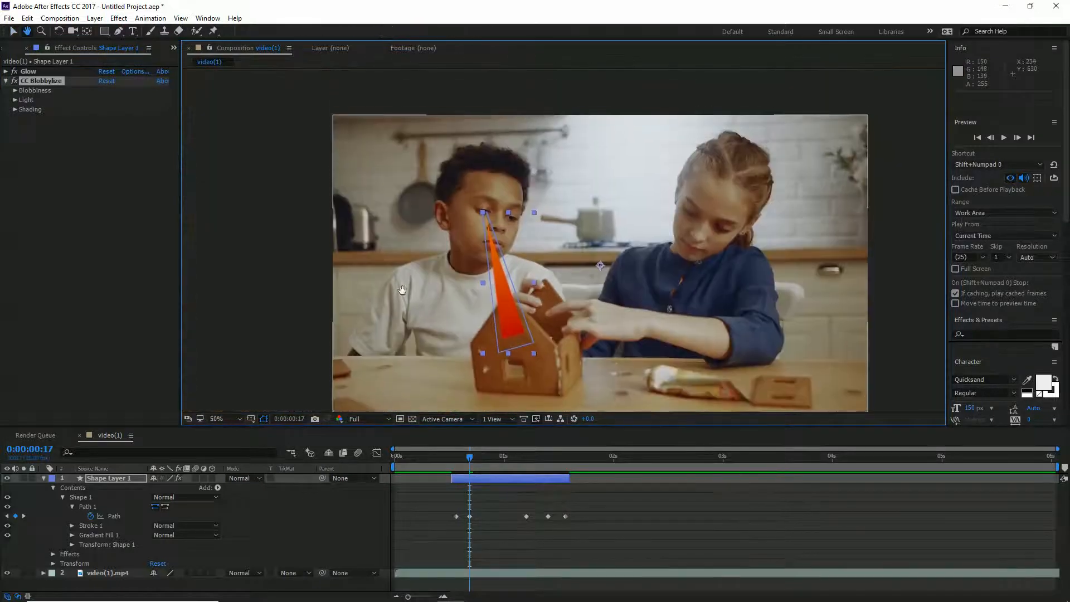
scroll(476, 294, "up", 3)
left_click(15, 91)
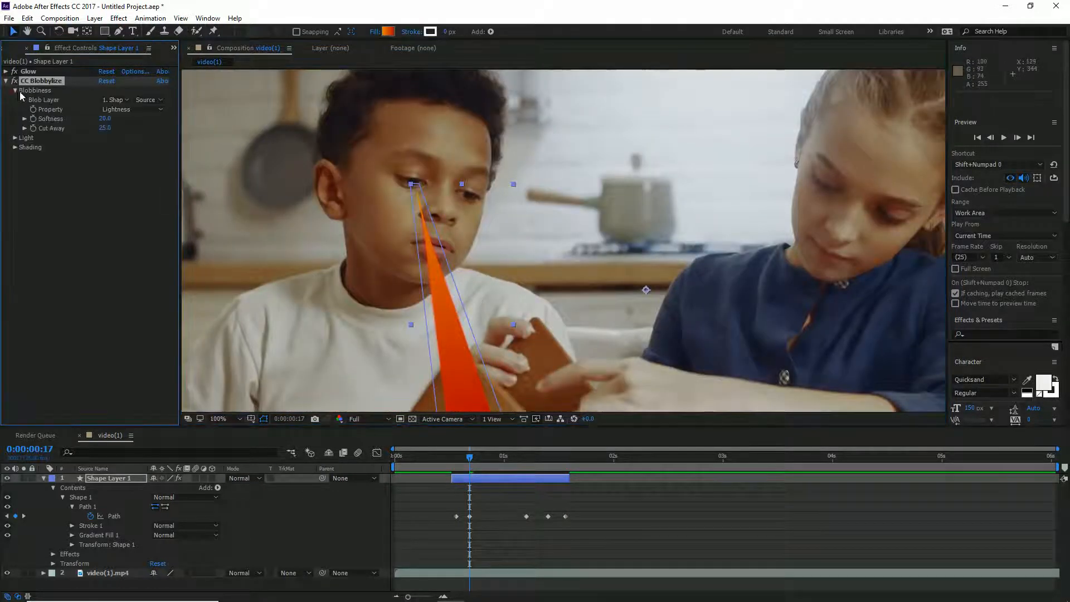
left_click_drag(125, 122, 55, 147)
key("space")
left_click_drag(314, 265, 291, 174)
mouse_move(106, 132)
left_mouse_down()
mouse_move(89, 132)
mouse_move(113, 126)
mouse_move(103, 128)
left_mouse_up()
Step: In the CC Blobbylize Shading settings, set Ambient to 83.0, Diffuse to 32.0 and Roughness to 0.080
left_click(15, 138)
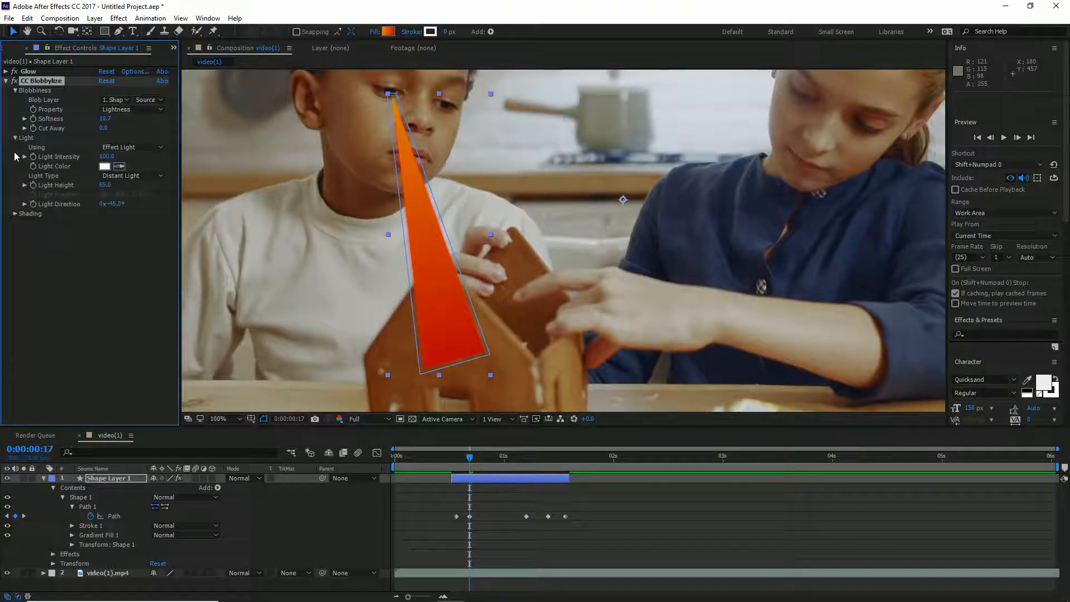
left_click(15, 214)
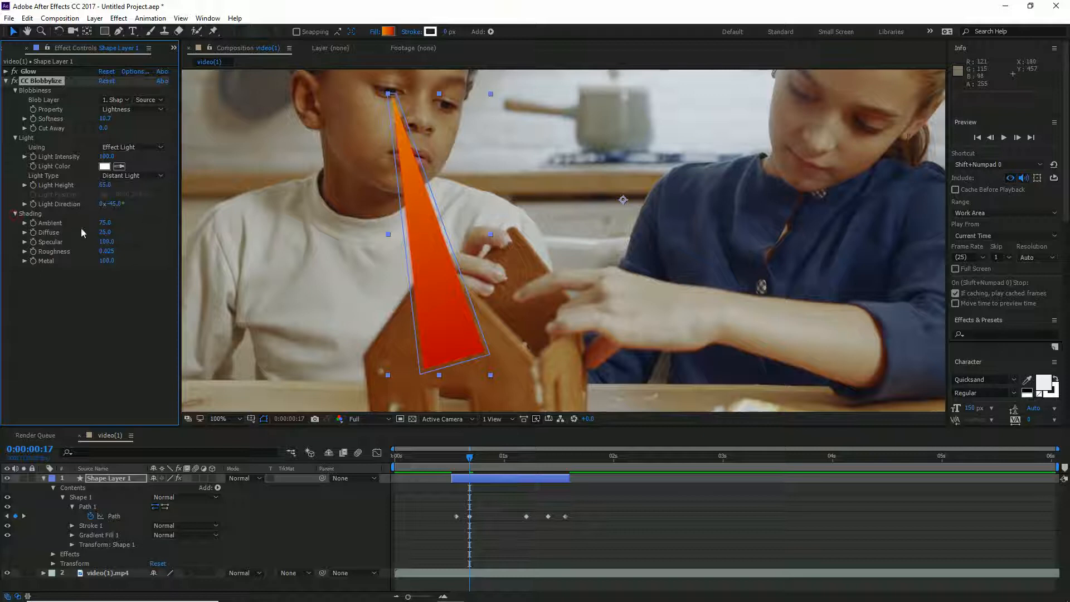
left_click_drag(120, 224, 167, 251)
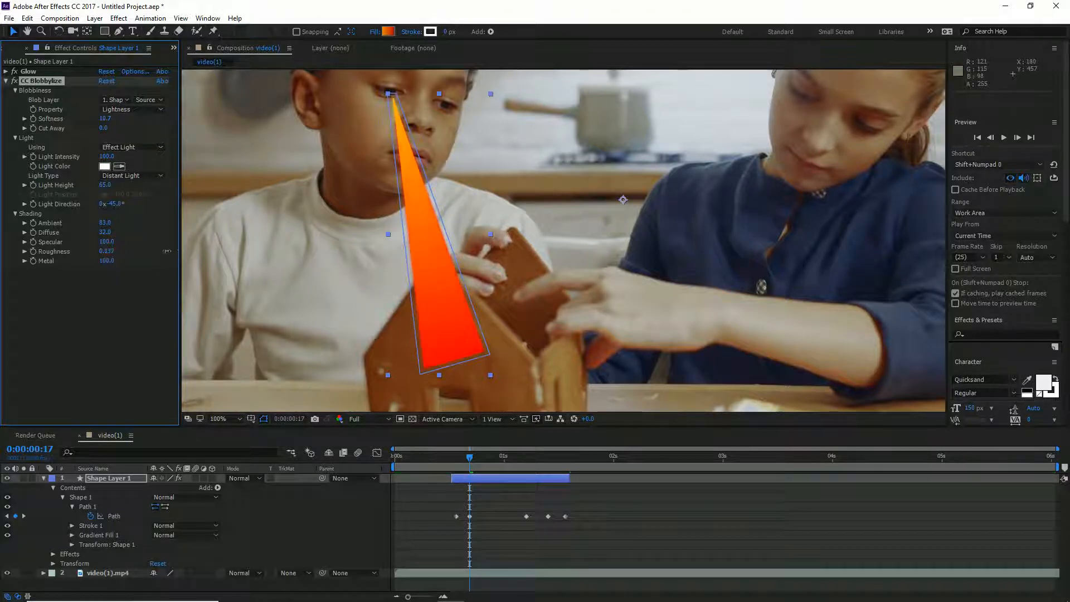
Step: Start Softness and Cut Away keyframes at 0:00:00:18, and set Softness to 42.2 at 0:00:00:15
left_click_drag(469, 461, 473, 461)
left_click(33, 118)
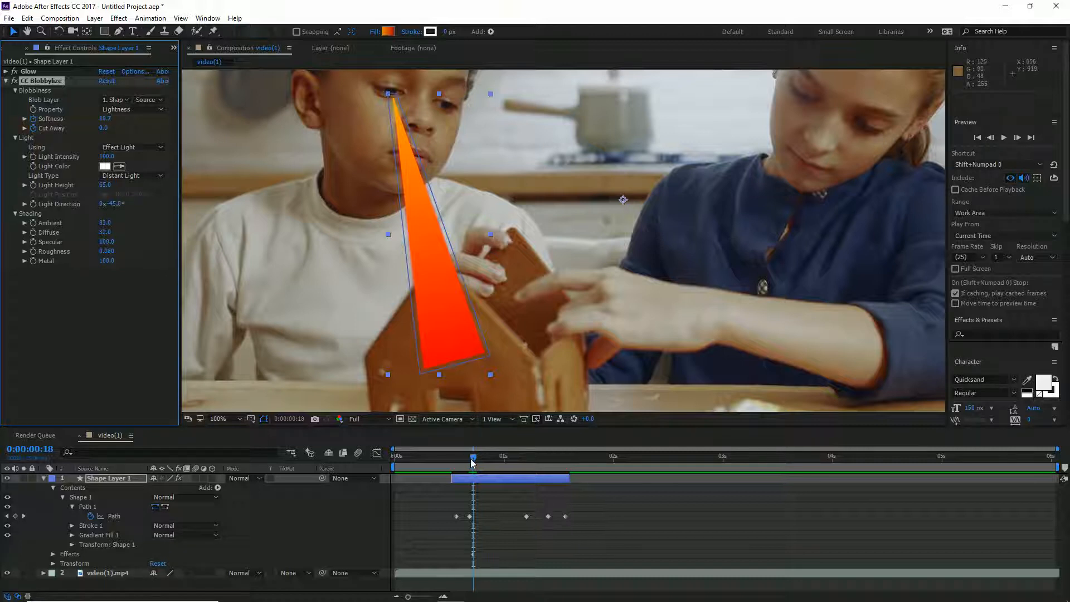
left_click_drag(473, 461, 461, 461)
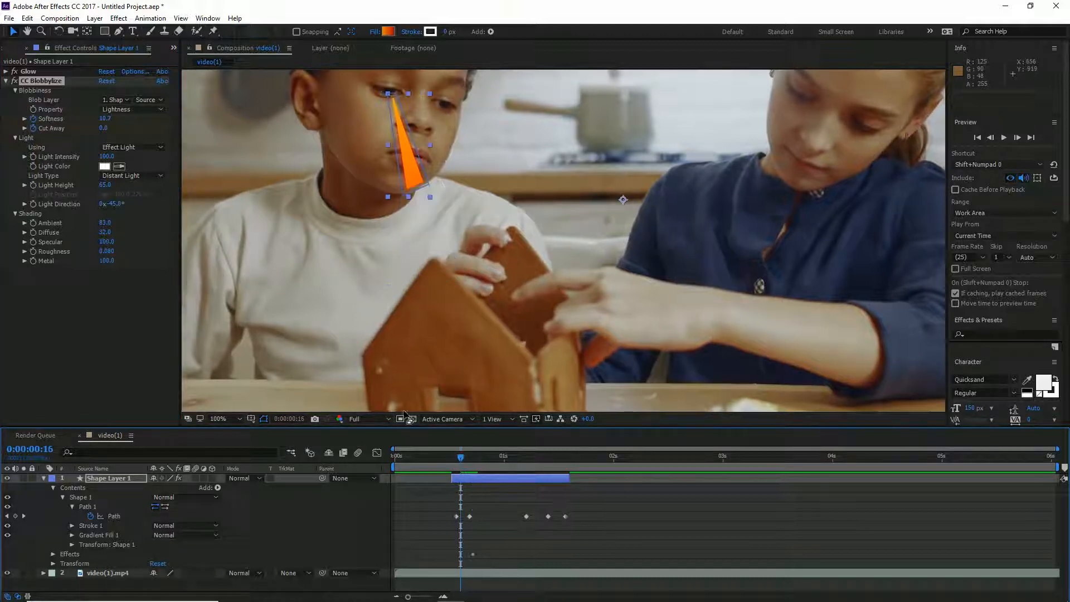
left_click_drag(105, 122, 247, 133)
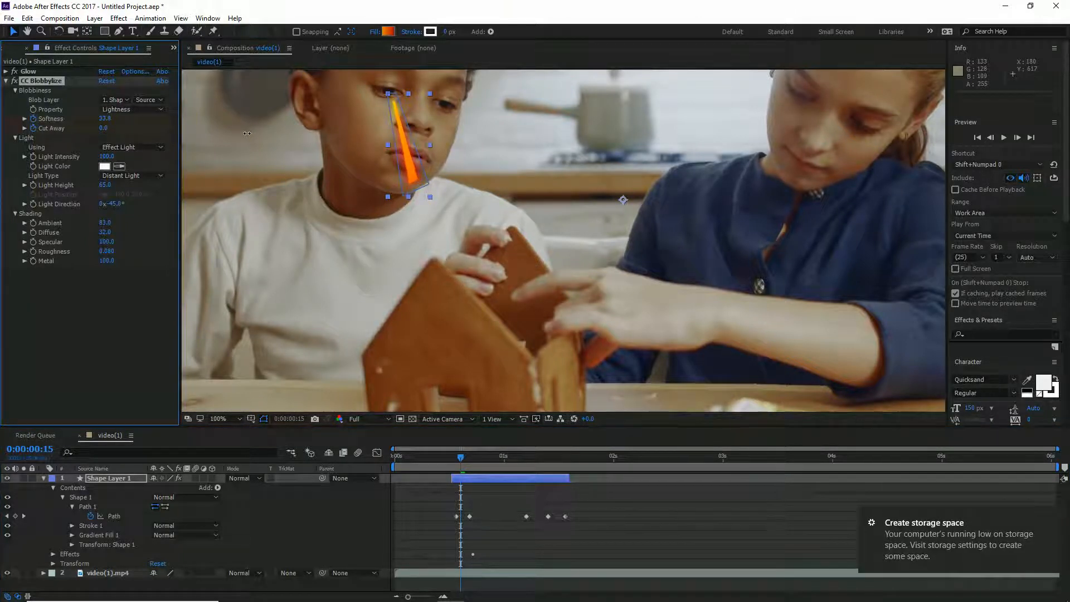
left_click_drag(335, 142, 329, 175)
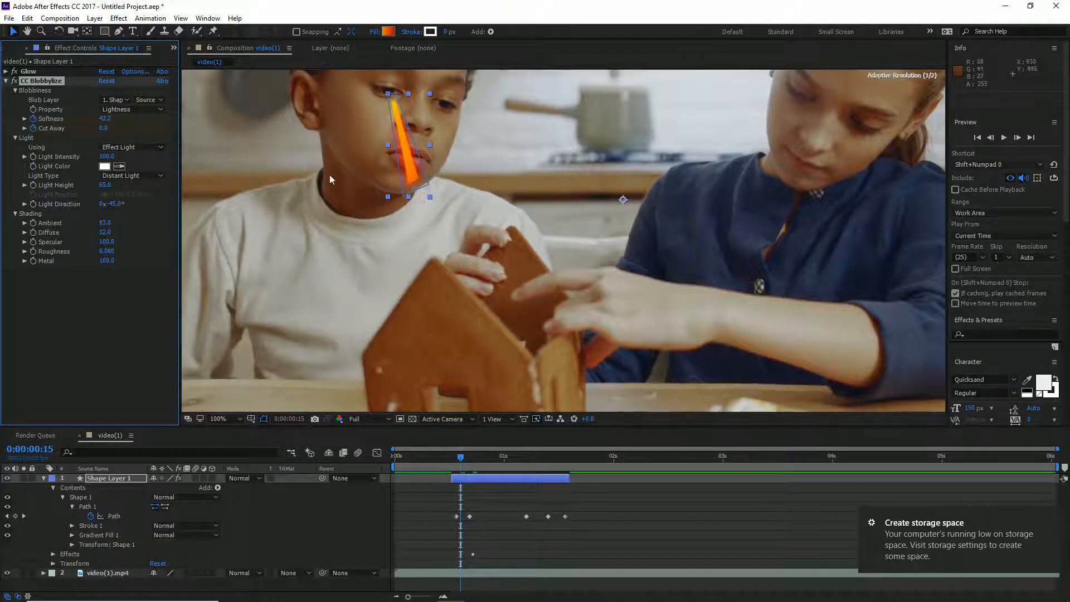
Step: At 0:00:00:21, keyframe Softness at 5.4 and Cut Away at 0.0, and scrub through the beam animation to check it
left_click_drag(461, 466, 486, 462)
left_click_drag(104, 118, 98, 123)
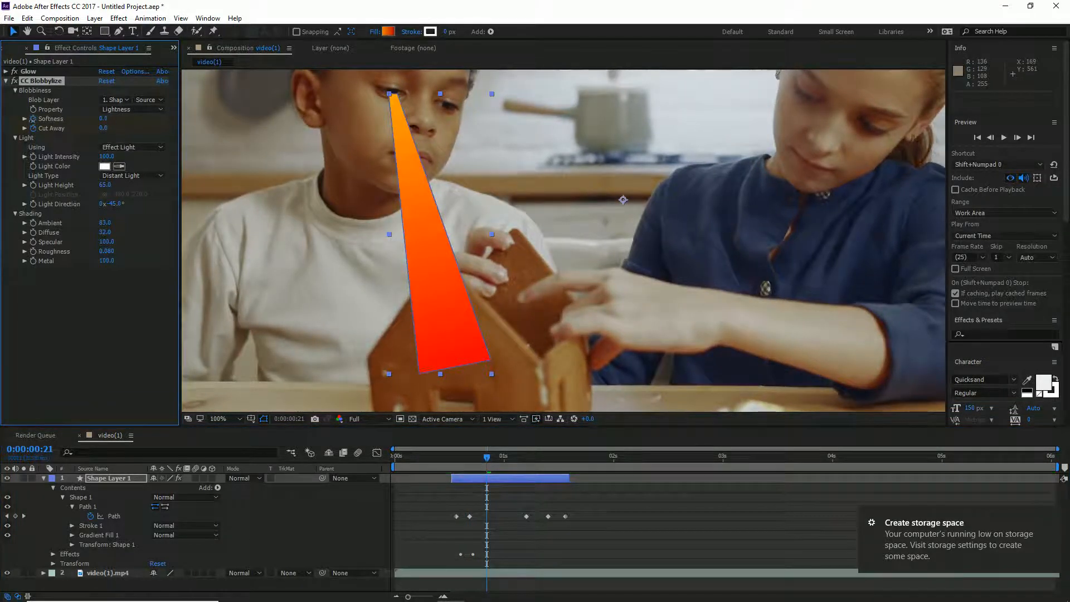
mouse_move(105, 129)
left_mouse_down()
mouse_move(168, 131)
mouse_move(106, 132)
left_mouse_up()
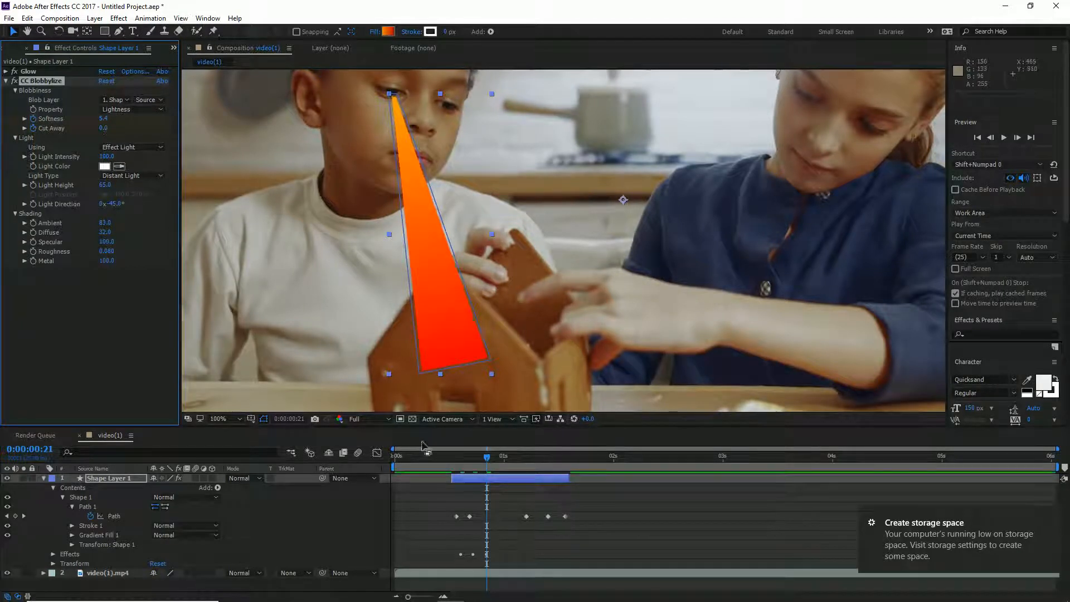
left_click_drag(518, 462, 561, 477)
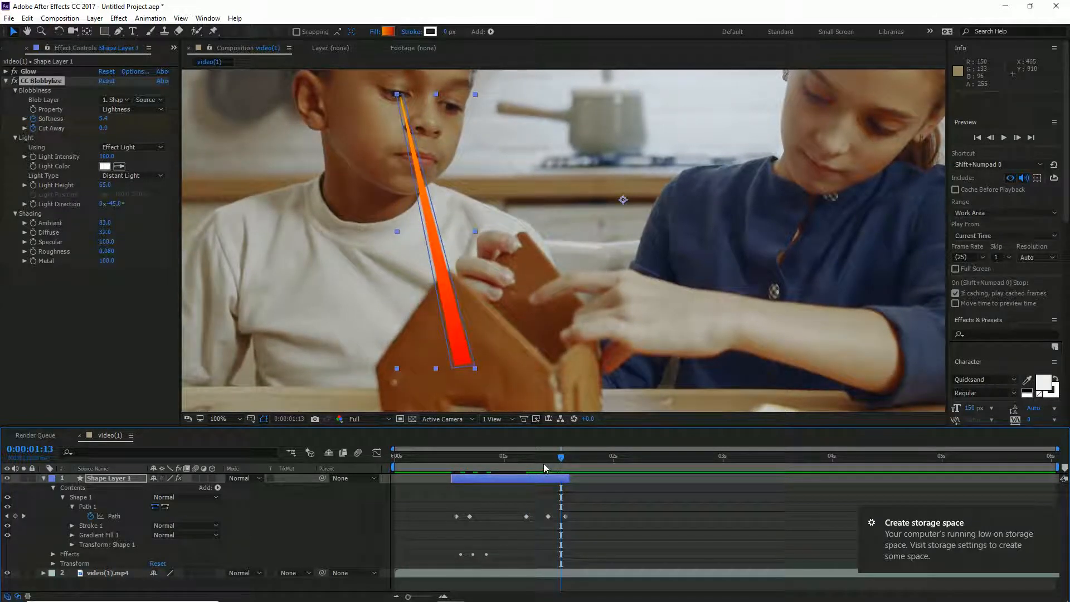
left_click_drag(559, 468, 510, 464)
mouse_move(472, 461)
left_mouse_down()
mouse_move(449, 462)
mouse_move(481, 465)
left_mouse_up()
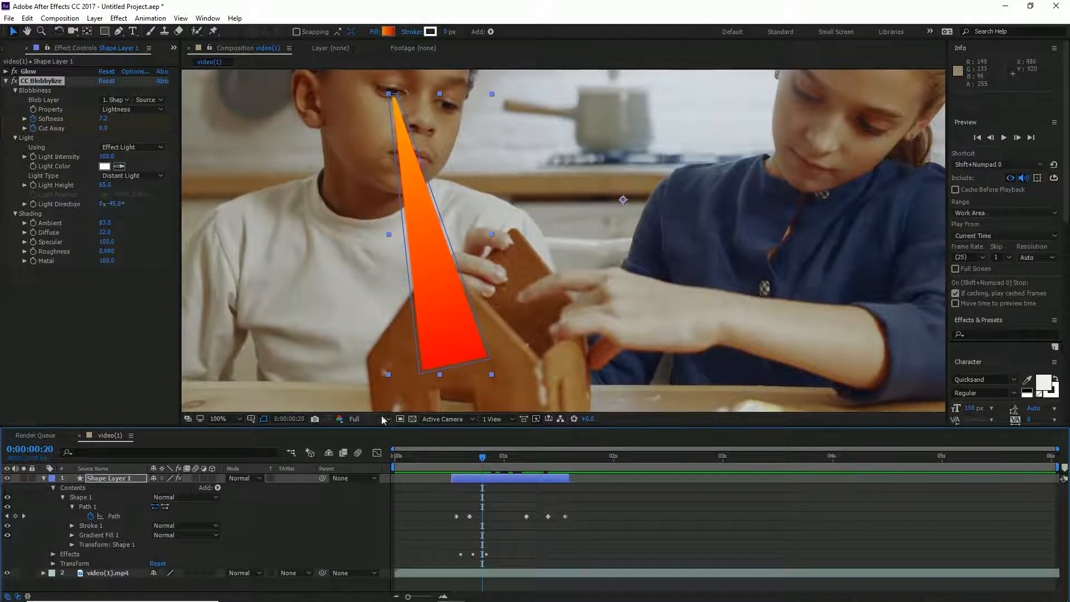
Step: Start Ambient and Diffuse keyframes at 0:00:00:15, and set Ambient to 155.0 and Diffuse to 39.0 at 0:00:00:18
left_click_drag(469, 462, 462, 461)
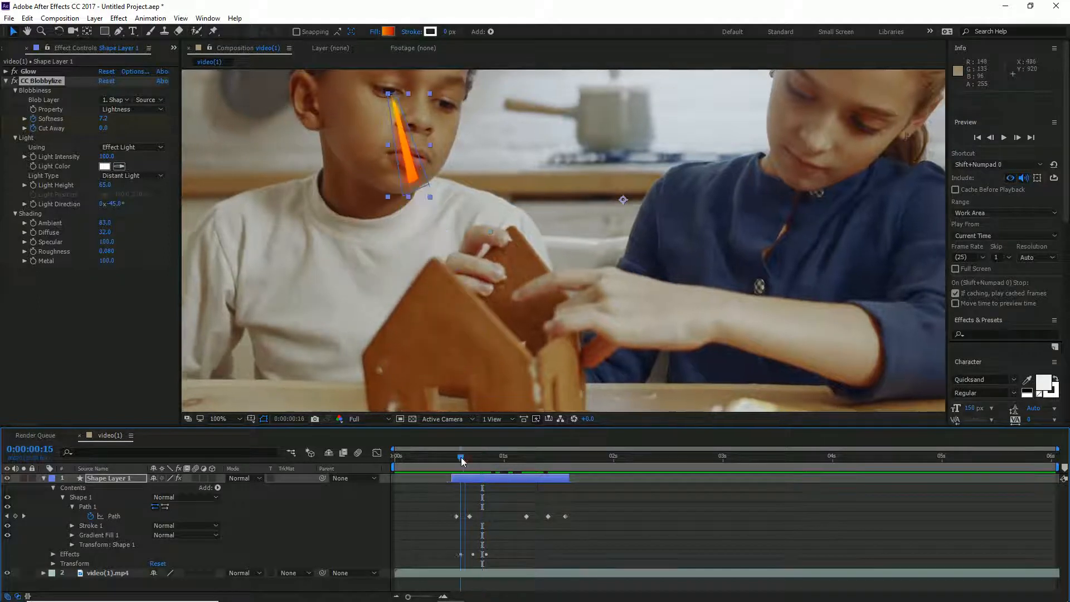
left_click(34, 224)
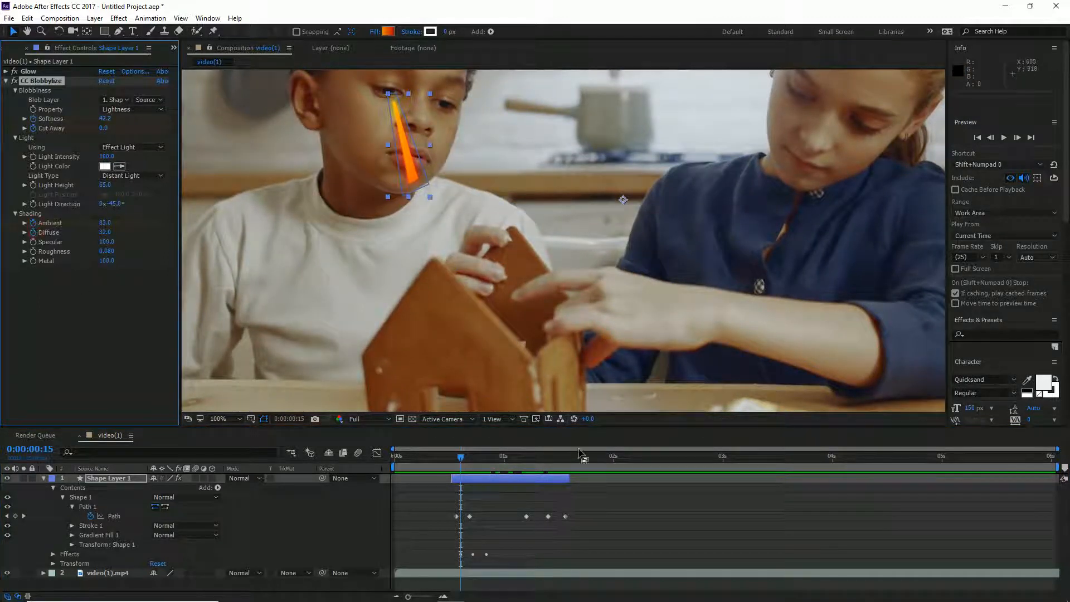
left_click_drag(460, 458, 473, 460)
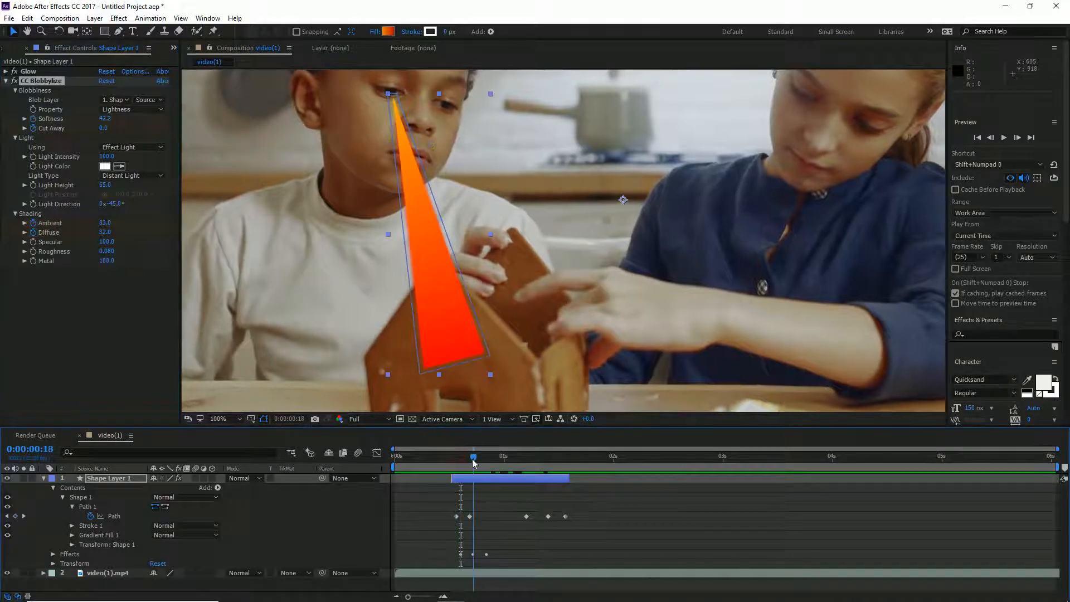
left_click_drag(106, 222, 145, 225)
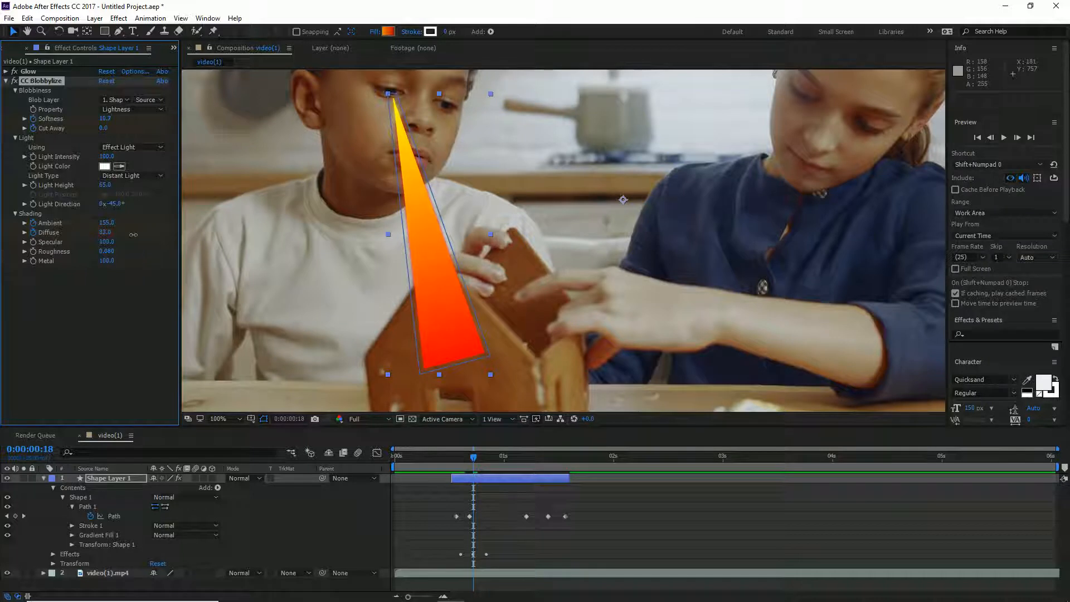
mouse_move(171, 241)
left_mouse_down()
mouse_move(122, 246)
mouse_move(145, 247)
left_mouse_up()
Step: Play back the beam from 0:00:00:13 to check the CC Blobbylize animation against the footage
left_click_drag(473, 456, 451, 457)
key("space")
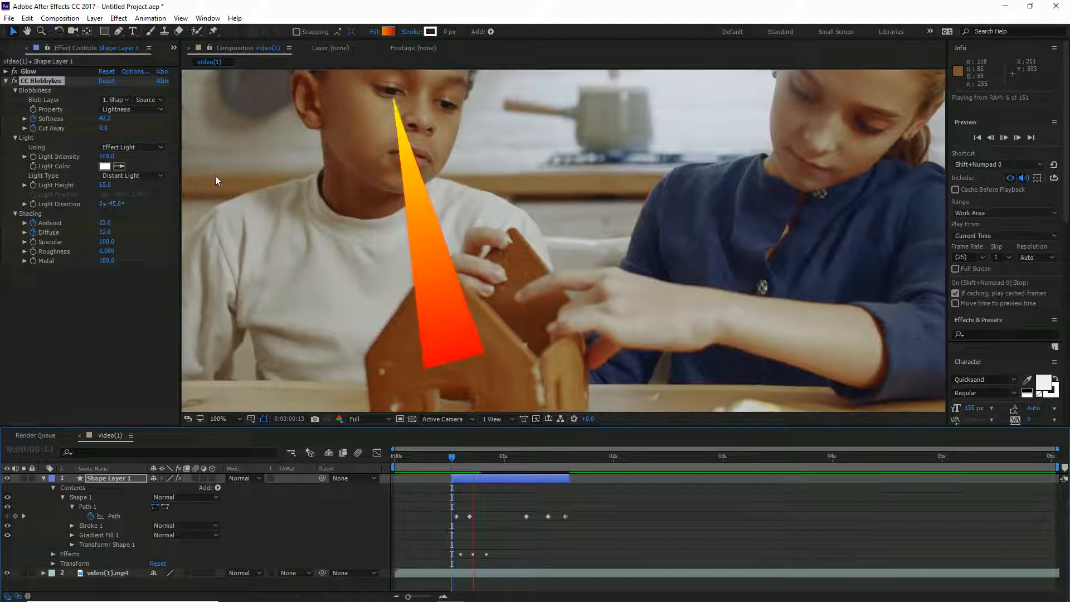
key("space")
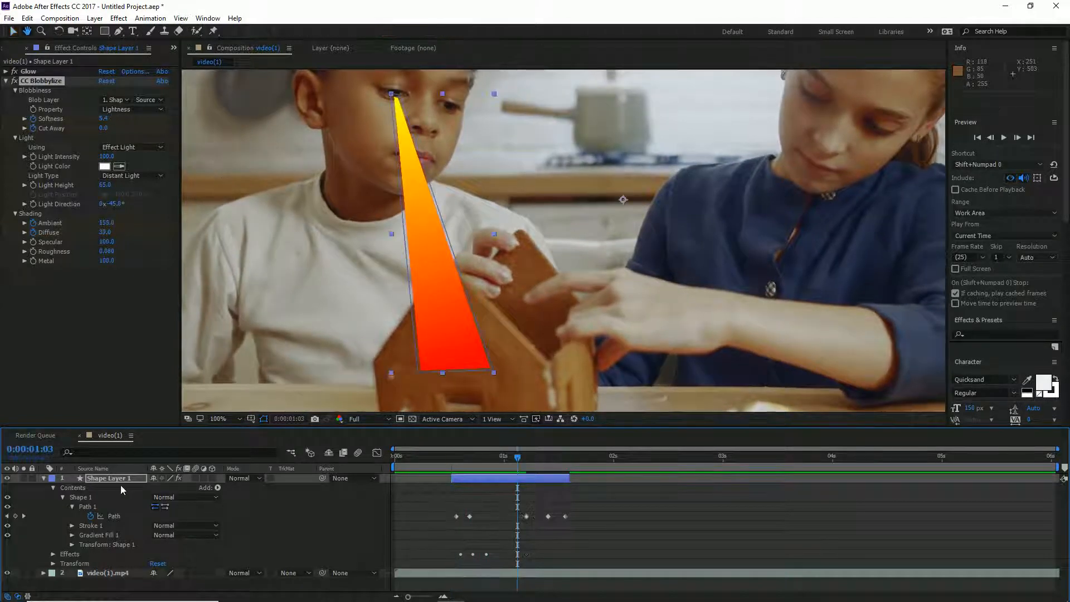
Step: Reveal the beam layer's keyframes and stretch the CC Blobbylize keyframes so the last ones fall at about 0:00:01:00
left_click(119, 478)
key("u")
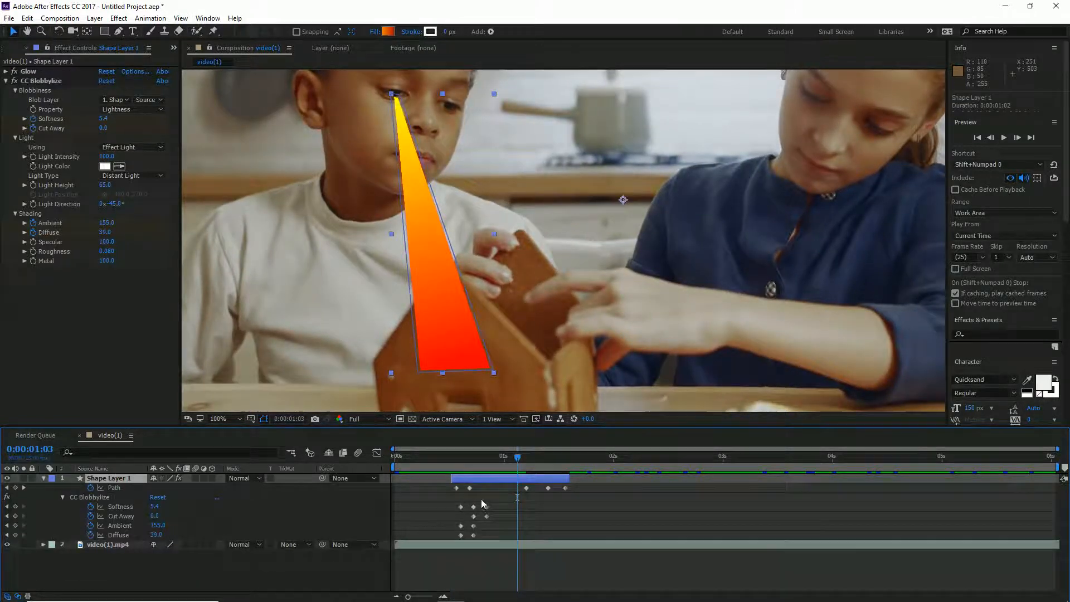
mouse_move(499, 500)
left_mouse_down()
mouse_move(460, 536)
mouse_move(503, 507)
left_mouse_up()
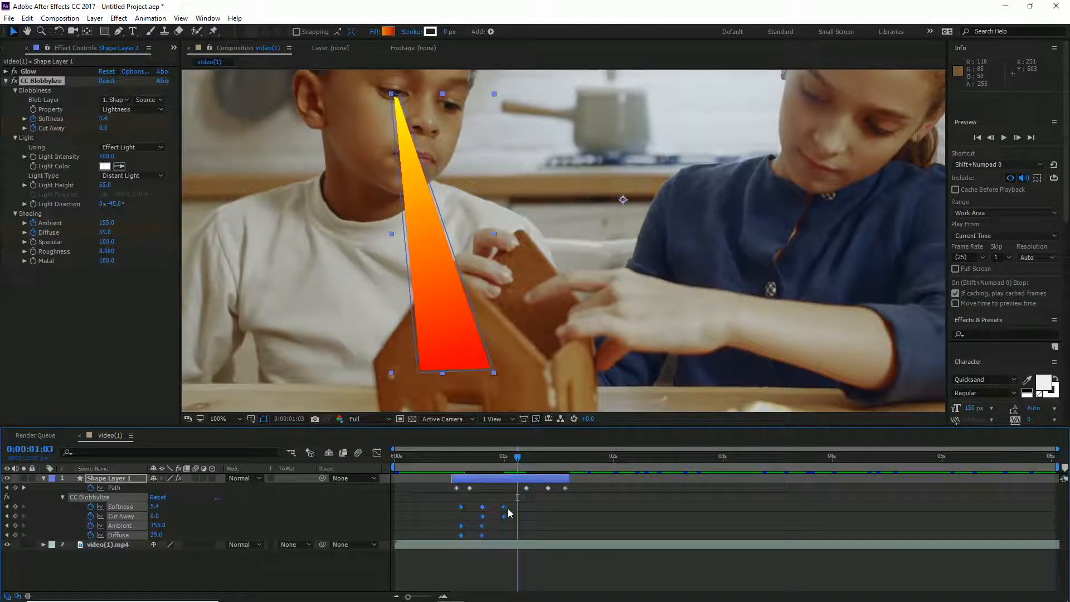
Step: At 0:00:00:16, apply the Ripple distort effect to the beam layer
left_click(468, 466)
left_click(6, 82)
left_click(66, 164)
left_click(118, 18)
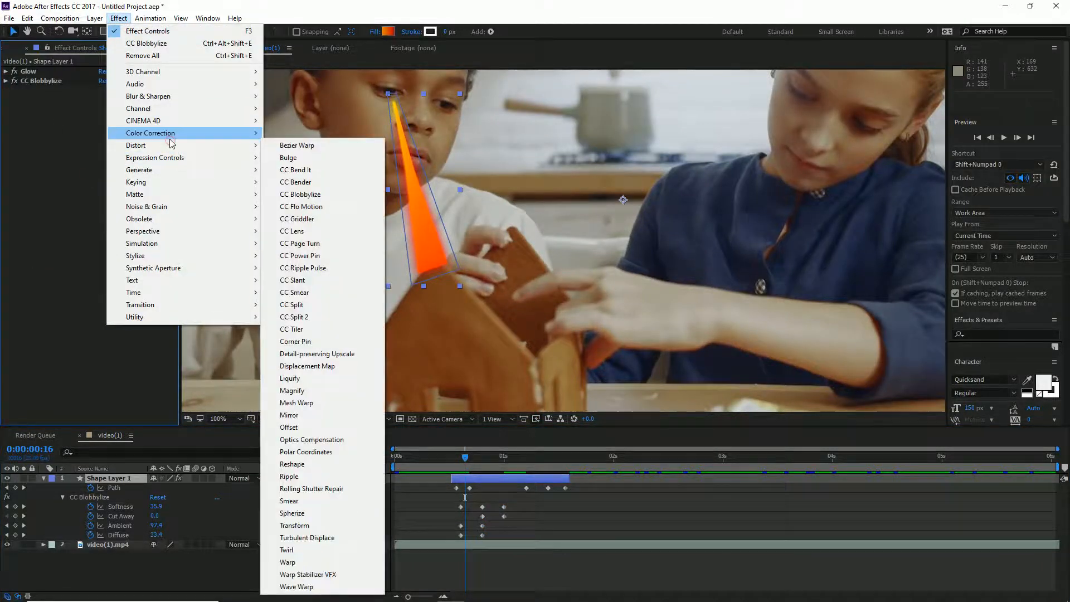
left_click(174, 137)
mouse_move(195, 145)
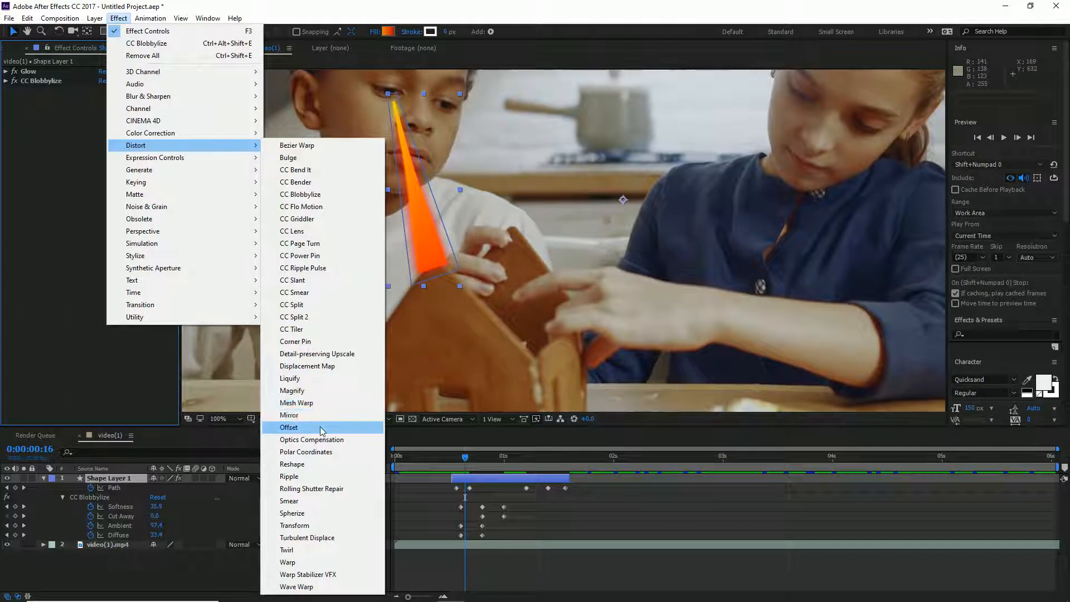
left_click(306, 477)
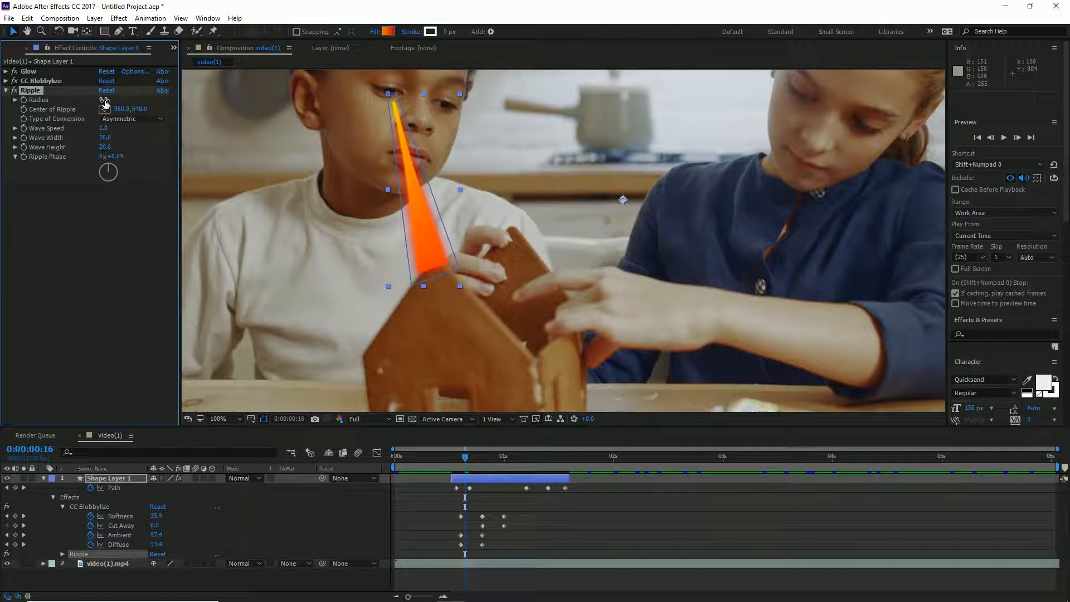
Step: Set the Ripple Radius to 75.0 and place its center on the gingerbread house at 657.0, 790.0
left_click_drag(122, 102, 178, 103)
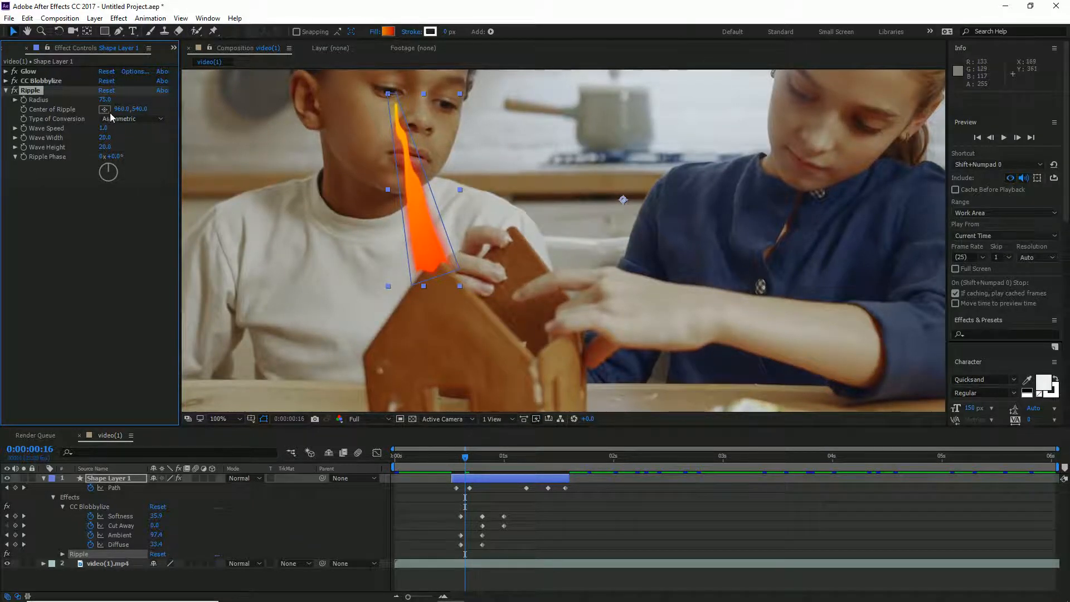
left_click(426, 225)
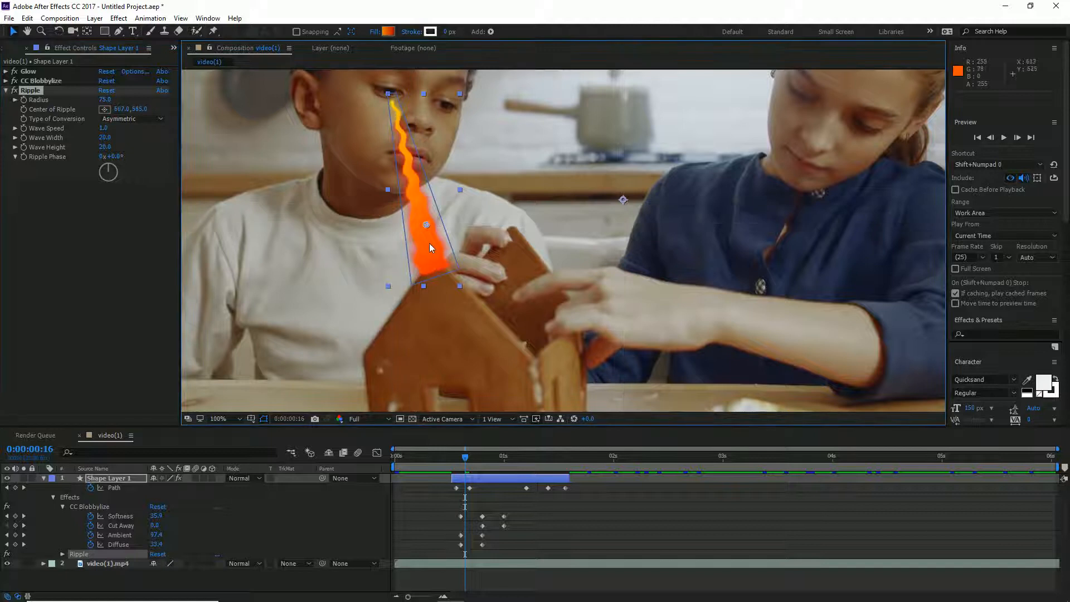
mouse_move(426, 225)
left_mouse_down()
mouse_move(485, 368)
mouse_move(392, 96)
mouse_move(449, 259)
mouse_move(460, 350)
mouse_move(454, 337)
left_mouse_up()
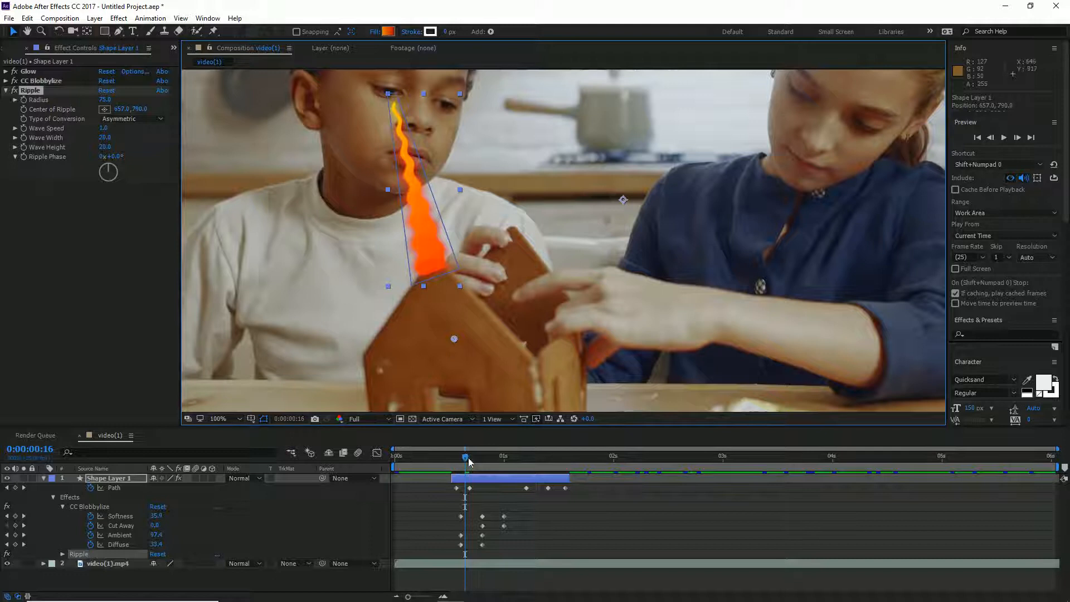
Step: Set the Ripple's Wave Height to 12.0 and play back the beam from 0:00:00:14 to check the rippling
left_click_drag(467, 461, 477, 460)
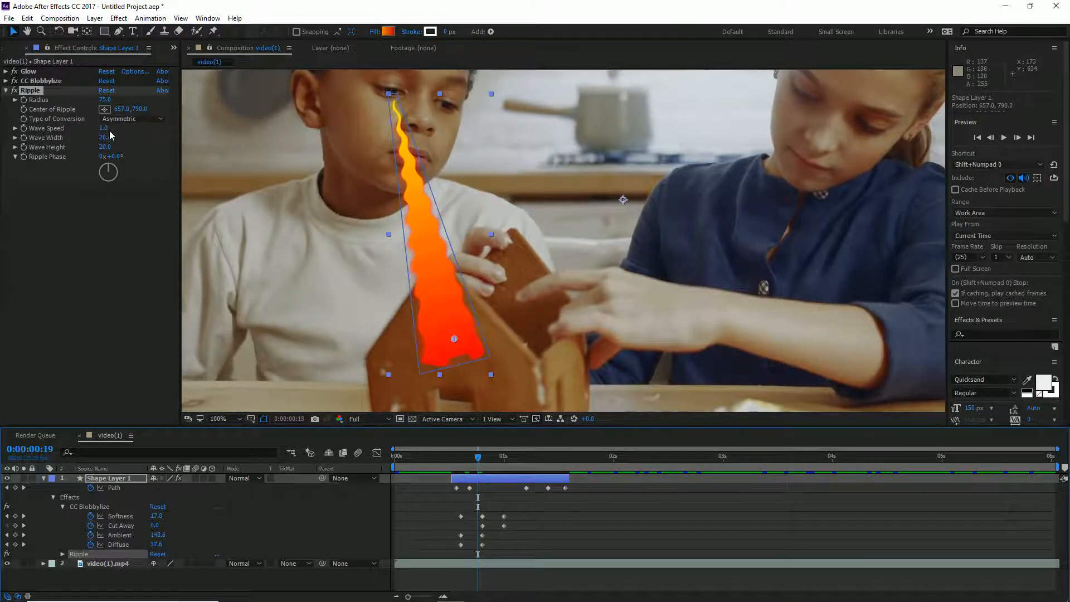
mouse_move(103, 130)
left_mouse_down()
mouse_move(114, 147)
mouse_move(105, 149)
left_mouse_up()
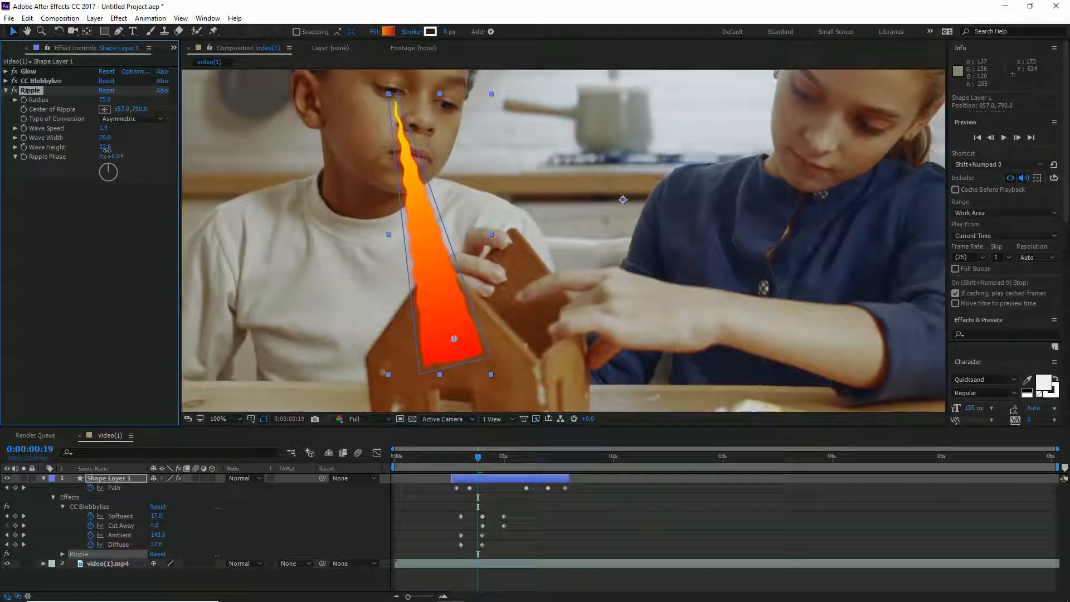
left_click_drag(476, 464, 453, 457)
key("space")
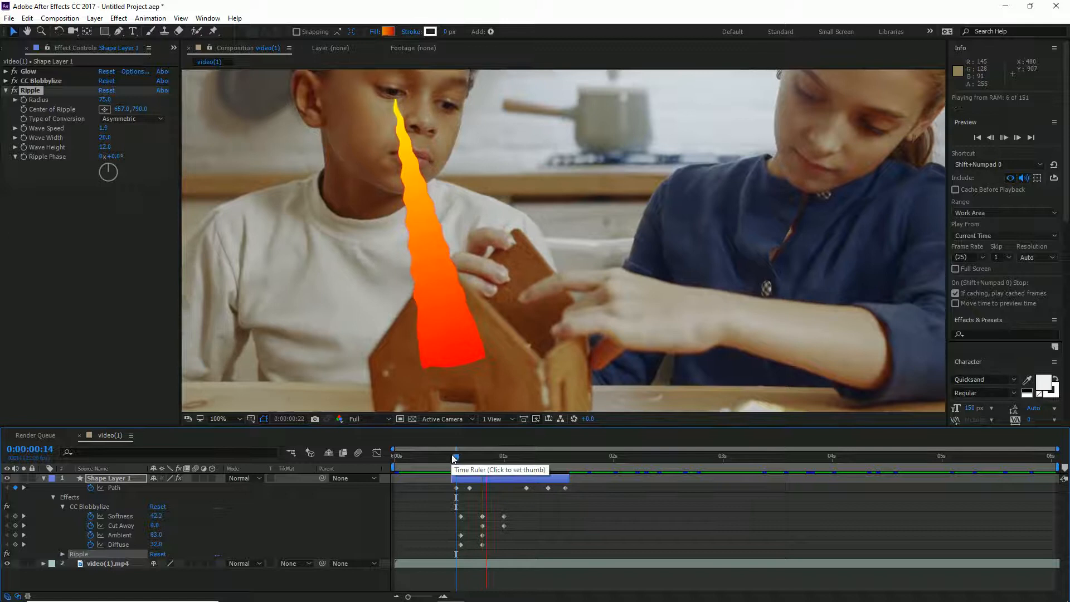
Step: Set the Ripple's Wave Width to 37.6 and Wave Height to 10.0, and start keyframing both at 0:00:01:03
key("space")
left_click(487, 457)
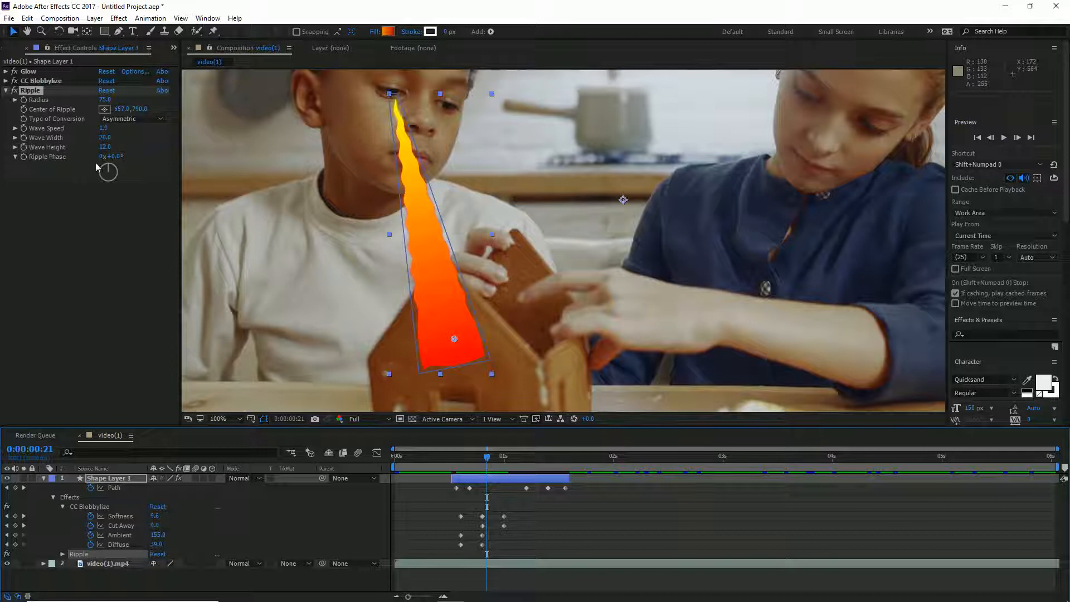
mouse_move(105, 137)
left_mouse_down()
mouse_move(221, 156)
mouse_move(97, 154)
left_mouse_up()
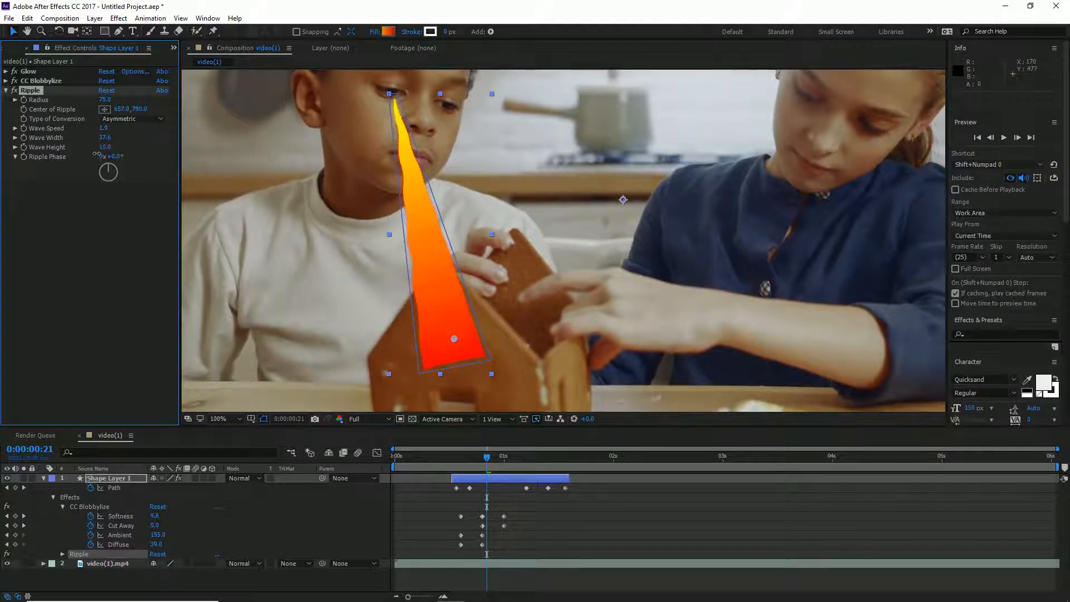
left_click_drag(487, 461, 517, 458)
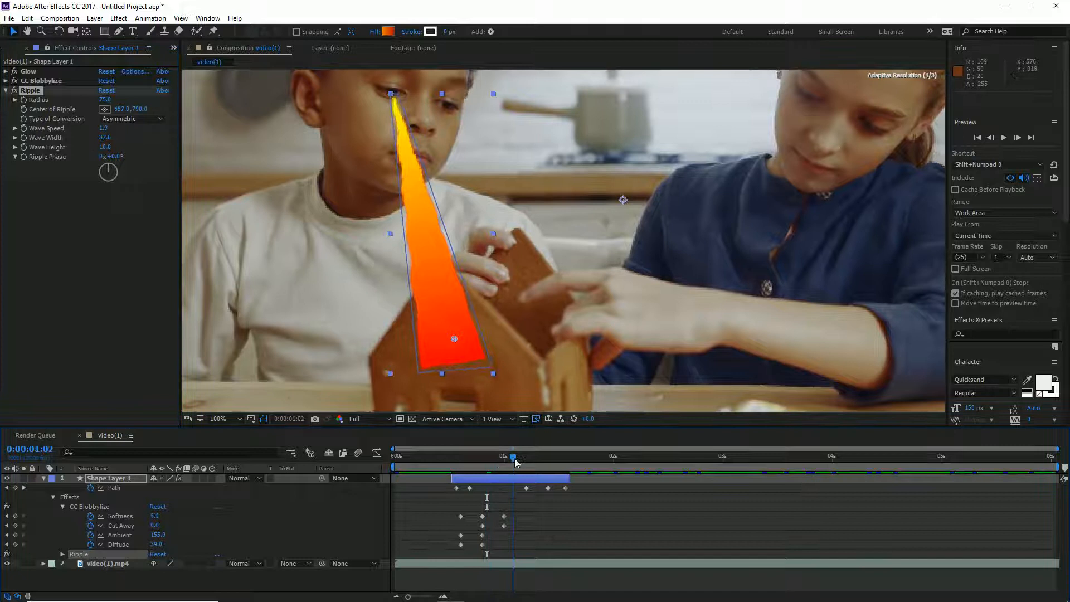
left_click(24, 147)
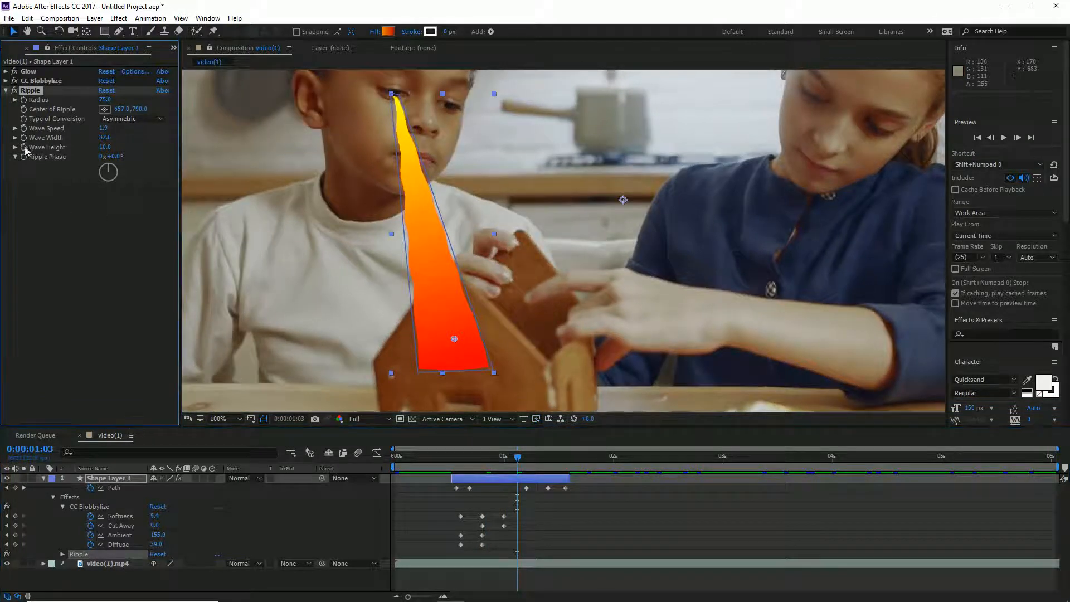
Step: At 0:00:00:17, set the Ripple's Wave Width to 23.8 and Wave Height to 32.0, and play back from 0:00:00:08
left_click_drag(512, 458, 470, 458)
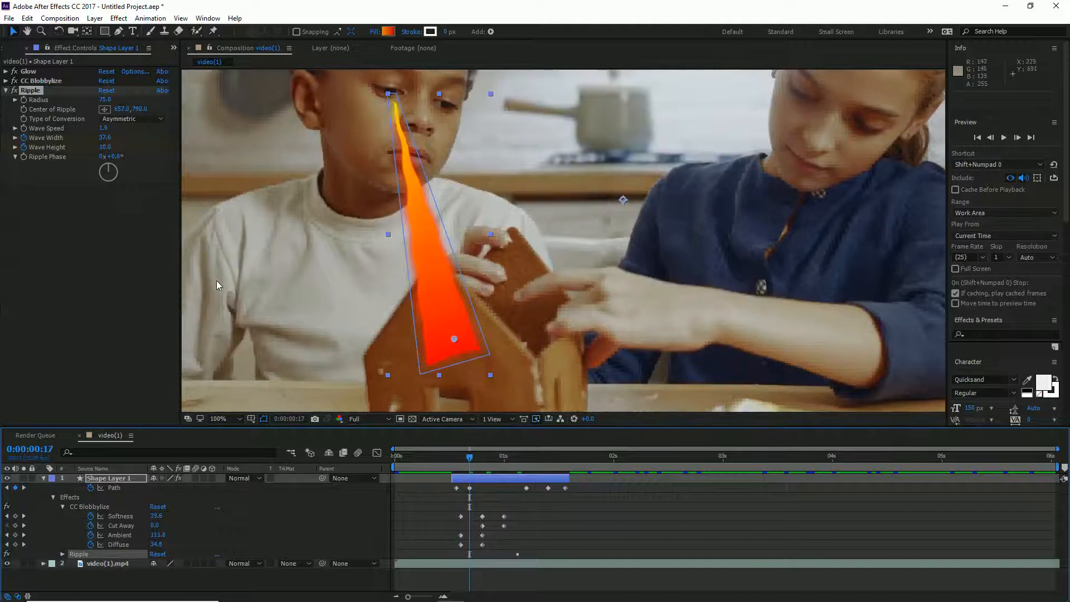
left_click_drag(102, 137, 44, 146)
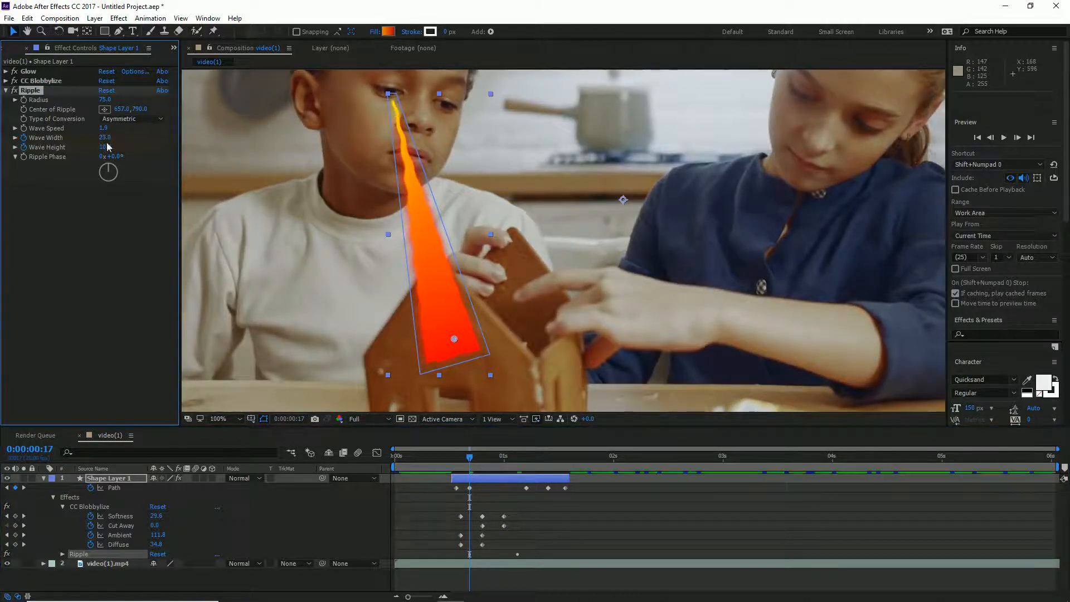
left_click_drag(119, 148, 118, 148)
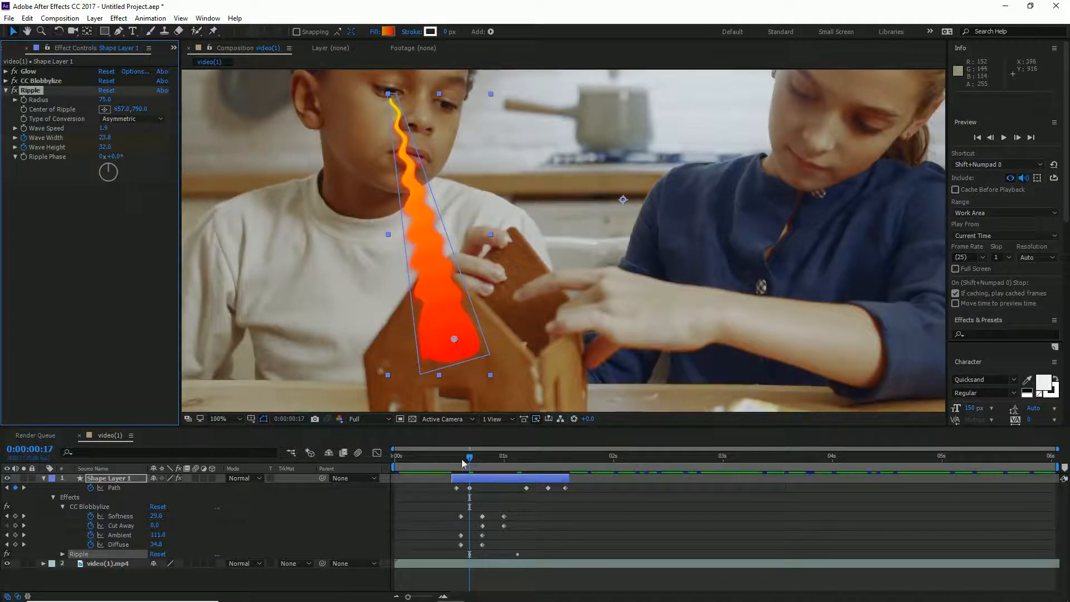
key("space")
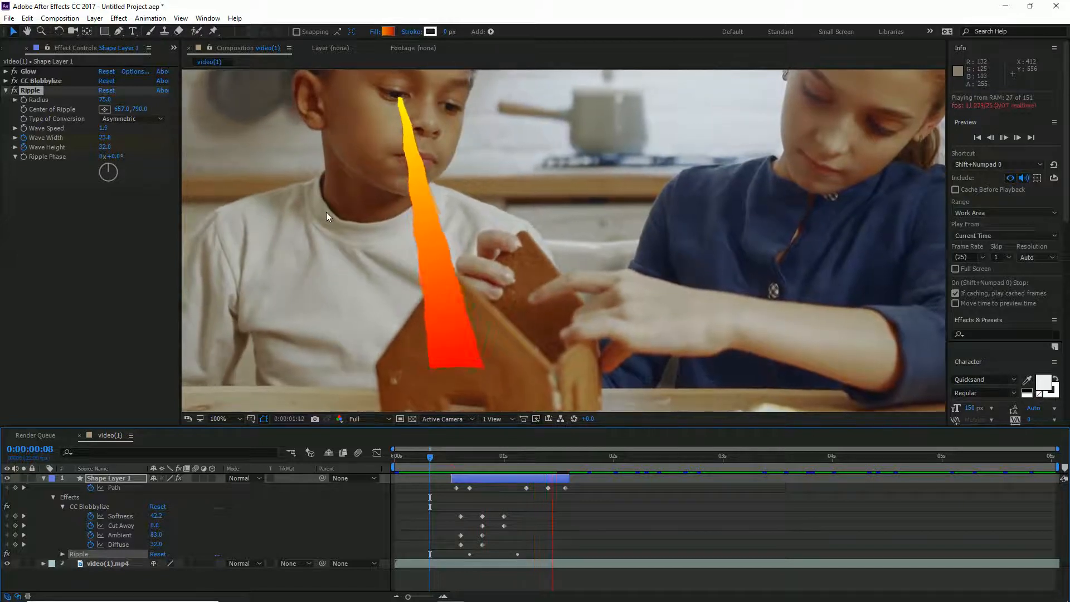
left_click(429, 462)
key("space")
key("space")
Step: Duplicate the beam's Glow effect, place the copy after Ripple, and play back the beam from 0:00:00:10
left_click_drag(446, 457, 506, 464)
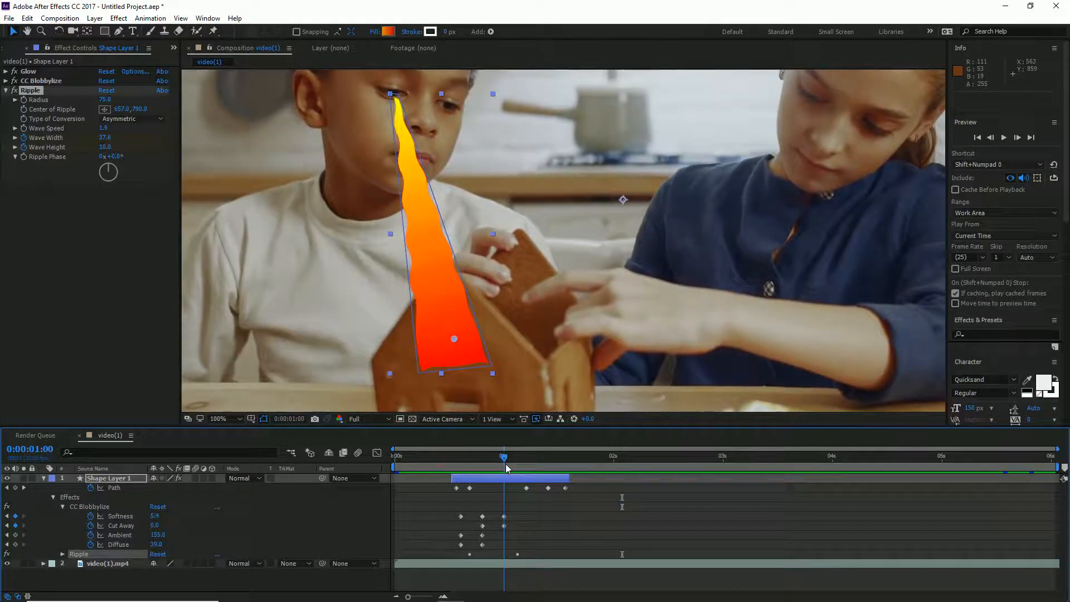
left_click(6, 90)
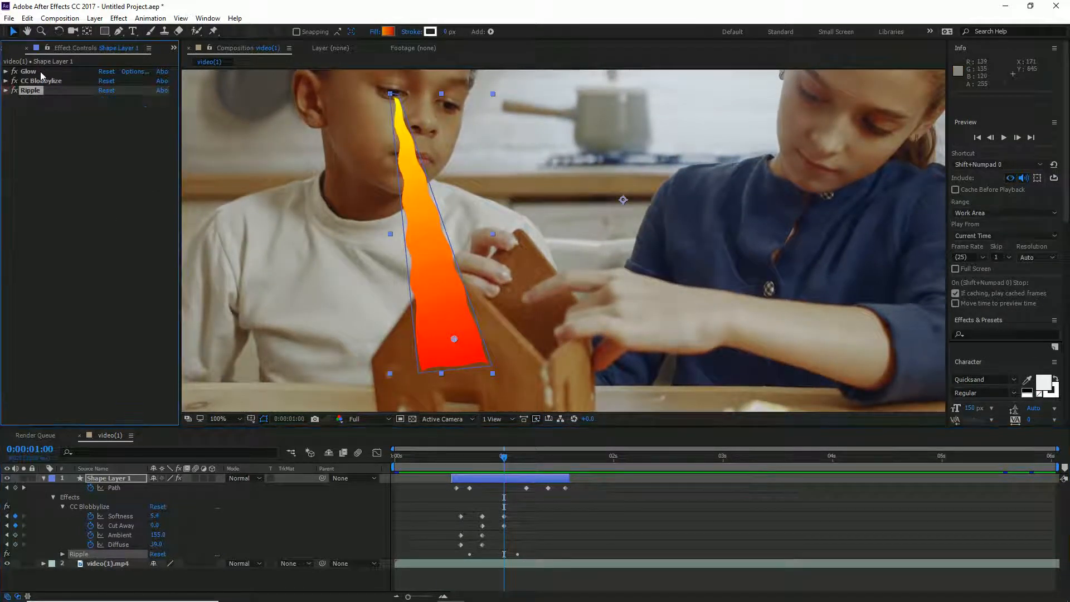
left_click(40, 71)
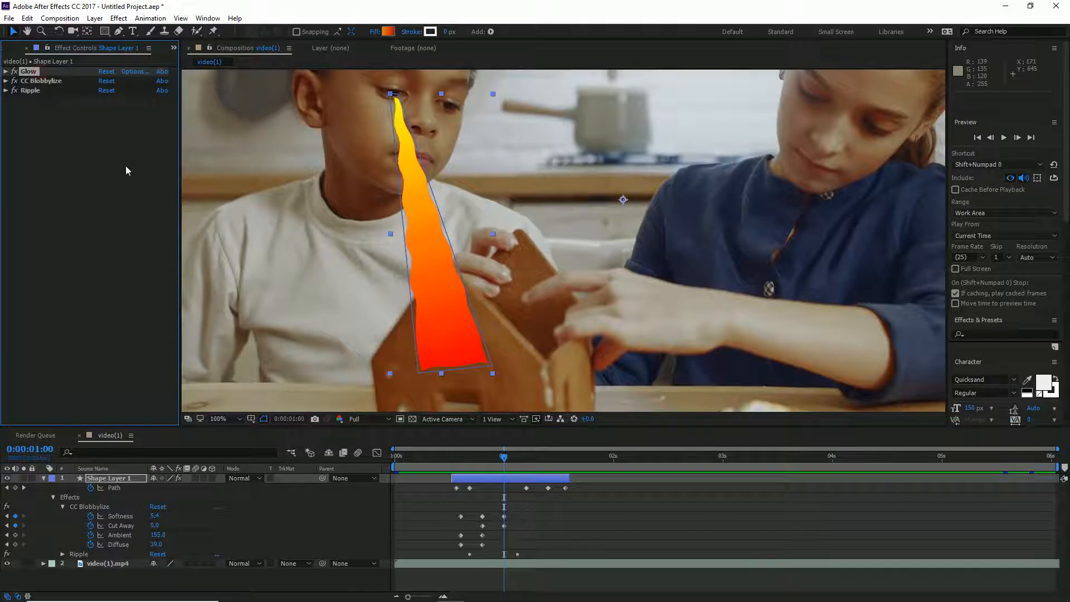
key("ctrl+d")
left_click_drag(36, 82, 52, 277)
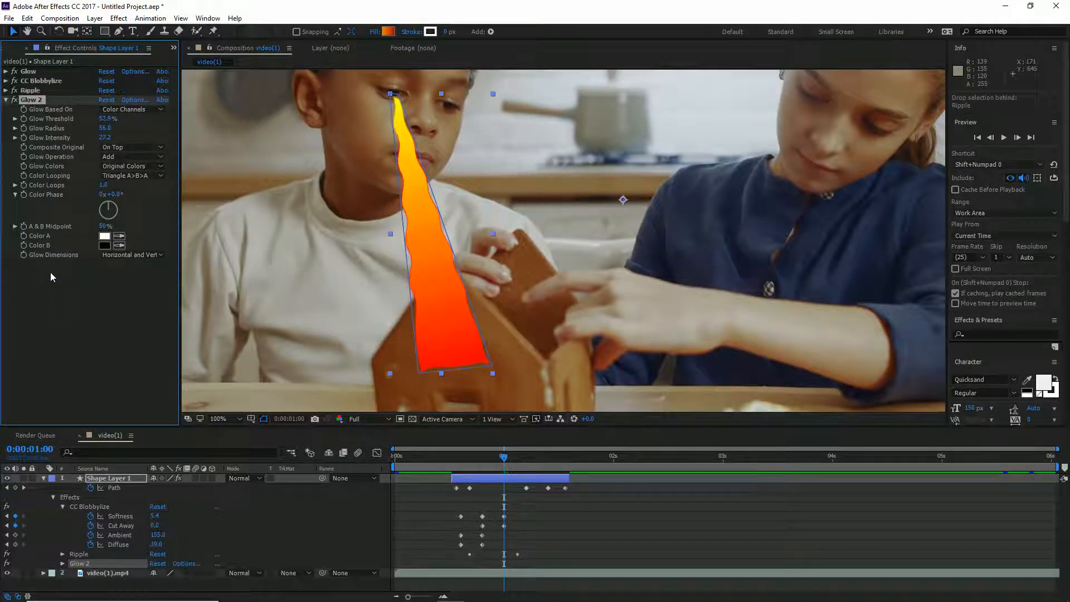
left_click(6, 100)
left_click(439, 456)
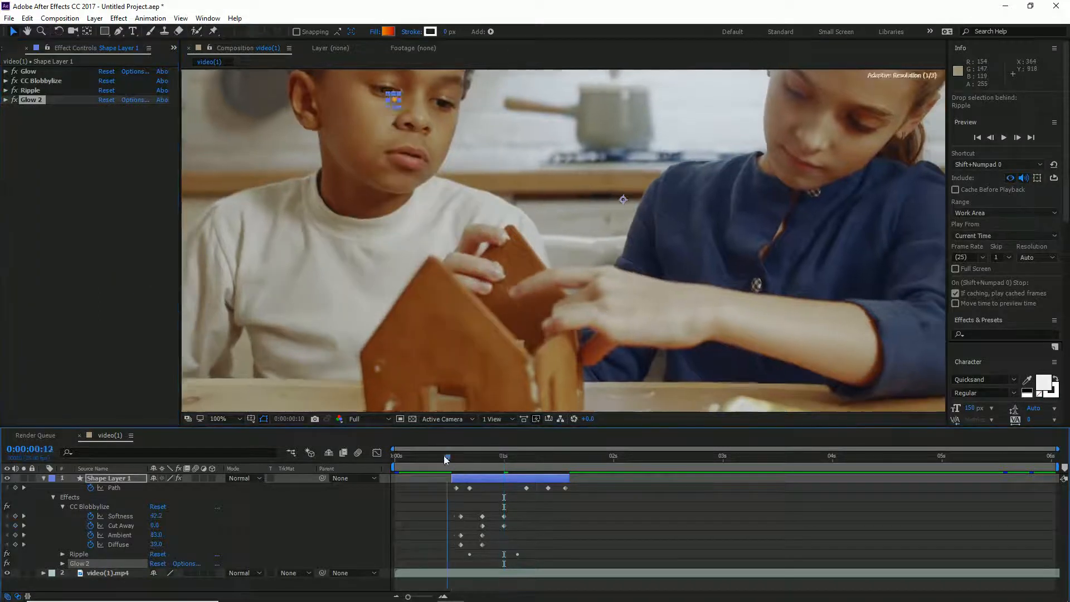
key("space")
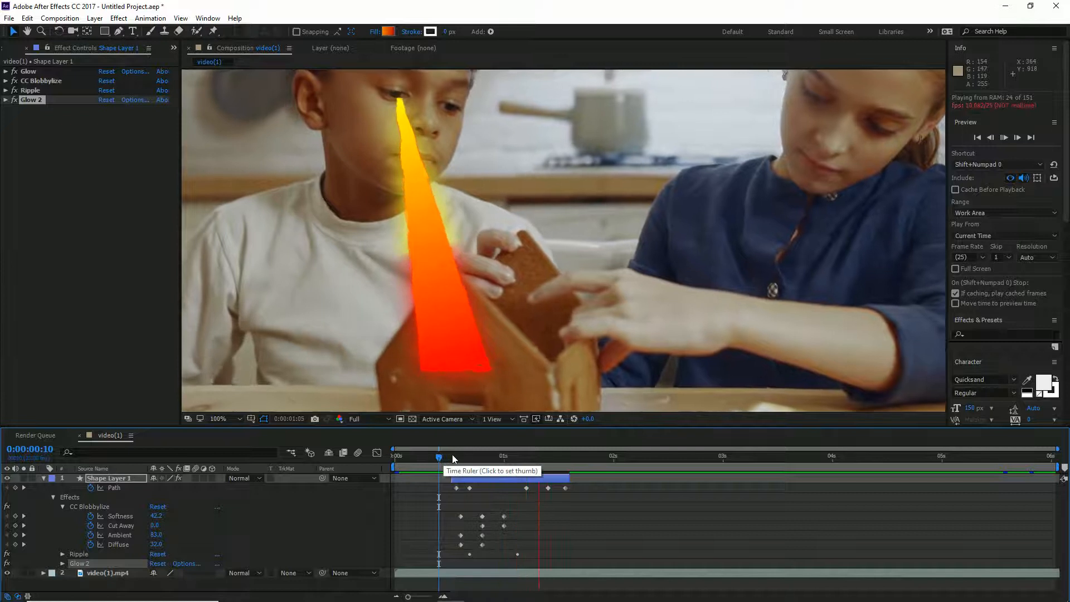
left_click(457, 456)
Step: At 0:00:00:18, set the duplicated Glow's Composite Original to Behind and its Glow Threshold to 100.0%
left_click_drag(457, 458, 474, 464)
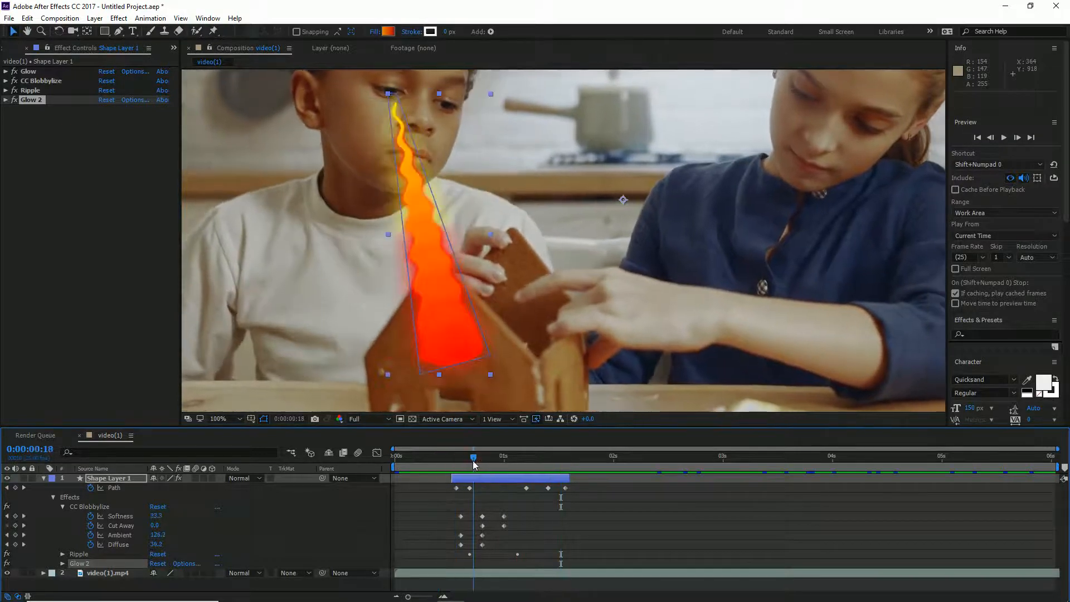
left_click(6, 100)
left_click(125, 149)
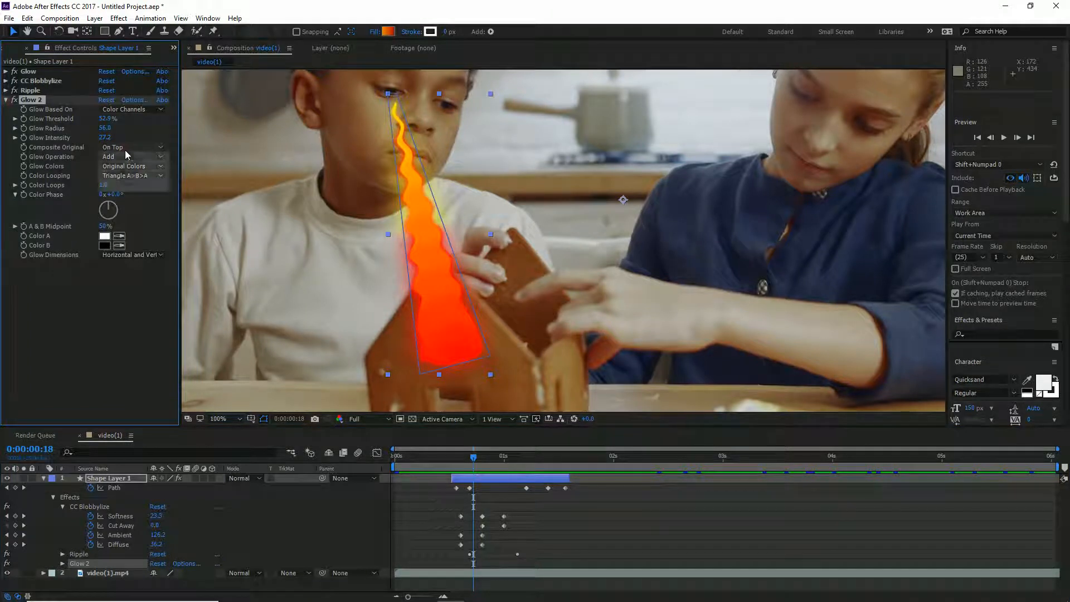
left_click(130, 170)
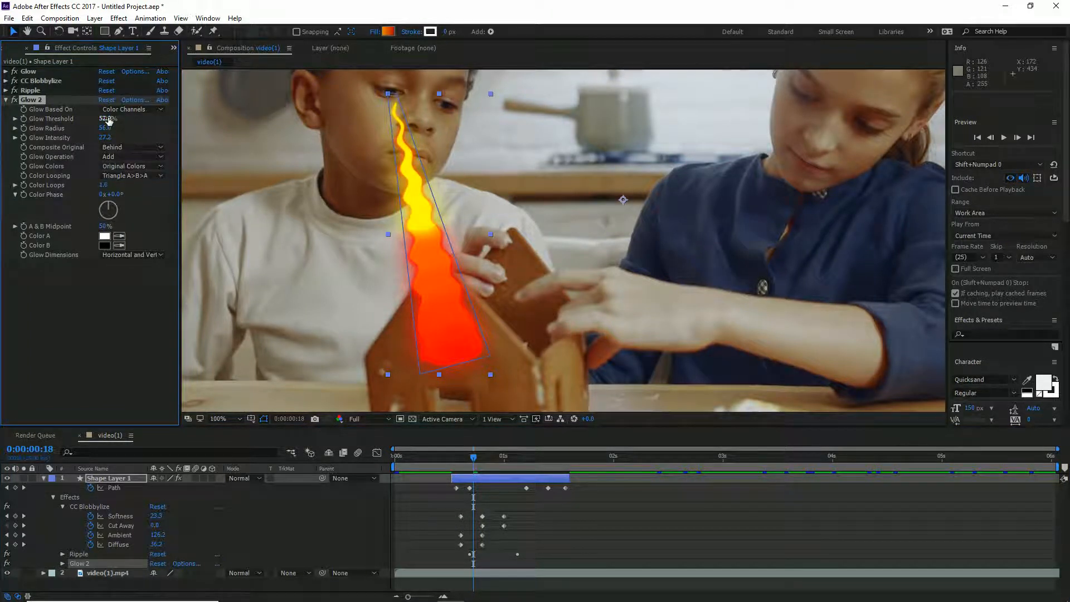
left_click_drag(106, 119, 200, 120)
left_click(7, 99)
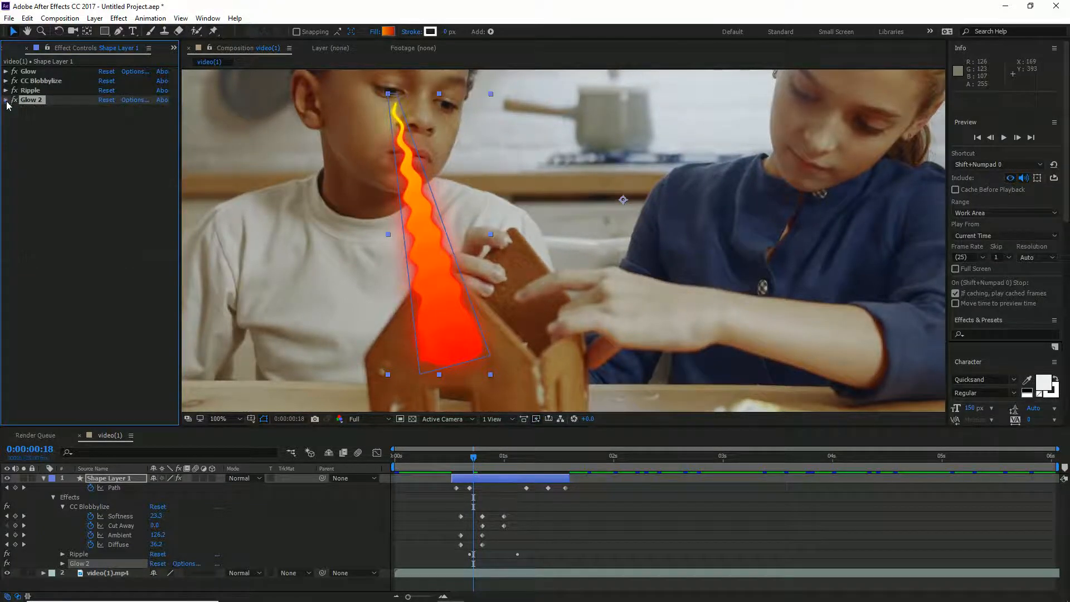
Step: At 0:00:00:19, try the Darken and Hue blending modes on the beam layer and settle on Overlay
left_click(477, 457)
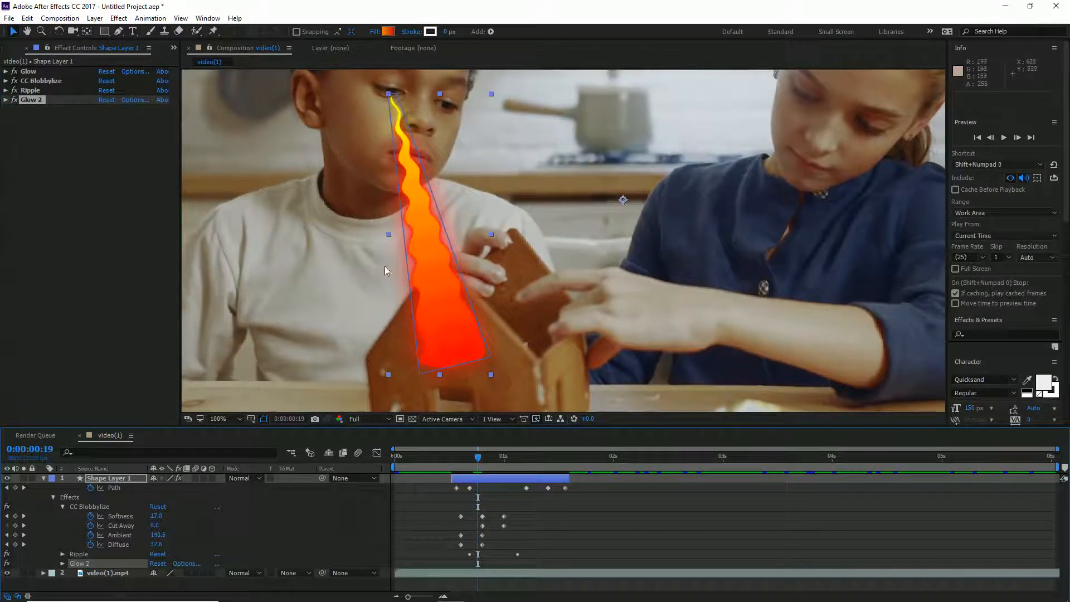
left_click(84, 167)
left_click(118, 486)
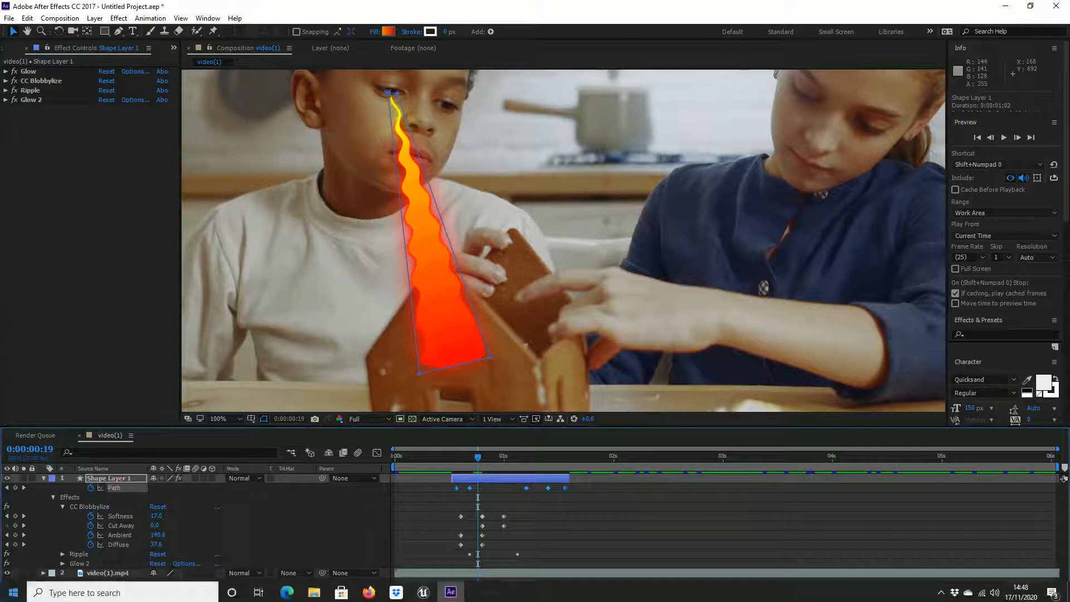
left_click(23, 596)
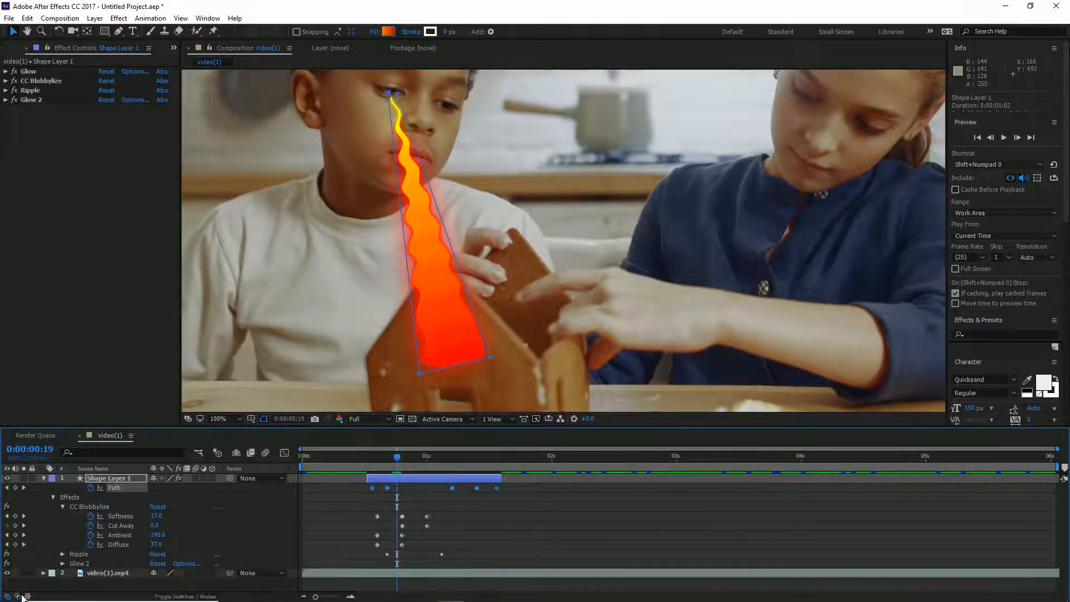
left_click(20, 597)
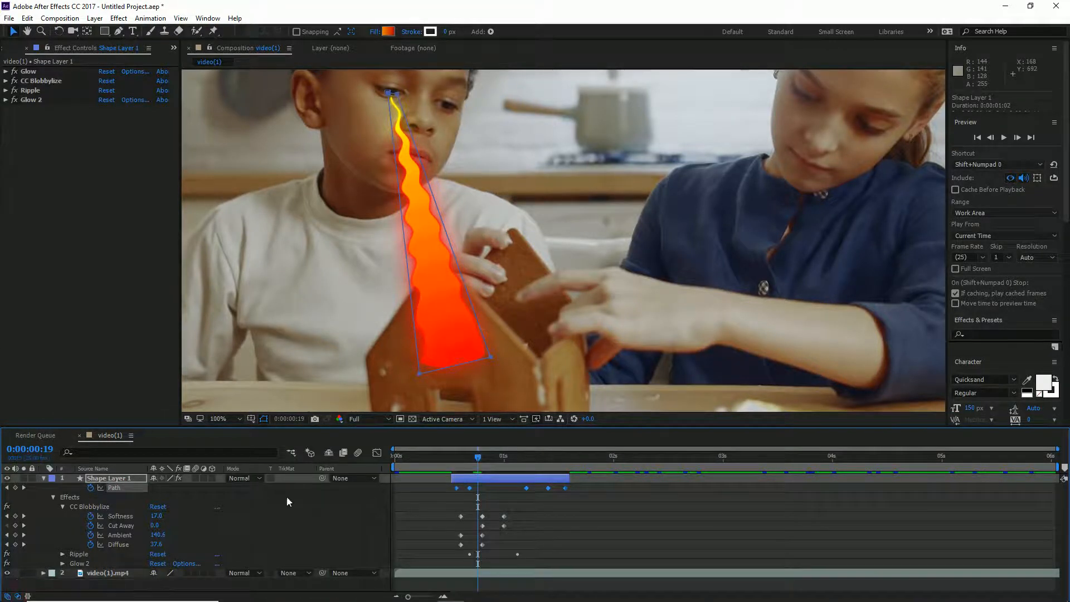
left_click(242, 480)
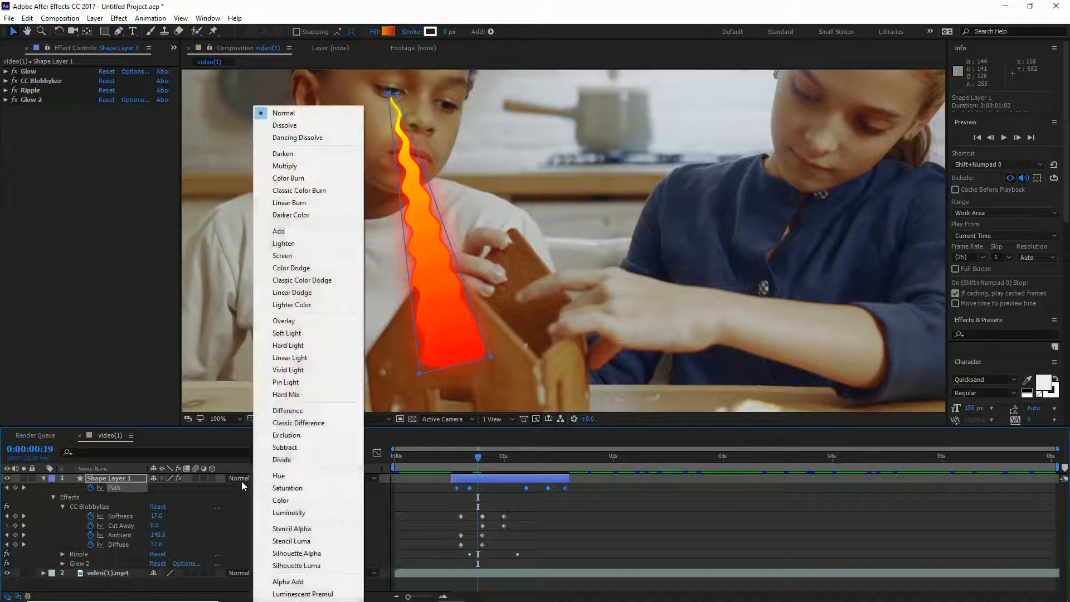
left_click(308, 158)
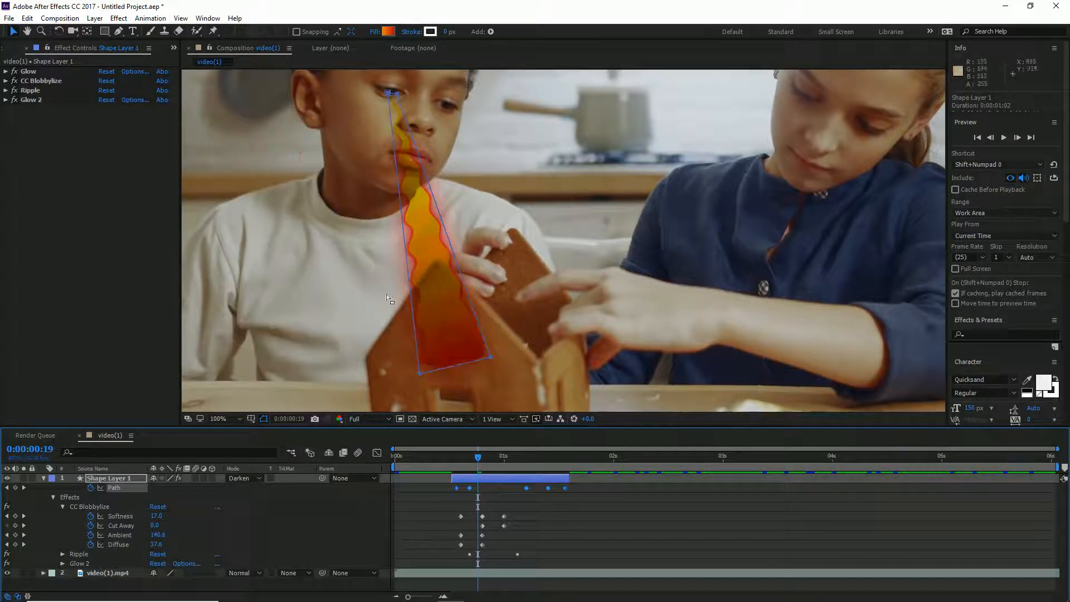
left_click(260, 478)
left_click(308, 475)
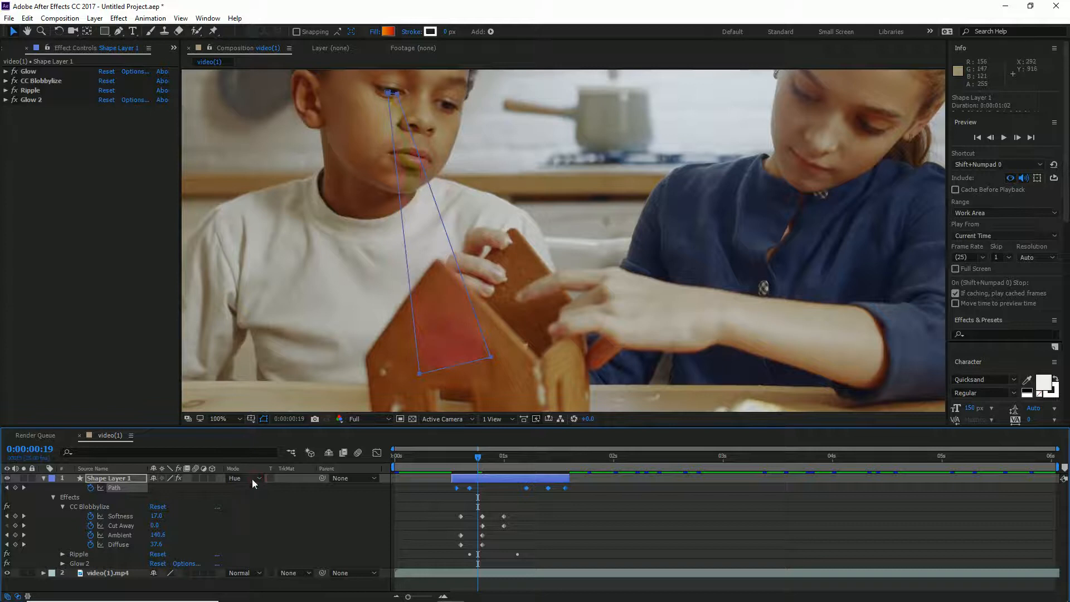
left_click(253, 481)
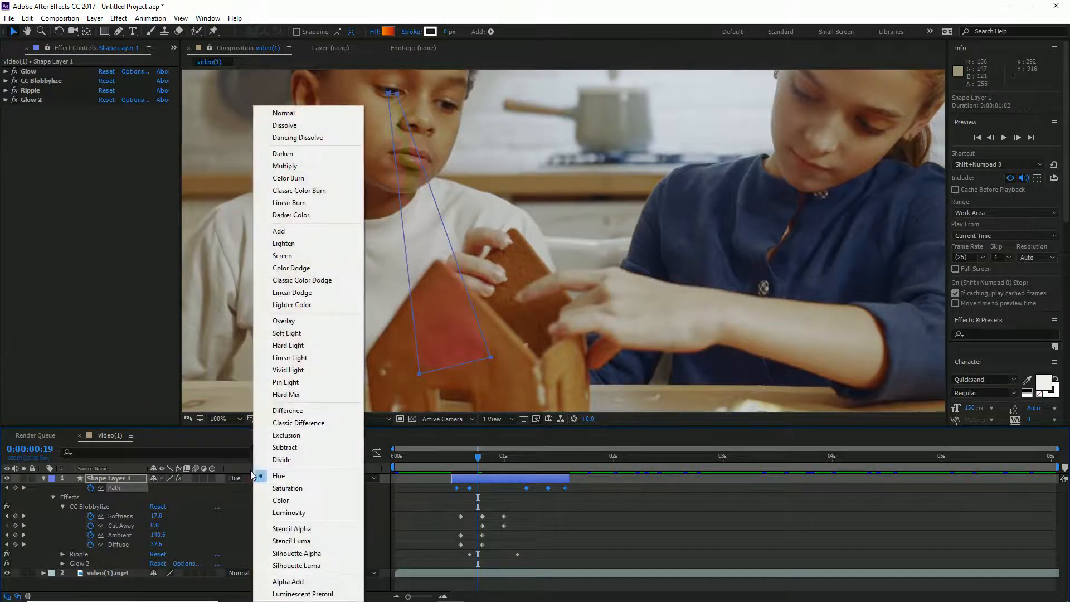
left_click(286, 323)
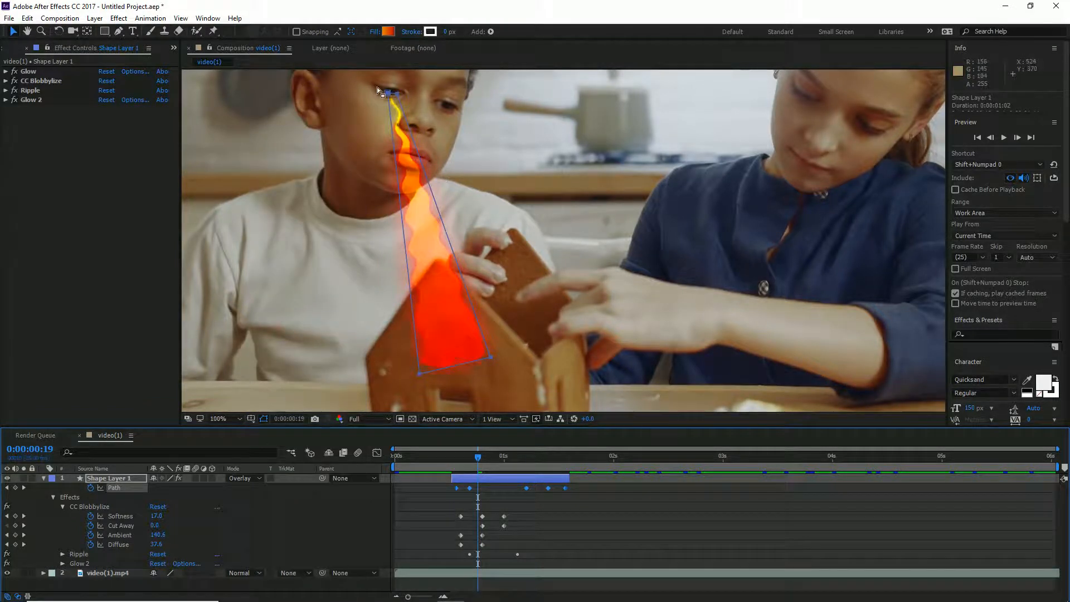
Step: Duplicate the beam shape layer and collapse all four effects of the copy
left_click(129, 478)
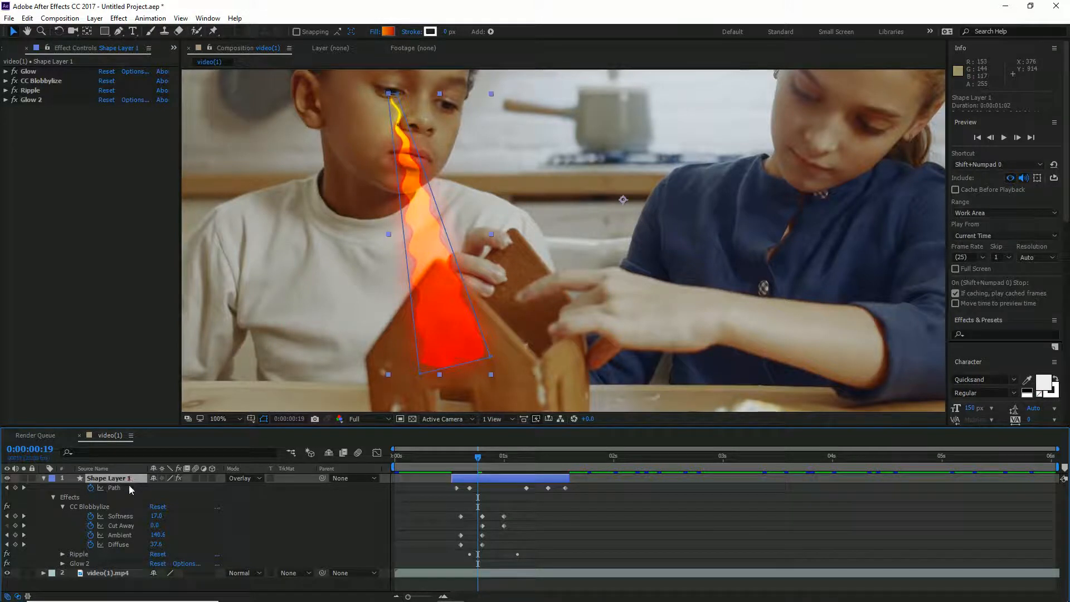
key("ctrl+d")
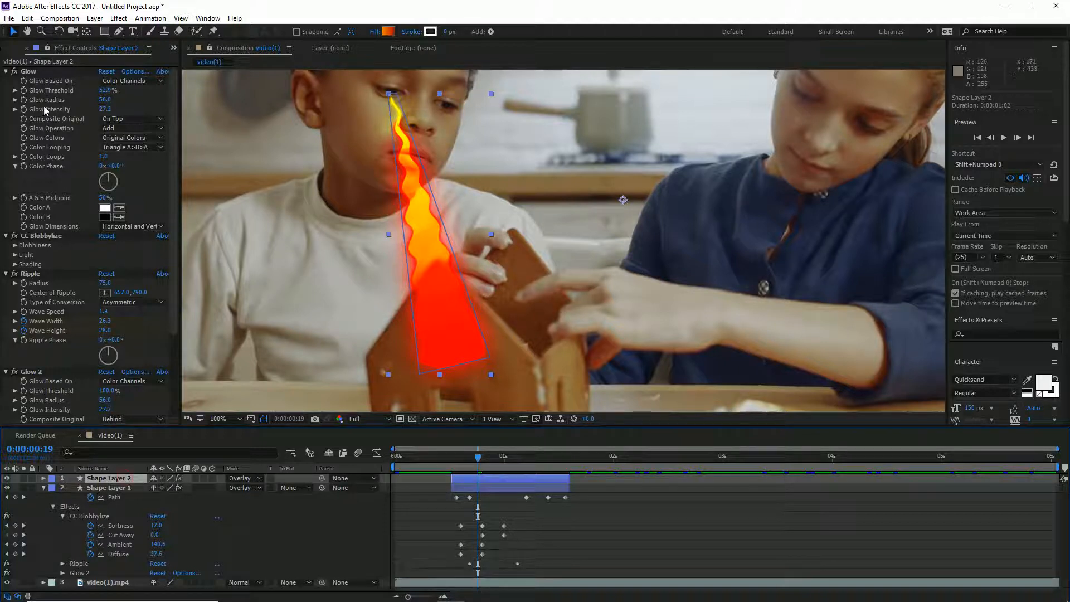
left_click(6, 72)
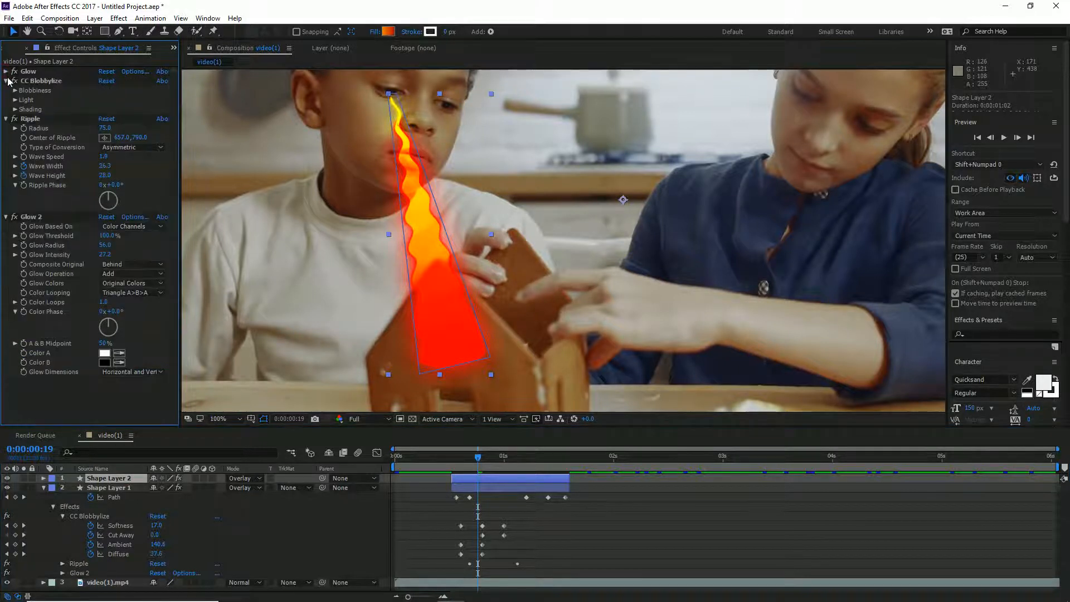
left_click(6, 80)
left_click(7, 90)
left_click(7, 99)
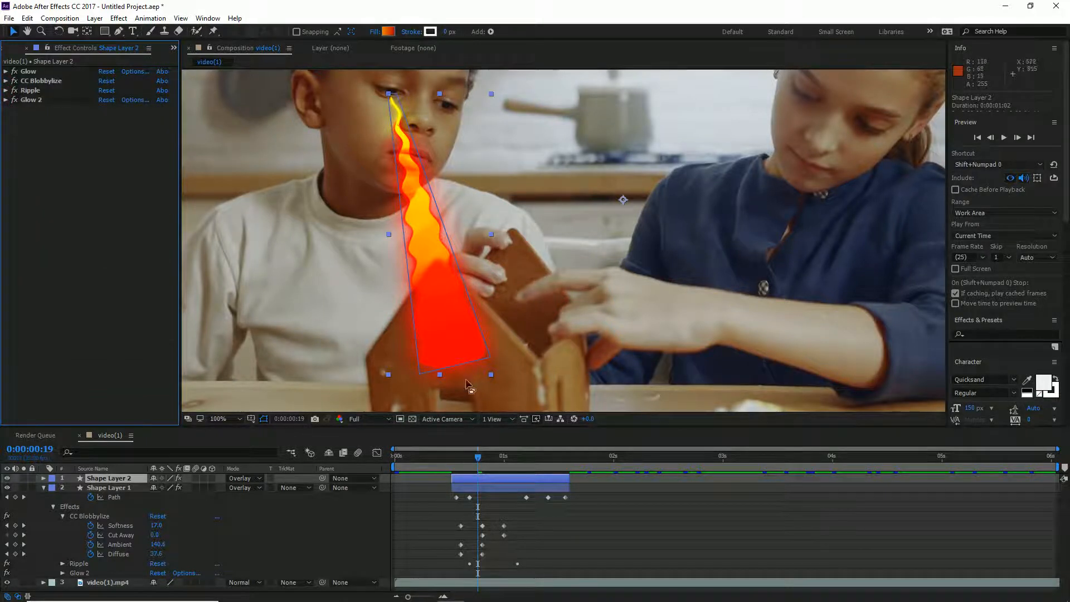
Step: Show the whole frame at 50% and play back the doubled beam from 0:00:00:09
scroll(467, 297, "down", 1)
left_click_drag(470, 257, 473, 283)
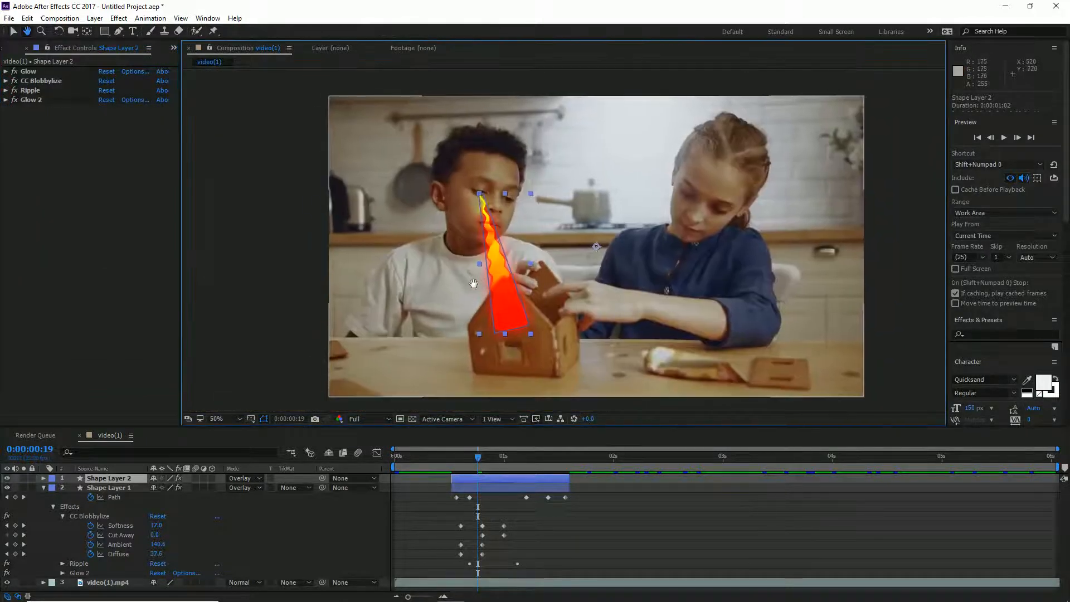
left_click(435, 458)
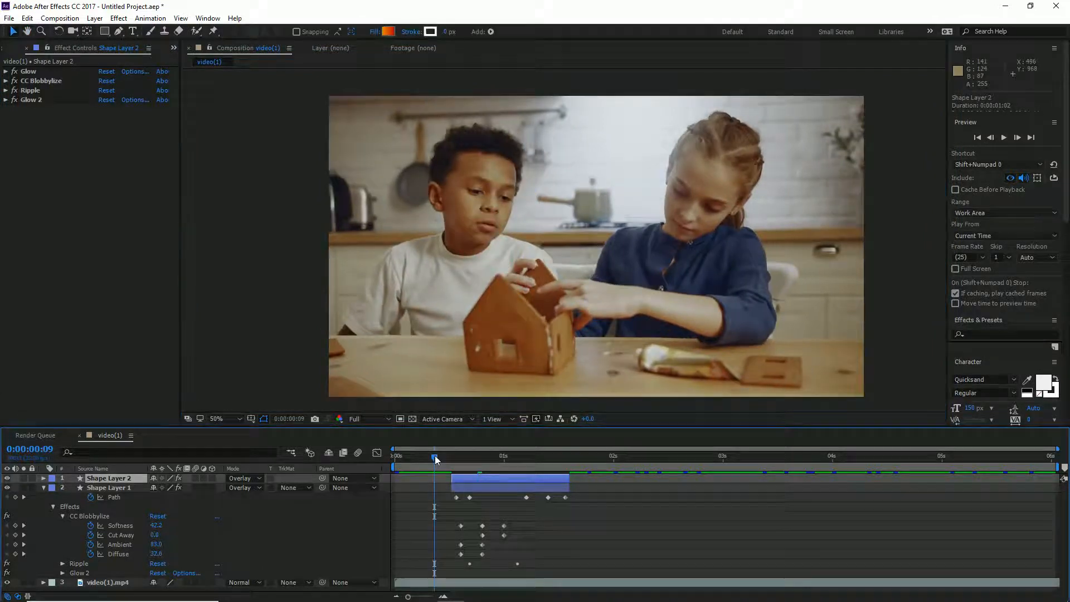
key("v")
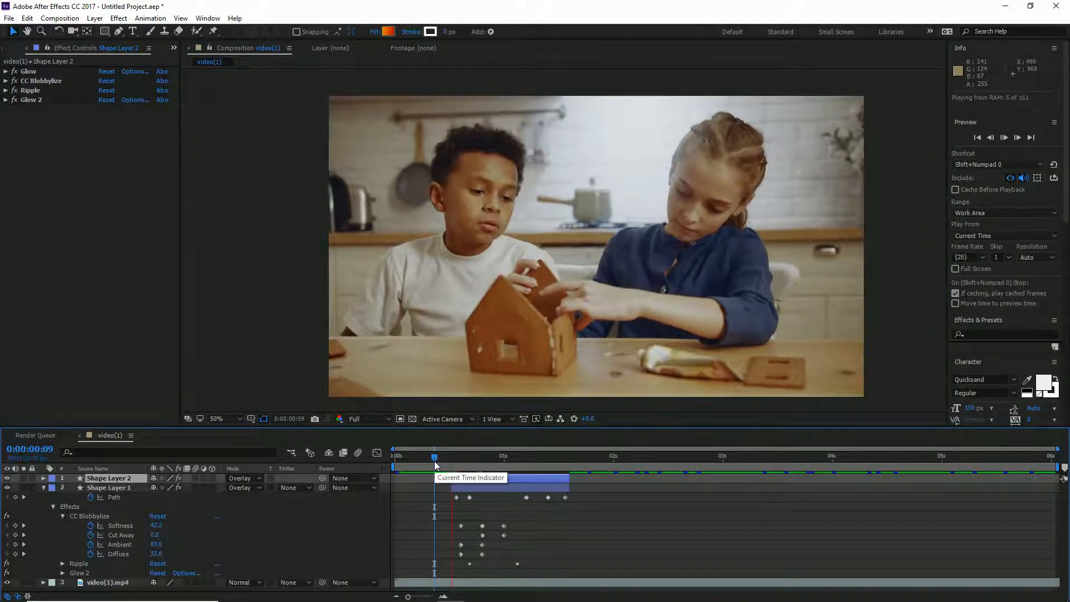
key("space")
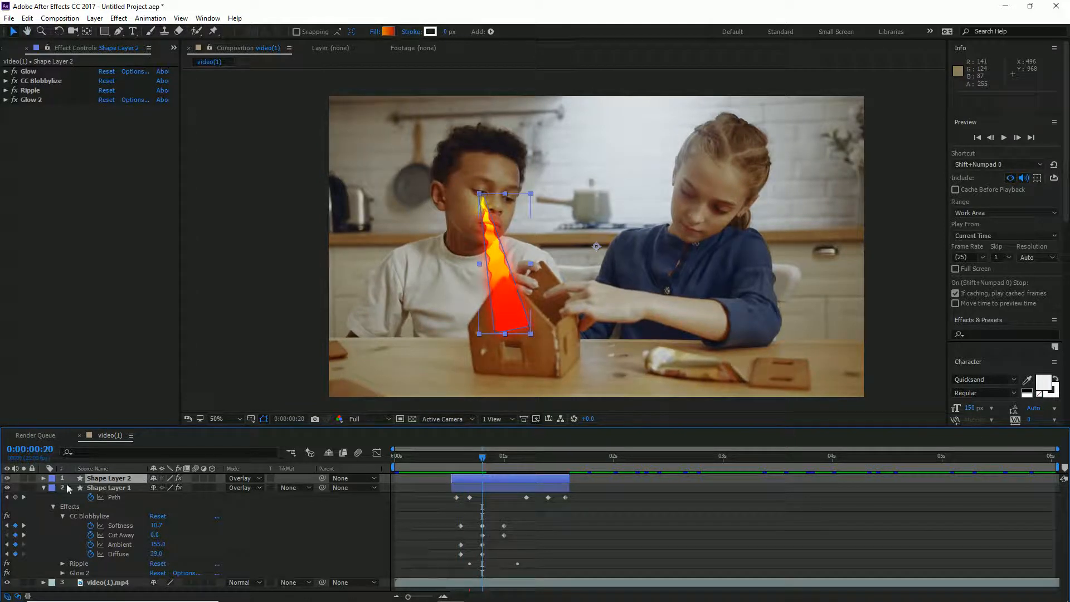
Step: Collapse the original beam layer, then select both beam shape layers and duplicate them
left_click(44, 488)
left_click(106, 488, "ctrl")
right_click(112, 488)
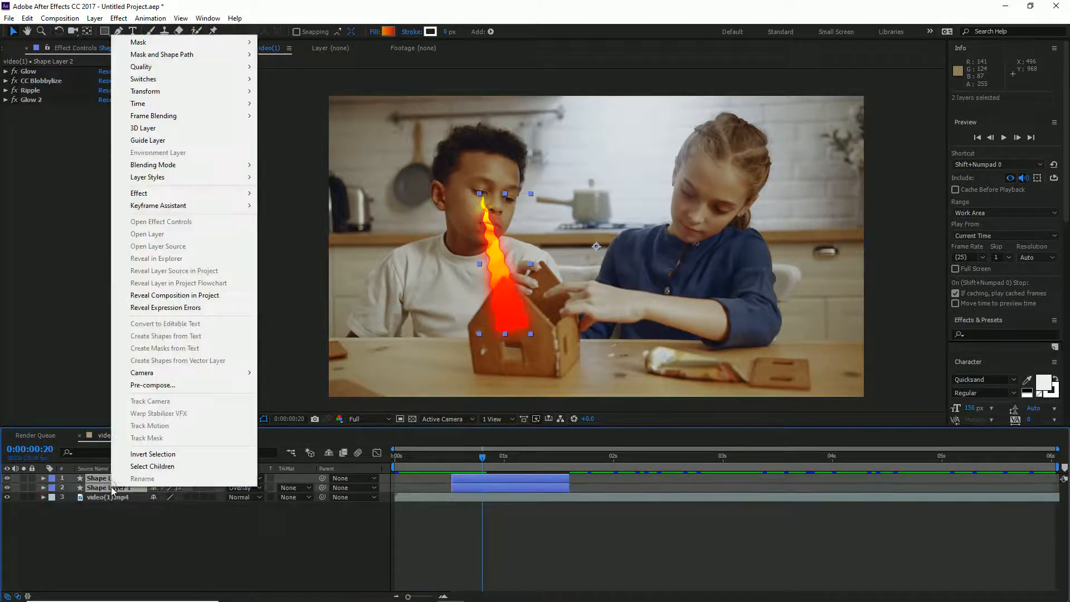
left_click(138, 525)
left_click(116, 479)
left_click(114, 488, "ctrl")
key("ctrl+d")
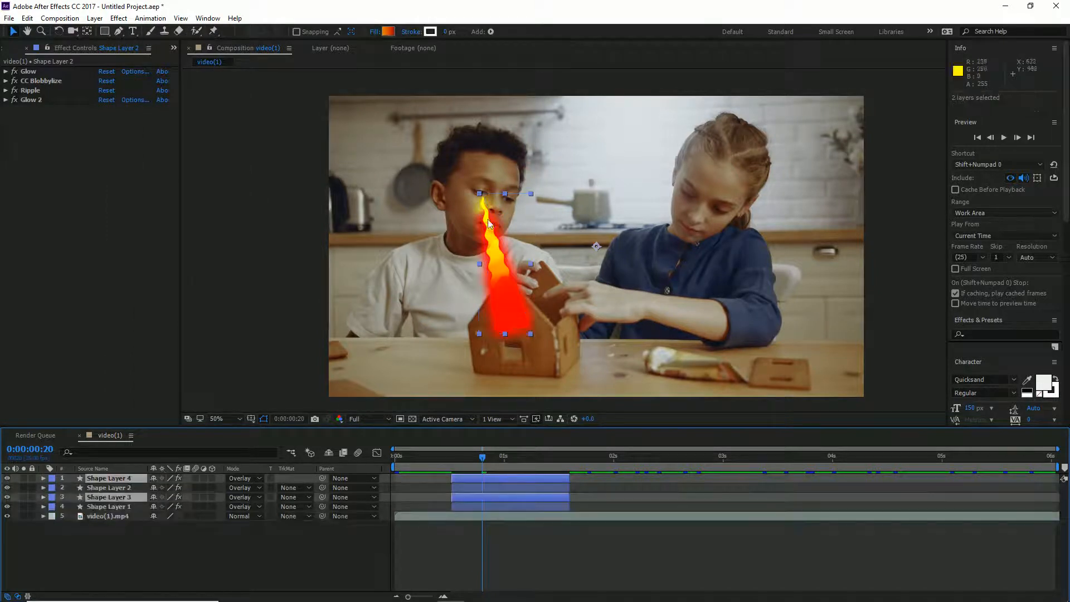
Step: Move both duplicated beams to about 1376, 534 between the children, then shift the topmost copy slightly back toward the boy
left_click_drag(493, 264, 619, 262)
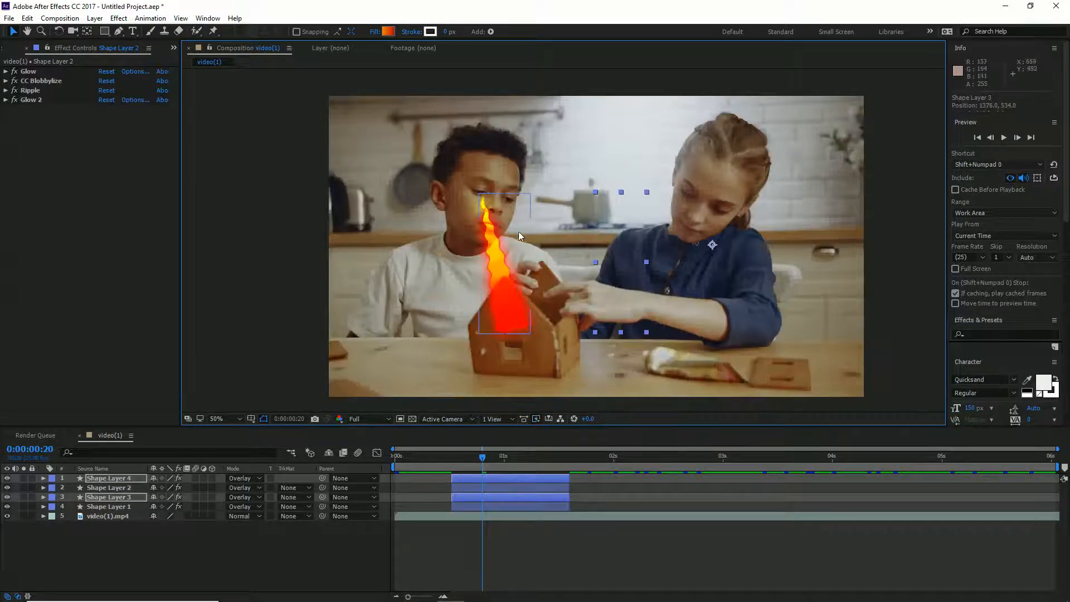
scroll(509, 253, "up", 2)
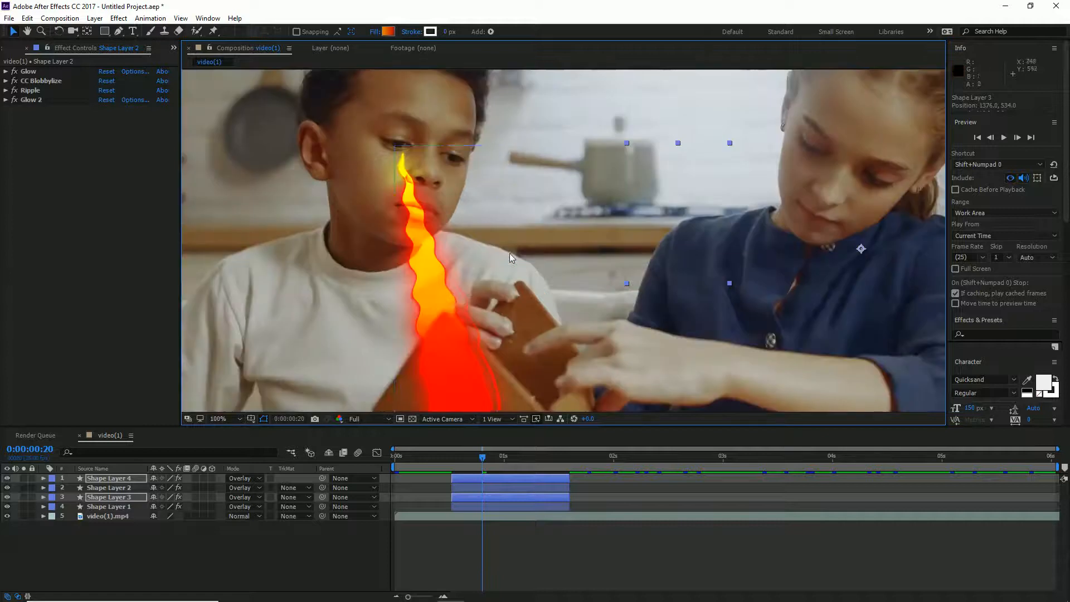
left_click(165, 536)
left_click(123, 480)
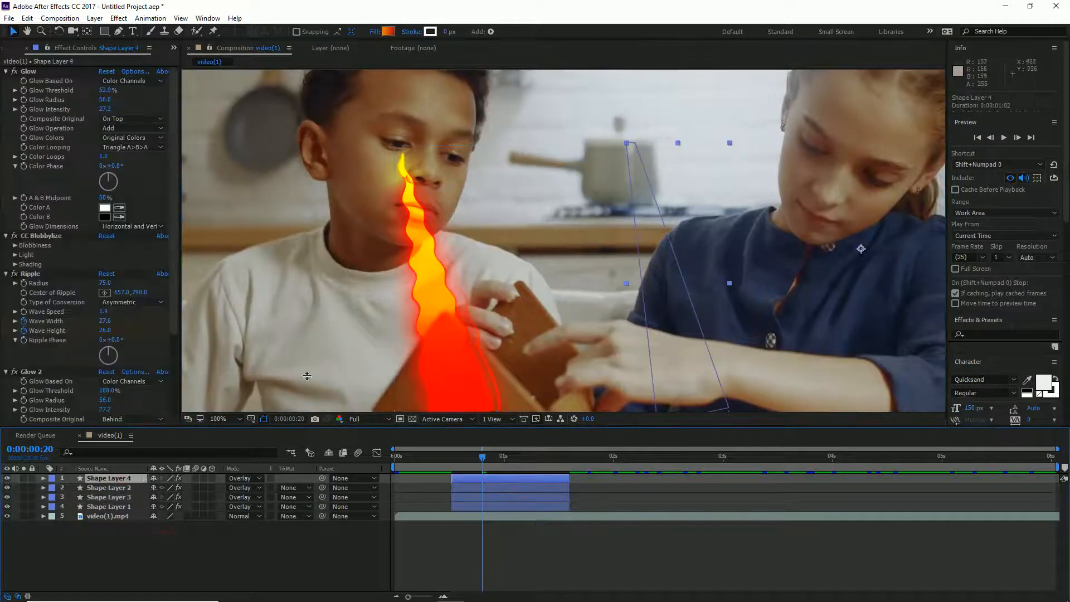
left_click_drag(670, 320, 616, 304)
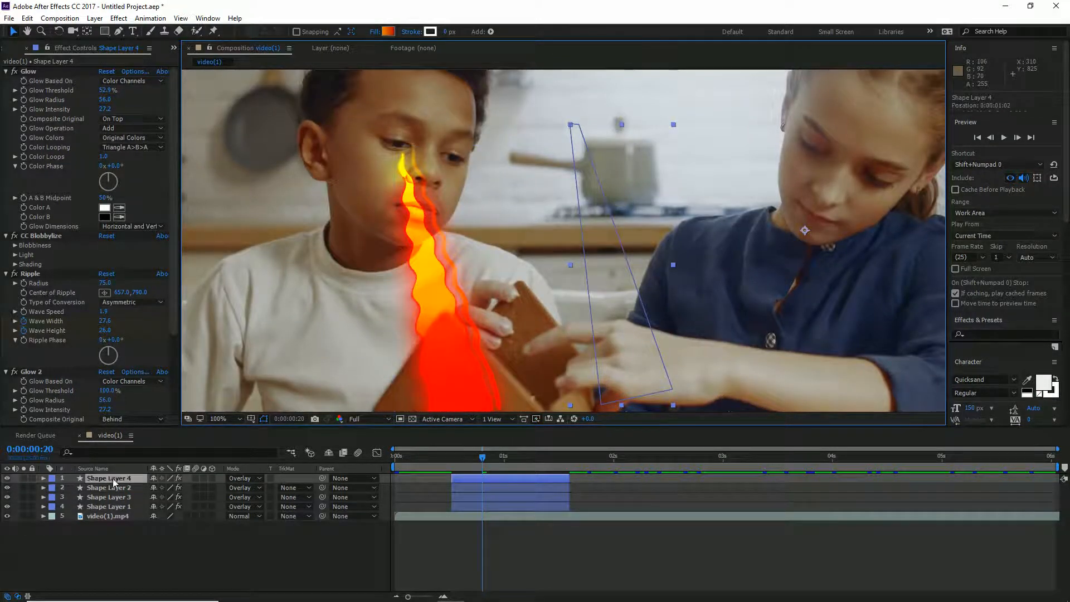
Step: Delete the lower beam duplicate, Shape Layer 3, and set Shape Layer 4's Center of Ripple to about 971, 765
left_click(109, 497)
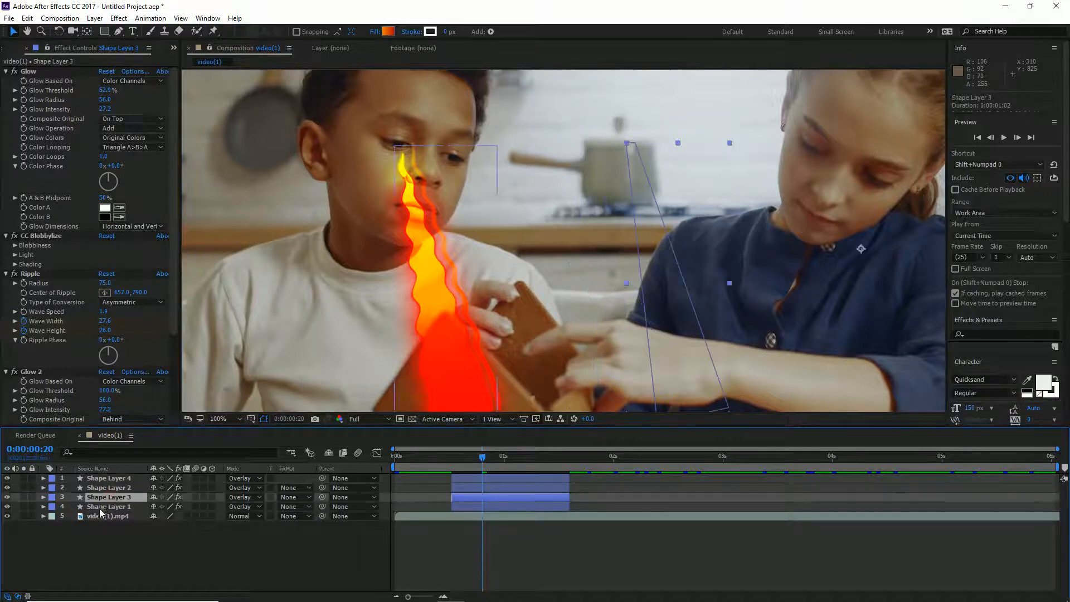
key("Delete")
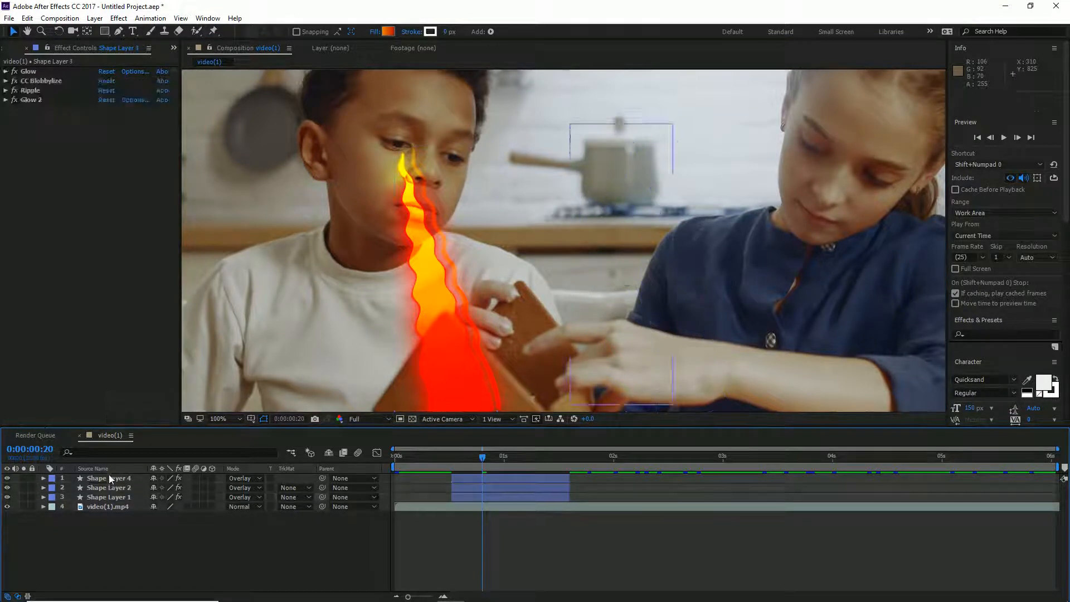
left_click(110, 480)
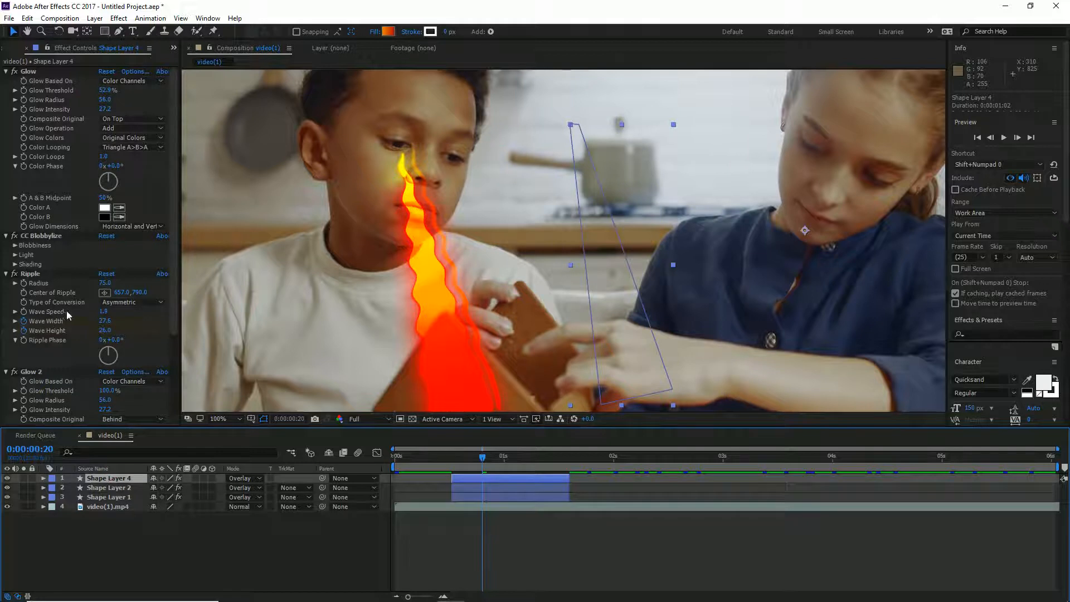
left_click(104, 292)
left_click(635, 377)
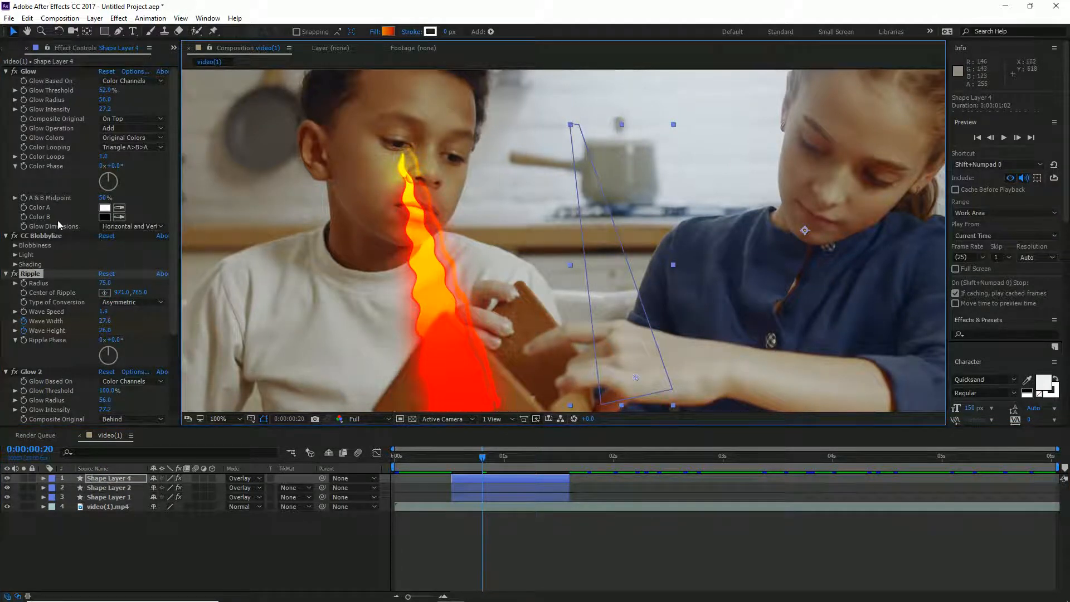
Step: Collapse the Glow, Ripple and Glow 2 effects of Shape Layer 4
scroll(58, 220, "down", 3)
scroll(56, 217, "up", 3)
left_click(6, 71)
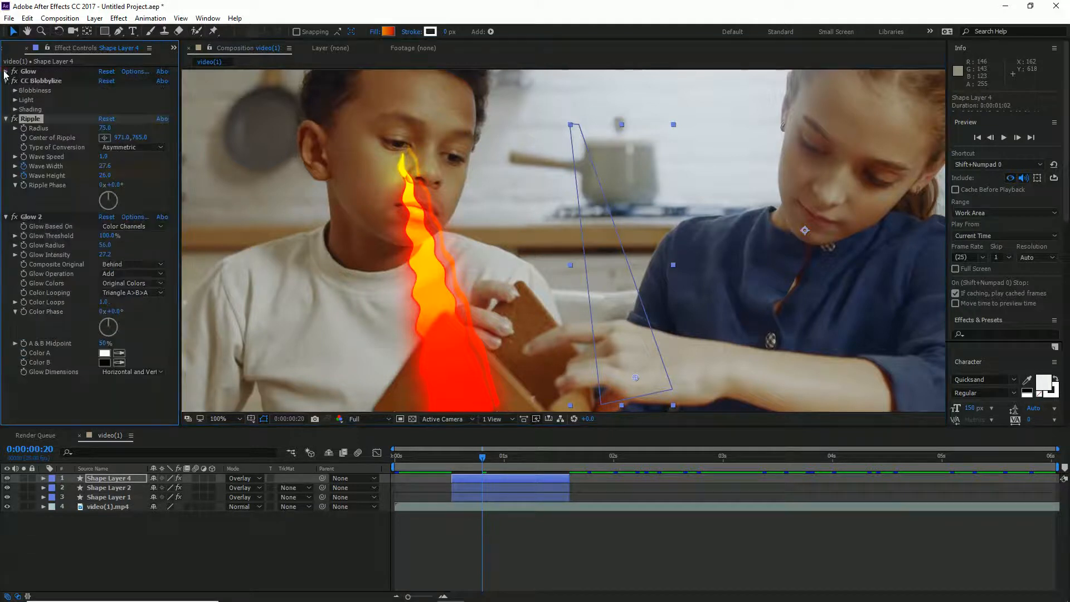
left_click(6, 119)
left_click(6, 128)
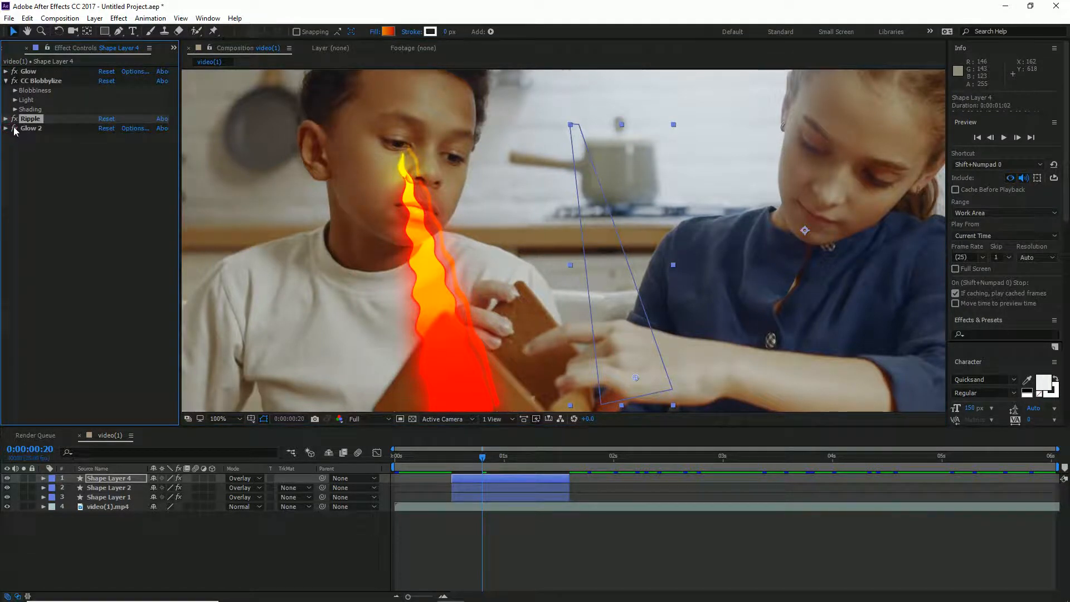
Step: Turn off and then delete CC Blobbylize on Shape Layer 4, and enable its Glow 2 effect again
left_click(14, 82)
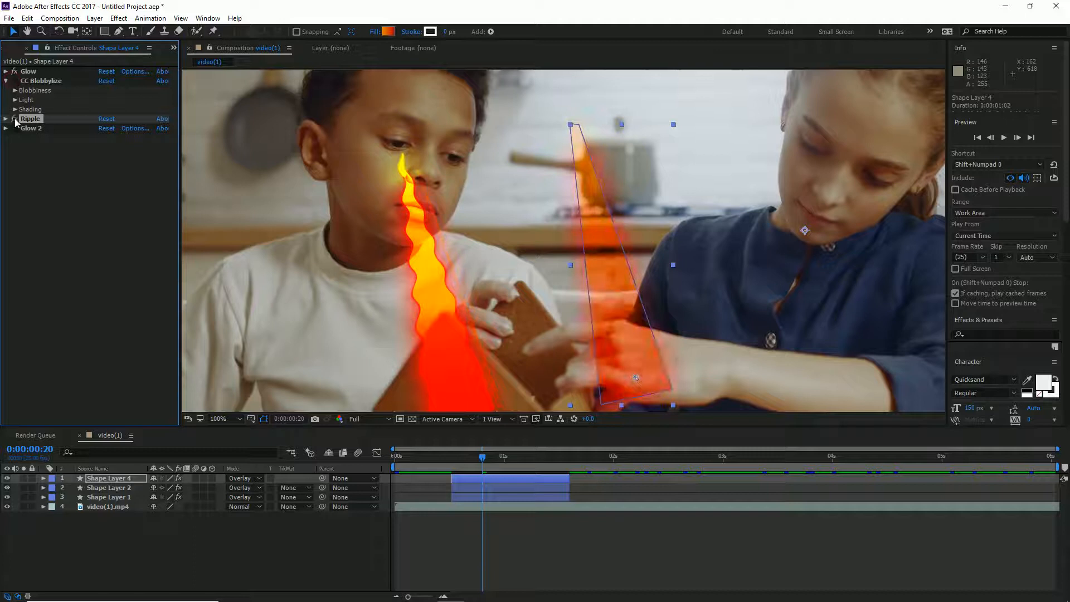
left_click(15, 90)
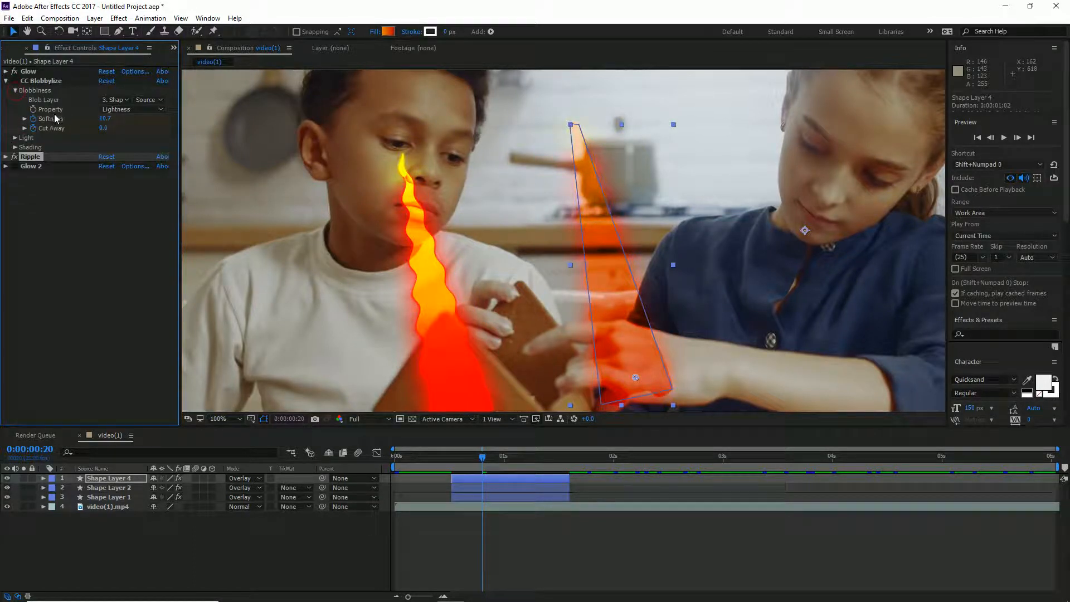
left_click(45, 82)
key("Delete")
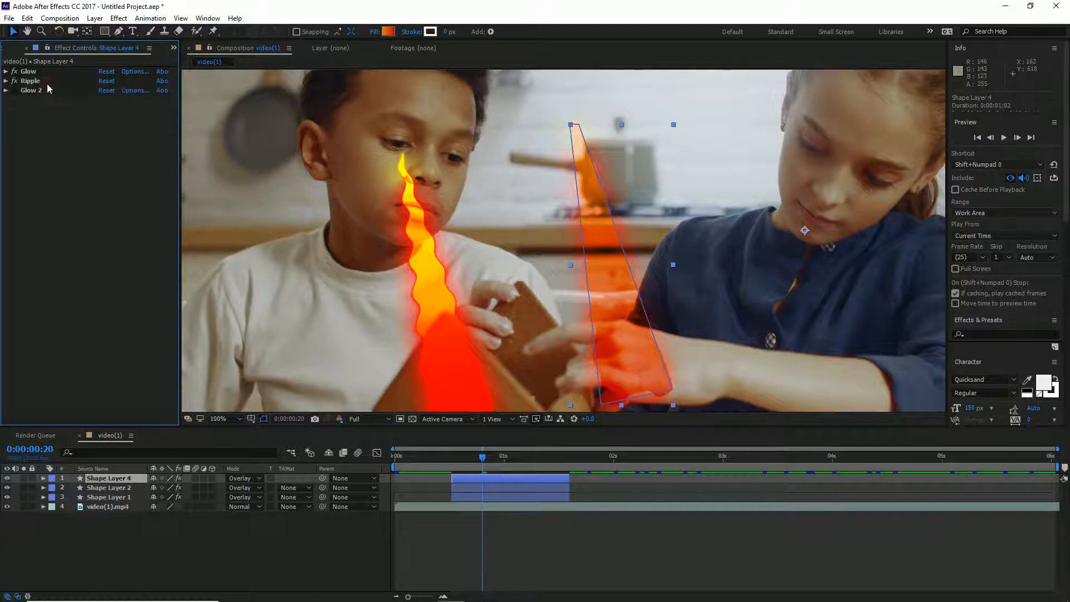
left_click(14, 91)
Step: Move the beam copy to about 1061, 542 so it starts at the boy's other eye, and play back from 0:00:00:09
left_click_drag(600, 260, 476, 286)
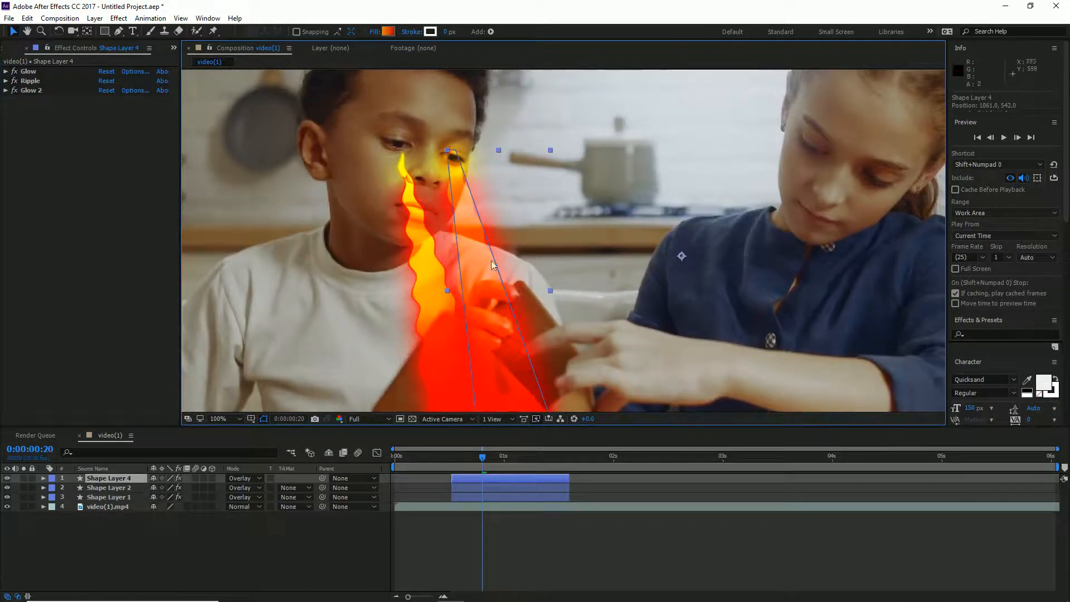
scroll(533, 266, "down", 2)
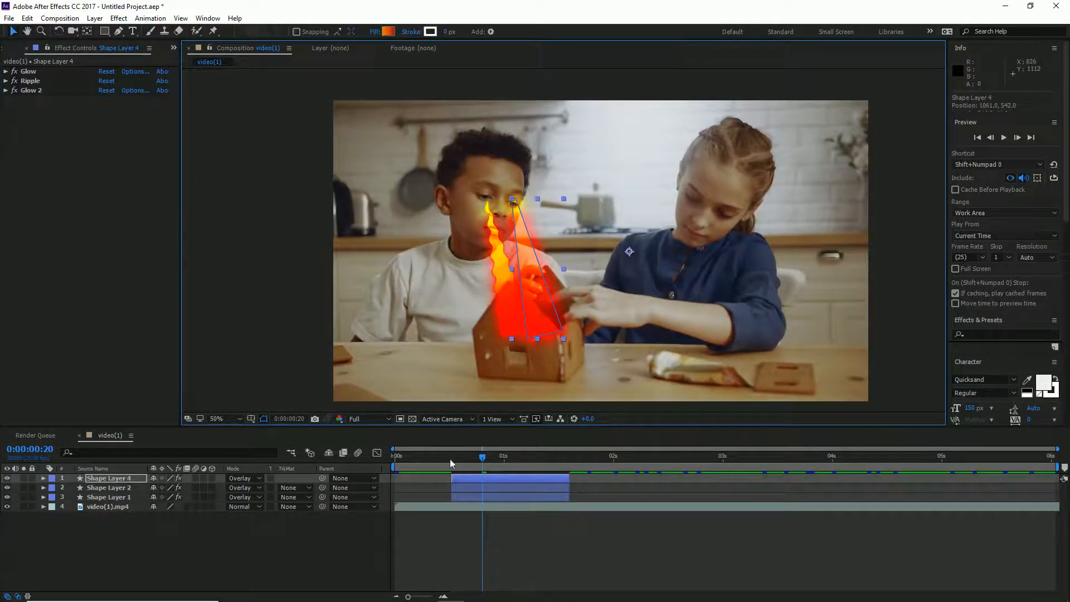
left_click(436, 461)
key("space")
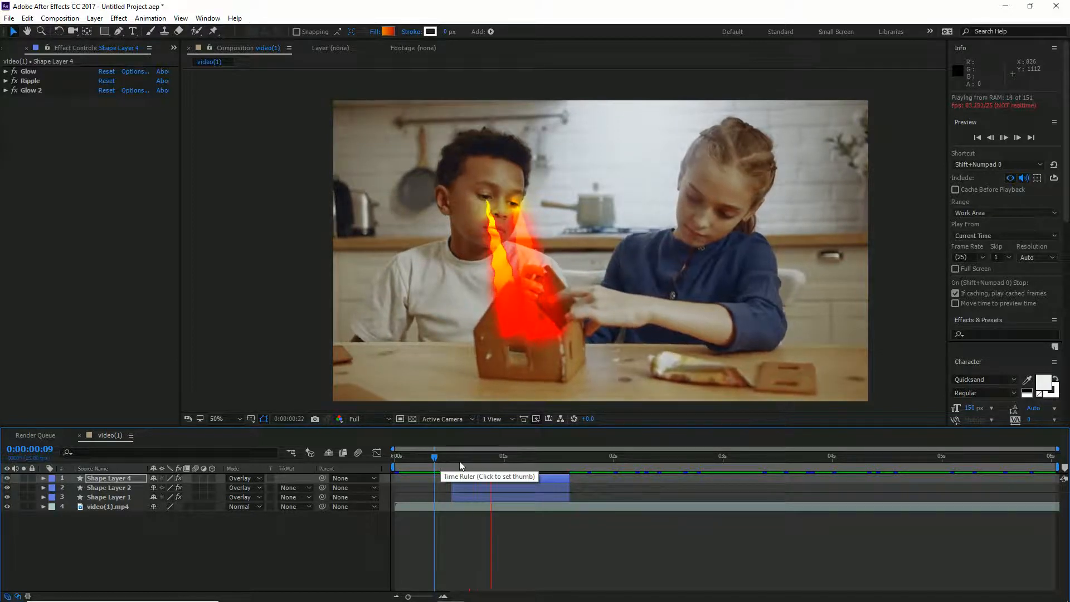
left_click(438, 460)
Step: Duplicate the video(1).mp4 layer and place the copy above all the shape layers
left_click(133, 507)
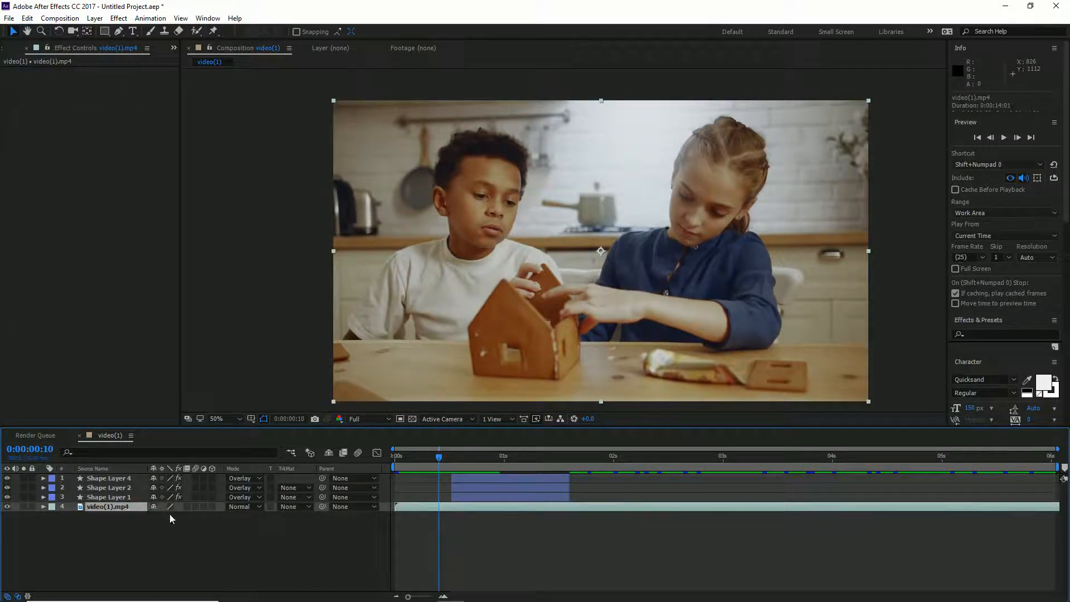
key("ctrl+d")
left_click_drag(131, 507, 126, 476)
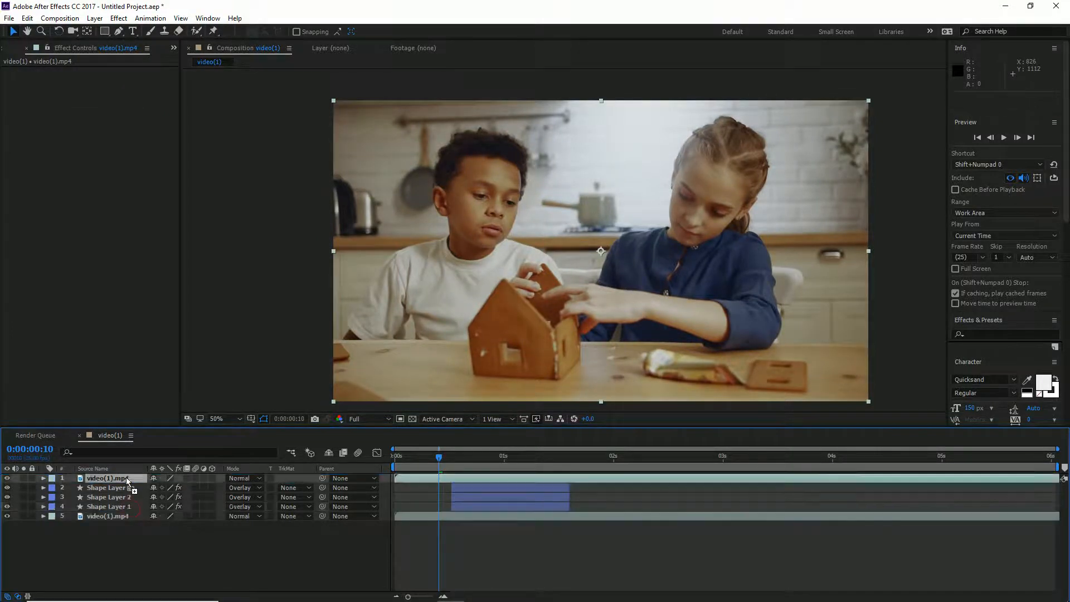
Step: At 0:00:00:21, lower the top video copy's Opacity to 58% with the gingerbread house in close view
scroll(513, 332, "up", 1)
key("space")
left_click_drag(513, 331, 610, 201)
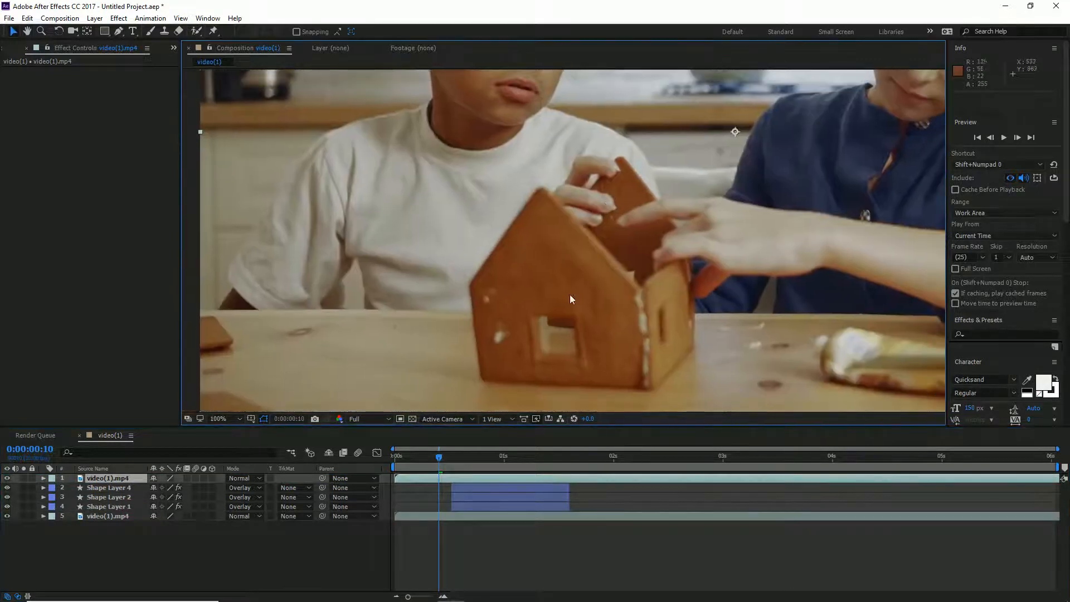
left_click_drag(439, 458, 486, 460)
key("t")
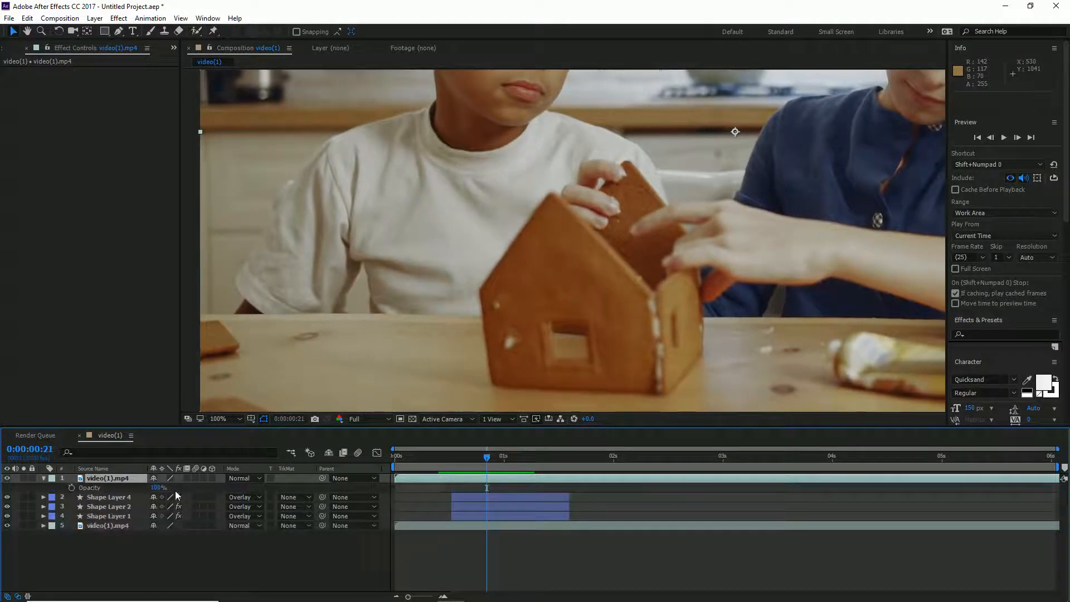
left_click(157, 488)
type("58")
key("Return")
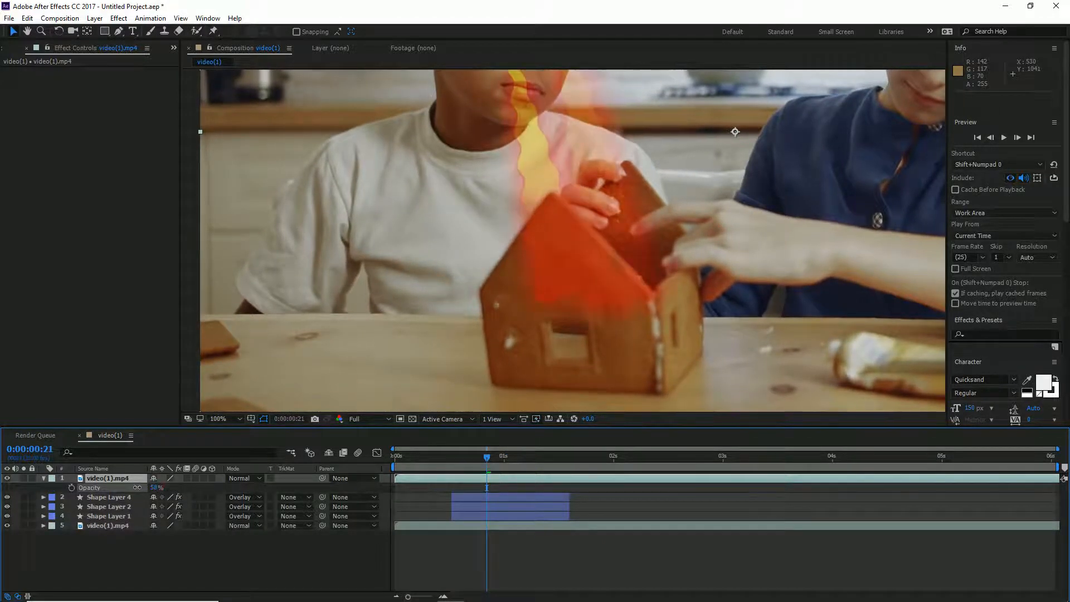
Step: At 0:00:00:15, draw a closed five-point Pen mask around the gingerbread house's front wall on the top video copy
left_click_drag(449, 460, 461, 462)
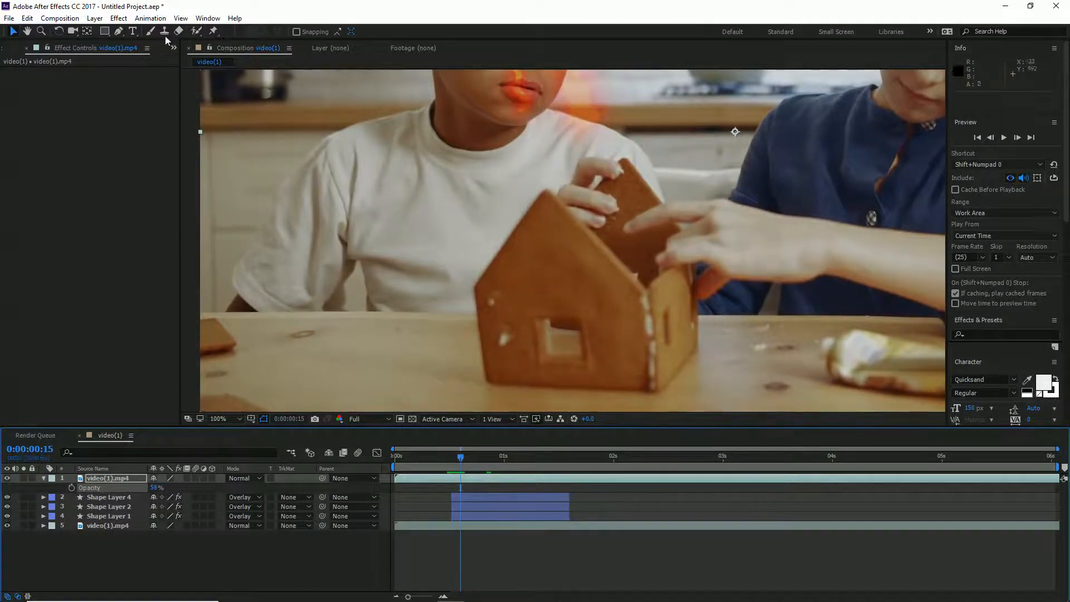
left_click(119, 32)
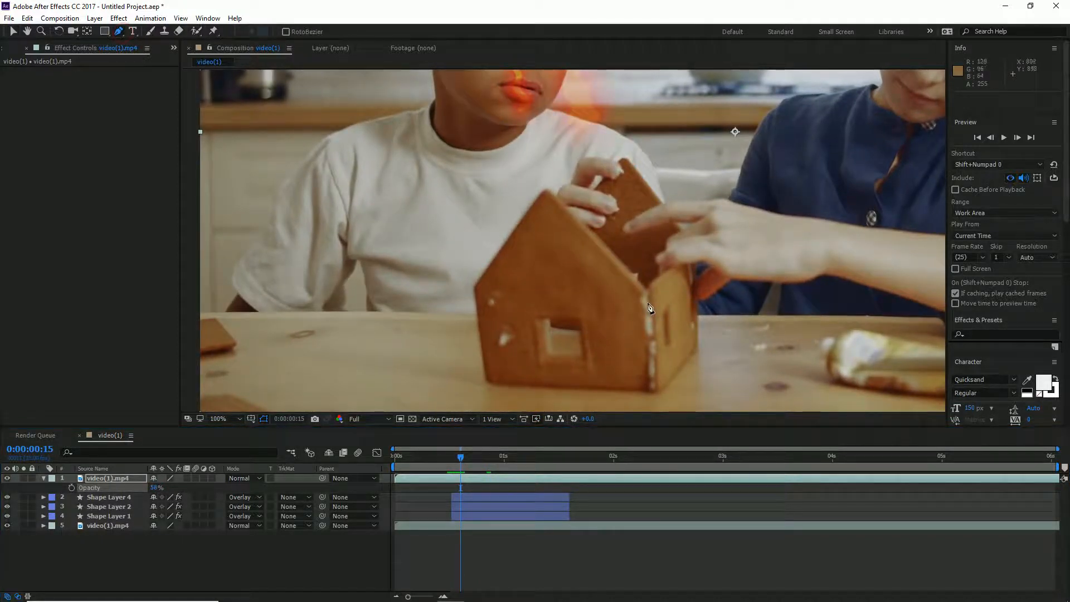
left_click(647, 292)
left_click(546, 190)
left_click(472, 286)
left_click(483, 376)
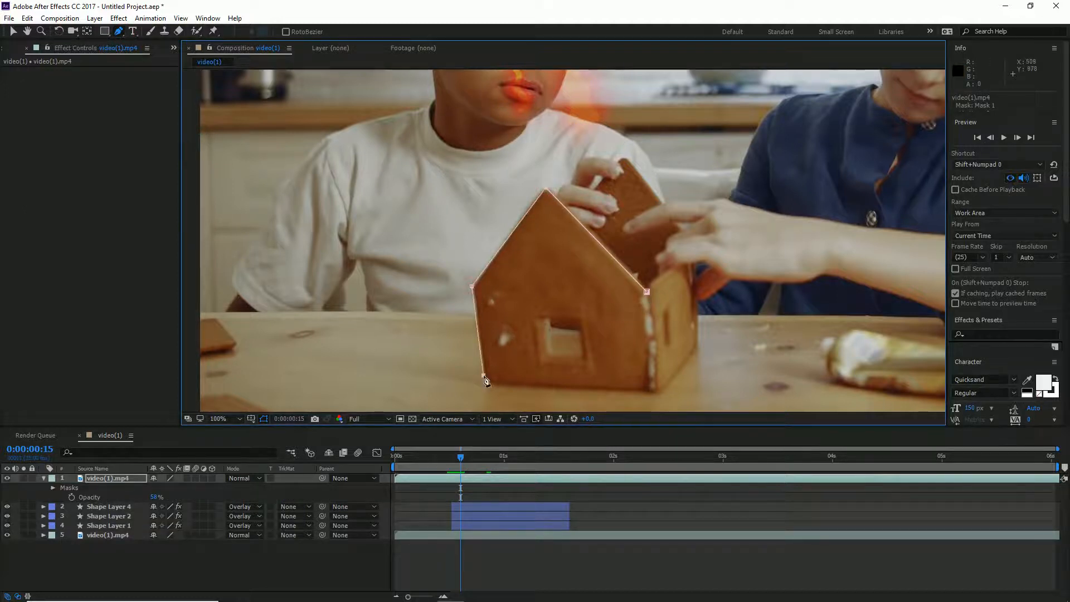
left_click(654, 387)
left_click(646, 291)
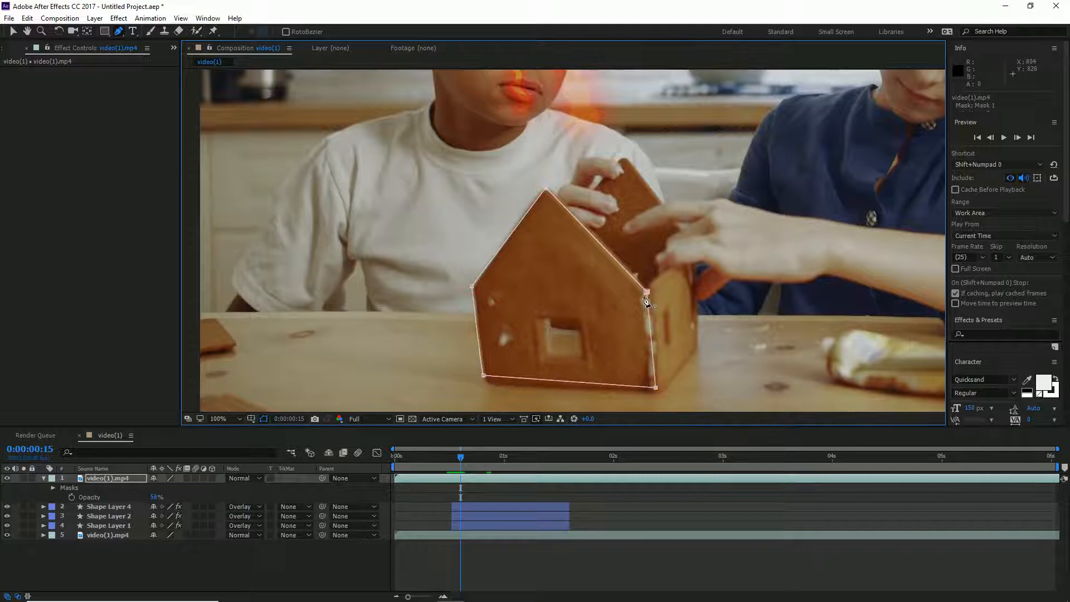
Step: Keyframe the Mask Path at 0:00:00:15 and shift the mask at 0:00:01:15 to match the house's front wall again
left_click(53, 487)
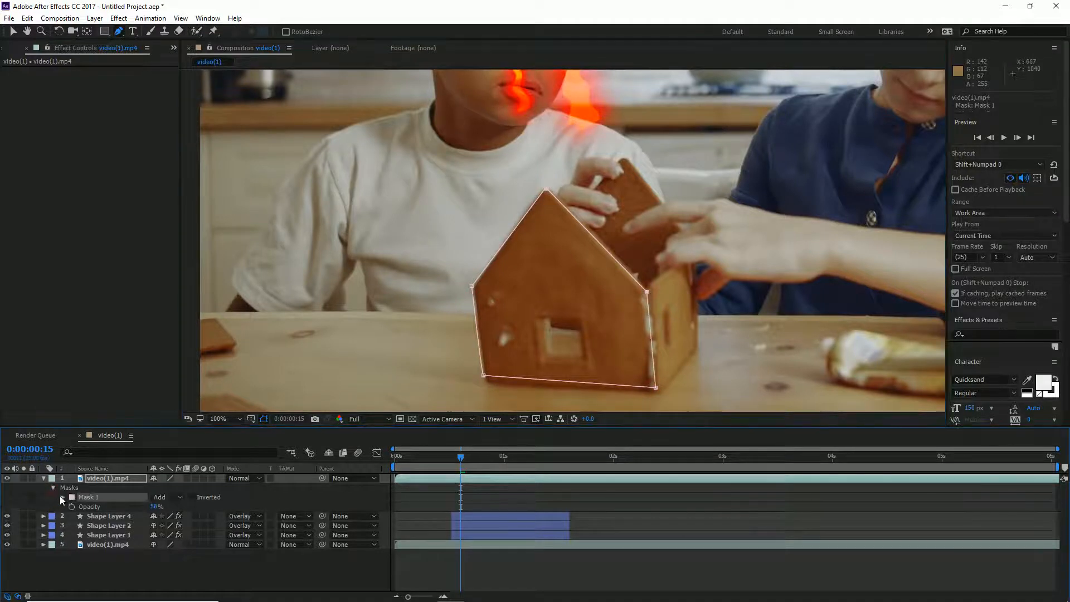
left_click(62, 496)
left_click(81, 506)
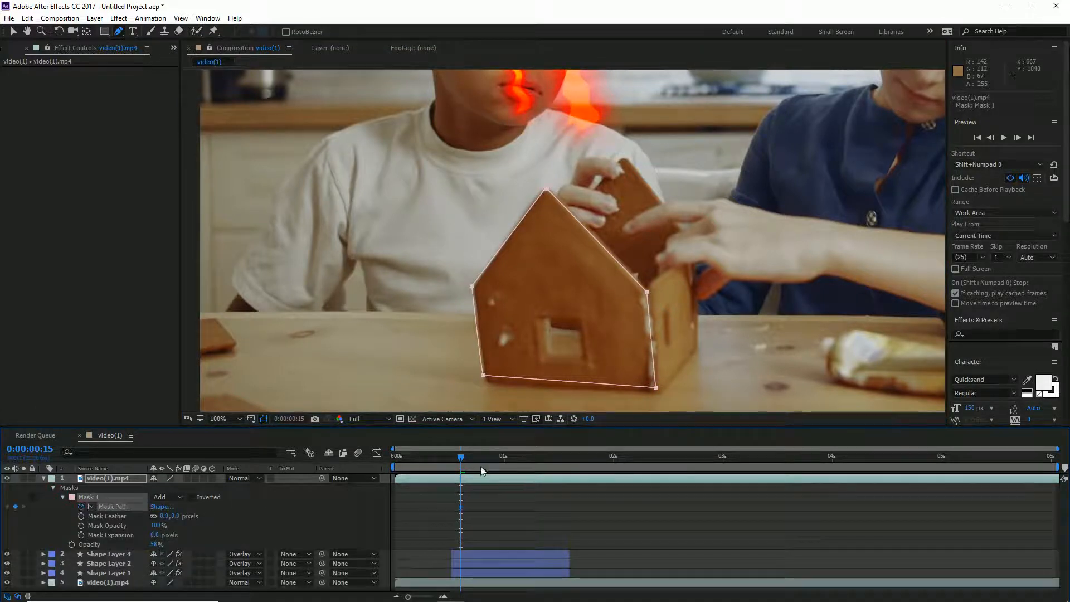
left_click_drag(462, 460, 571, 469)
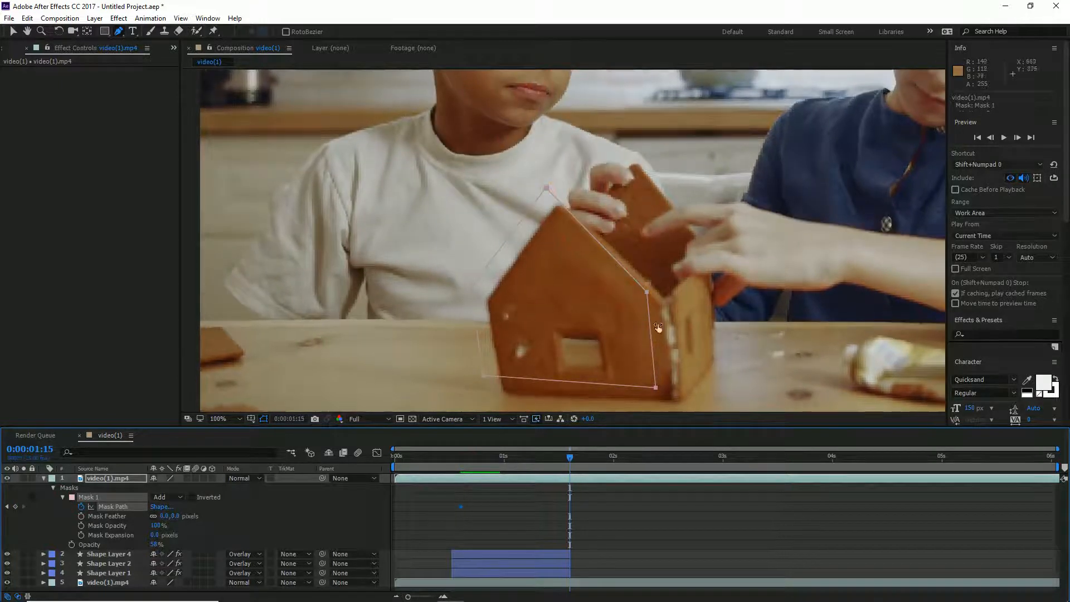
left_click_drag(646, 292, 664, 306)
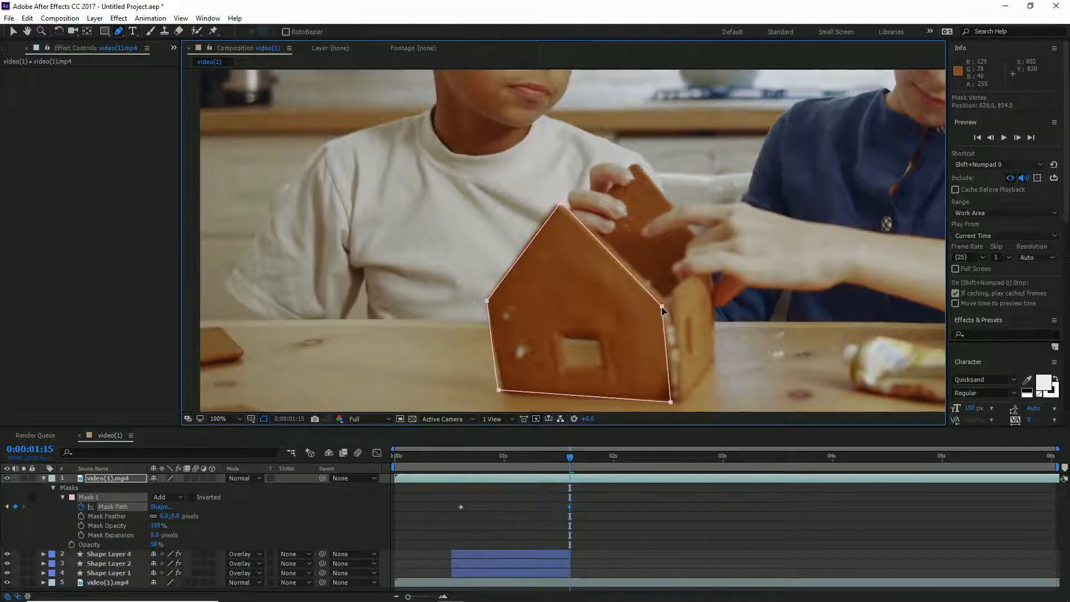
Step: Show the whole frame at 50% and play back the masked house with the beams from 0:00:00:06 to 0:00:01:00
left_click(452, 457)
scroll(523, 227, "down", 2)
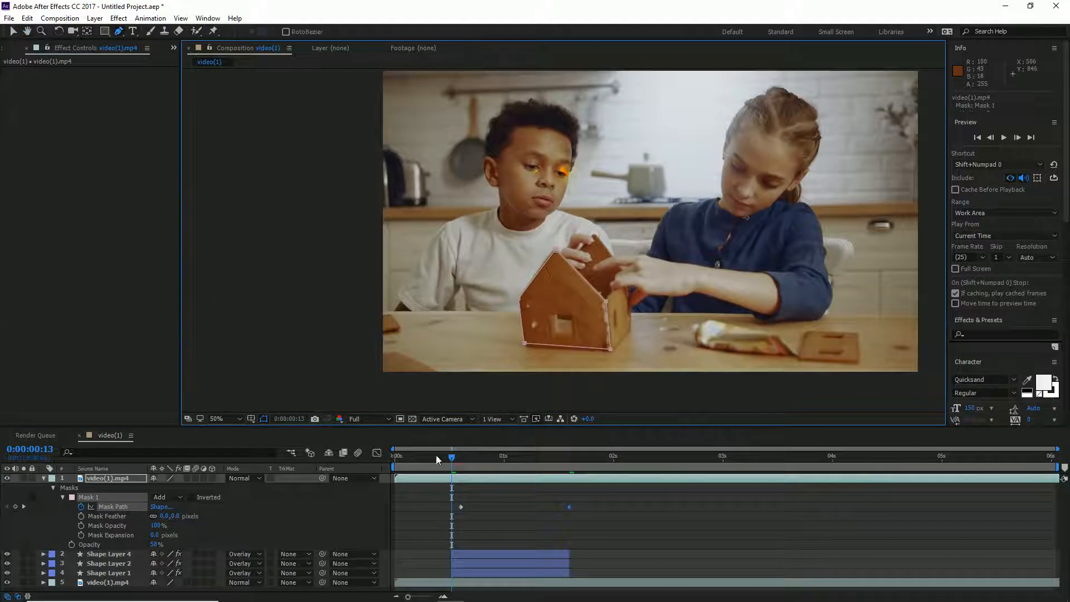
key("space")
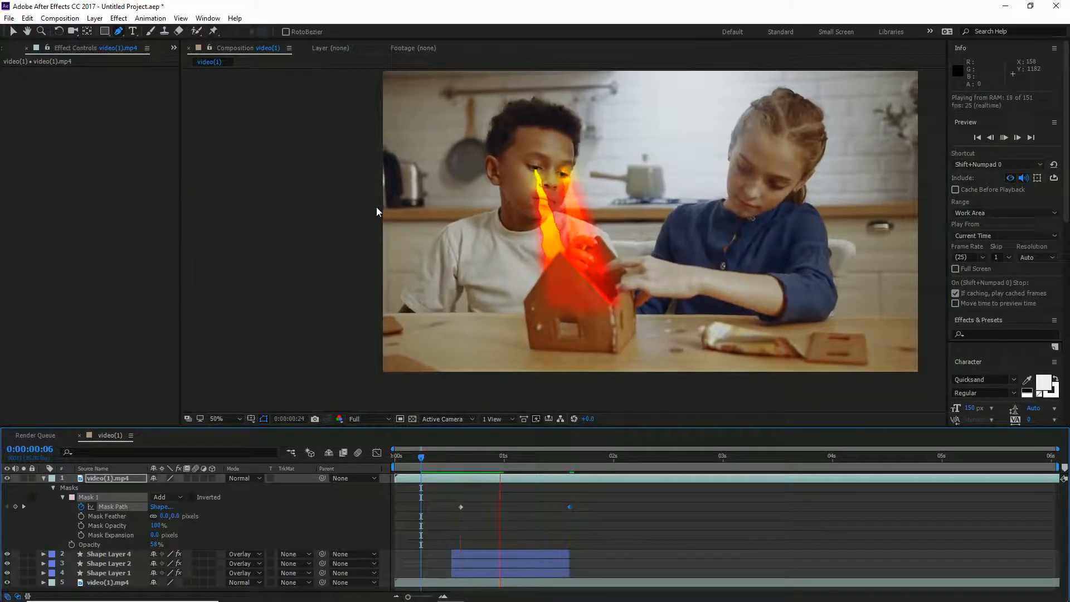
key("space")
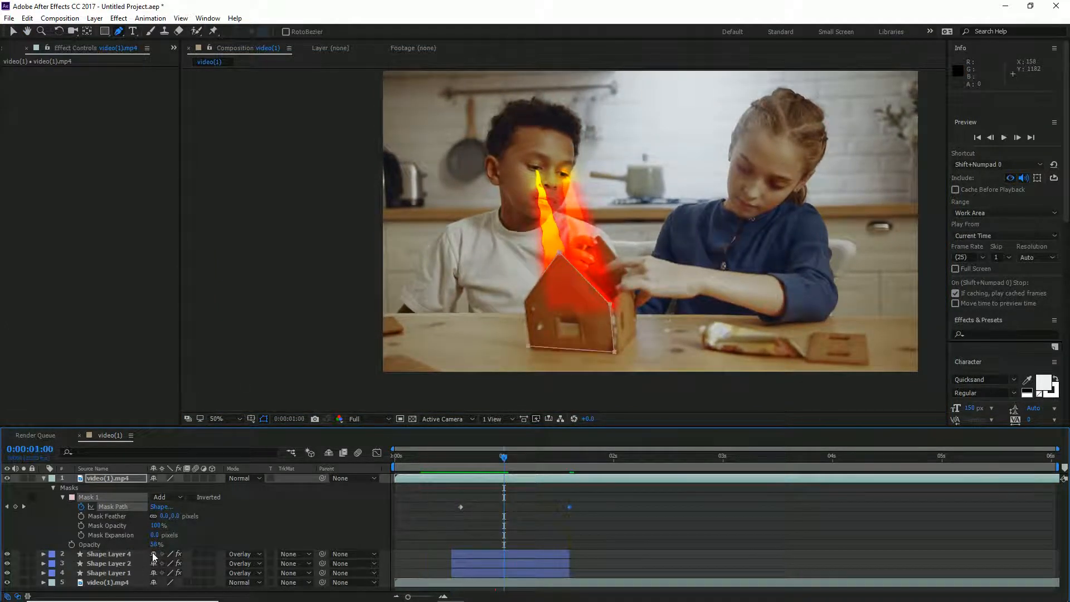
Step: Set the masked video copy's Opacity to 100% and play back the result from 0:00:00:10
left_click_drag(157, 545, 198, 545)
left_click_drag(474, 460, 439, 461)
key("space")
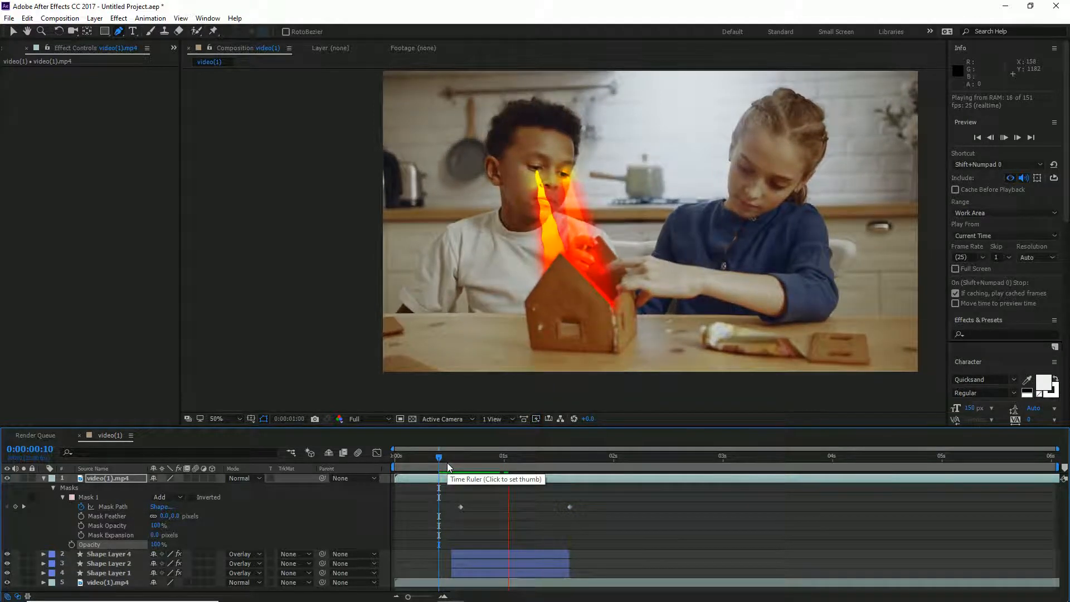
Step: At 0:00:01:03, refit the mask's right and top corner points to the gingerbread house's front wall
left_click_drag(479, 457, 517, 460)
scroll(561, 239, "up", 2)
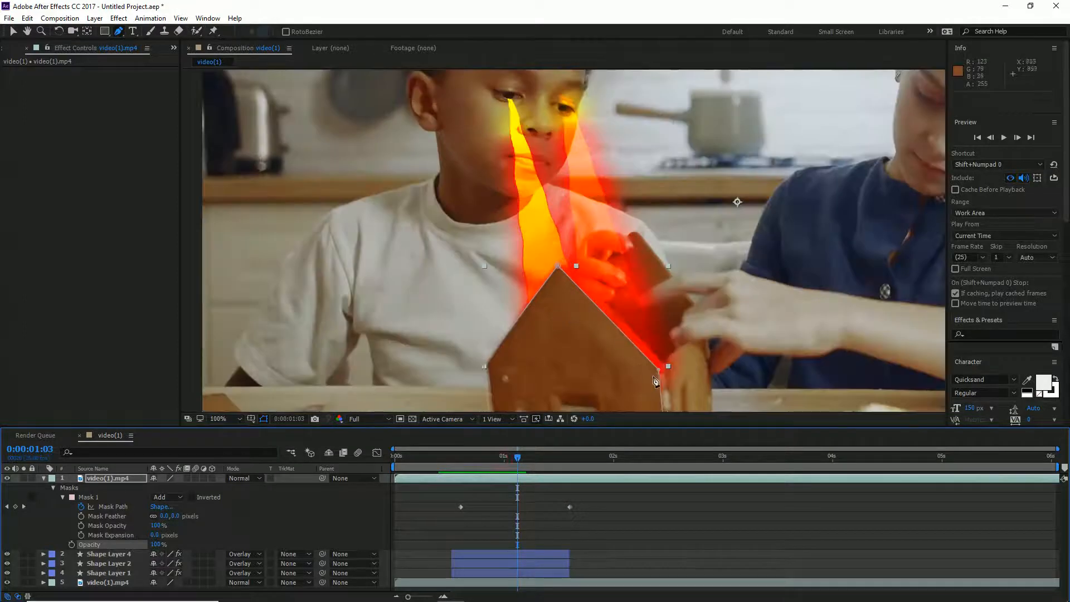
left_click_drag(660, 369, 662, 366)
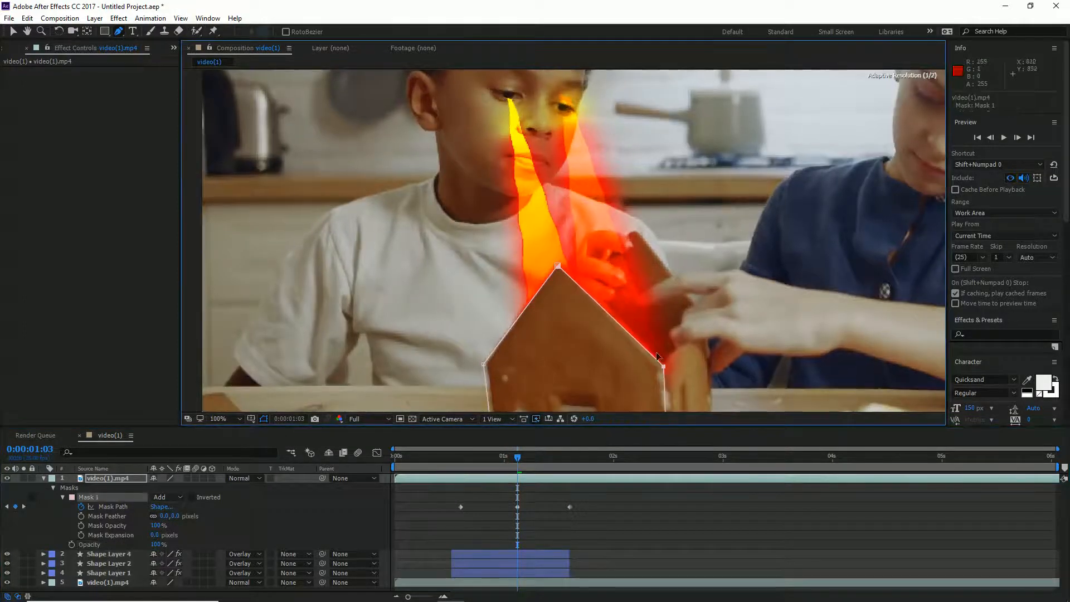
left_click_drag(557, 266, 559, 264)
Step: Play back the adjusted mask from 0:00:00:10 to check how it follows the house wall
left_click_drag(471, 457, 439, 456)
key("space")
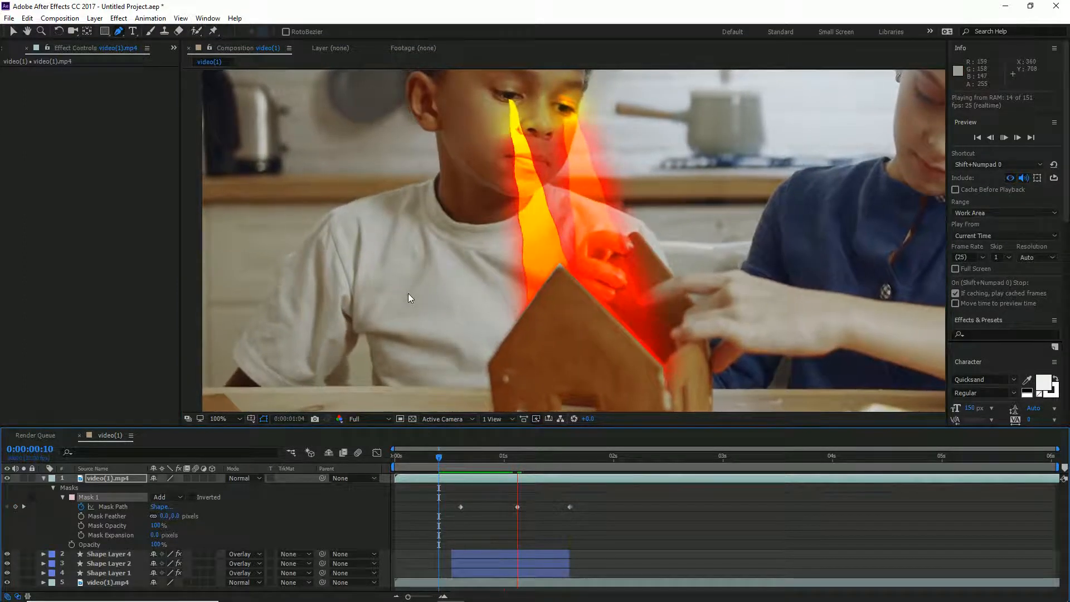
key("space")
scroll(649, 241, "down", 4)
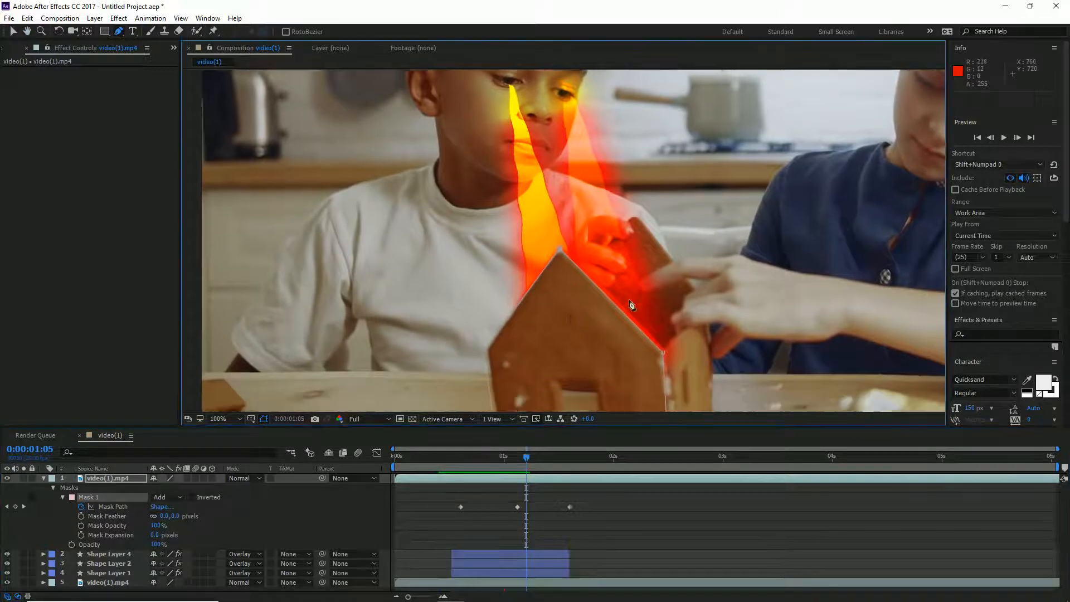
Step: Select the masked video copy, bring up Effects & Presets, and browse the Synthetics animation presets
left_click(110, 482)
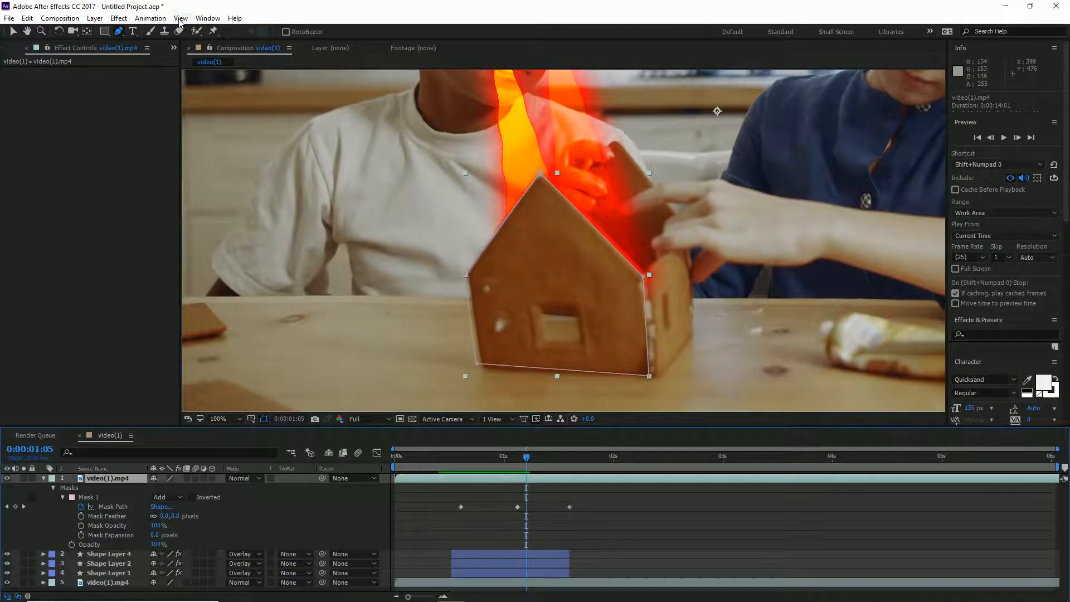
left_click(196, 19)
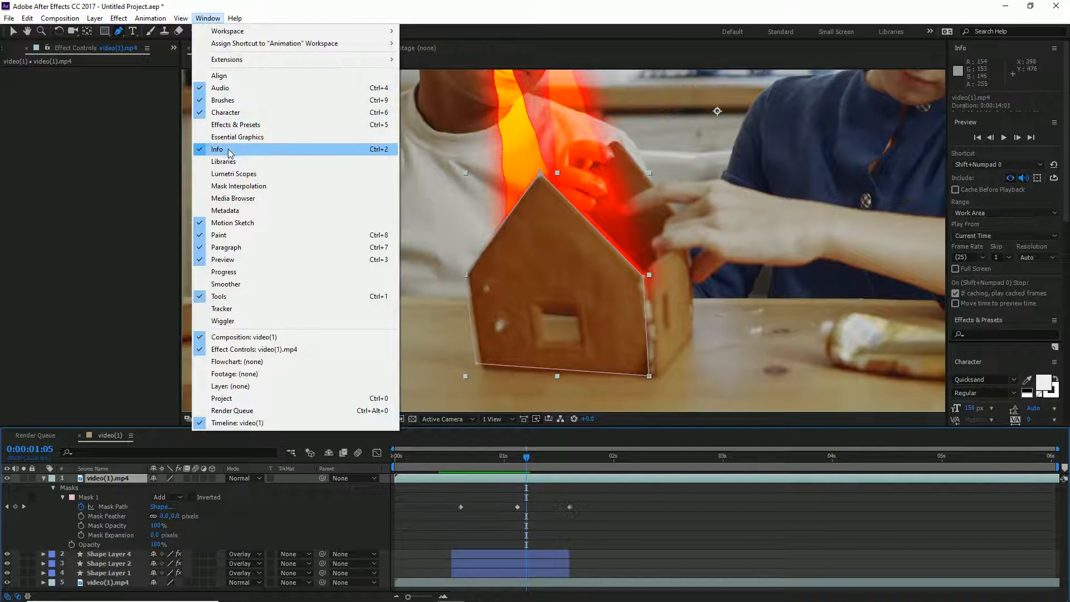
left_click(234, 124)
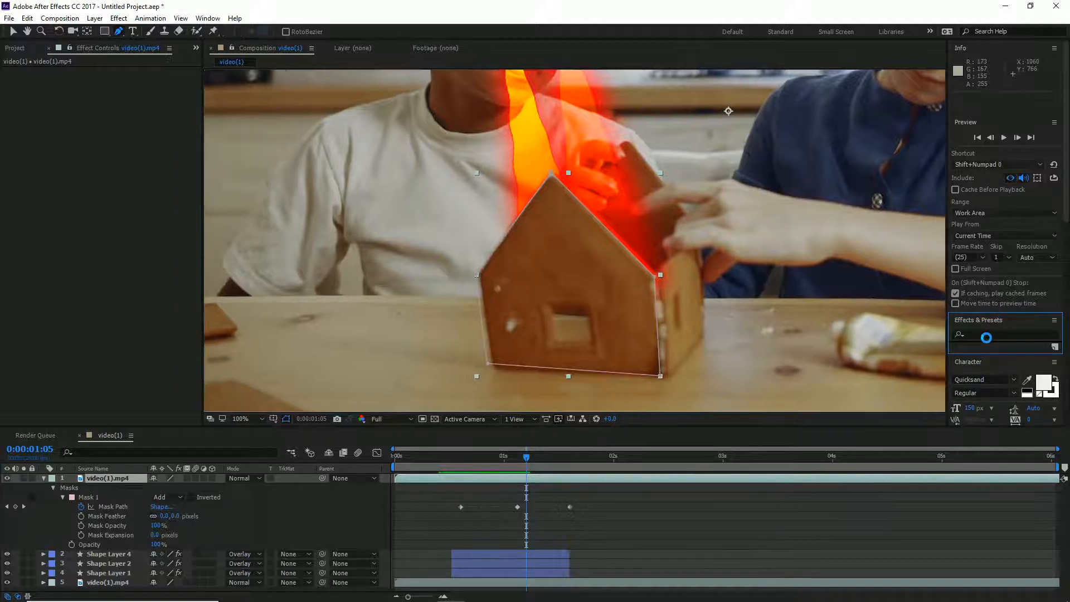
left_click(986, 337)
left_click(955, 345)
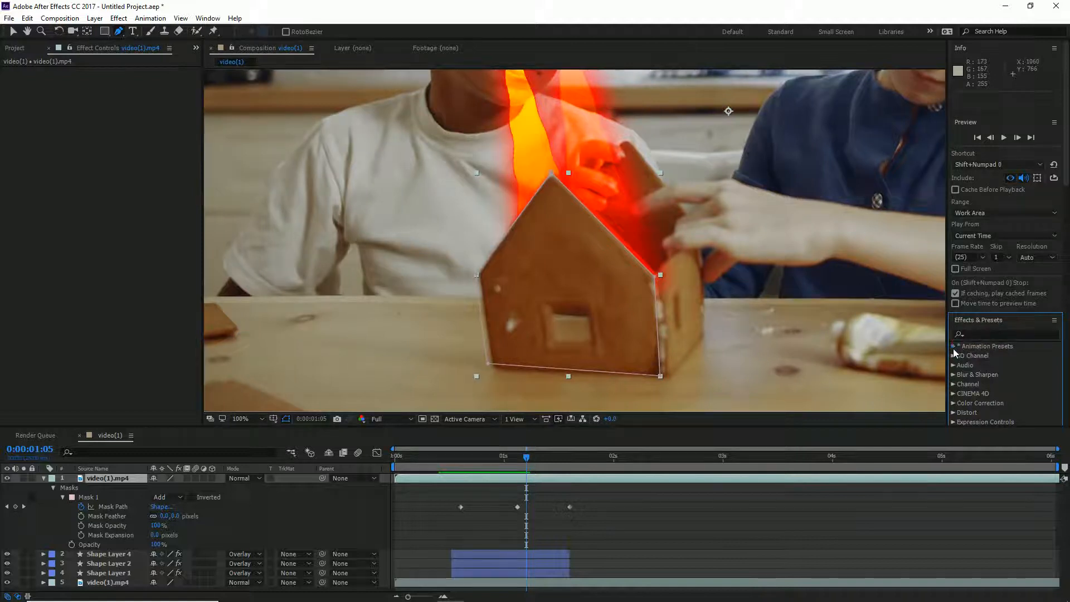
scroll(964, 366, "down", 1)
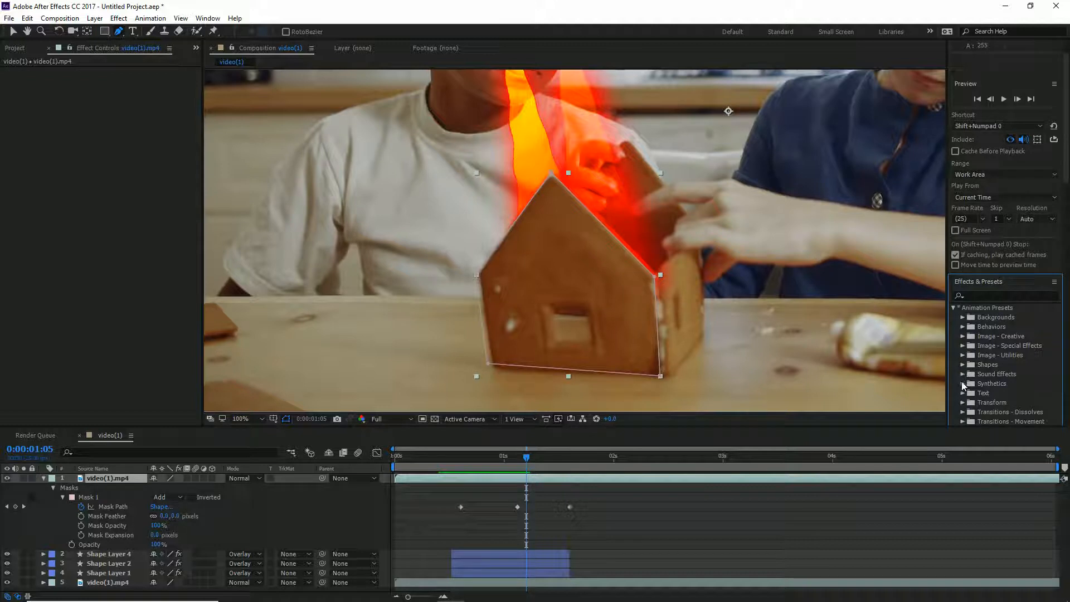
left_click(961, 382)
scroll(960, 381, "down", 2)
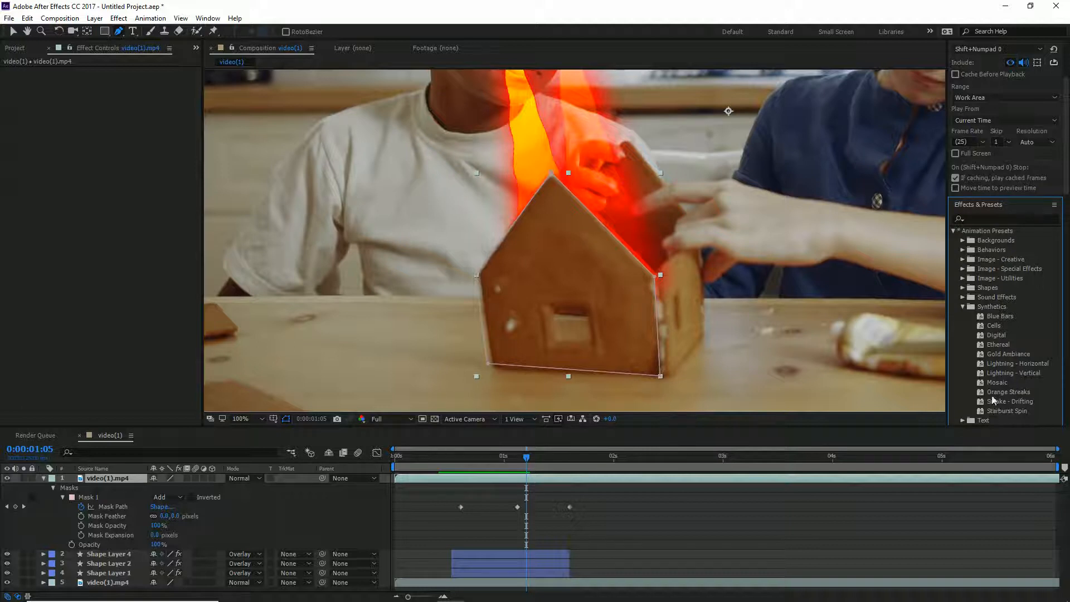
Step: Search the effects and presets for "magm" and apply the Magma background preset to the masked video copy
left_click(995, 219)
type("lac")
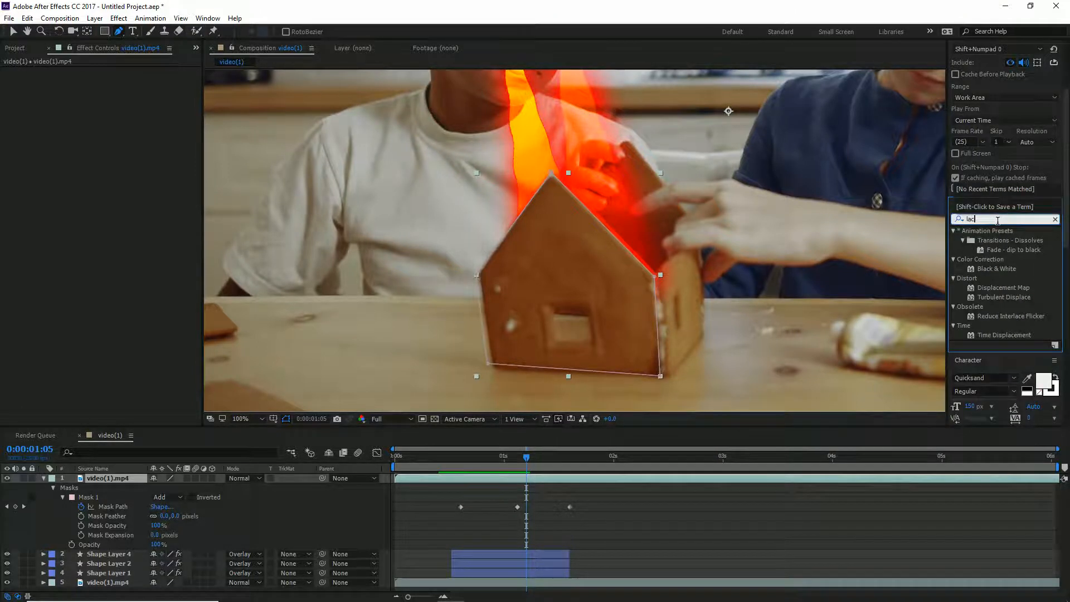
key("BackSpace")
type("va")
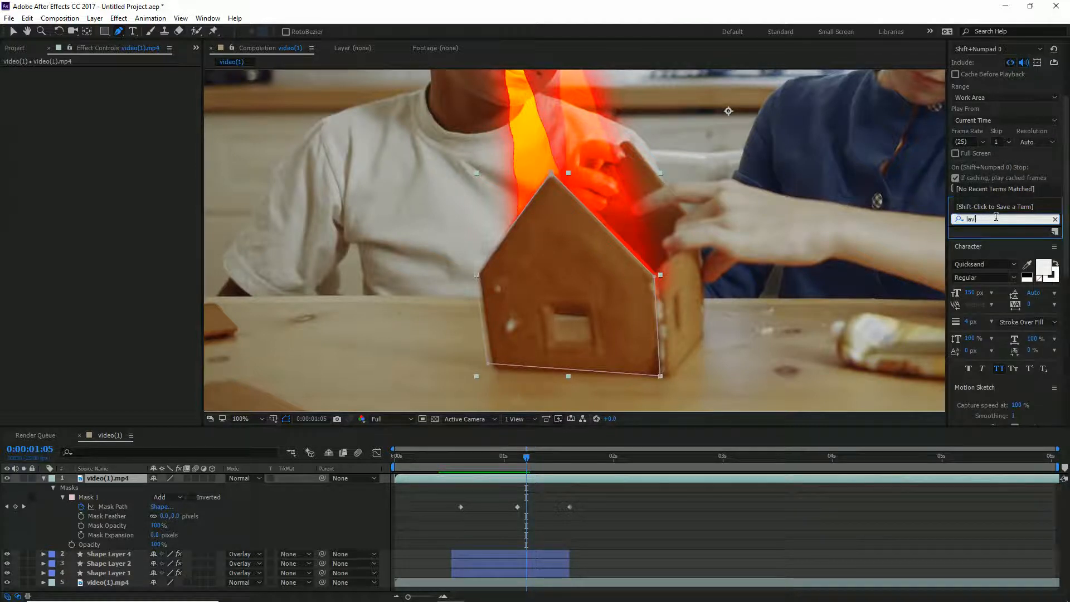
key("BackSpace")
key("BackSpace")
key("BackSpace")
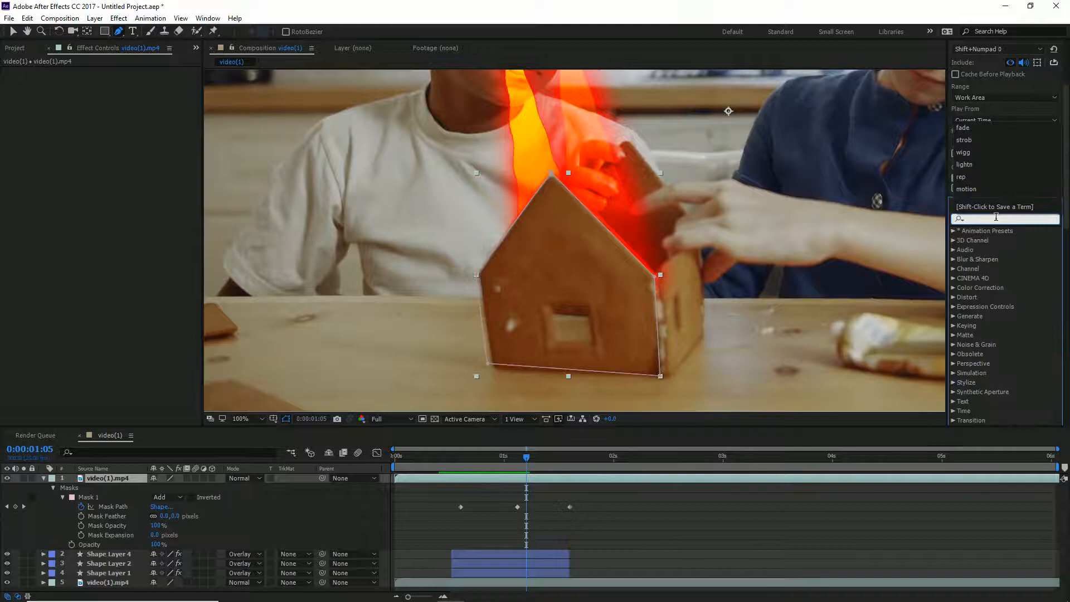
type("magm")
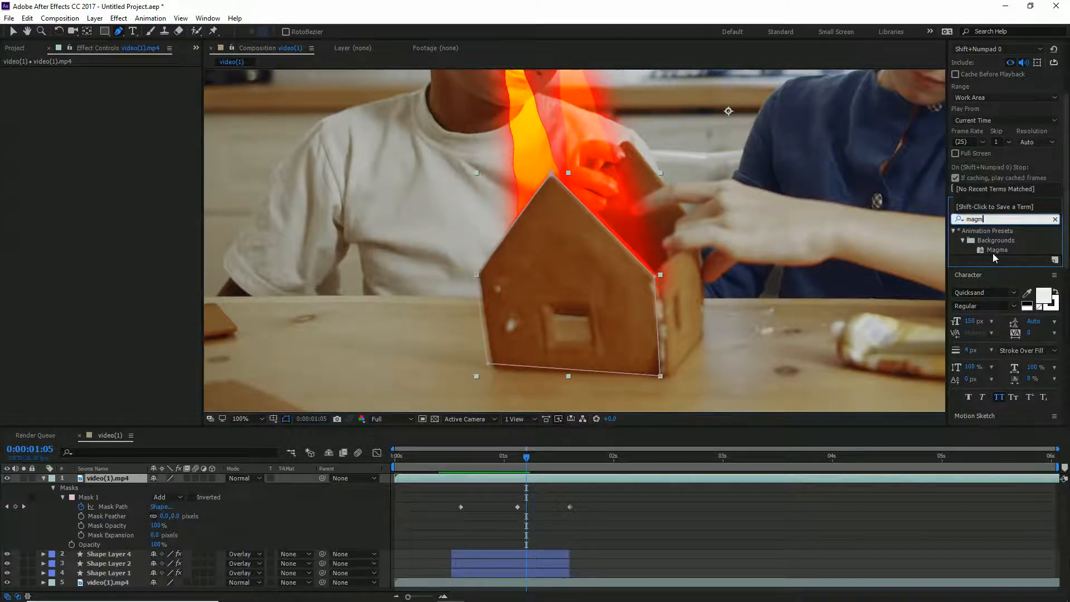
left_click_drag(996, 250, 593, 284)
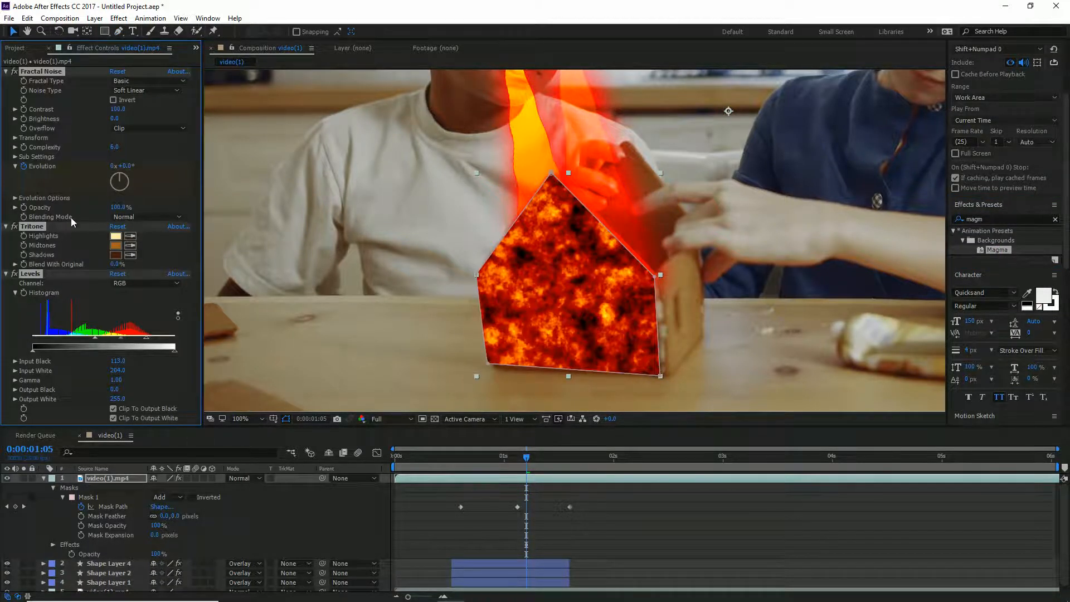
Step: Try Add and Multiply as the Fractal Noise blending mode on the masked copy, and set it to None
left_click(141, 81)
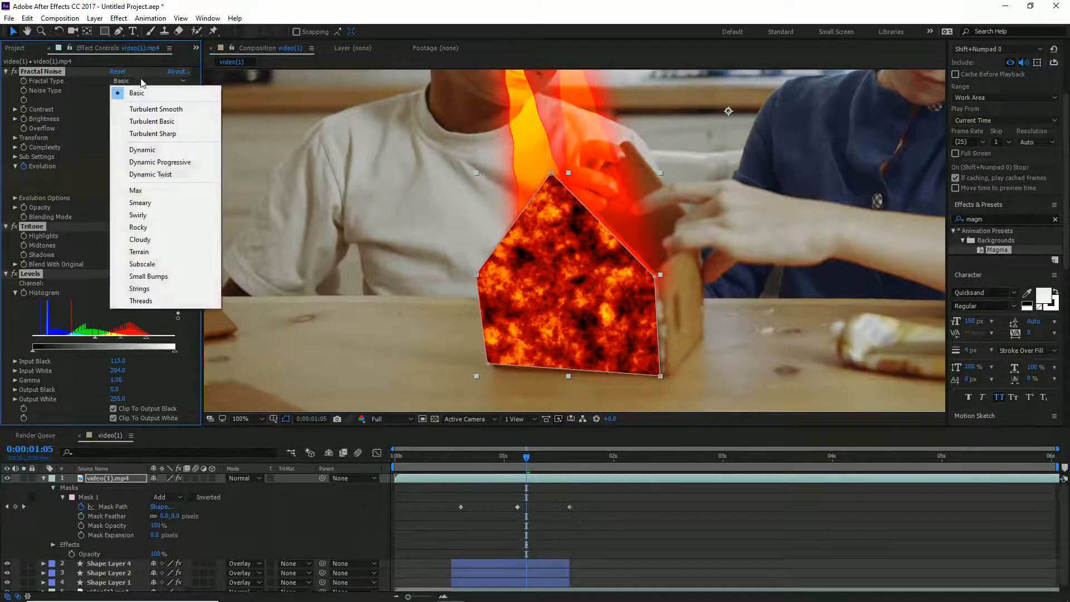
left_click(80, 100)
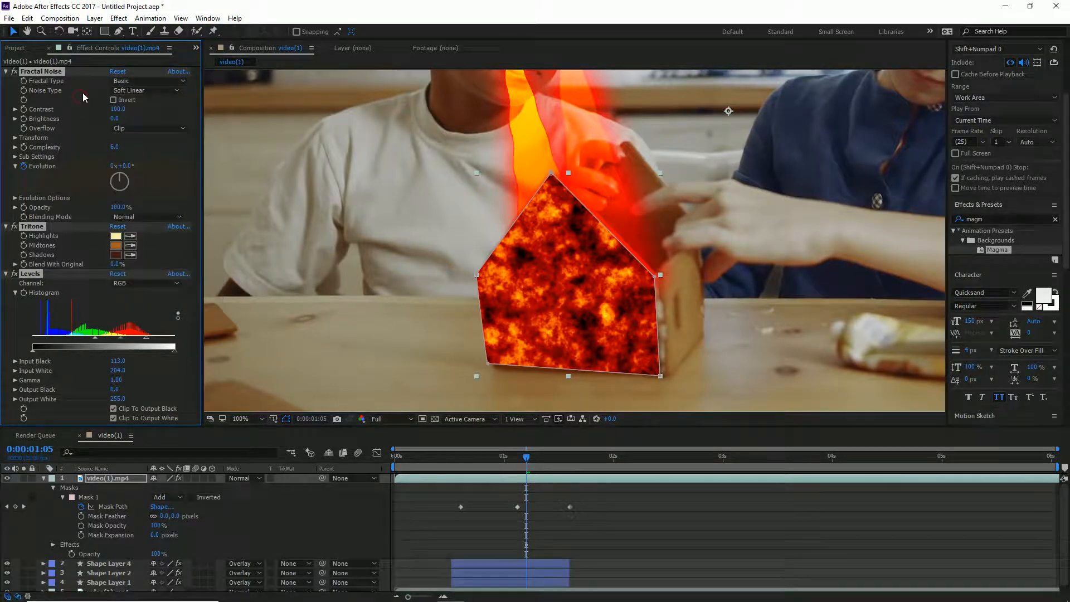
left_click(146, 213)
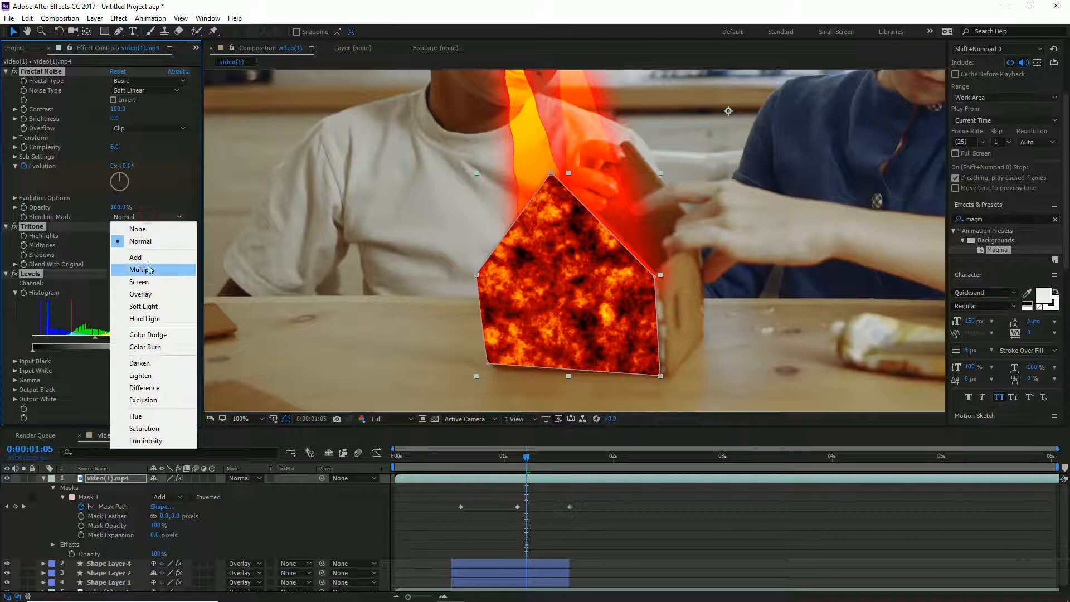
left_click(139, 258)
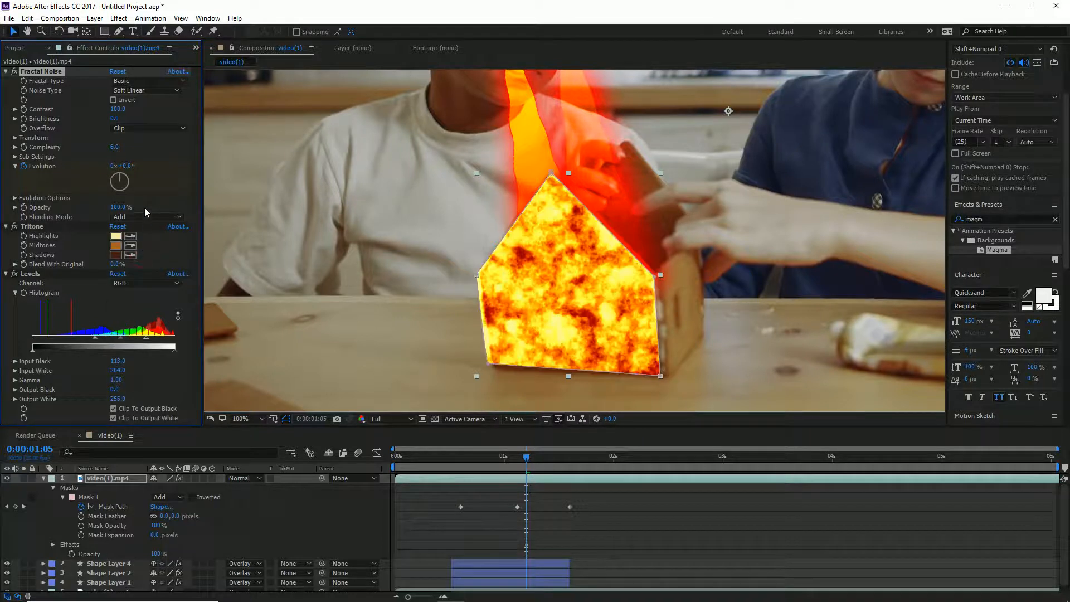
left_click(145, 214)
left_click(141, 270)
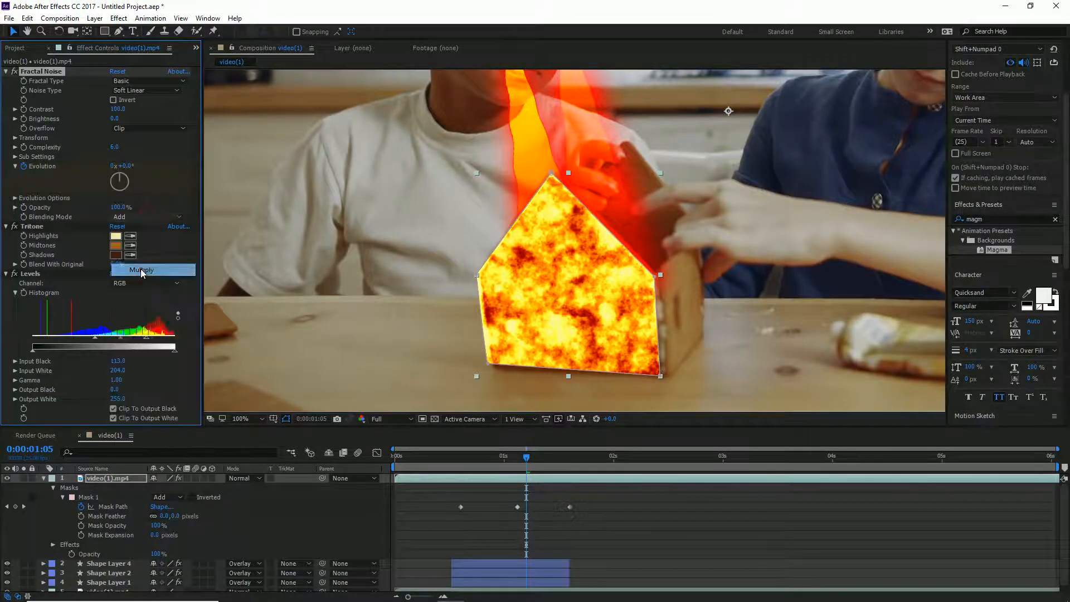
left_click(140, 219)
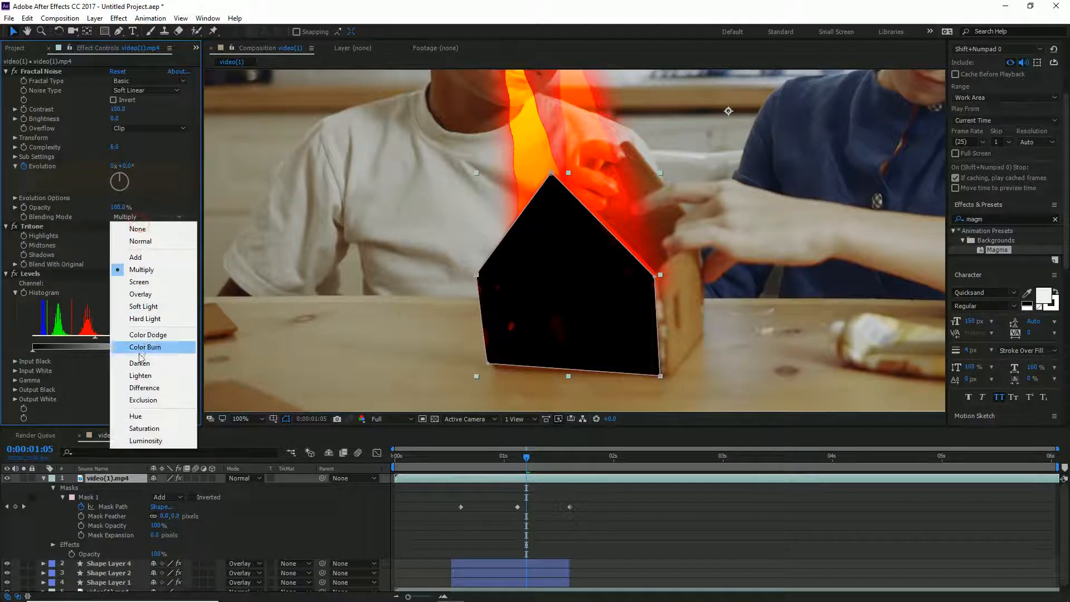
left_click(141, 229)
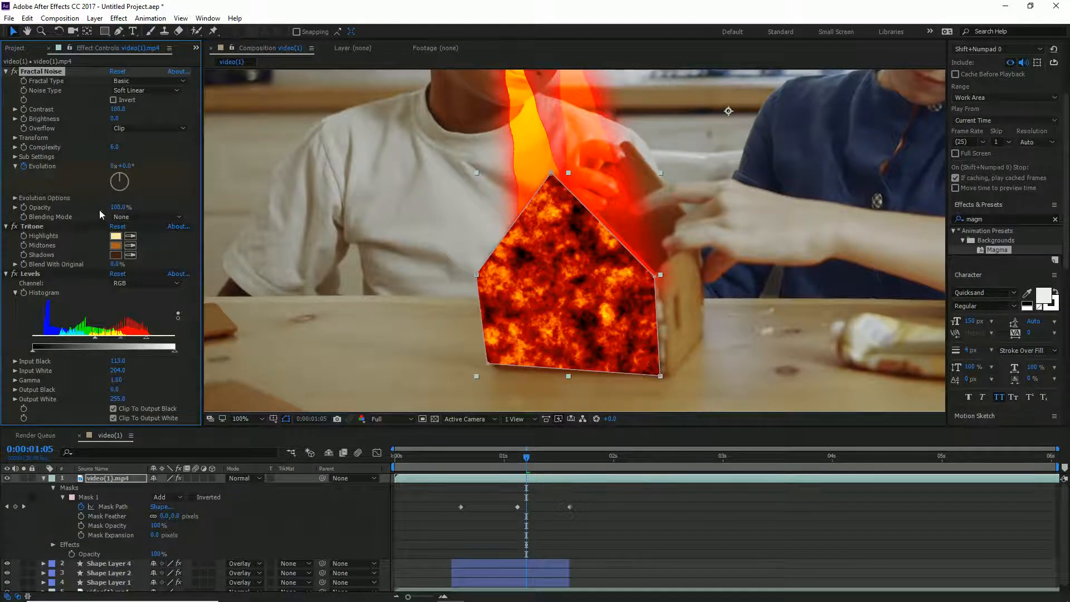
Step: Try a much lower Fractal Noise opacity on the masked copy and return it to 100%
left_click_drag(116, 210, 70, 211)
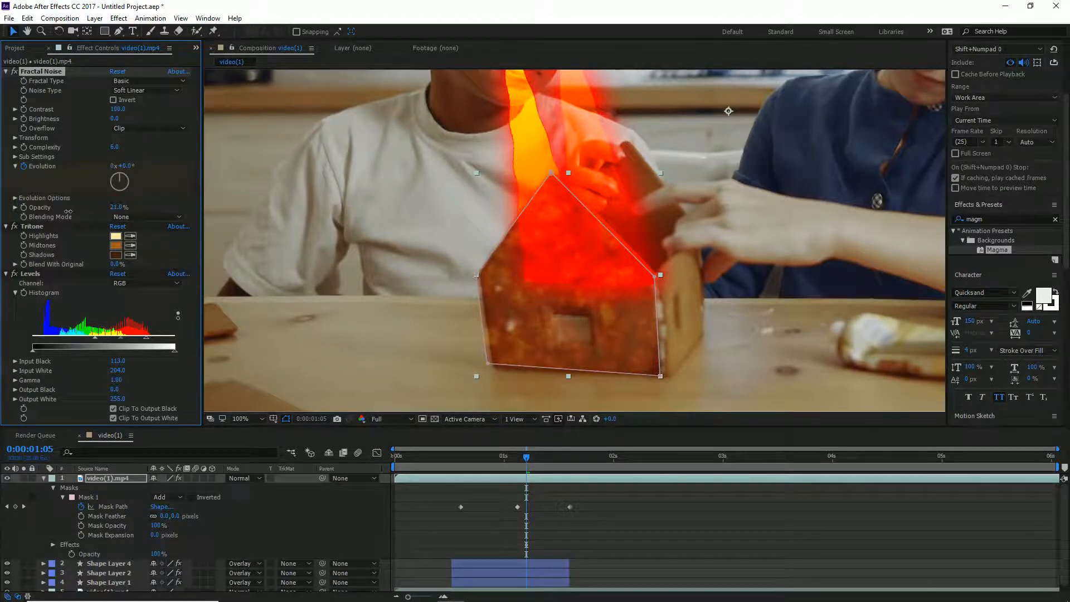
left_click_drag(68, 211, 206, 212)
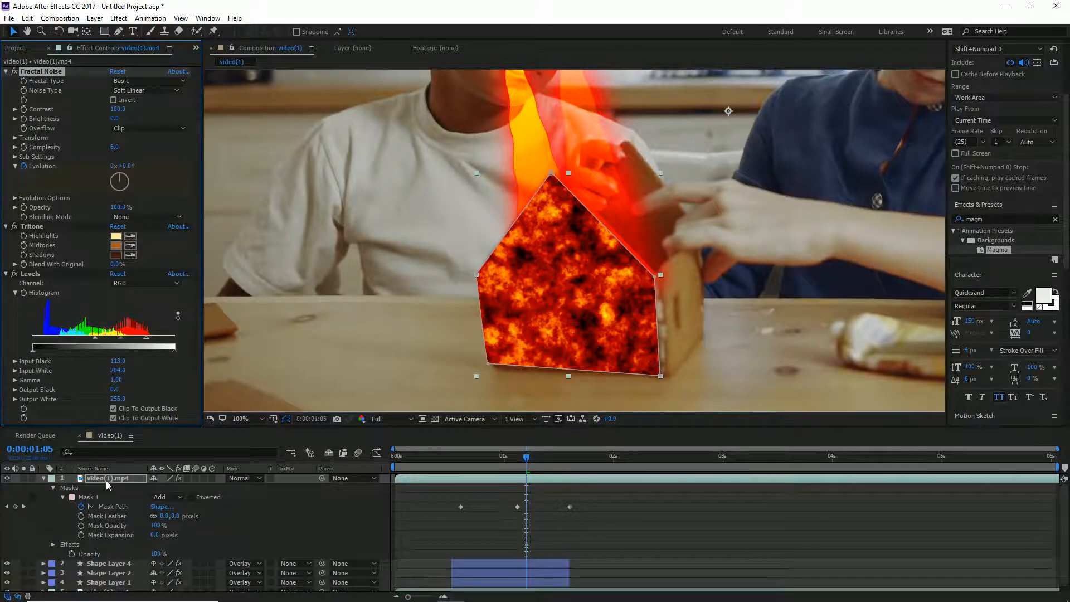
Step: Duplicate the masked magma layer and delete Fractal Noise, Tritone and Levels from the lower copy
key("ctrl+d")
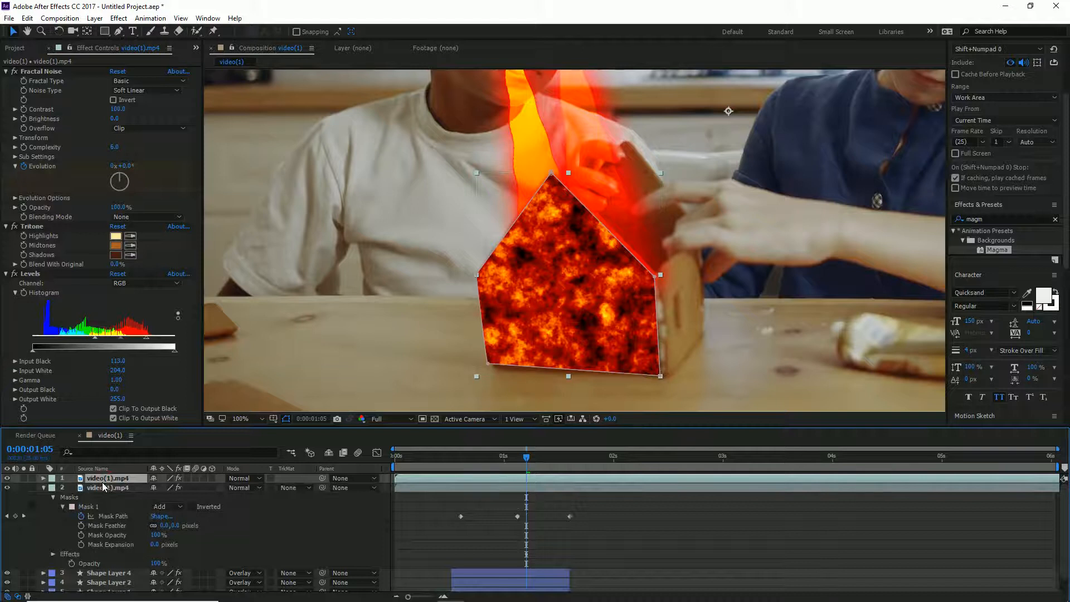
left_click(113, 488)
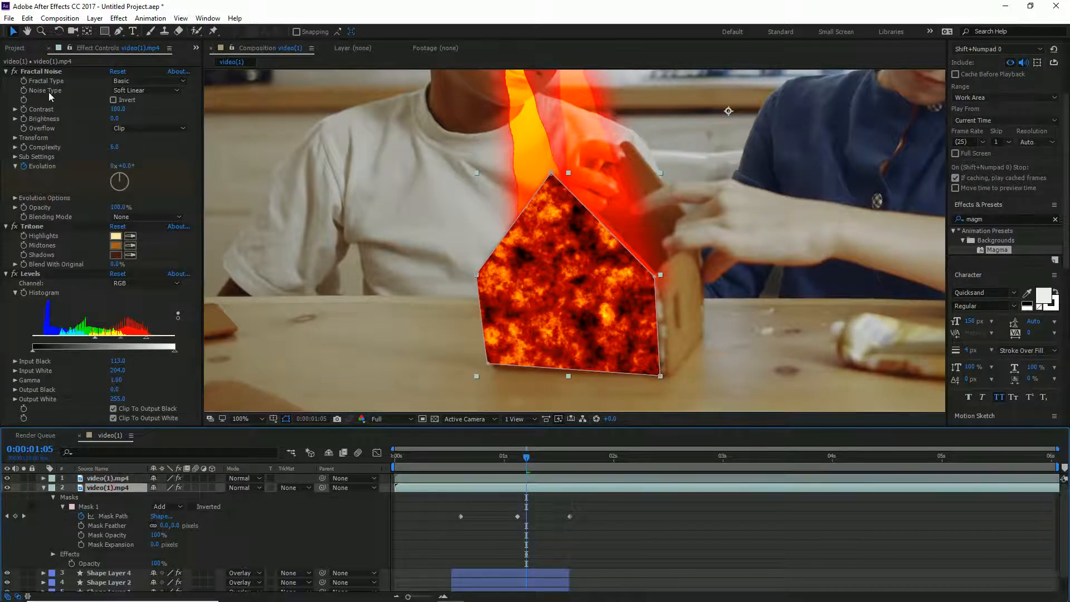
left_click(41, 76)
left_click(39, 70)
key("Delete")
key("Delete")
key("Delete")
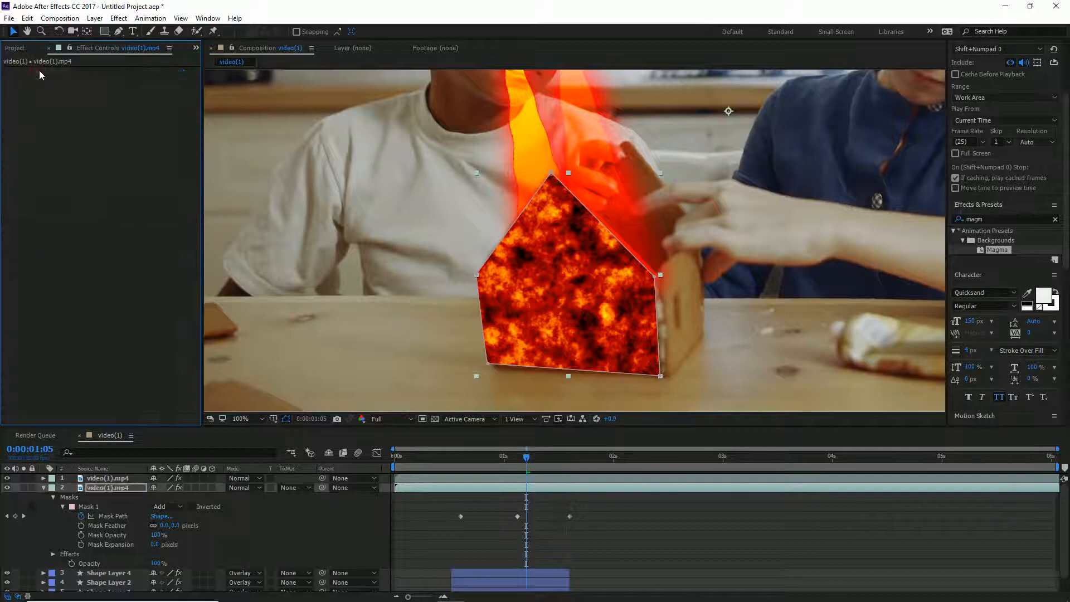
Step: Try Overlay, Add, Darken, Multiply and Color Burn as the blending mode of the upper masked magma layer
left_click(237, 477)
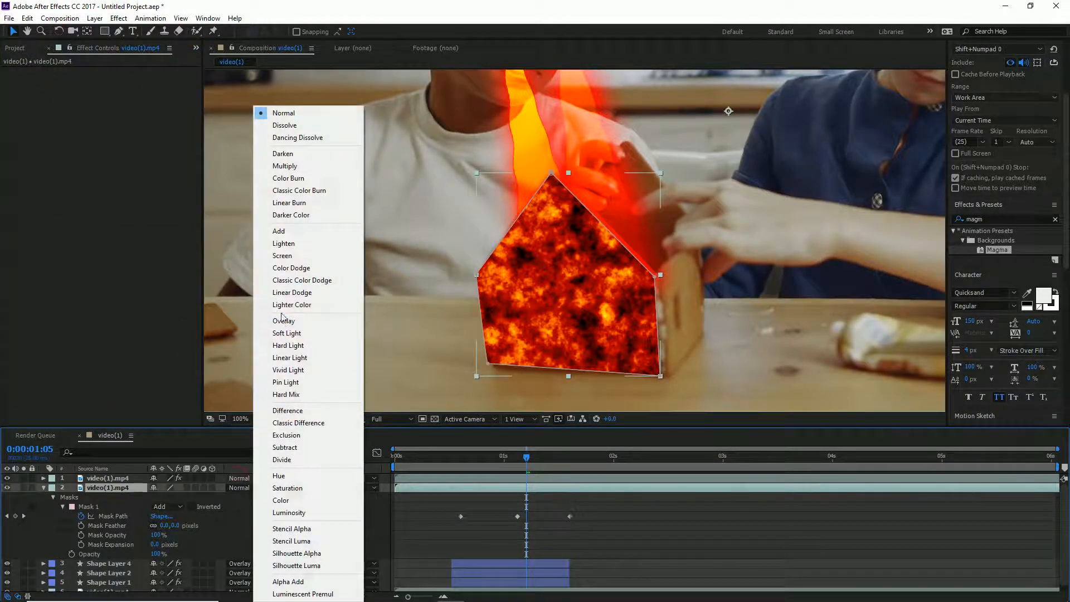
left_click(289, 320)
left_click(238, 478)
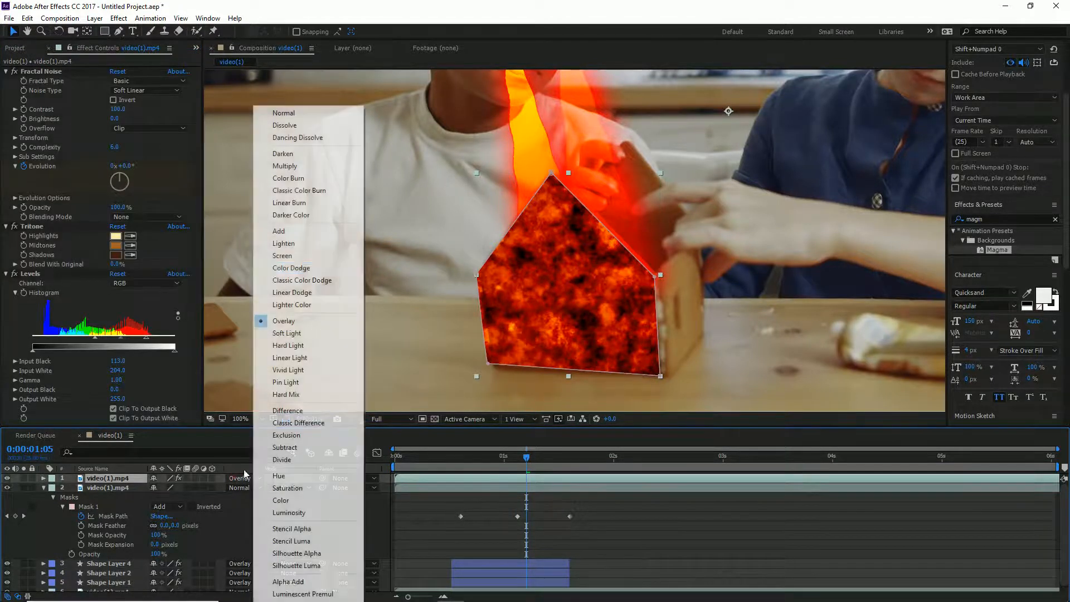
left_click(278, 231)
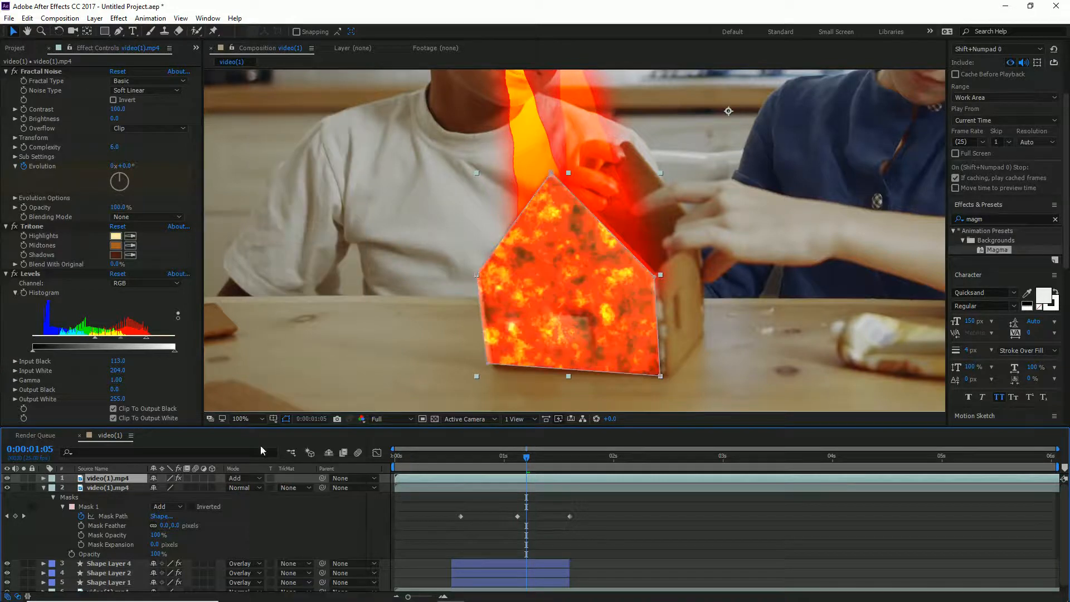
left_click(240, 478)
left_click(296, 156)
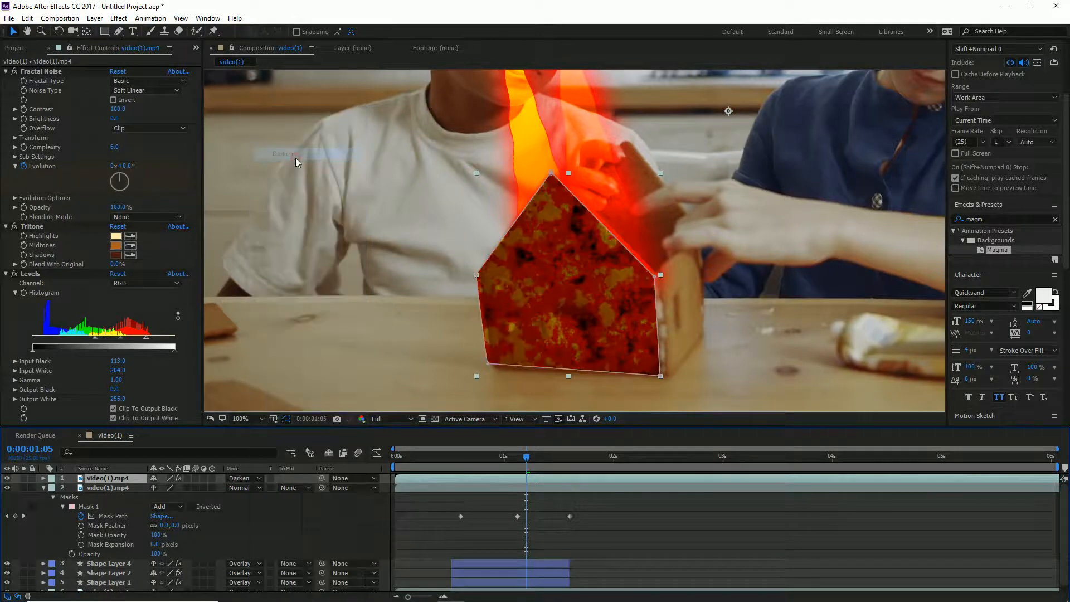
left_click(250, 479)
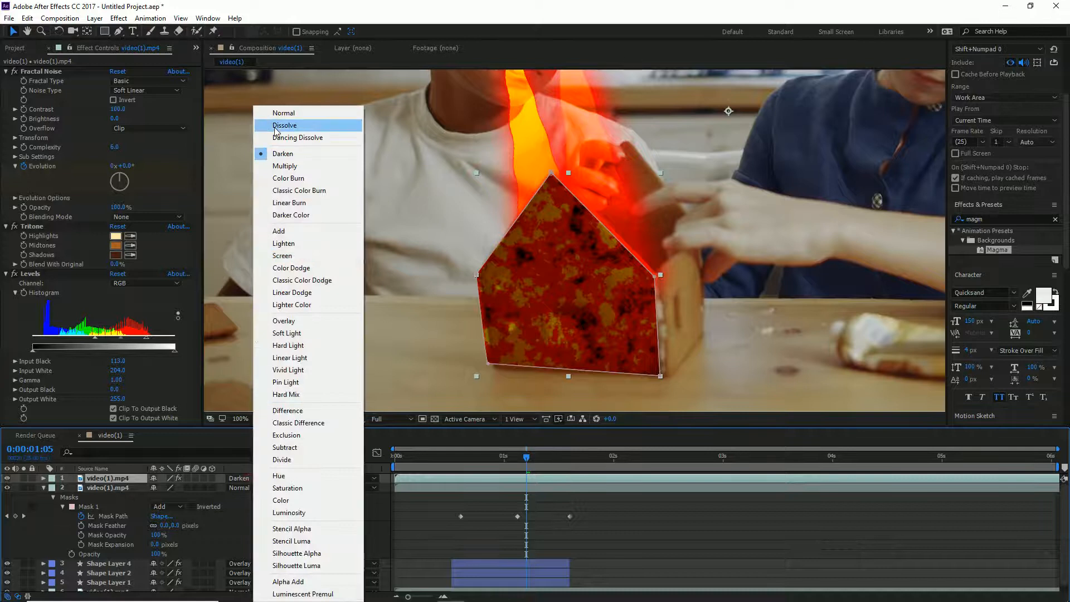
left_click(281, 166)
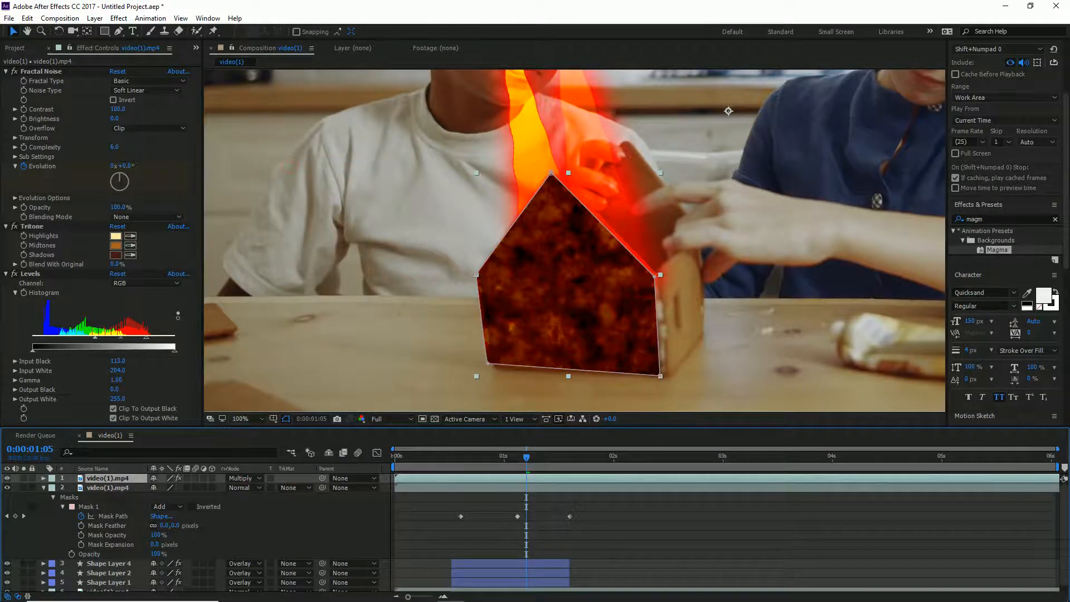
left_click(242, 478)
left_click(281, 176)
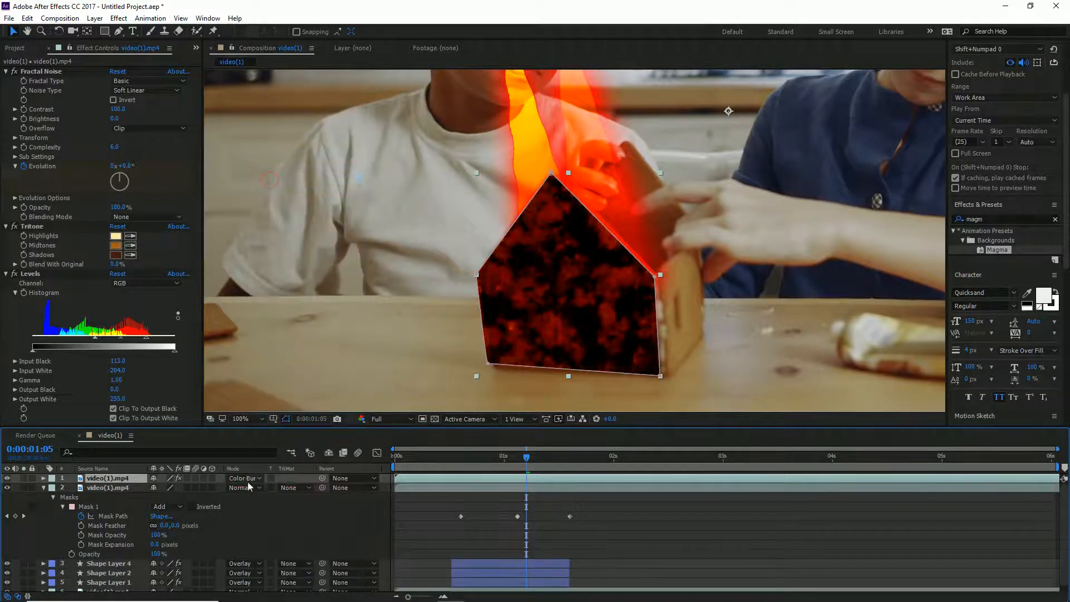
Step: Try Soft Light, Hard Light, Difference and Screen as the blending mode of the upper masked magma layer
left_click(252, 480)
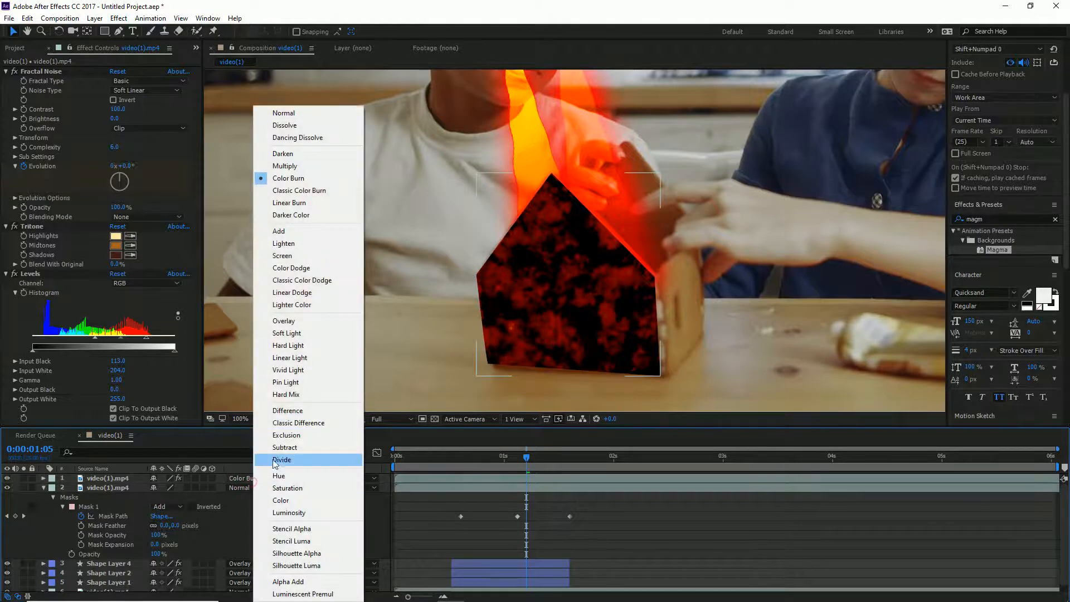
left_click(290, 334)
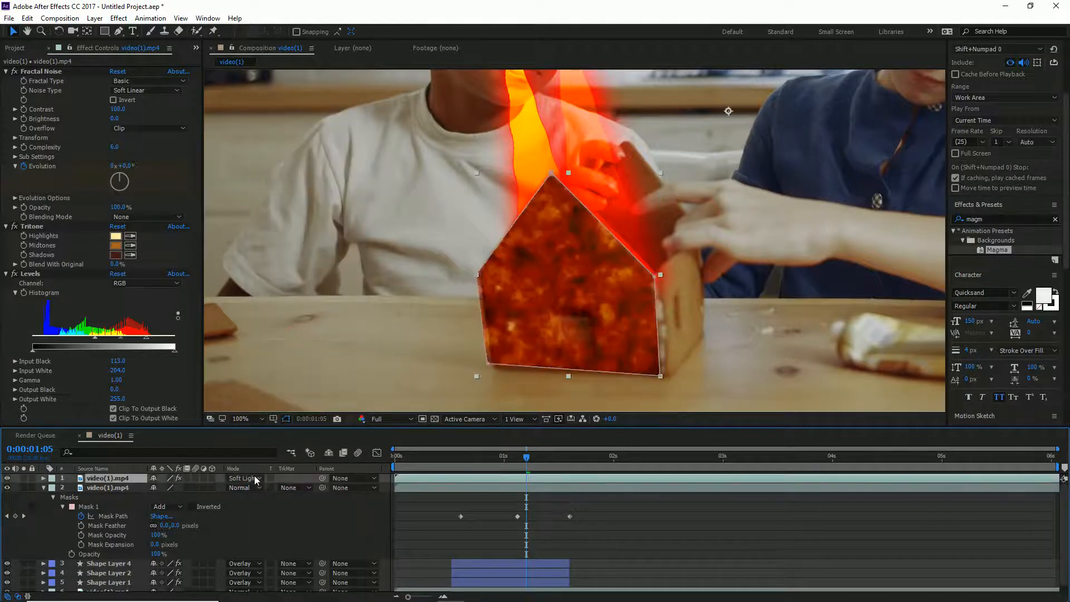
left_click(254, 477)
left_click(288, 346)
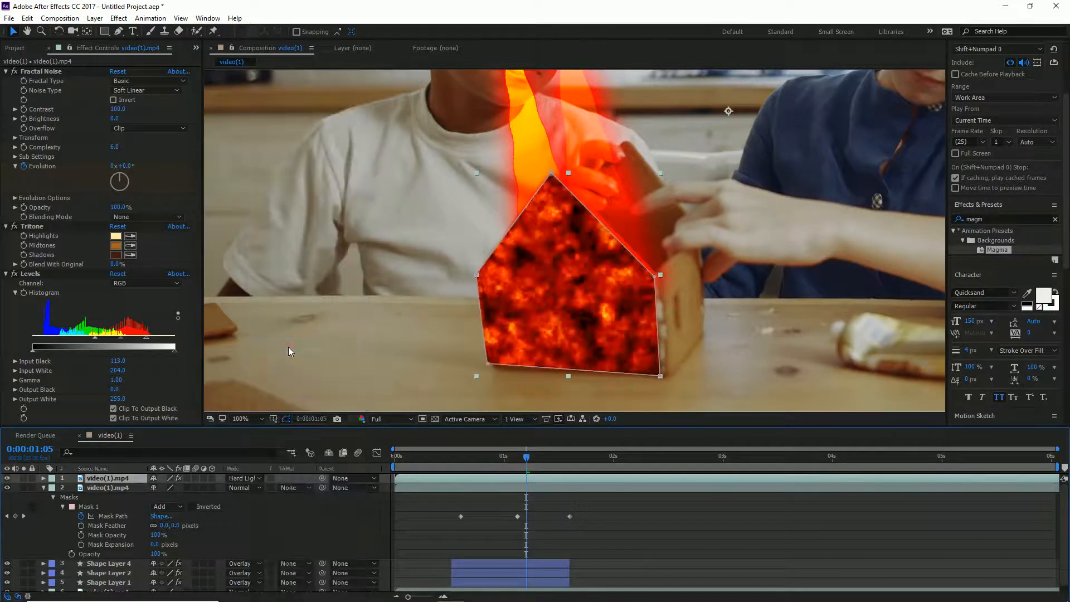
left_click(257, 478)
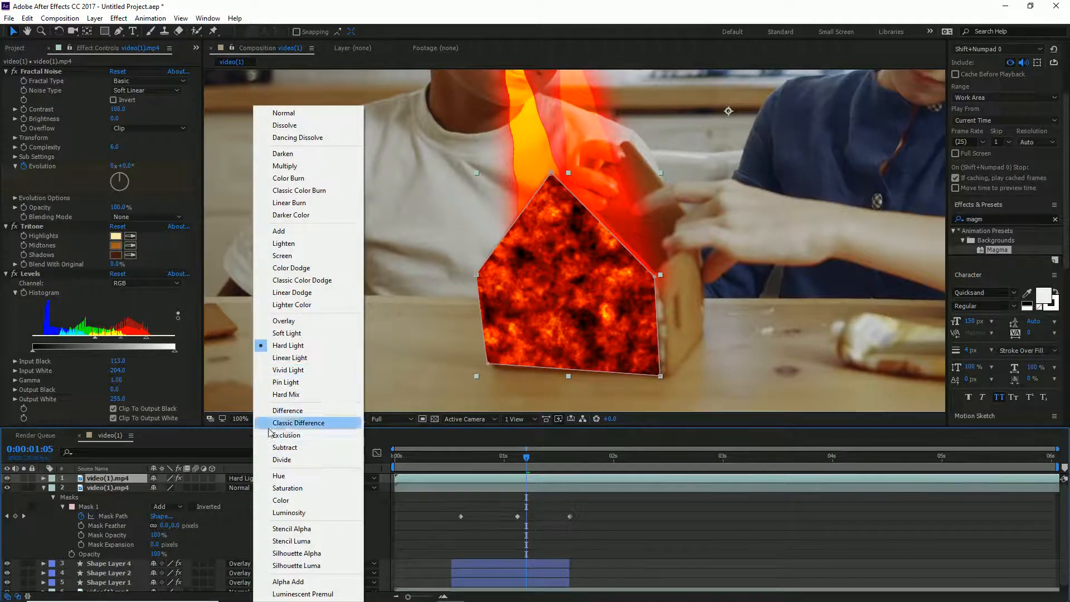
left_click(289, 411)
left_click(245, 478)
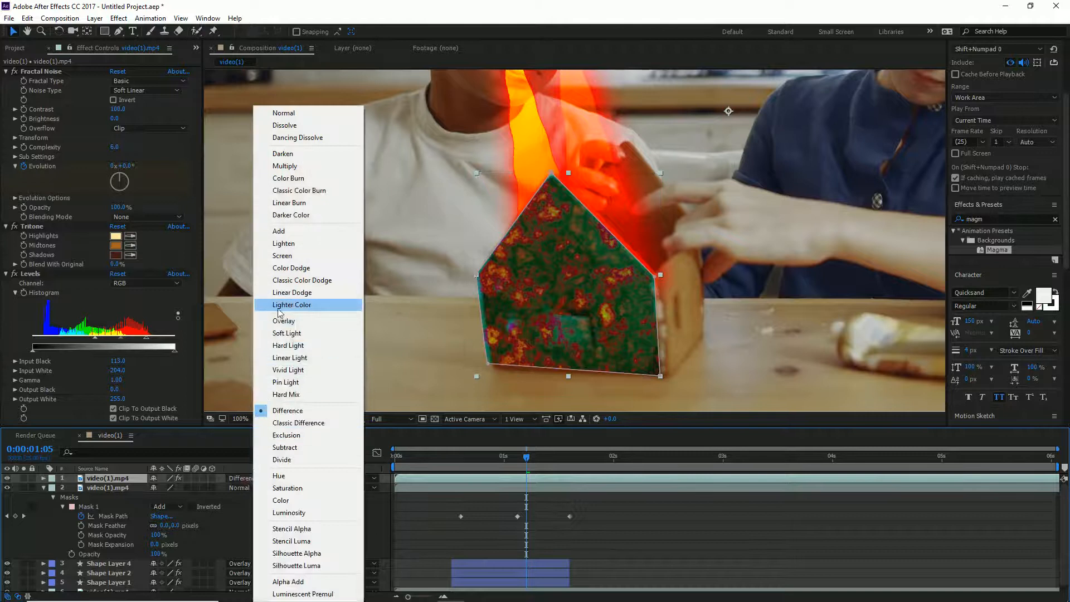
left_click(290, 255)
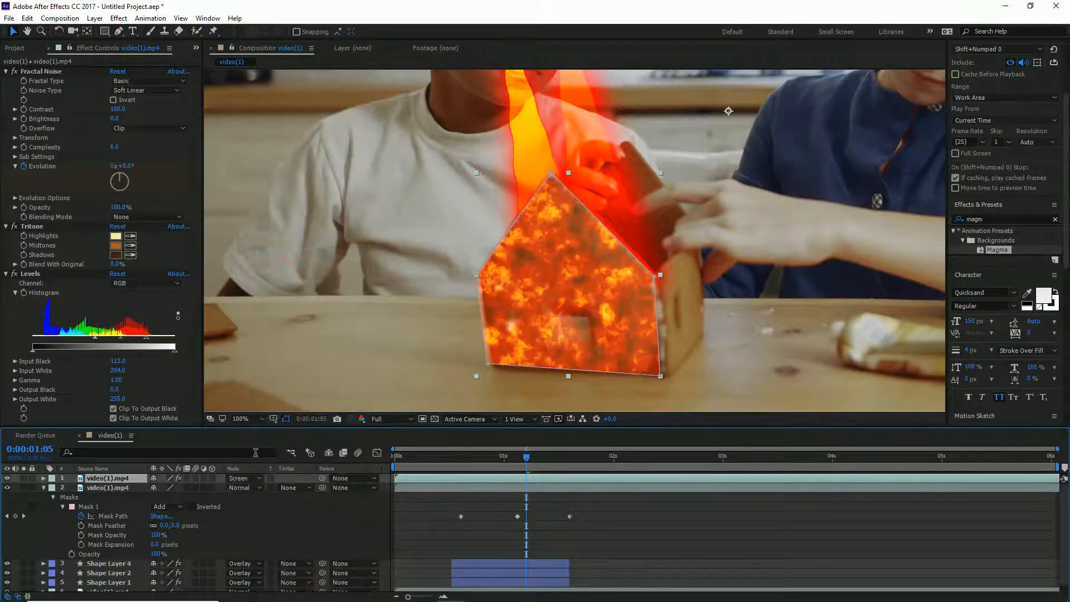
left_click(255, 479)
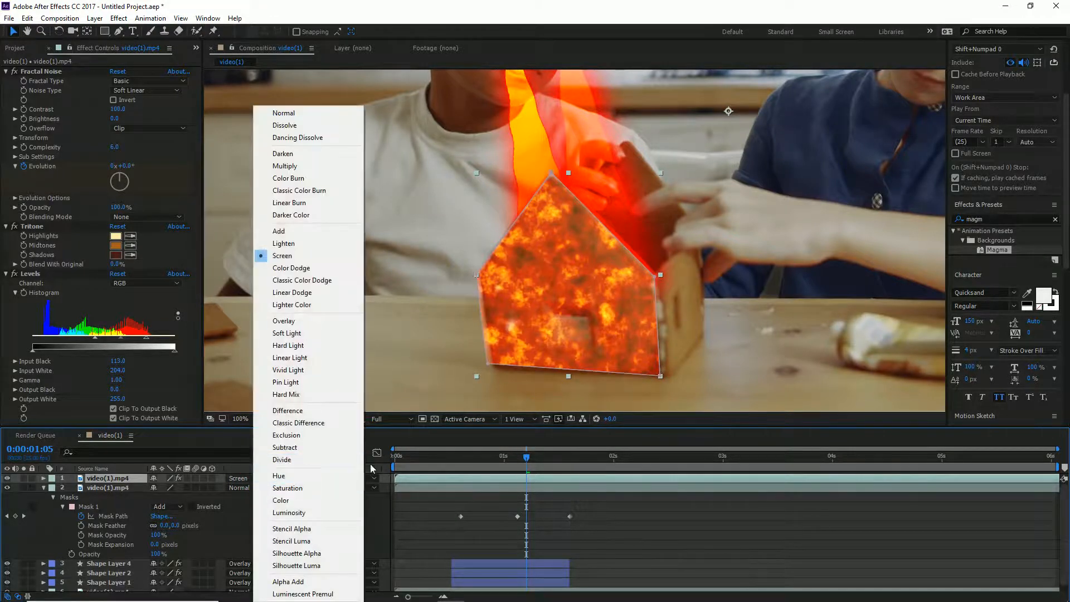
Step: At 0:00:01:14, lower the upper magma layer's opacity to about 50% and set its blending mode to Multiply
left_click_drag(526, 462, 565, 462)
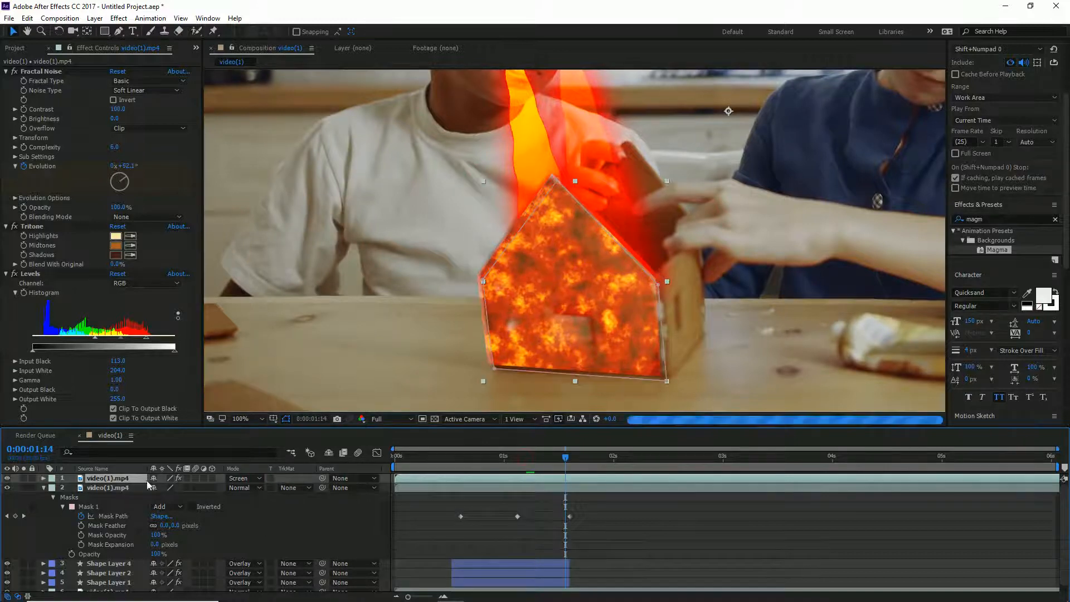
key("t")
left_click_drag(158, 488, 129, 486)
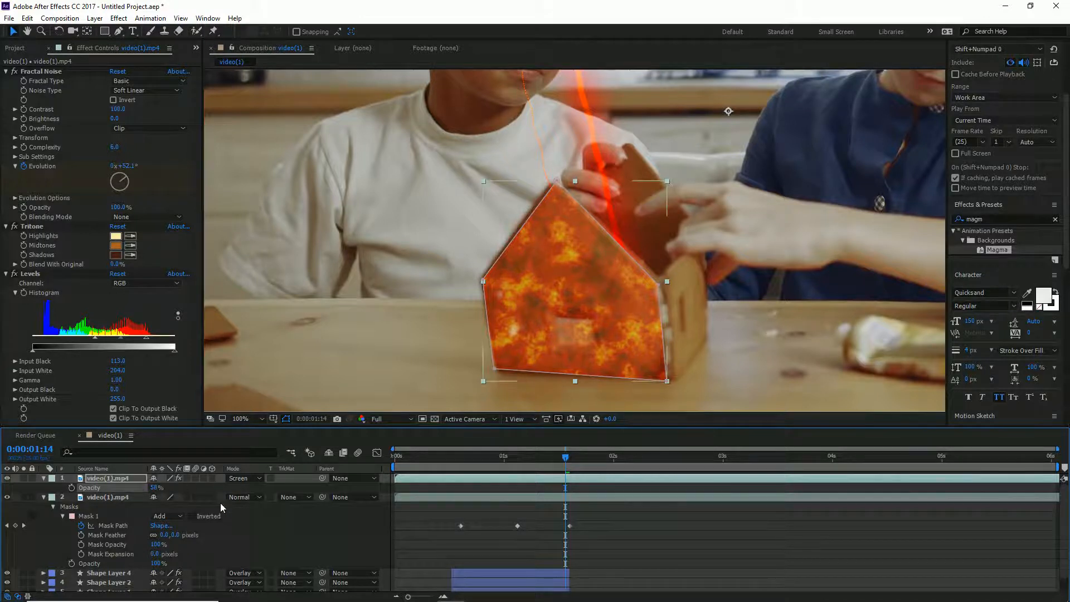
left_click(8, 479)
left_click(7, 479)
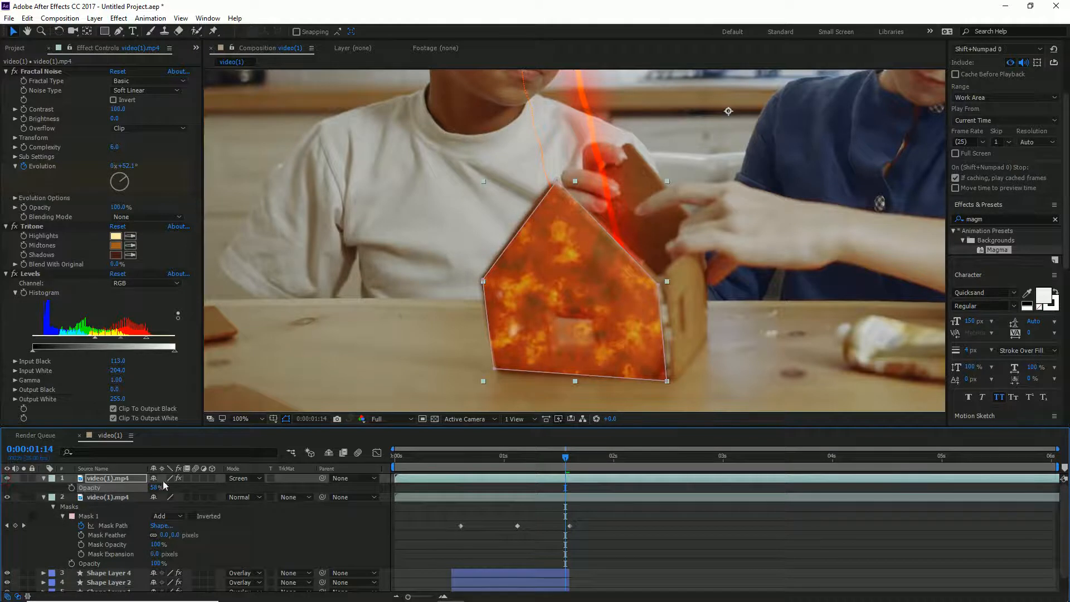
left_click(244, 478)
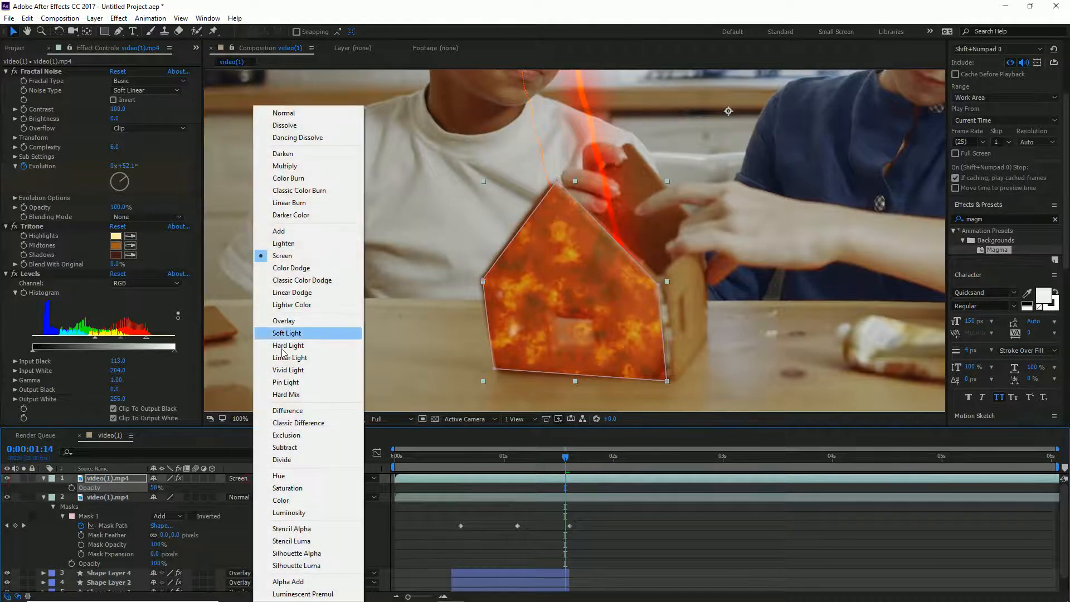
left_click(312, 166)
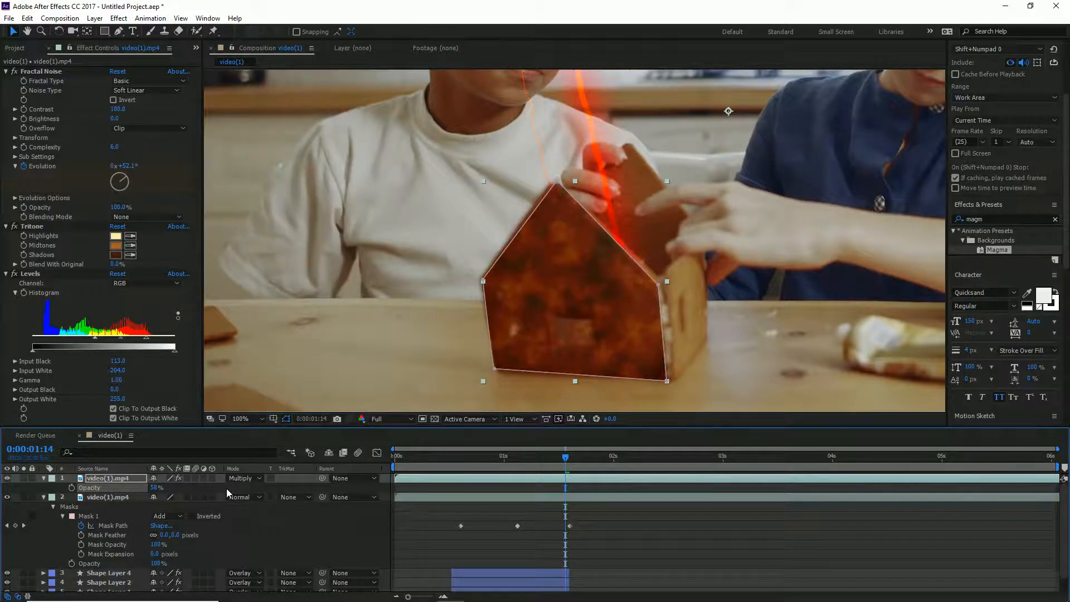
Step: Keyframe the magma layer's opacity from 0% at 0:00:00:20 to 57% at about 0:00:01:08 and preview the fade-in
left_click_drag(156, 488, 124, 480)
left_click(73, 489)
left_click_drag(551, 487, 483, 456)
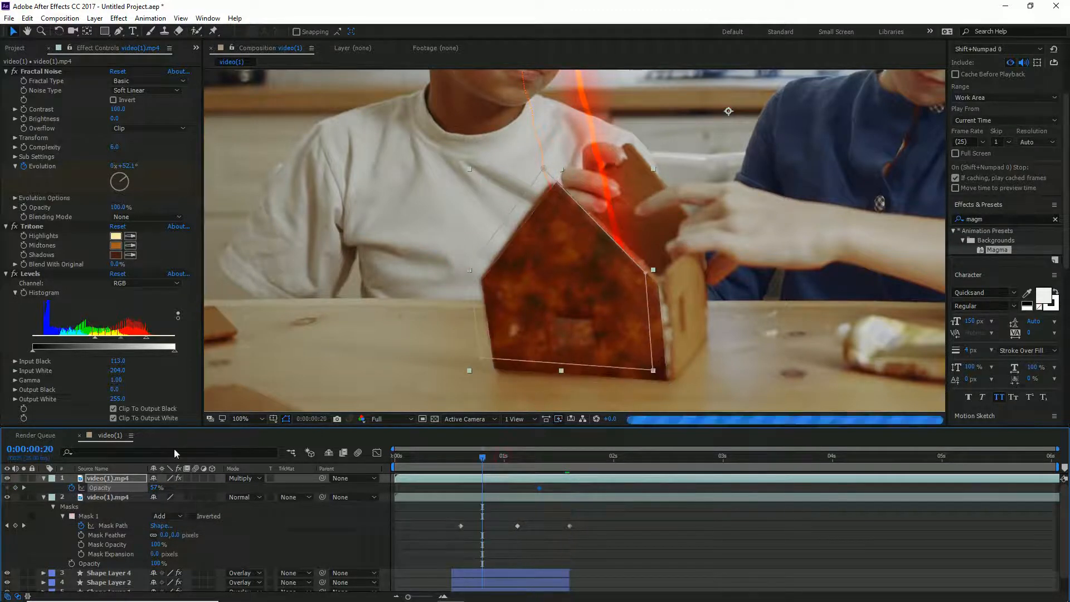
left_click(154, 487)
type("0")
key("Return")
left_click_drag(460, 457, 439, 456)
key("space")
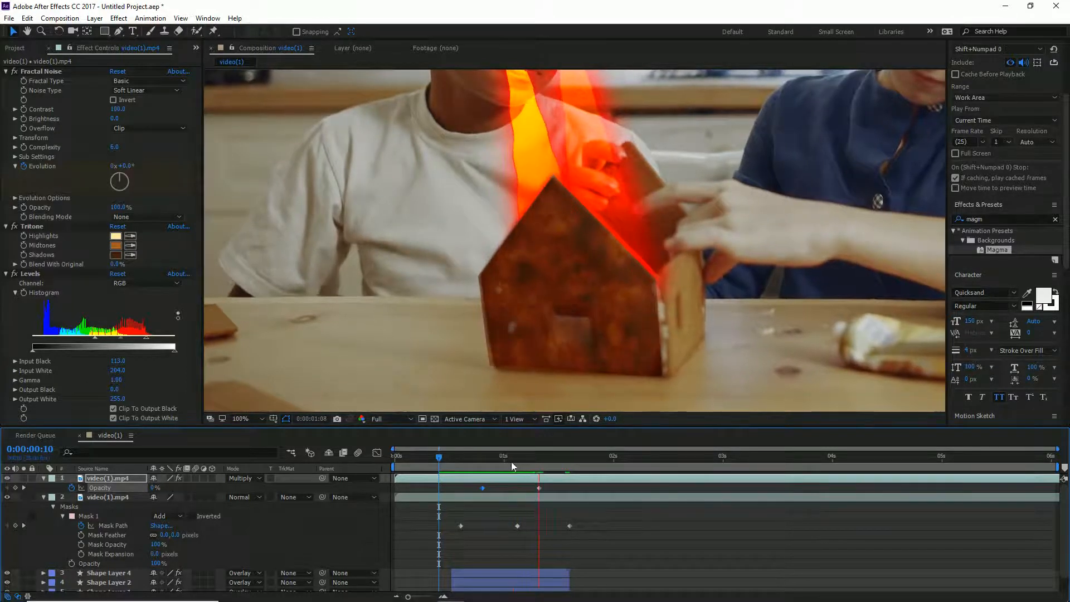
Step: Reveal the magma layer's keyframes and shift its Fractal Noise Rotation, Scale and Evolution keyframes back to about 0:00:00:14
left_click(513, 479)
key("u")
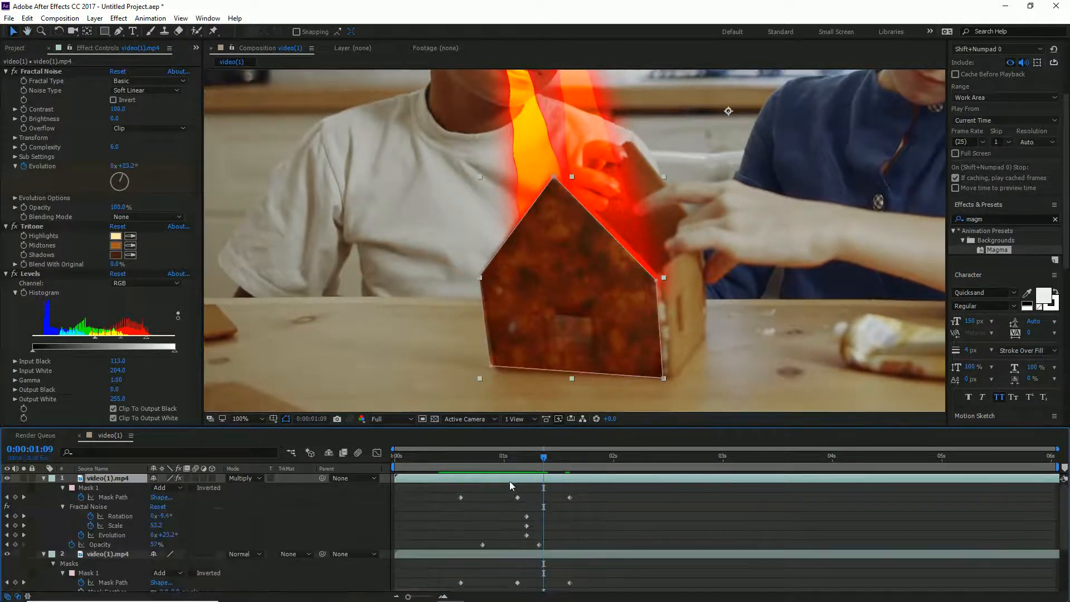
left_click_drag(489, 459, 562, 478)
left_click_drag(531, 511, 454, 528)
Step: Split the magma layer at 0:00:01:16 and delete the part after it
left_click_drag(467, 460, 574, 464)
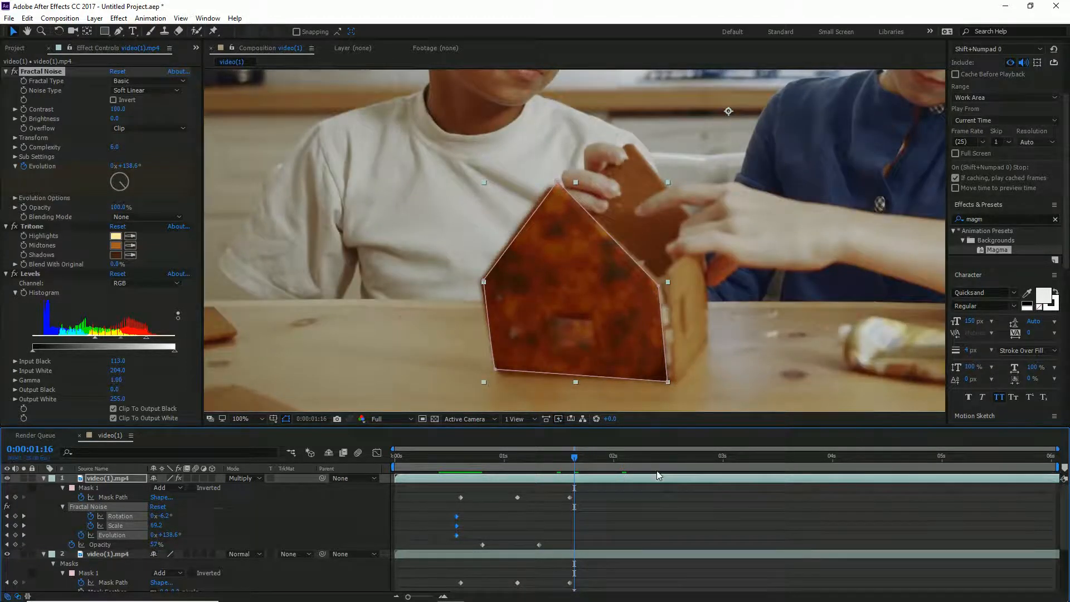
key("ctrl+shift+d")
key("Delete")
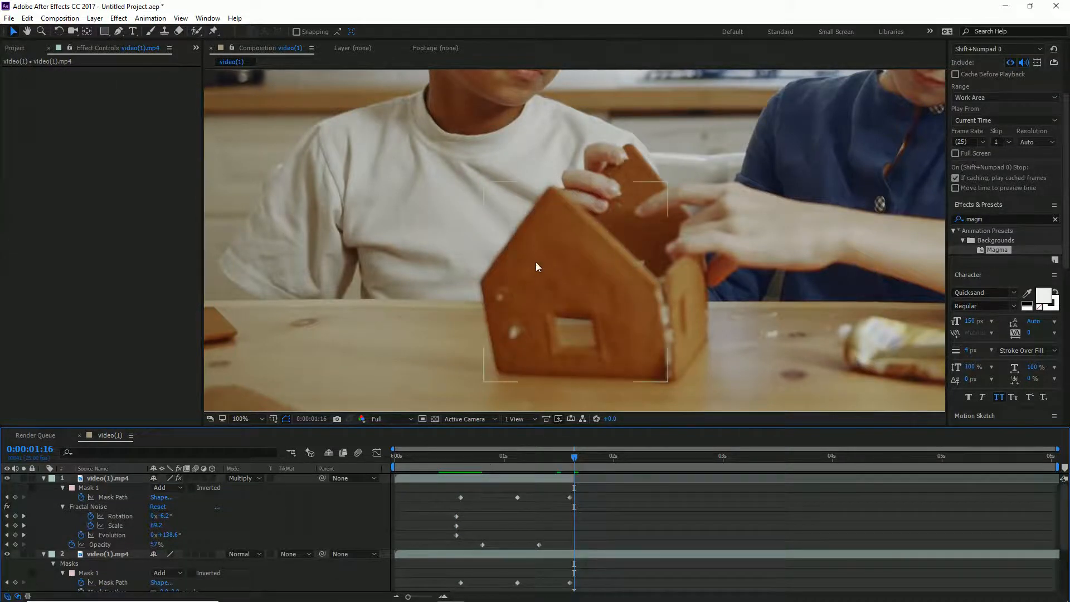
Step: Collapse the two masked video layers and hide the three beam shape layers at 0:00:00:22
scroll(535, 267, "down", 2)
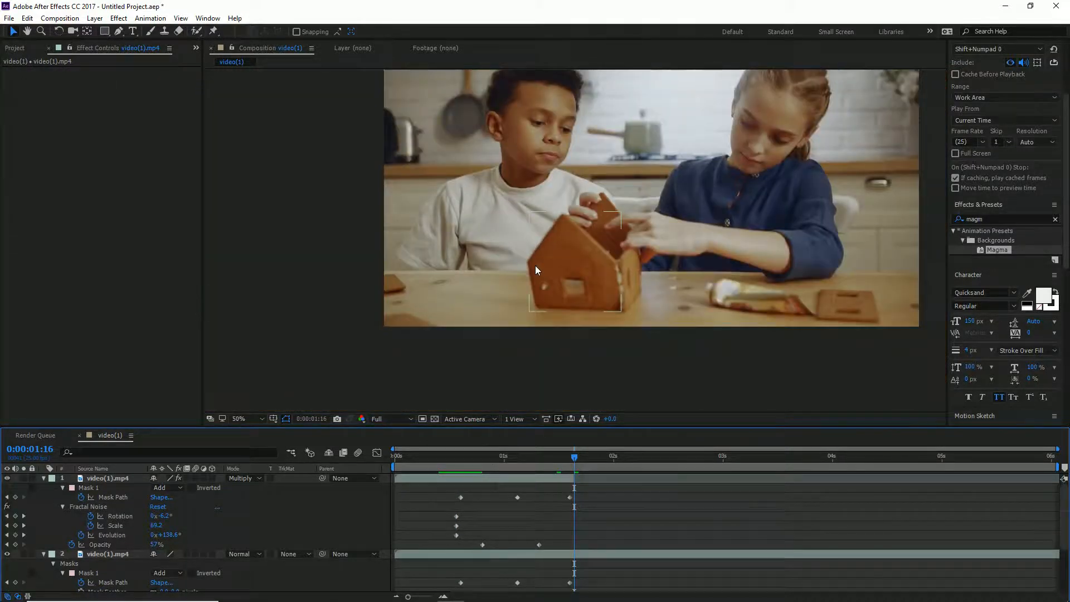
left_click(43, 478)
left_click(44, 487)
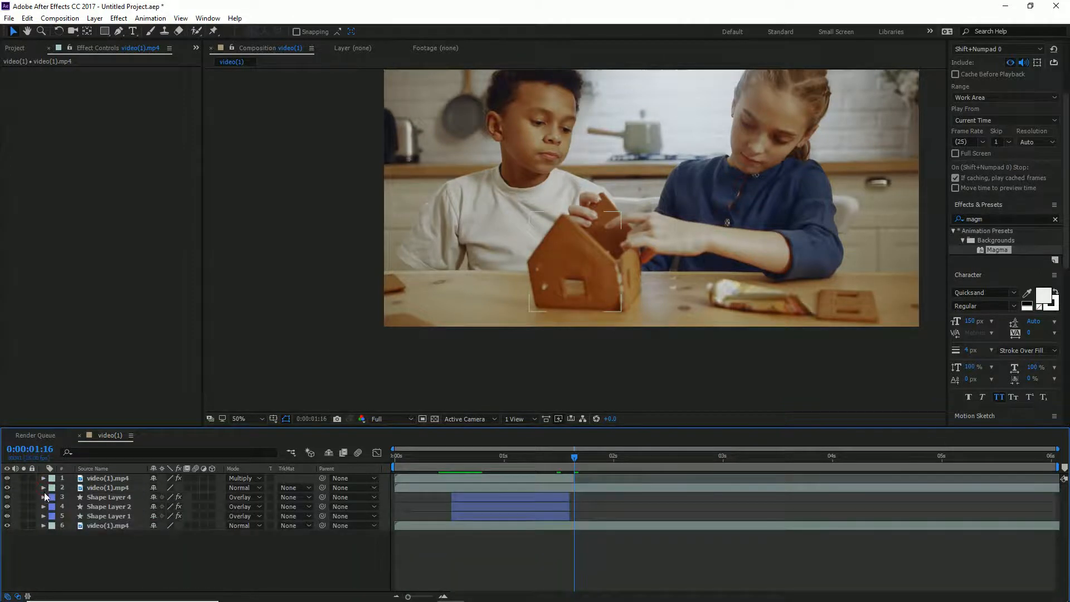
mouse_move(483, 458)
left_mouse_down()
mouse_move(461, 457)
mouse_move(491, 459)
left_mouse_up()
left_click_drag(7, 497, 7, 517)
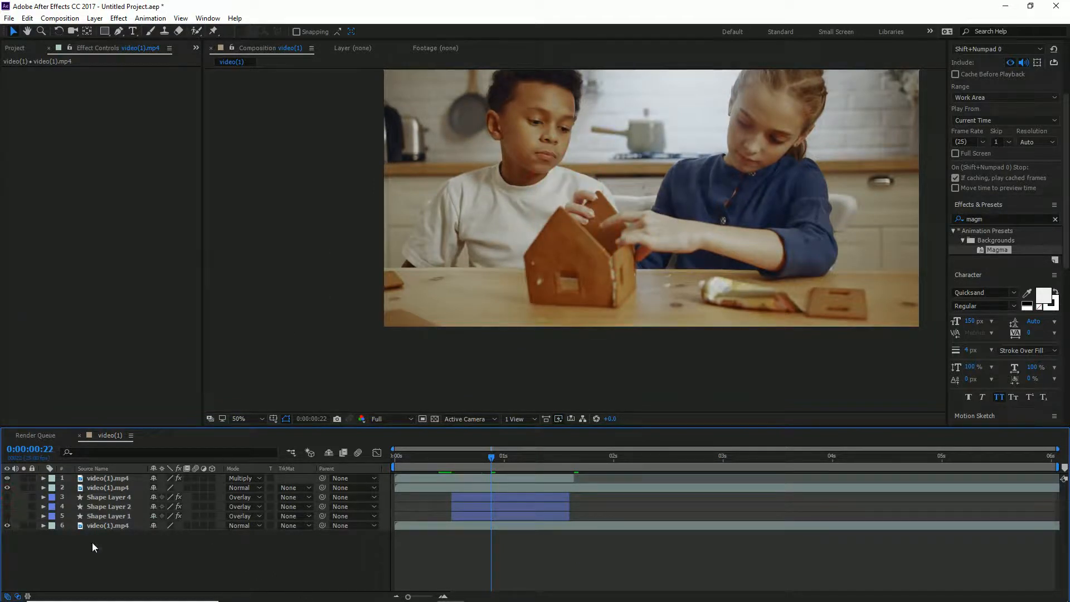
Step: Create a new red solid layer at the composition's size
left_click(94, 18)
mouse_move(123, 30)
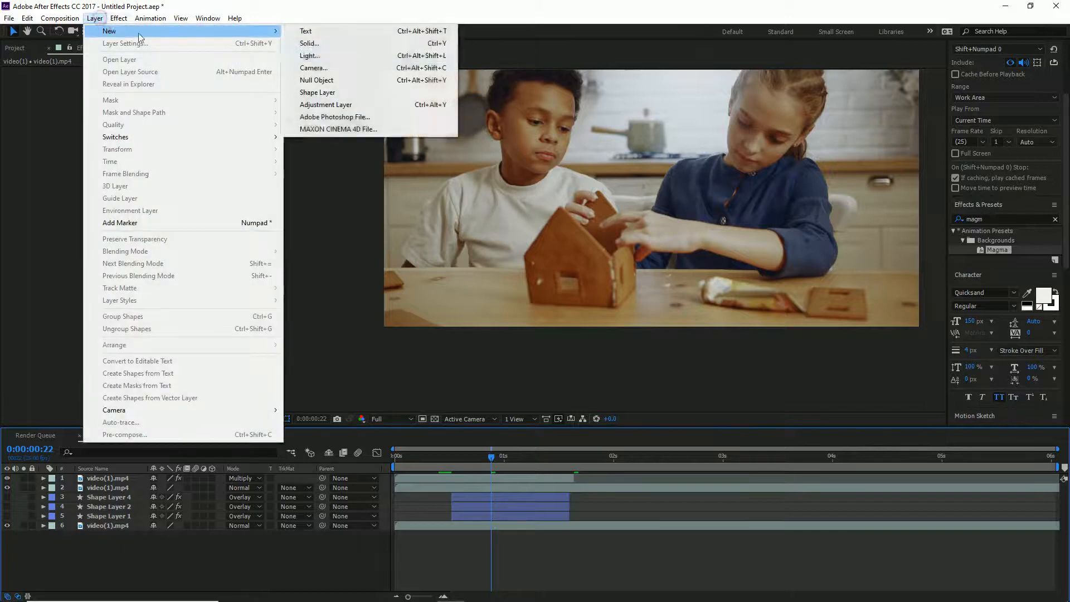
left_click(325, 43)
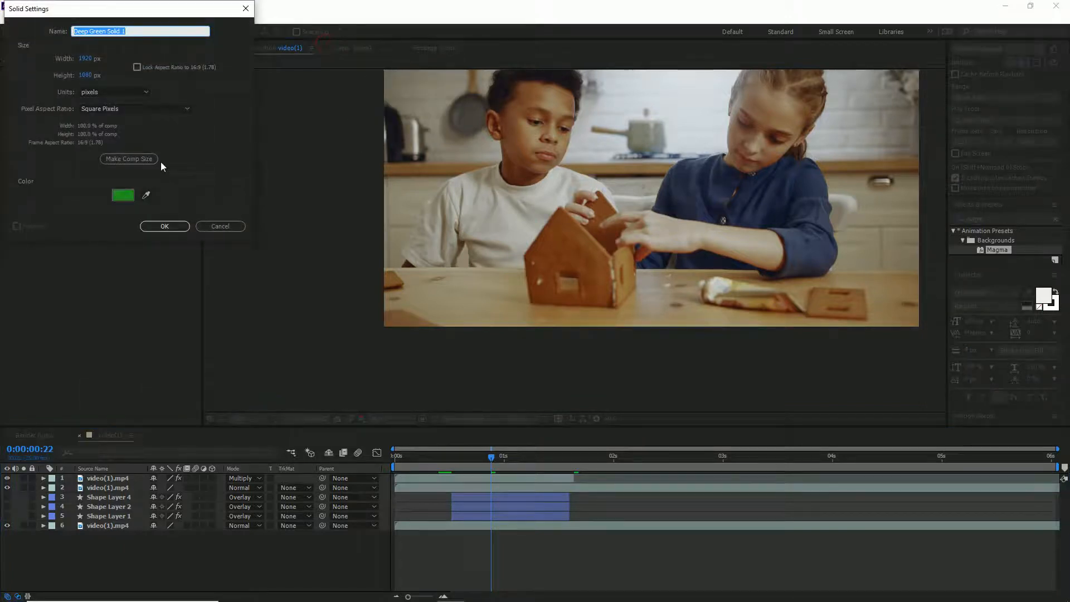
left_click(124, 195)
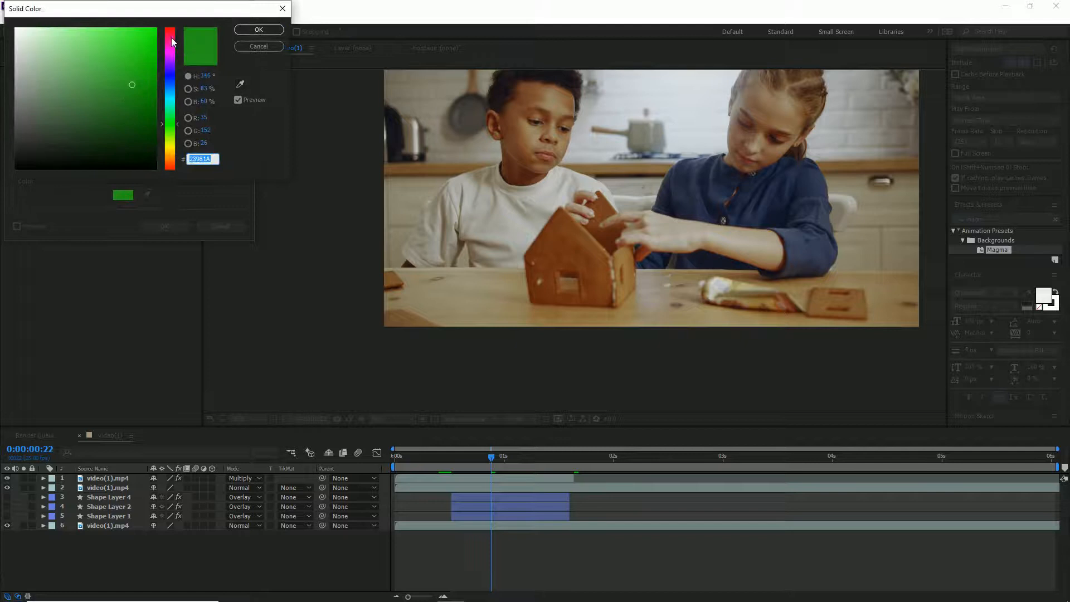
left_click(171, 38)
left_click(265, 30)
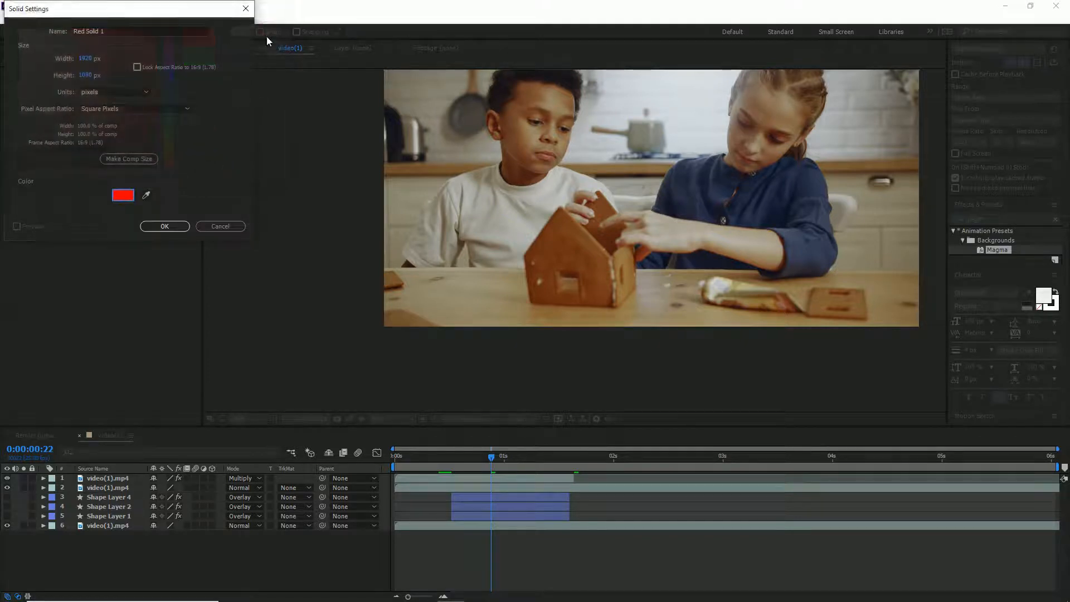
left_click(165, 224)
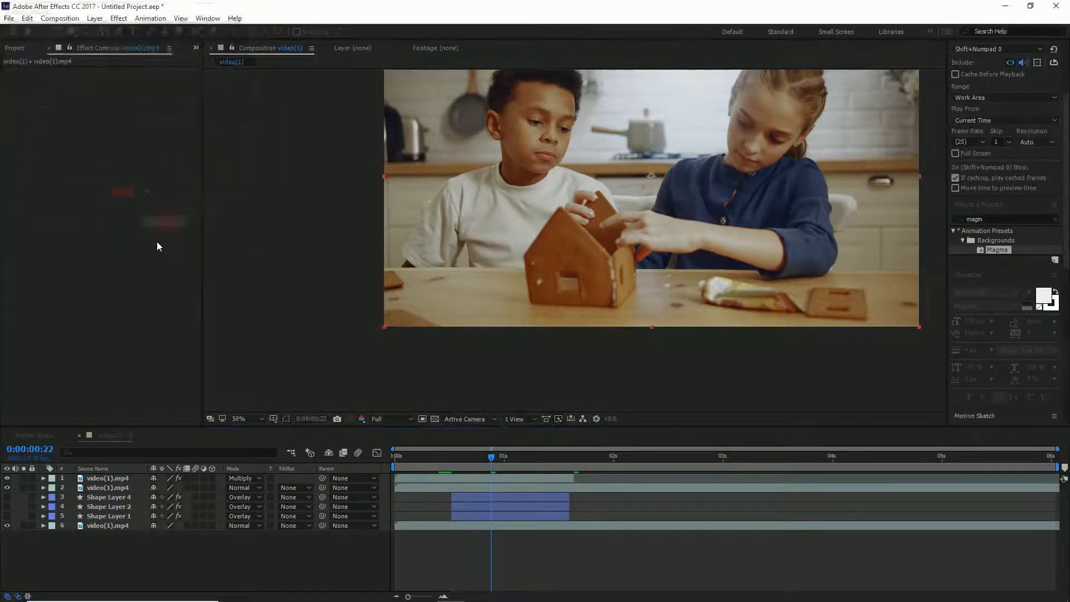
Step: Find the Lightning - Horizontal preset and apply it to the red solid layer
left_click(1011, 220)
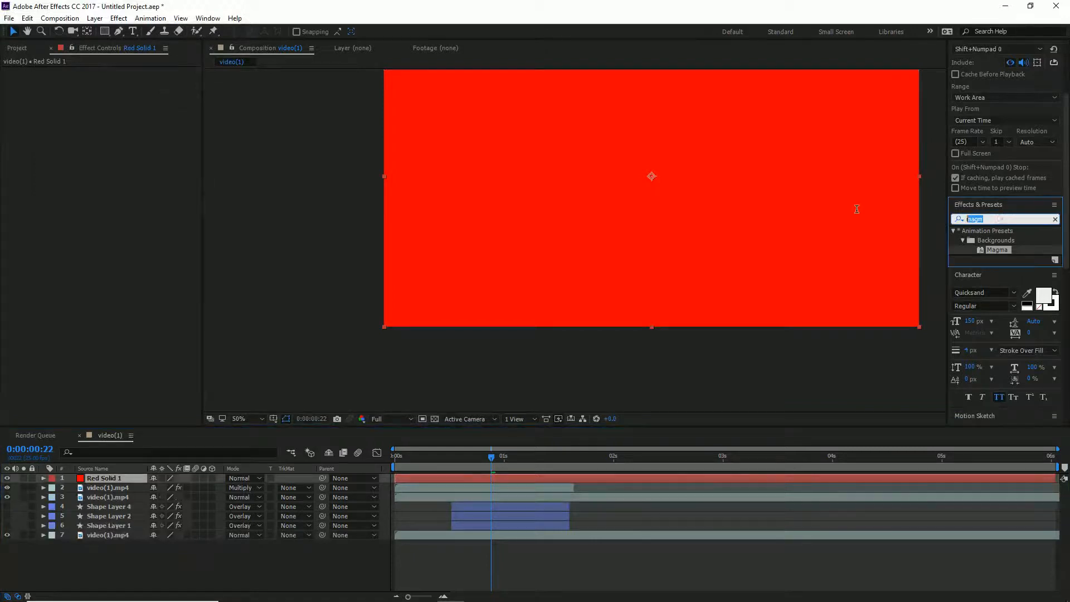
type("lighte")
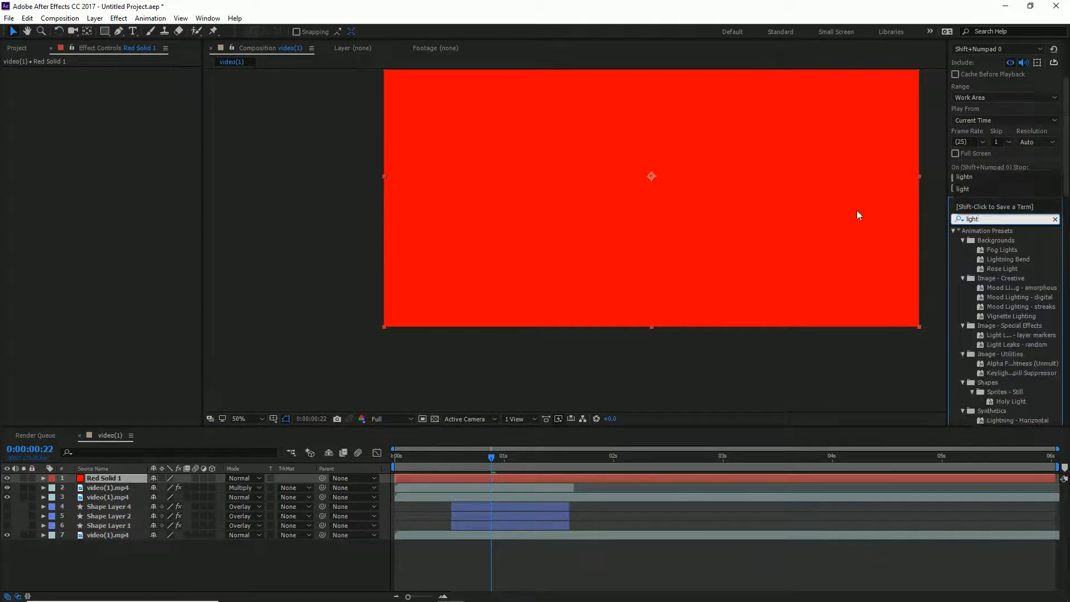
key("BackSpace")
type("in")
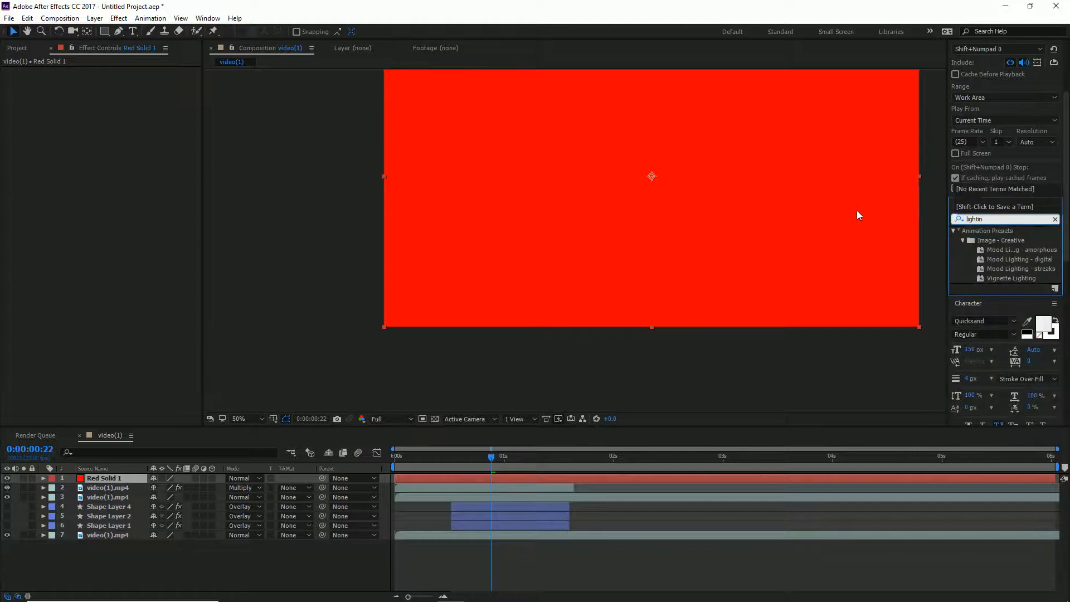
key("BackSpace")
key("BackSpace")
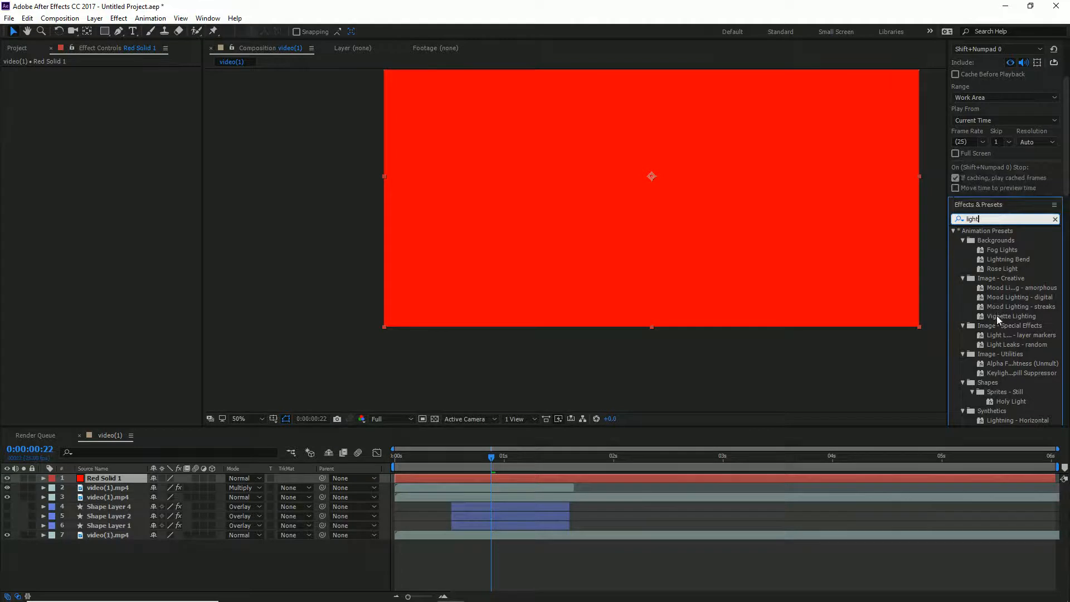
scroll(999, 327, "down", 1)
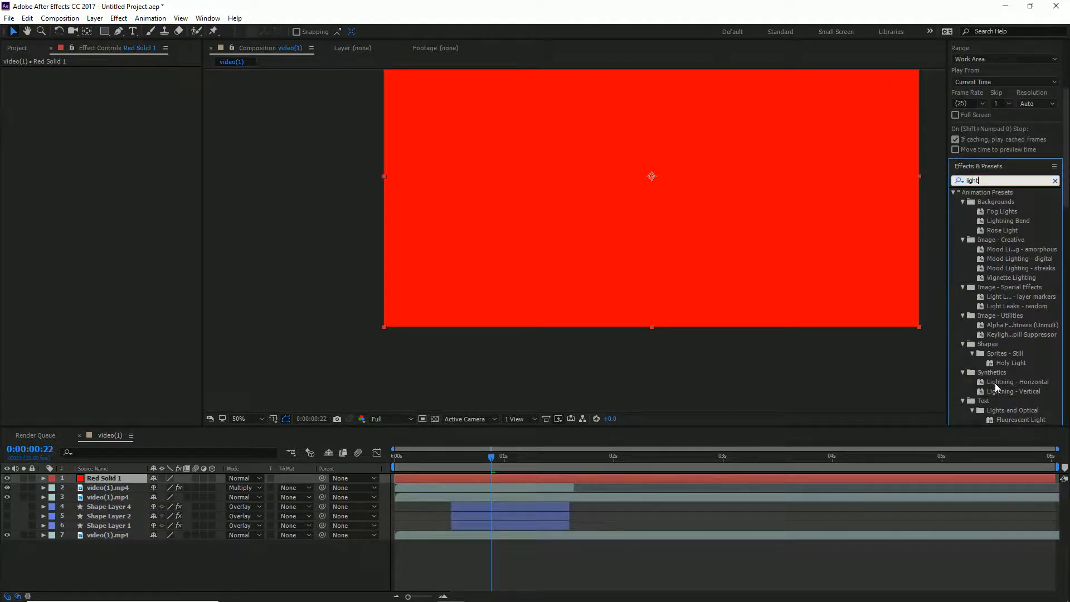
left_click_drag(1011, 383, 560, 322)
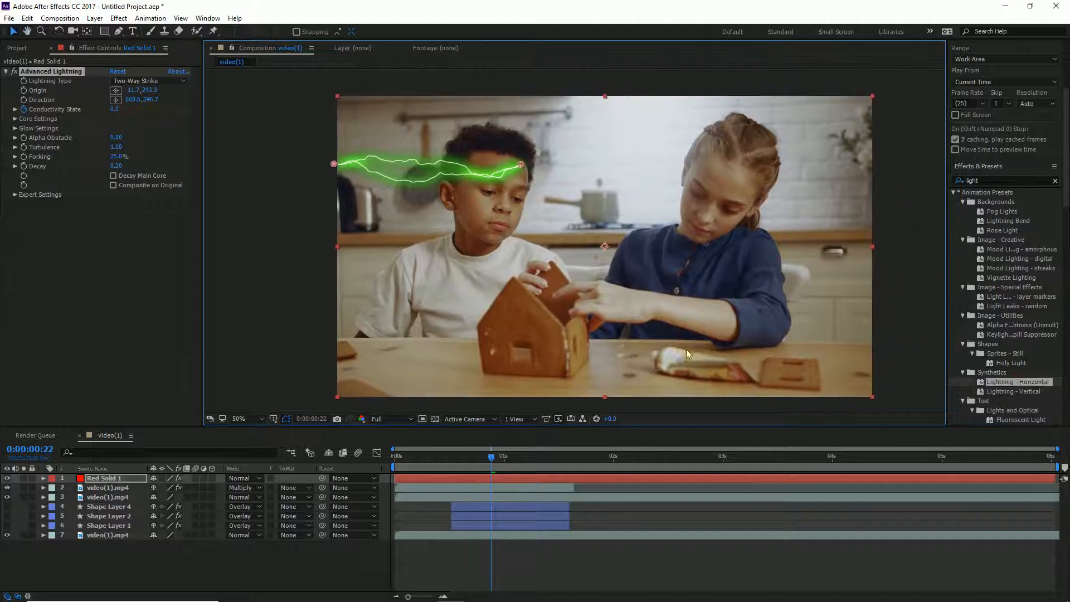
Step: At 0:00:00:16, place the lightning's origin on the boy's eye and its direction point on the gingerbread house's front wall
left_click(465, 457)
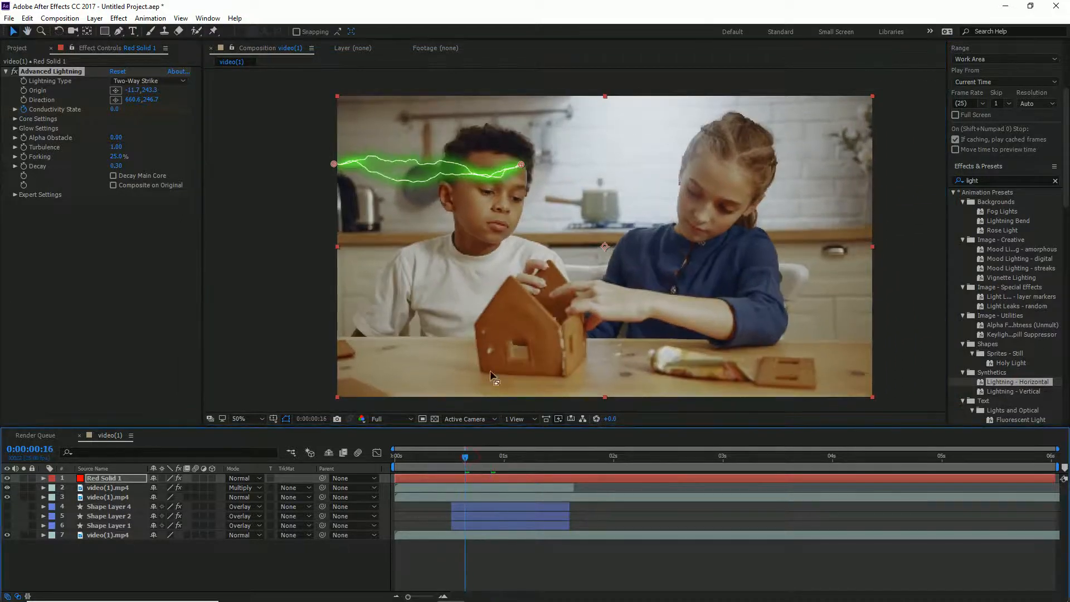
left_click_drag(522, 166, 525, 244)
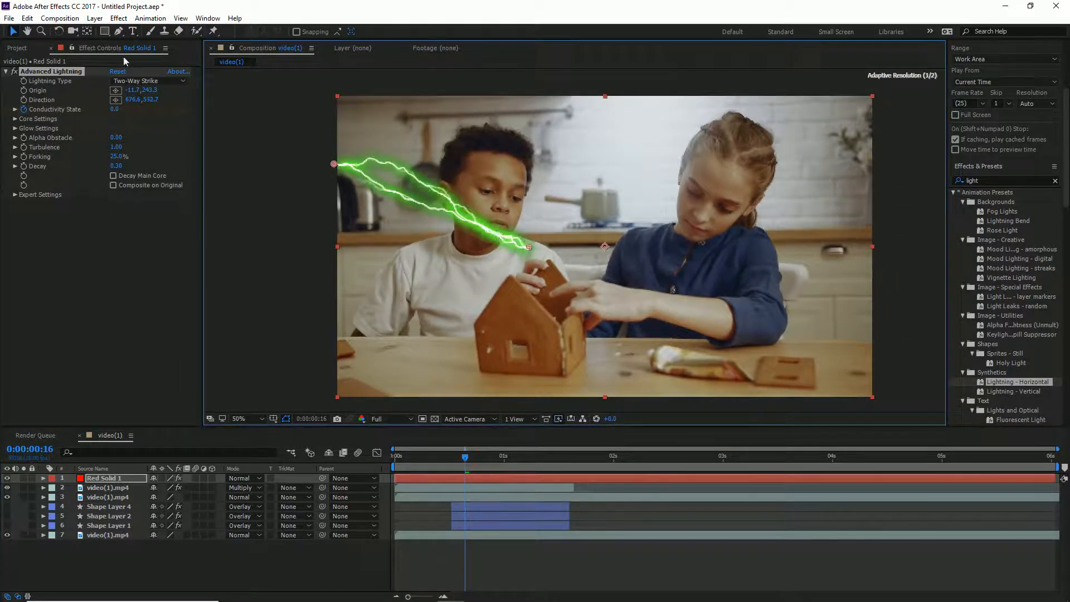
left_click(116, 90)
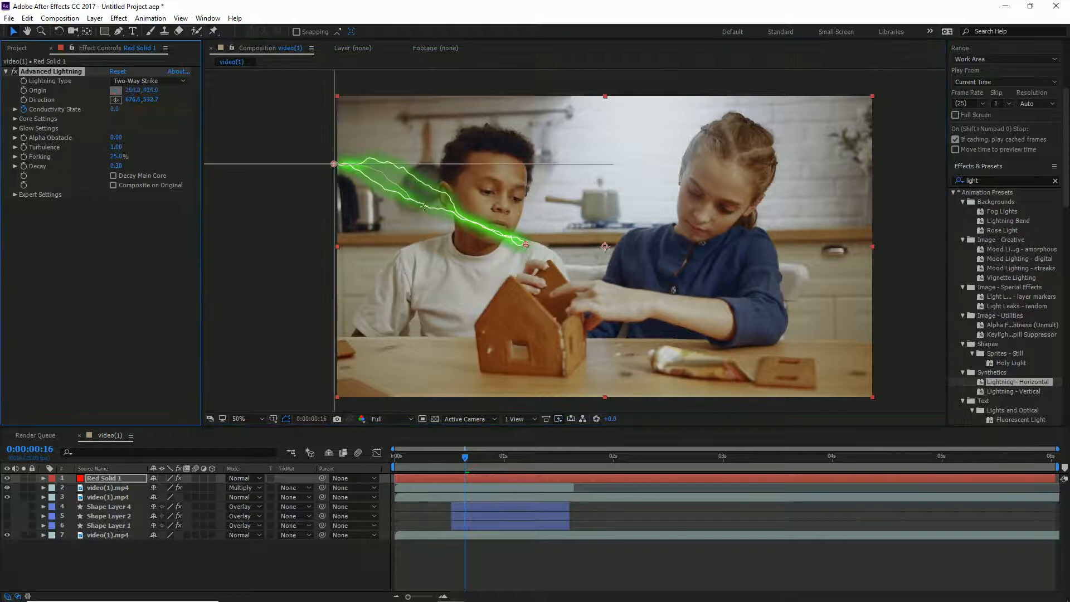
left_click(488, 190)
left_click(115, 99)
left_click(532, 324)
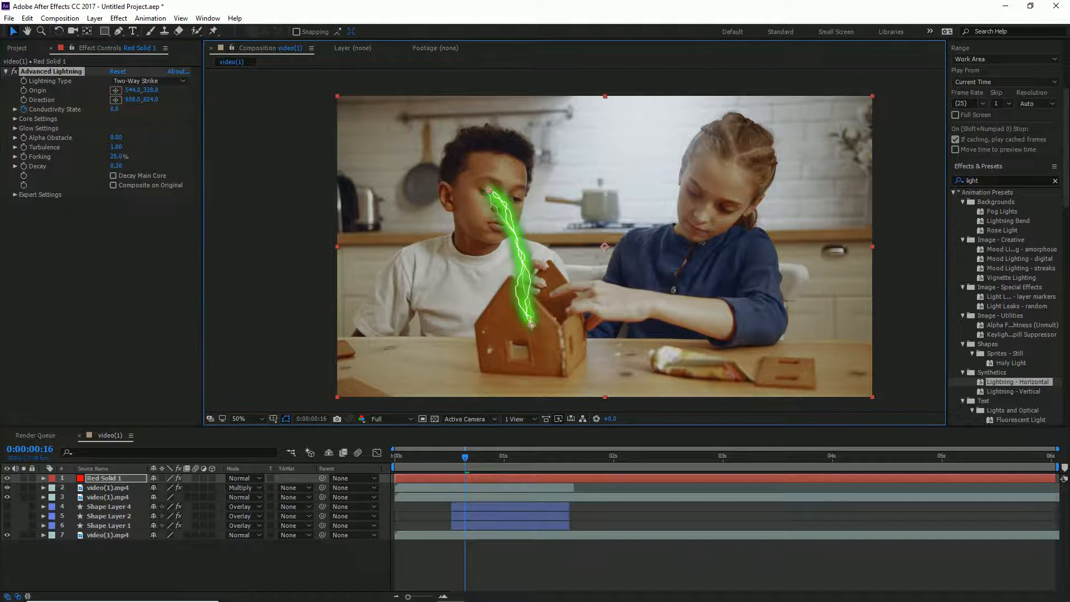
Step: Retime the lightning's Conductivity State keyframes to the beam shape layers' start and end, and move the red solid below the two masked video layers
left_click_drag(468, 455, 443, 456)
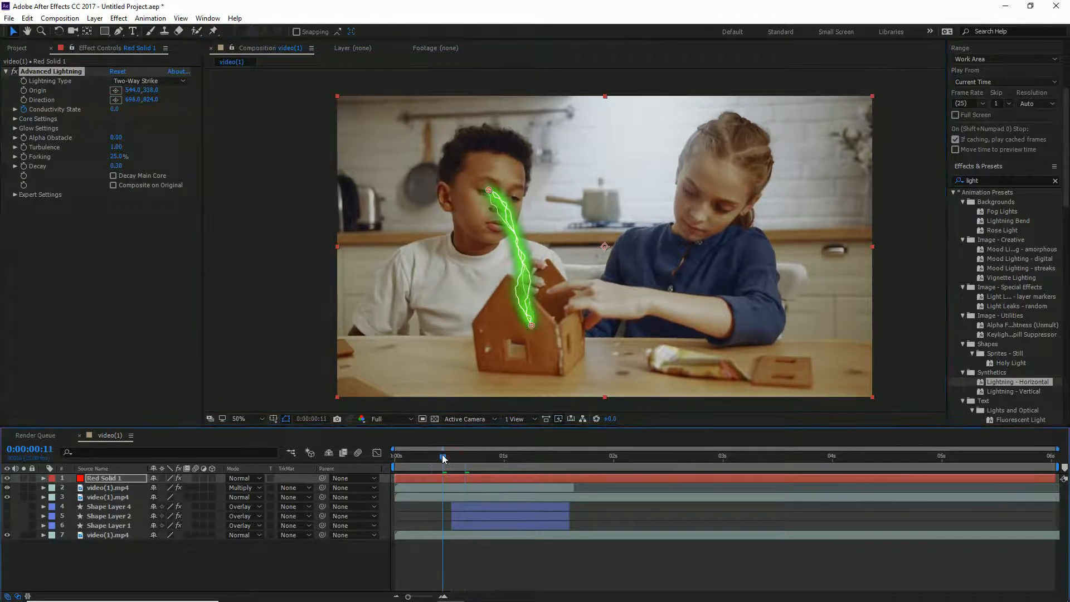
key("space")
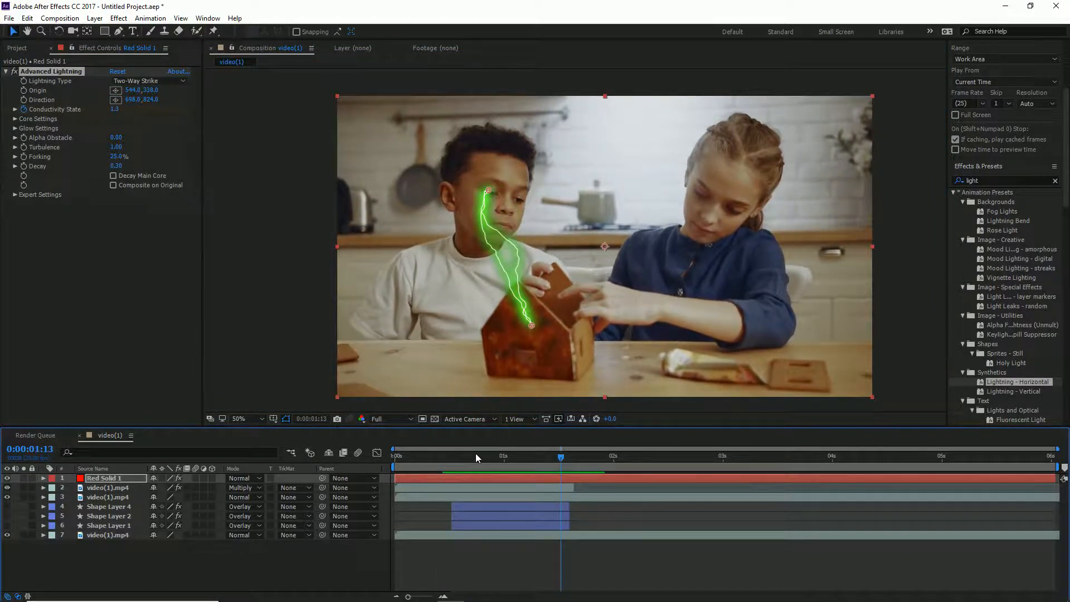
key("u")
left_click_drag(490, 497, 453, 496)
left_click_drag(1033, 497, 568, 497)
left_click(435, 457)
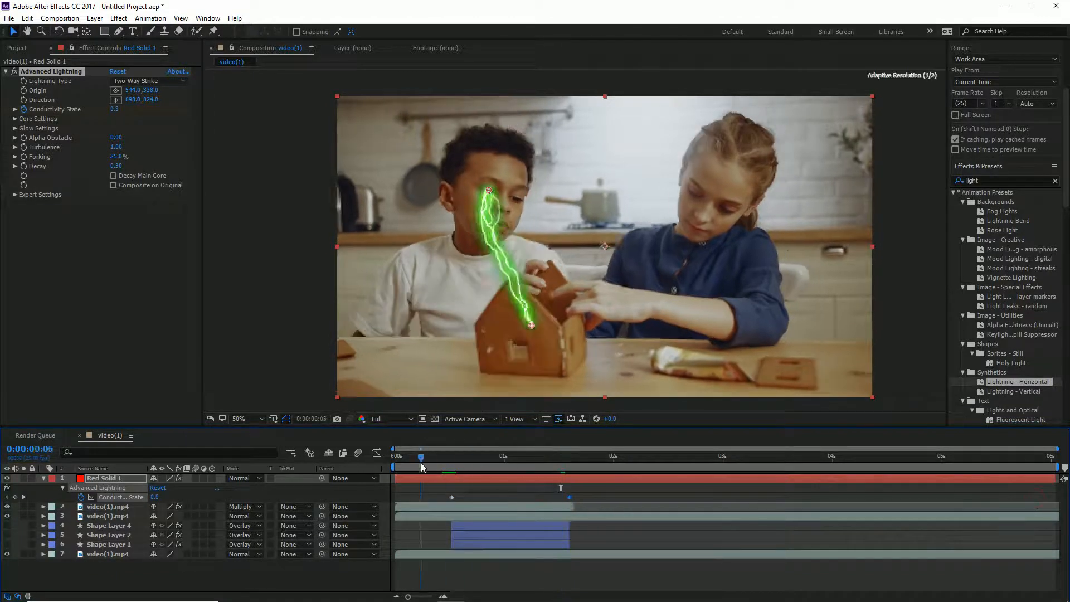
key("space")
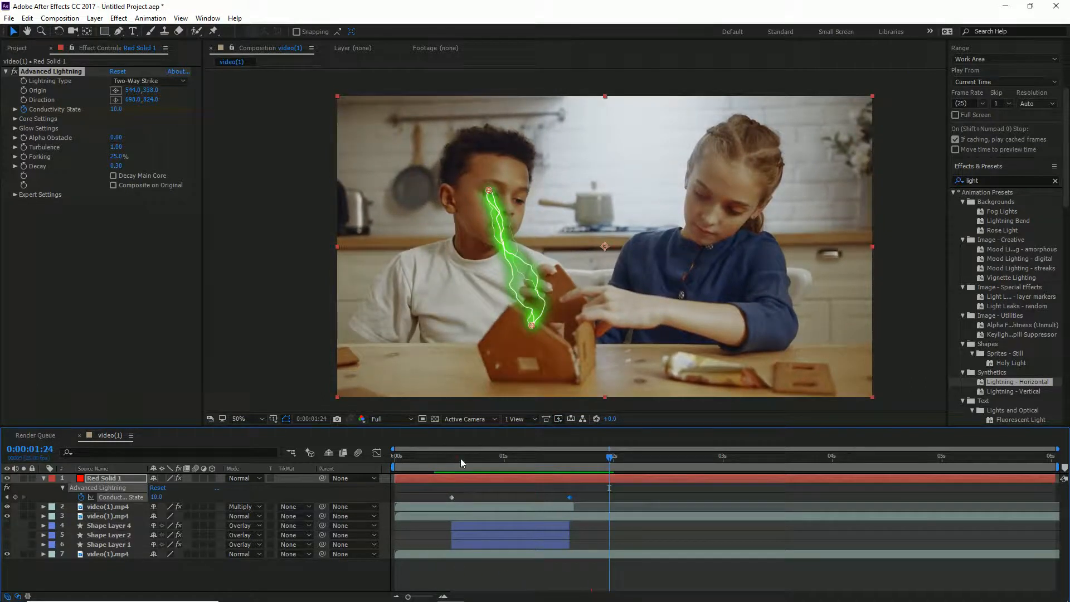
left_click_drag(121, 477, 125, 520)
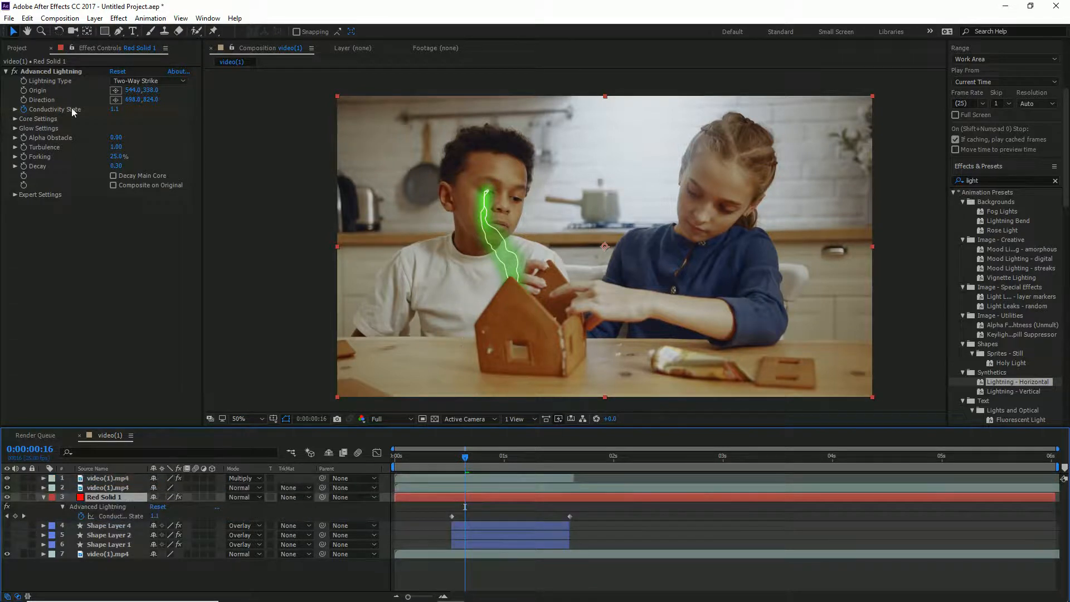
Step: Expand the lightning's Core and Glow Settings and change the Glow Color to a strong red
left_click(15, 119)
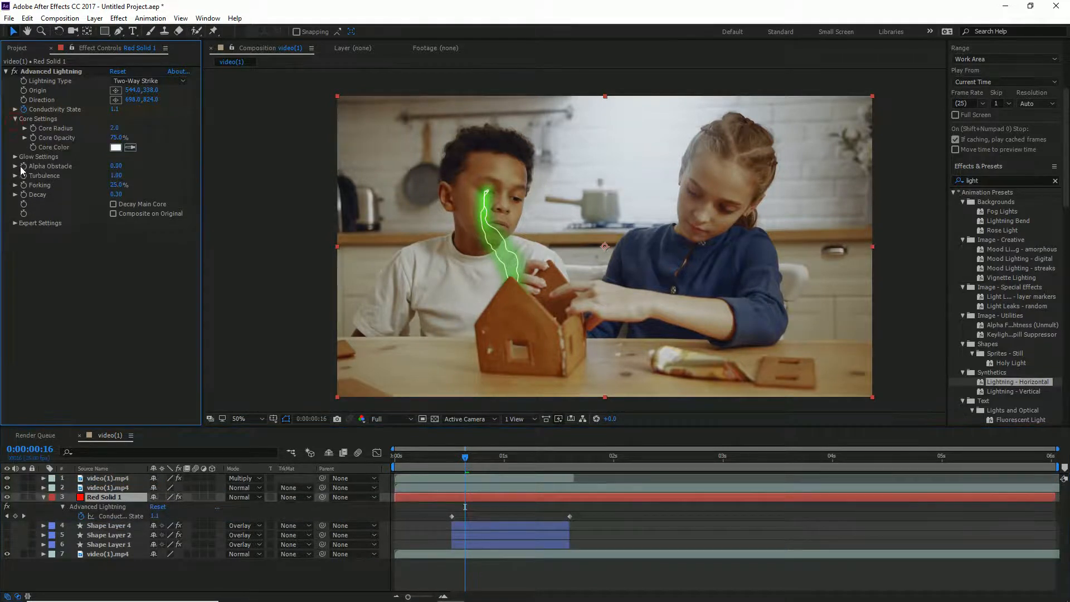
left_click(15, 158)
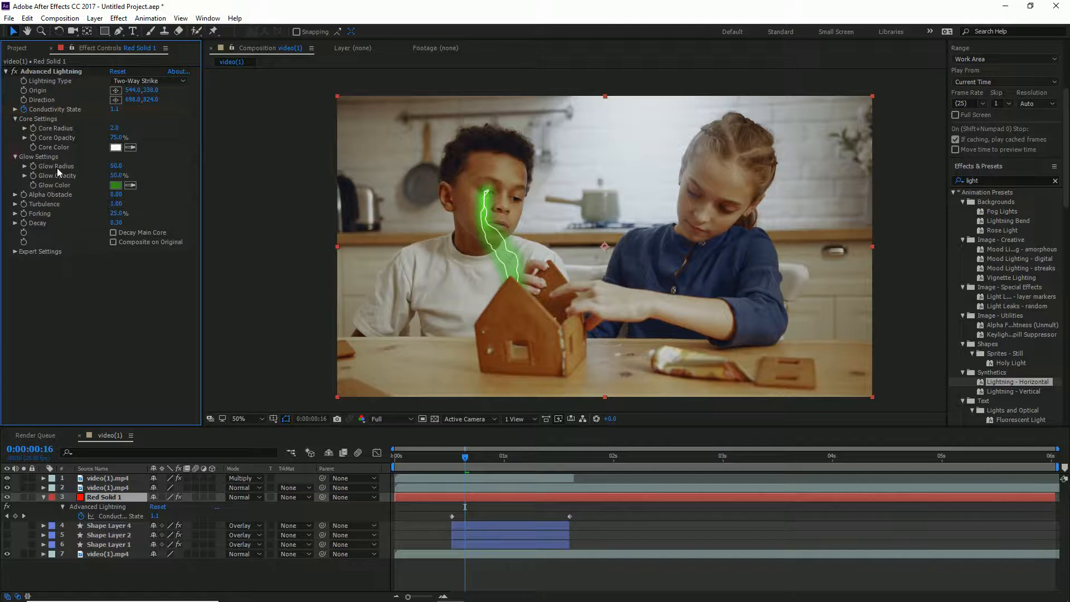
left_click(116, 184)
left_click(170, 28)
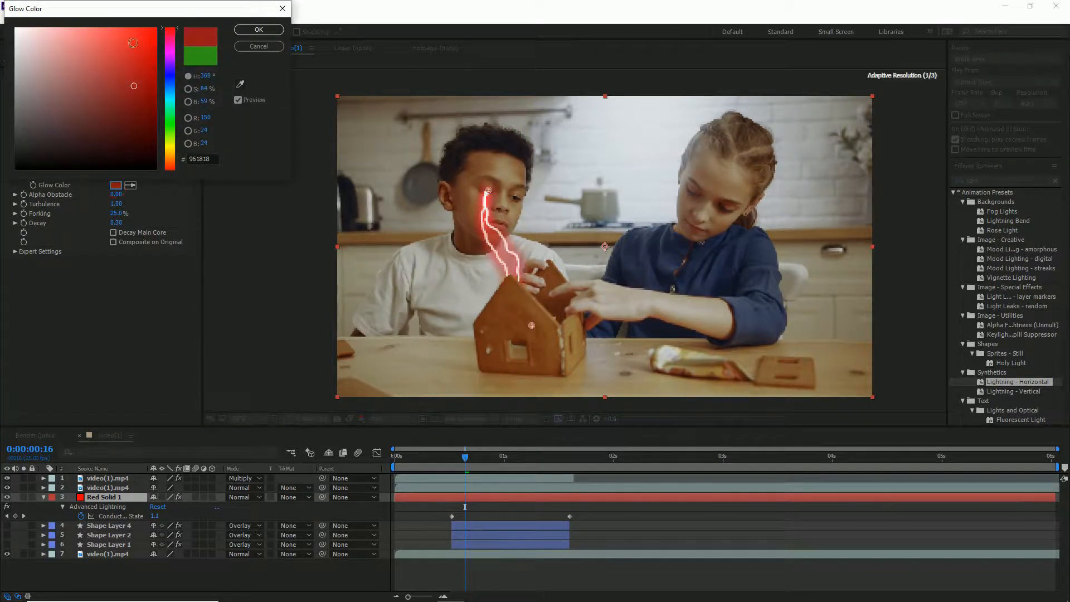
left_click(151, 46)
left_click(259, 29)
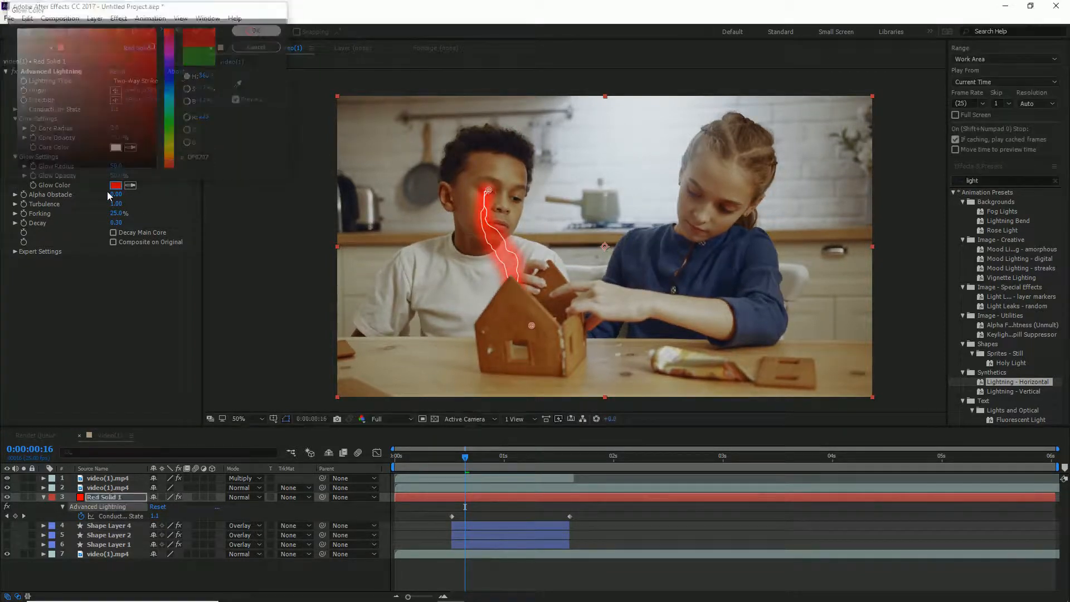
Step: Set the lightning's Core Color to olive yellow 8CA100
left_click(121, 148)
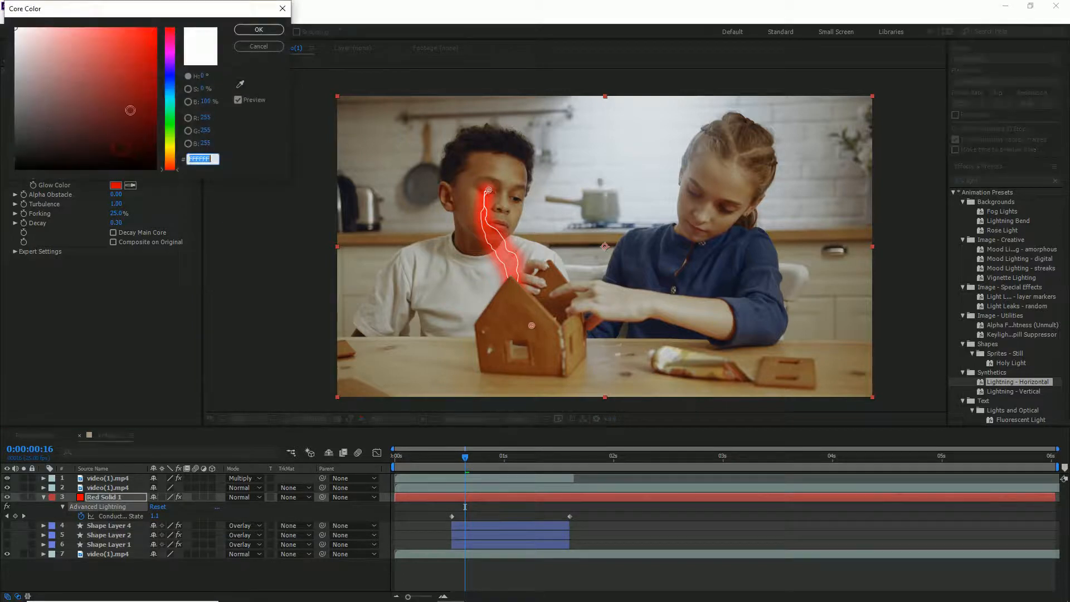
left_click(175, 144)
left_click(135, 79)
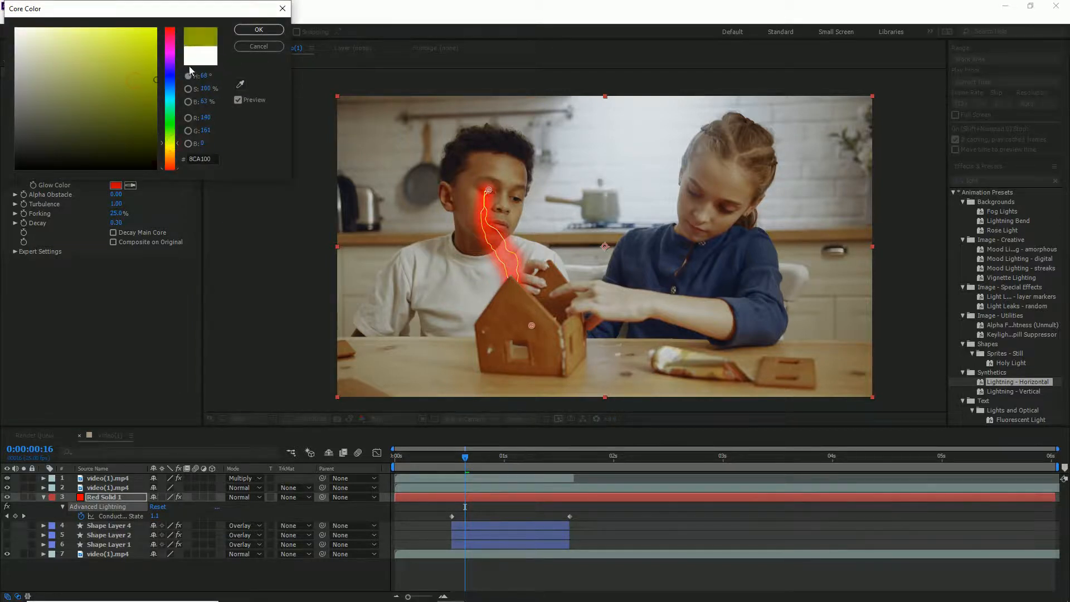
left_click(258, 30)
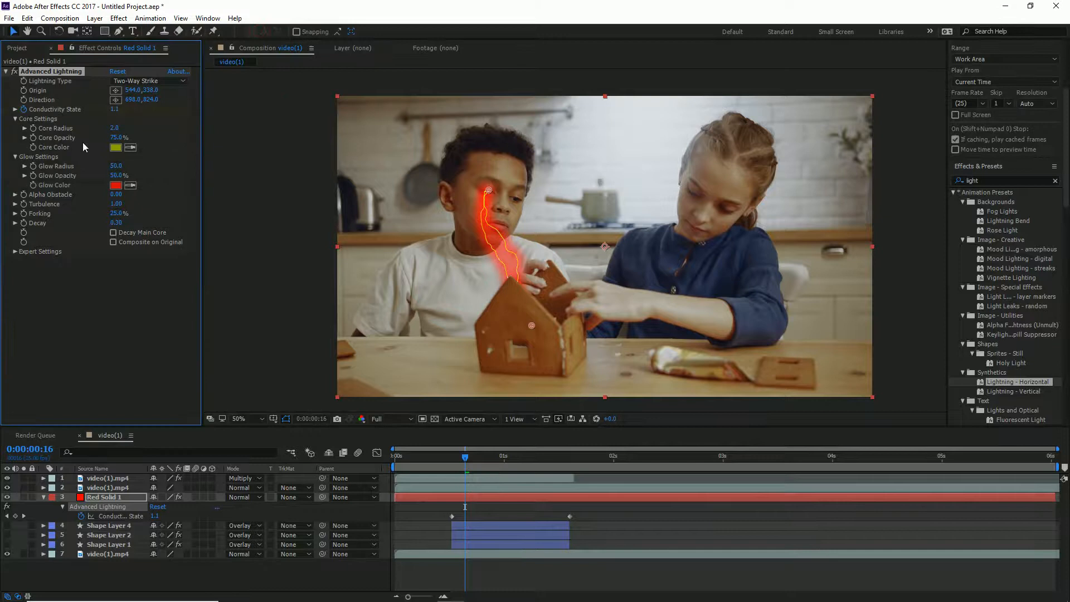
Step: Set Core Radius to 3.1, Glow Radius to 65.6, Glow Opacity to 48%, Turbulence to 1.81, Forking to 89% and Decay to 1.26
left_click_drag(113, 131, 121, 131)
left_click_drag(116, 165, 594, 224)
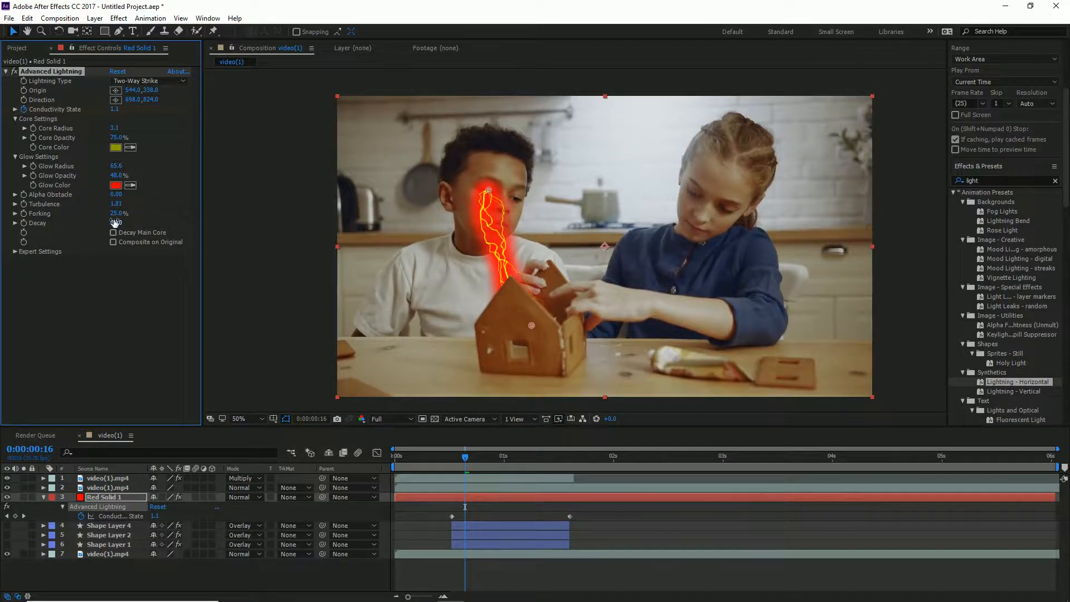
left_click_drag(116, 220, 153, 213)
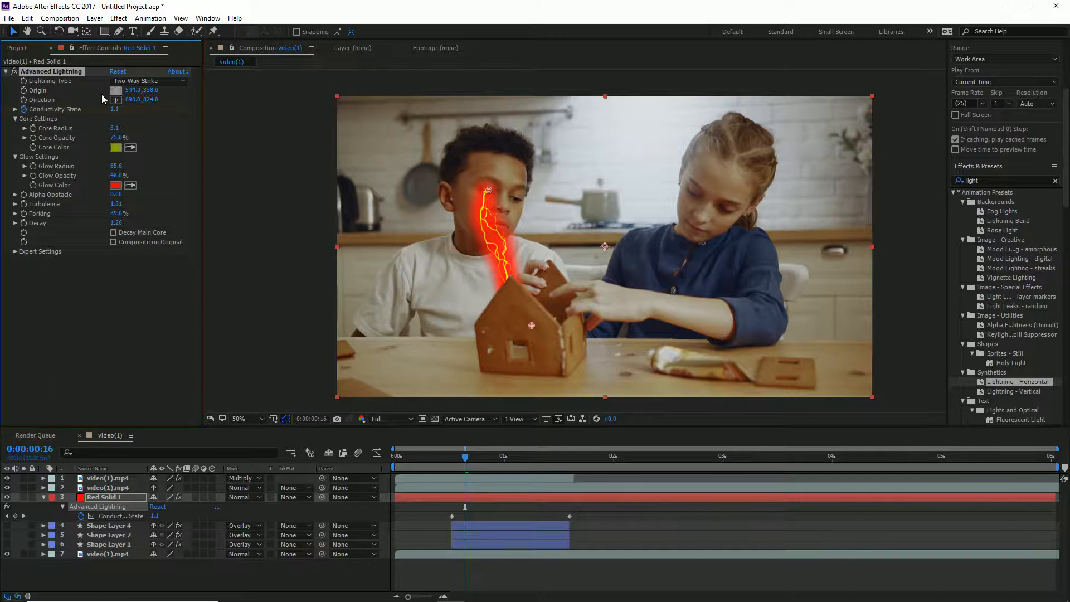
Step: Try the Direction lightning type with its direction point moved up toward the house's roof
left_click(141, 82)
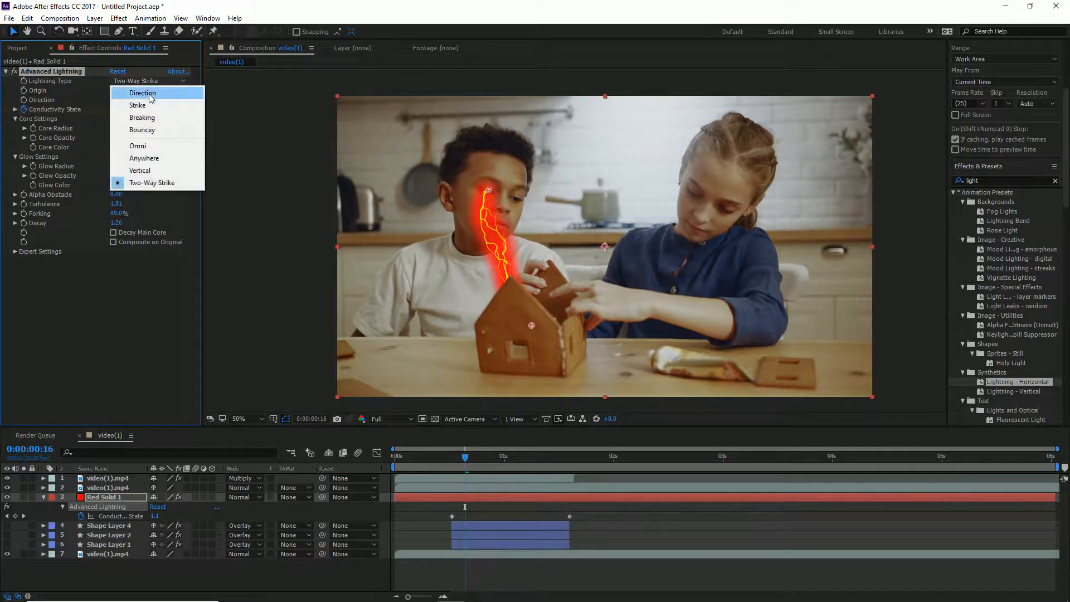
left_click(142, 93)
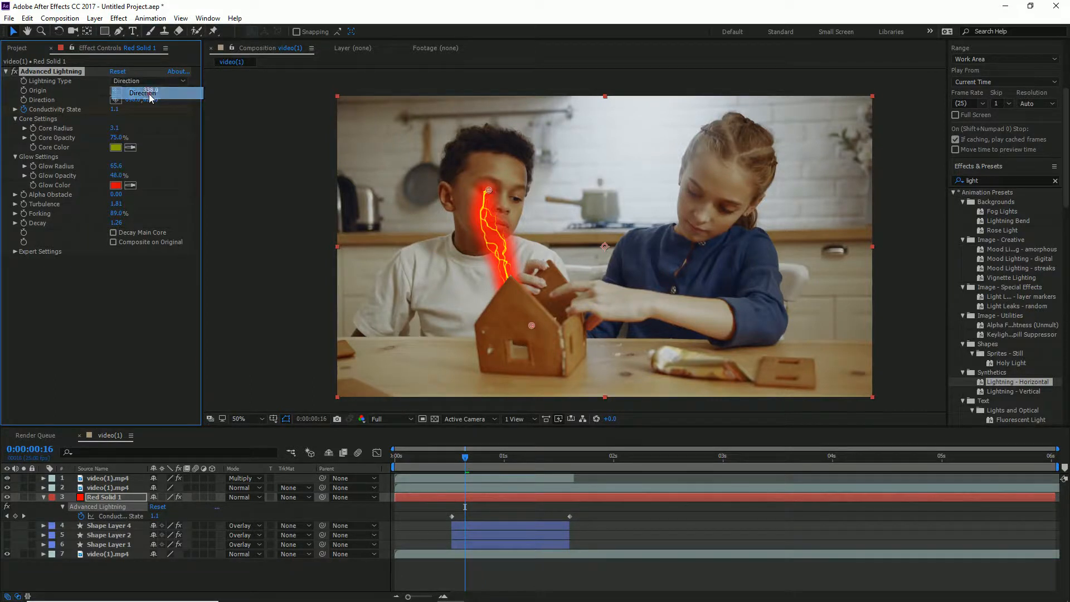
left_click_drag(531, 332, 535, 301)
Step: Use the Strike lightning type with its direction point on the house's front wall, and set Decay to 0.88
left_click(137, 82)
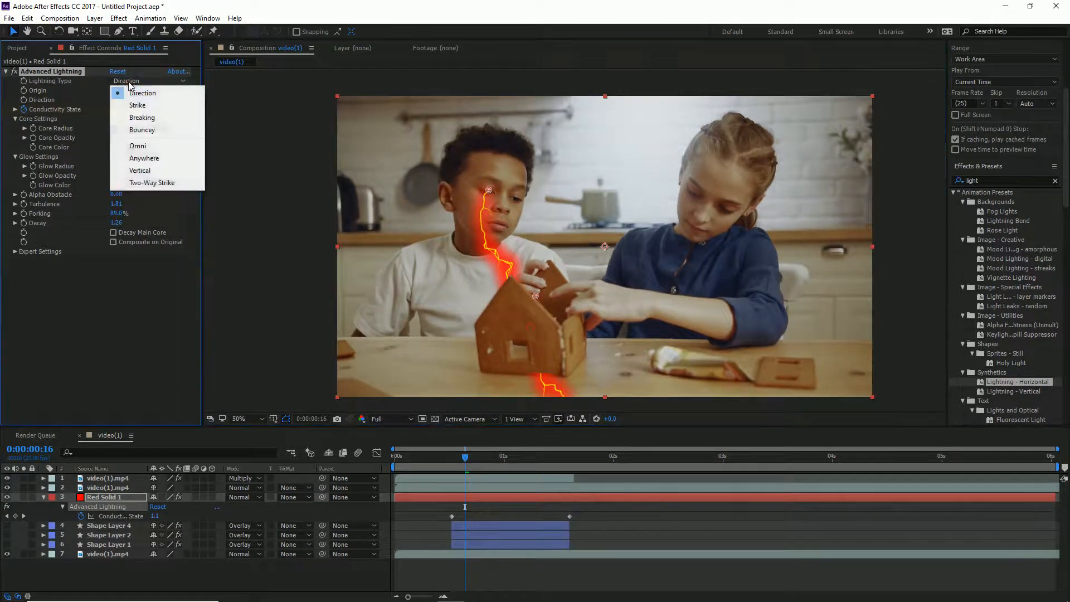
left_click(160, 107)
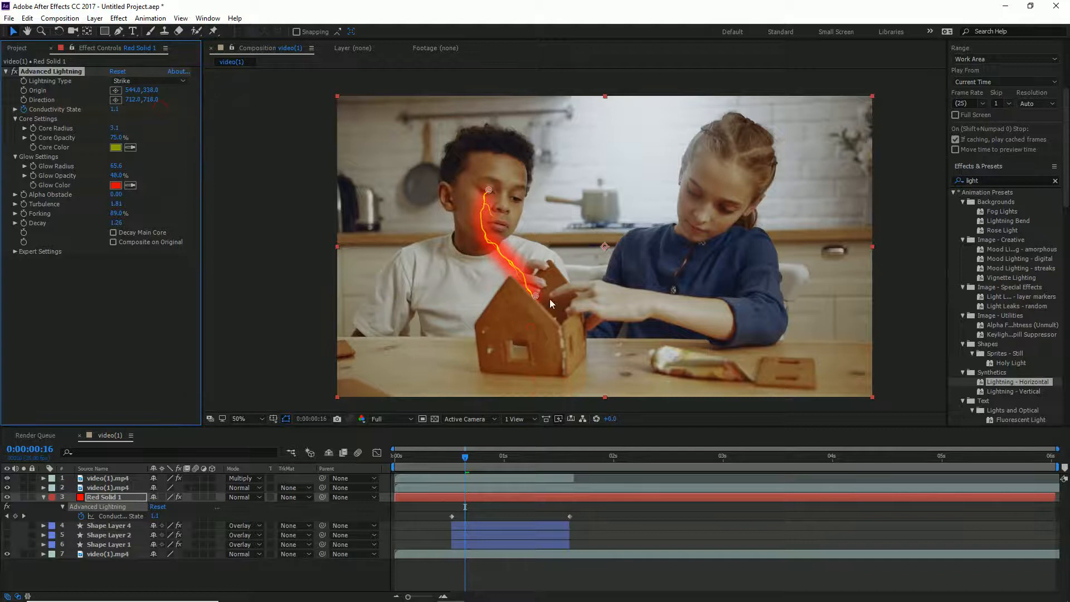
left_click_drag(536, 296, 531, 331)
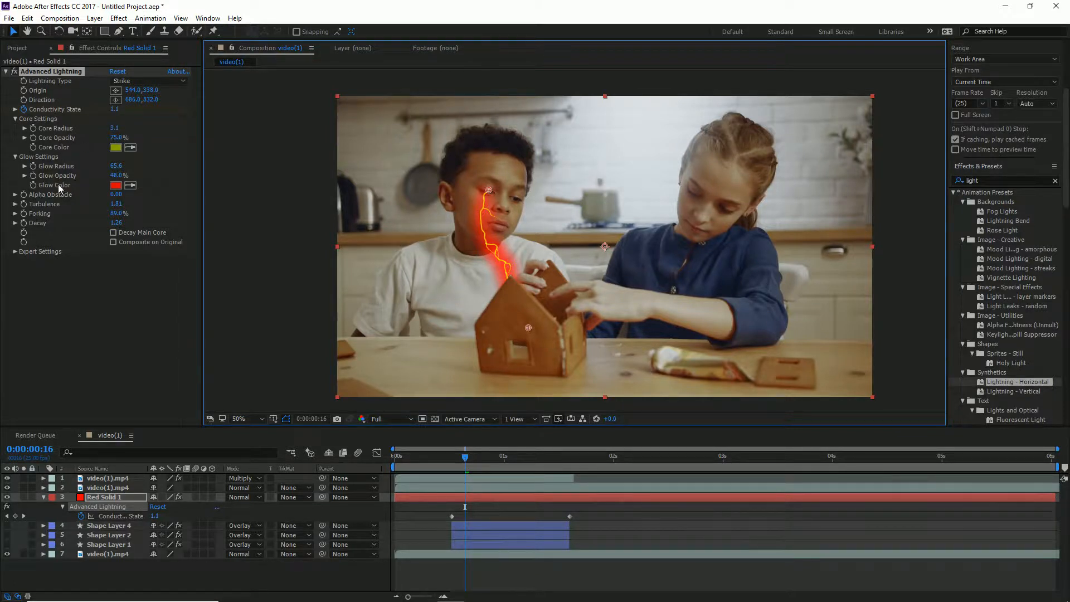
left_click_drag(116, 223, 740, 251)
left_click_drag(867, 263, 44, 252)
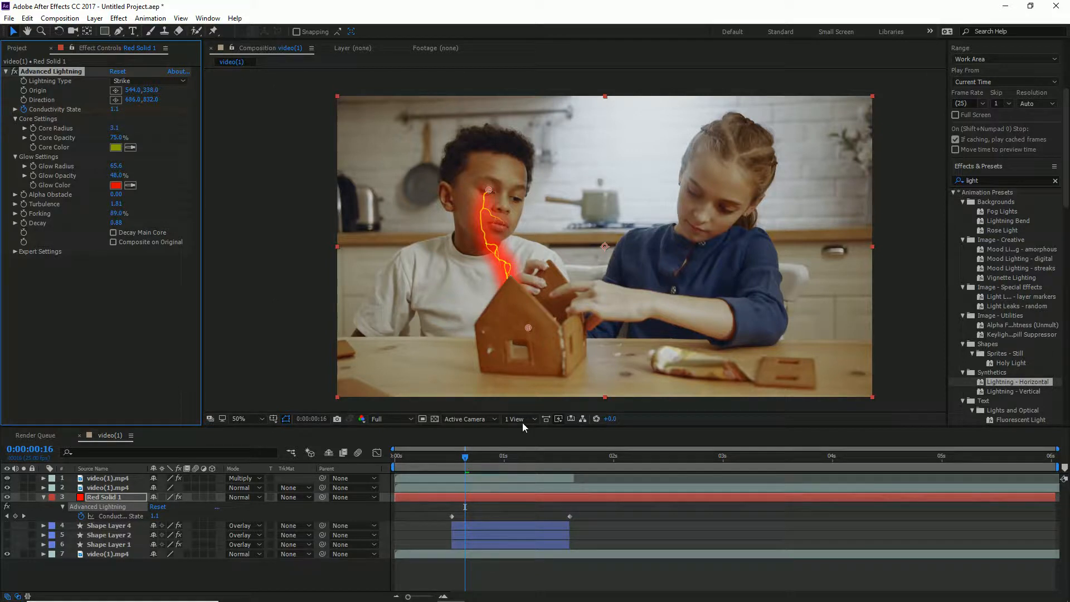
Step: Reposition the lightning's direction point slightly higher on the house's front wall at 0:00:00:17
left_click(469, 457)
left_click(114, 99)
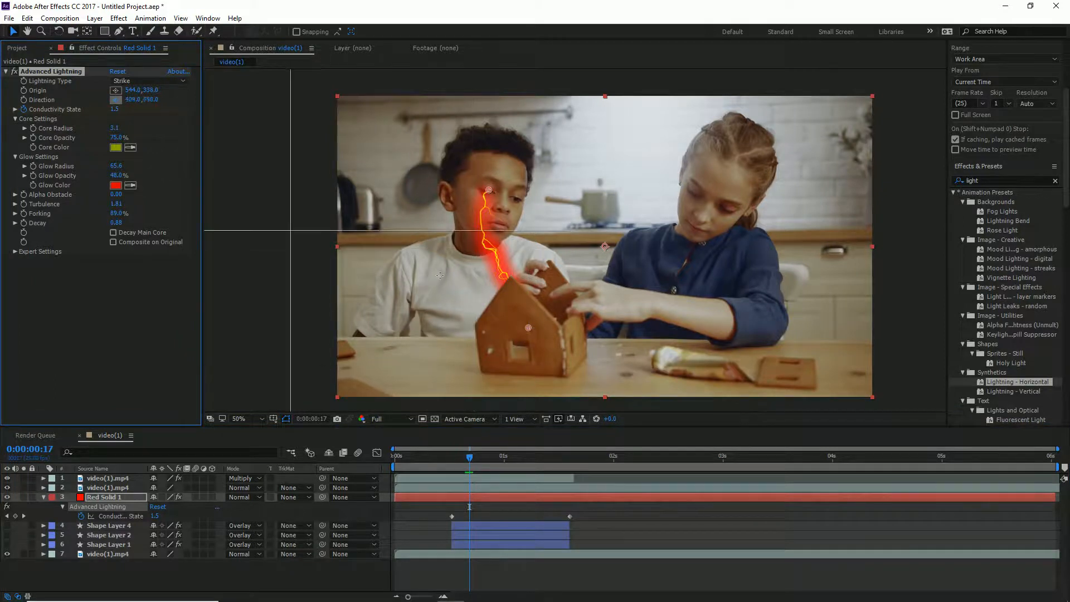
left_click(527, 323)
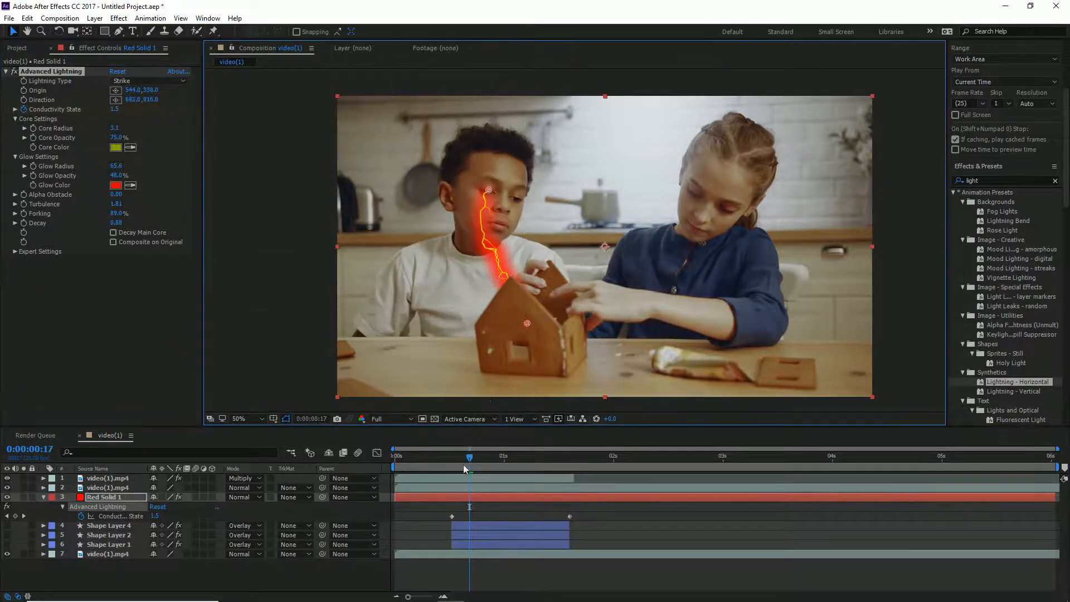
Step: At 0:00:00:14, place the lightning's direction point just below its origin at the boy's eye
left_click_drag(469, 458, 456, 458)
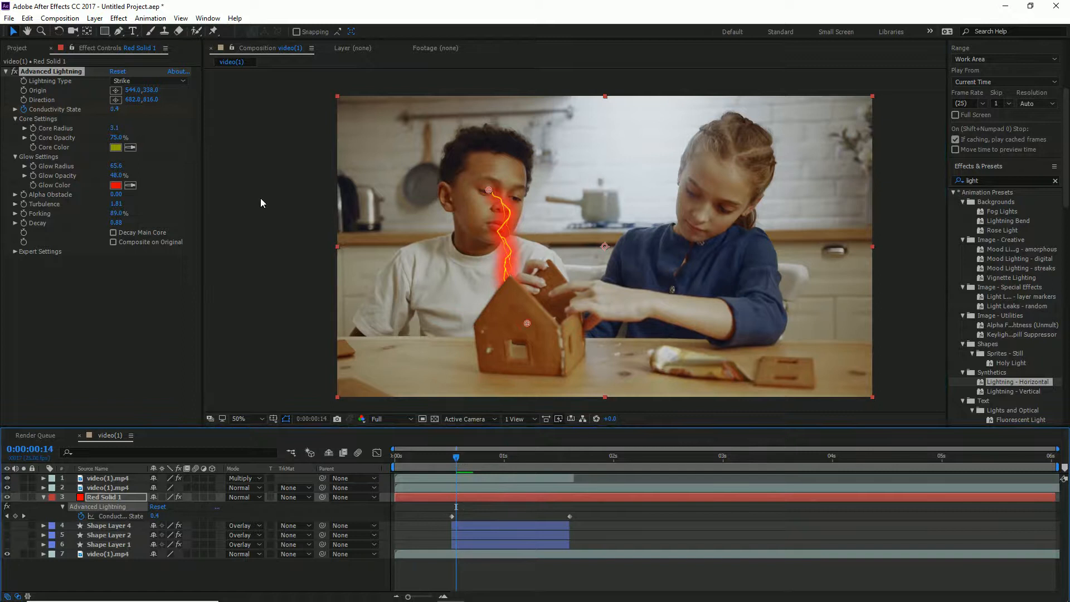
left_click(116, 99)
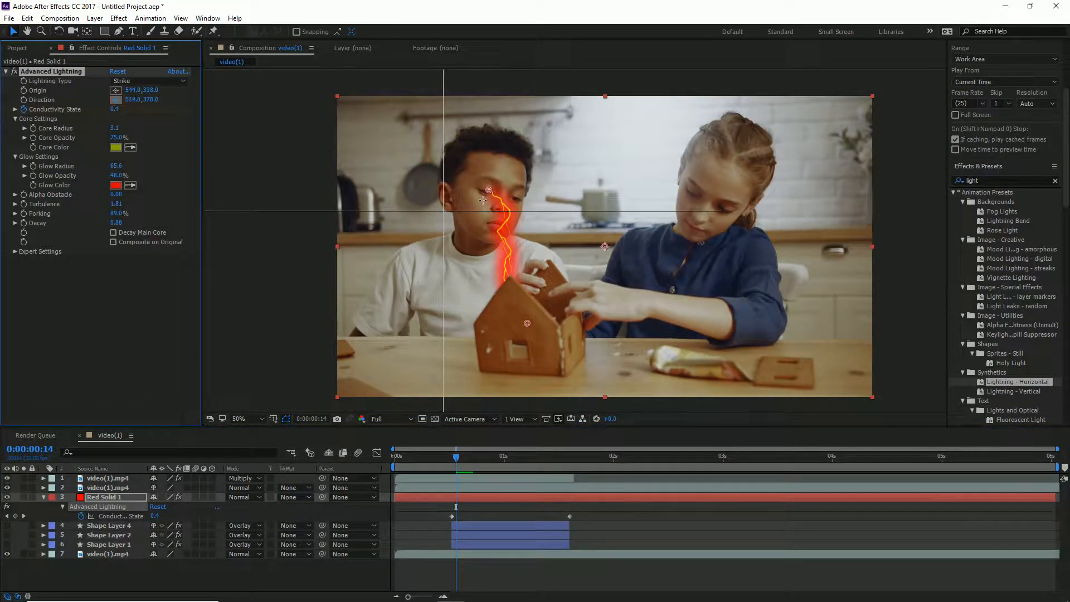
left_click(495, 198)
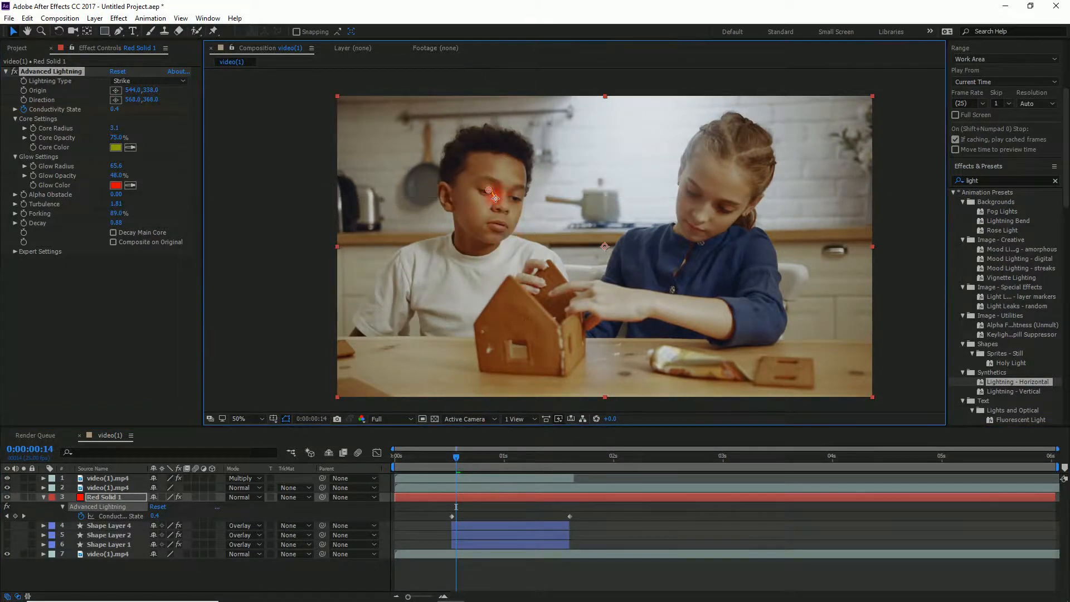
Step: Keyframe the lightning's Direction at 0:00:00:14, move its point onto the house's front wall at 0:00:00:17, and preview the strike
left_click_drag(456, 458, 434, 458)
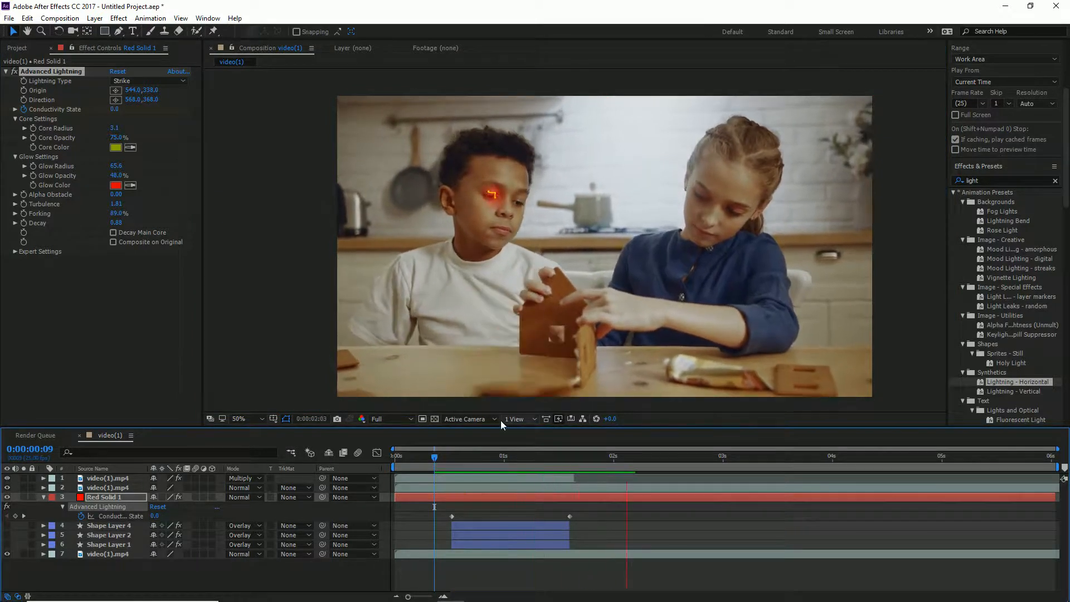
left_click_drag(452, 458, 456, 462)
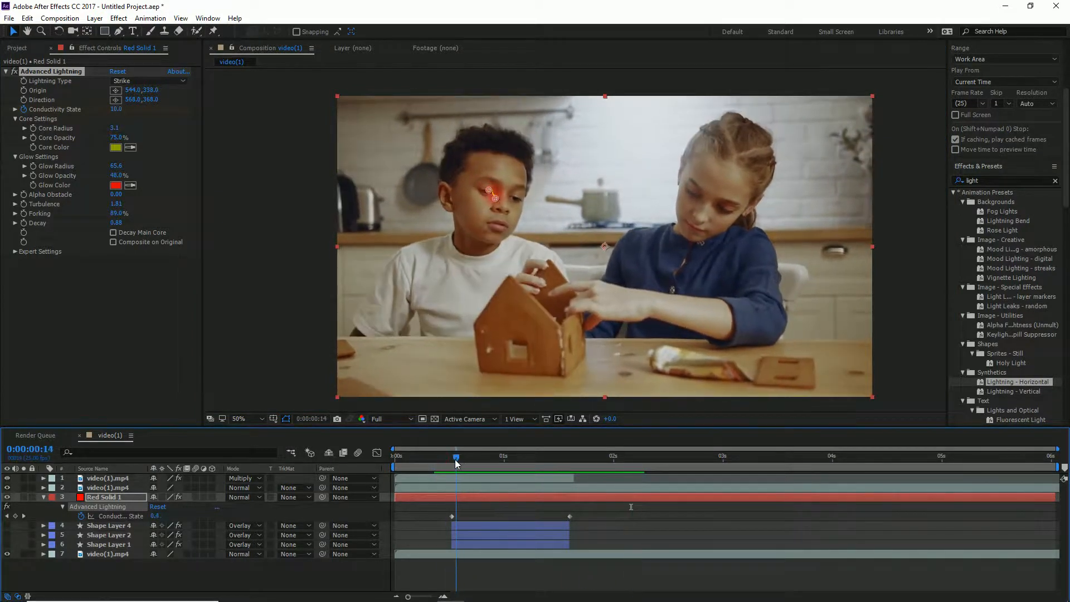
left_click(30, 102)
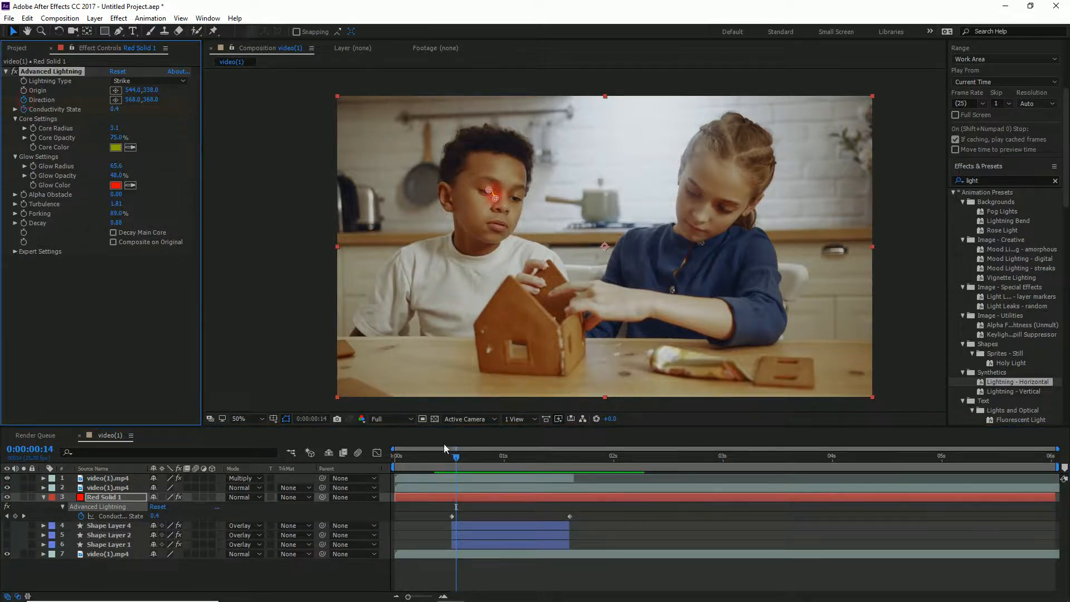
left_click_drag(457, 458, 468, 462)
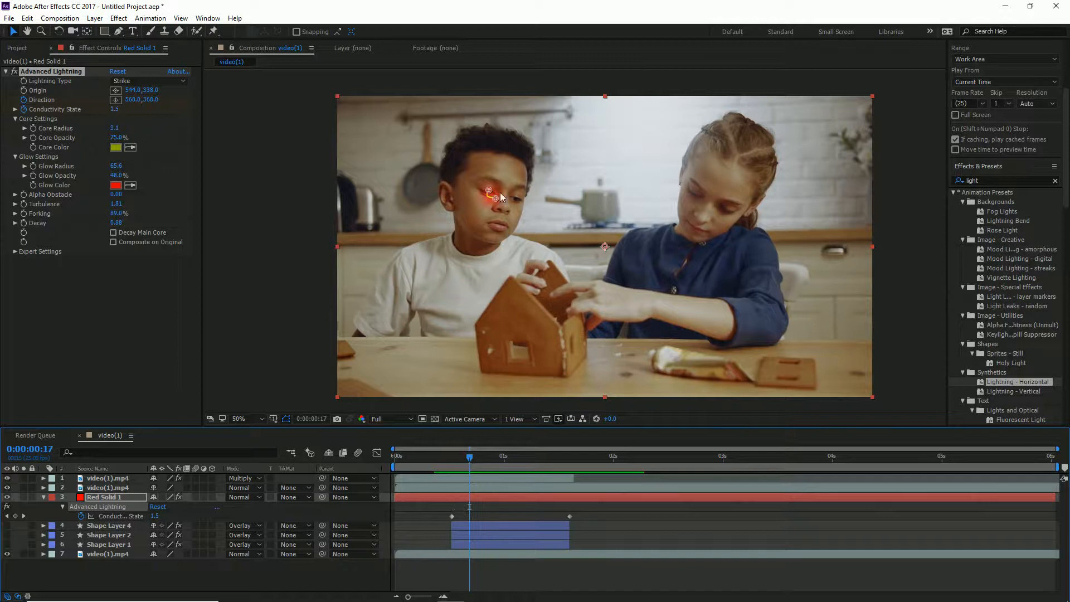
left_click_drag(495, 198, 530, 323)
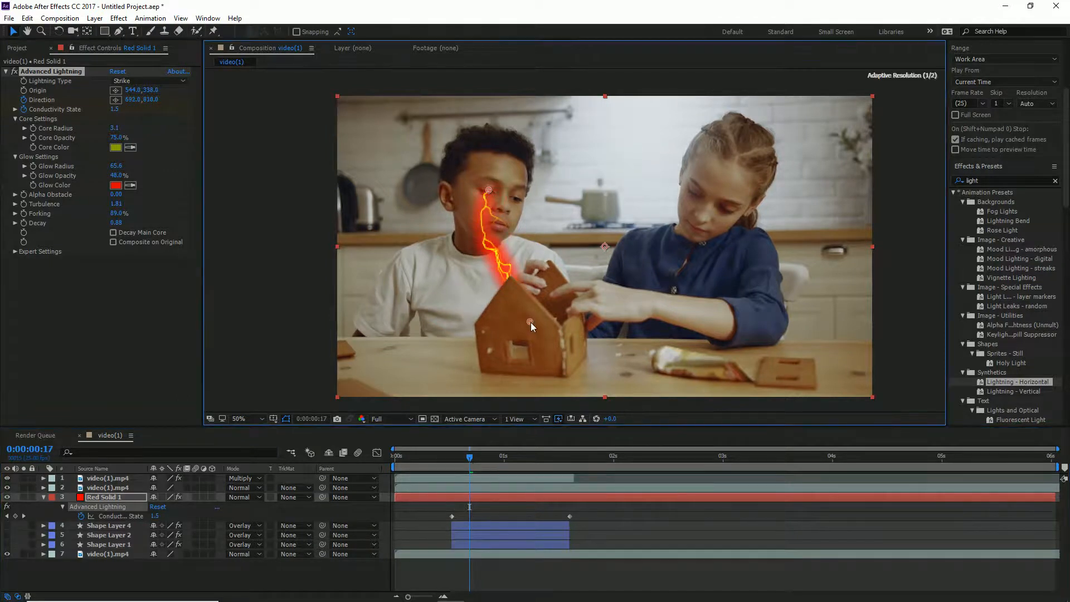
left_click_drag(456, 458, 442, 456)
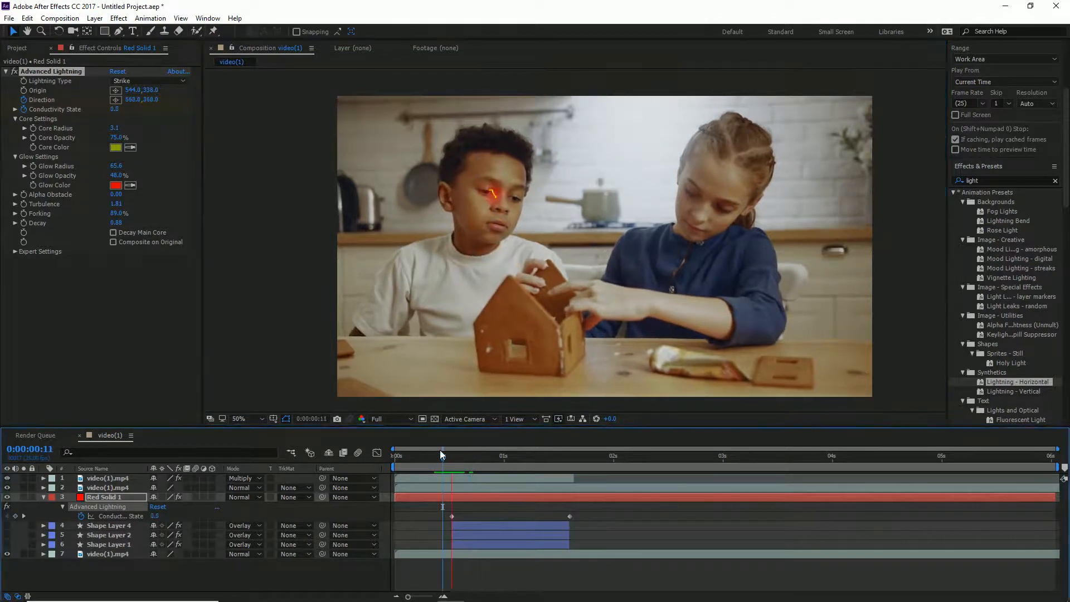
key("space")
key("space")
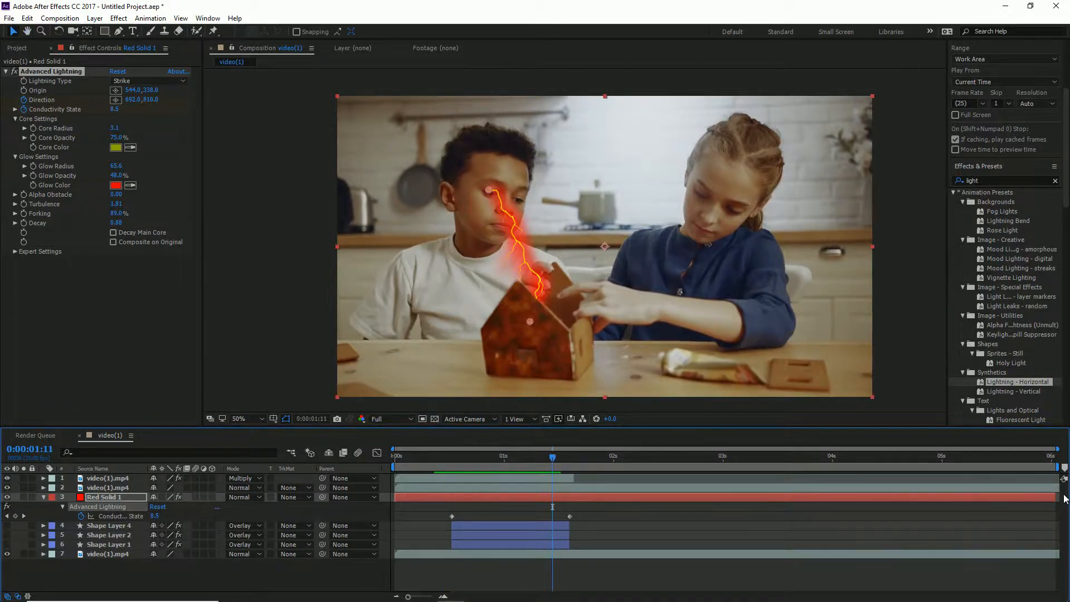
left_click(440, 488)
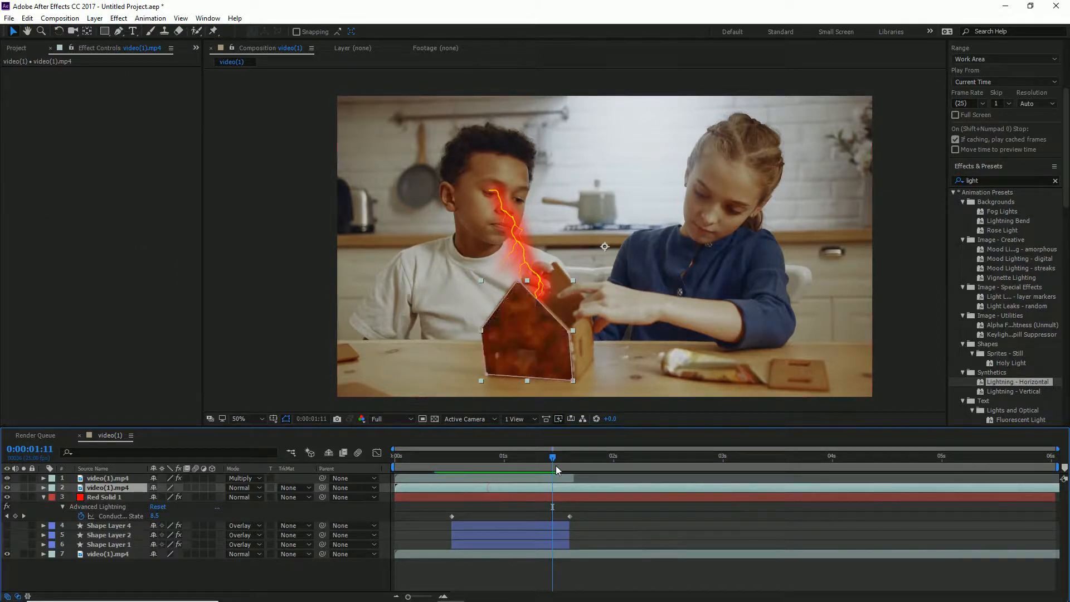
key("ctrl+shift+d")
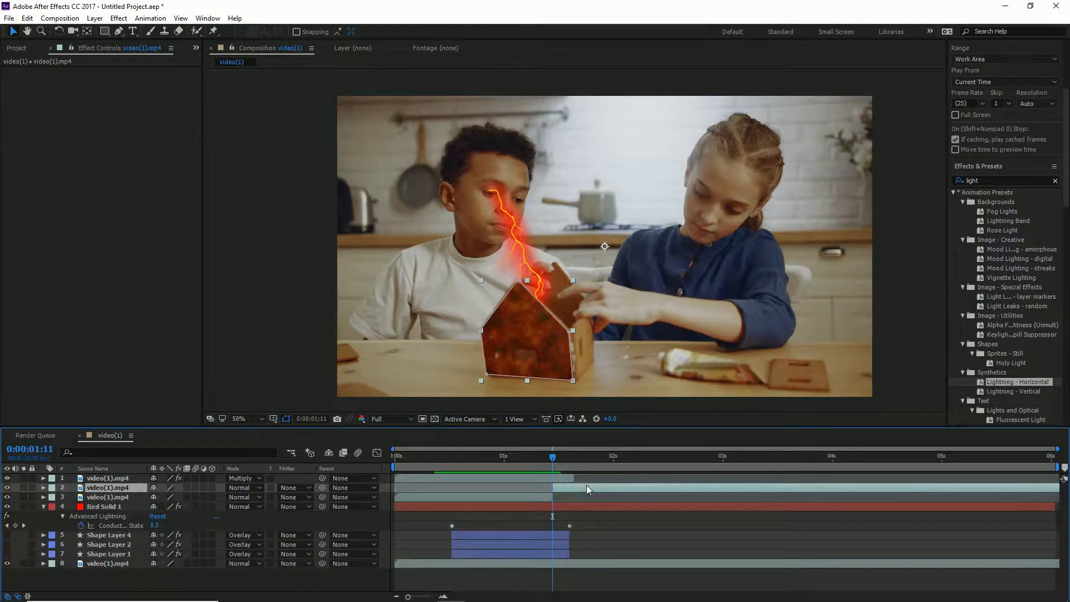
key("Delete")
left_click_drag(519, 459, 559, 465)
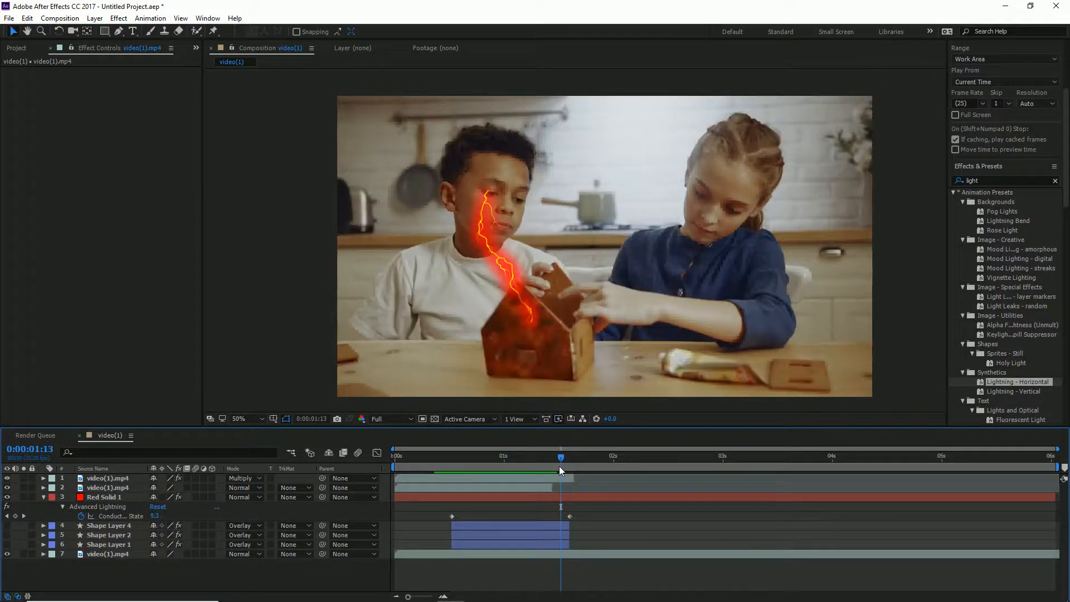
key("ctrl+z")
key("ctrl+z")
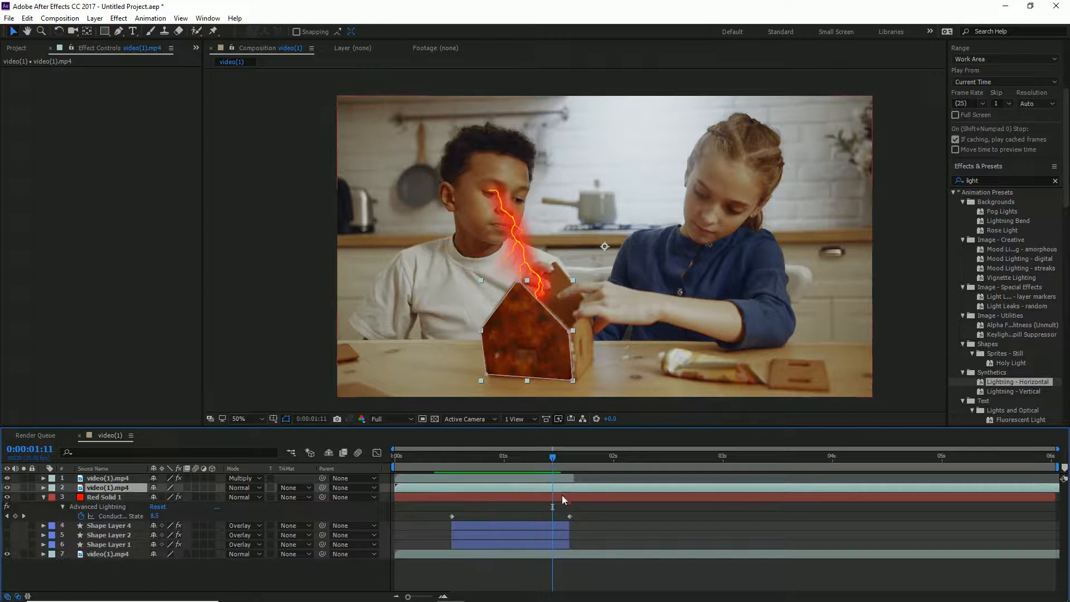
Step: Trim the Red Solid 1 layer to run from its first Conductivity State keyframe to about 0:00:01:13, and preview the result
left_click_drag(1056, 499, 559, 507)
left_click(422, 456)
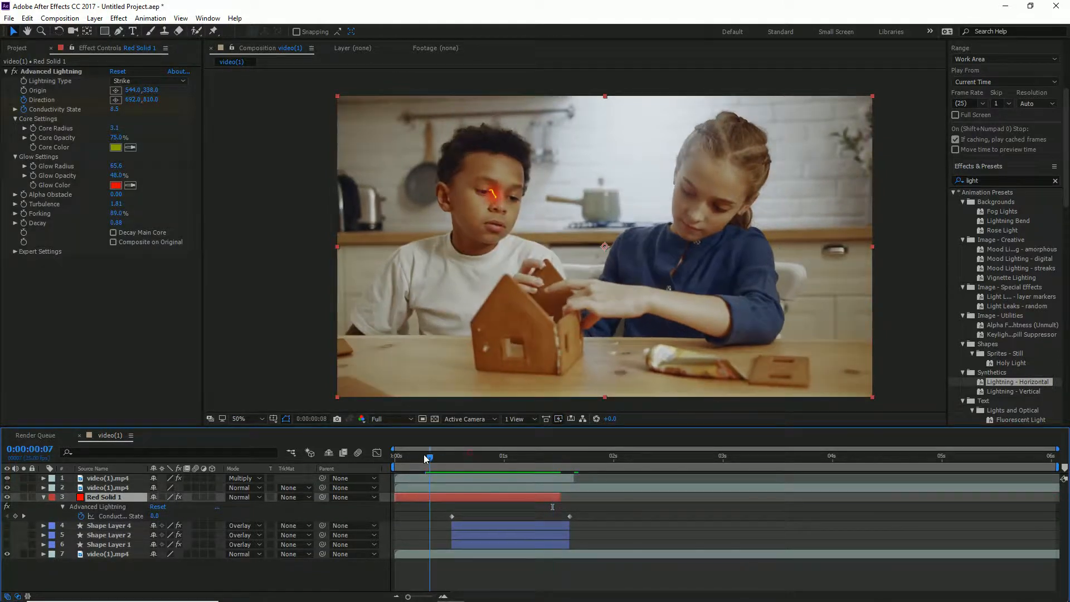
key("space")
key("space")
left_click_drag(395, 497, 450, 496)
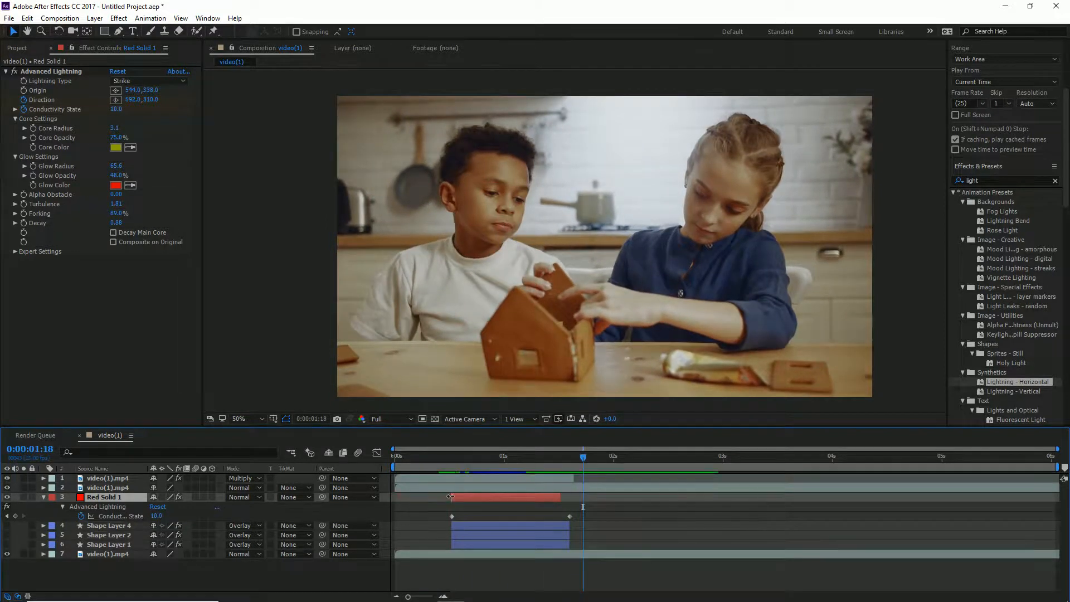
left_click(439, 457)
key("space")
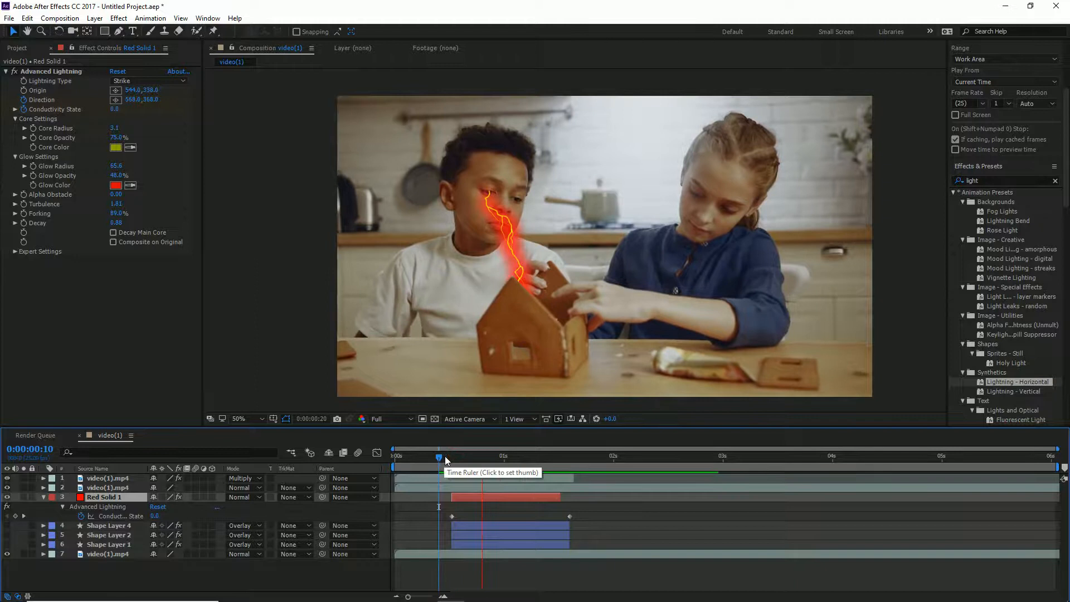
key("space")
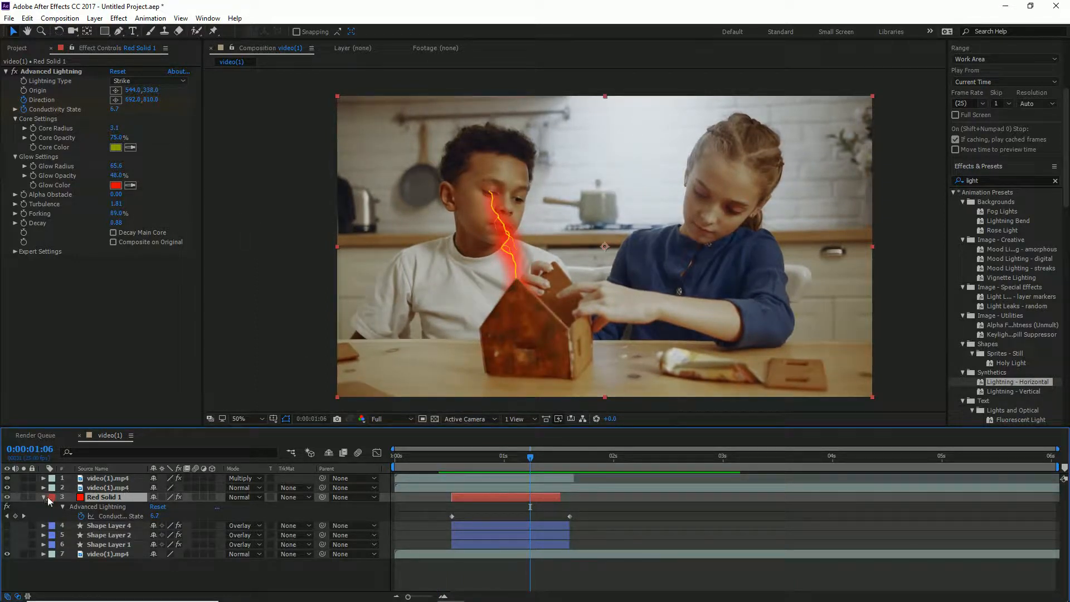
Step: Make Shape Layers 4, 2 and 1 visible and blend Red Solid 1 with the Add mode
left_click_drag(8, 526, 7, 545)
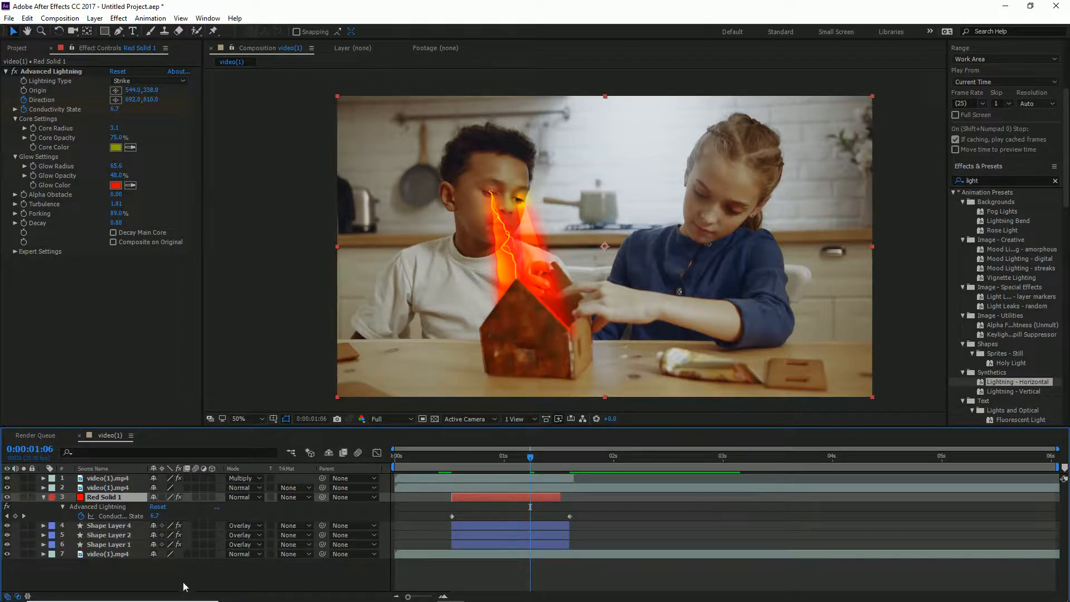
left_click(253, 494)
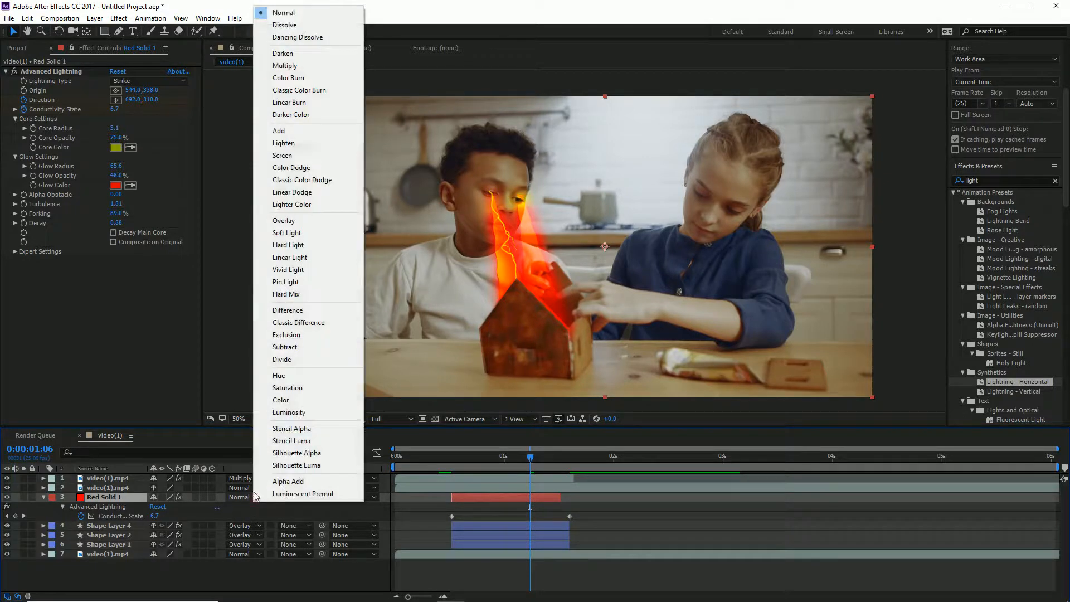
left_click(303, 134)
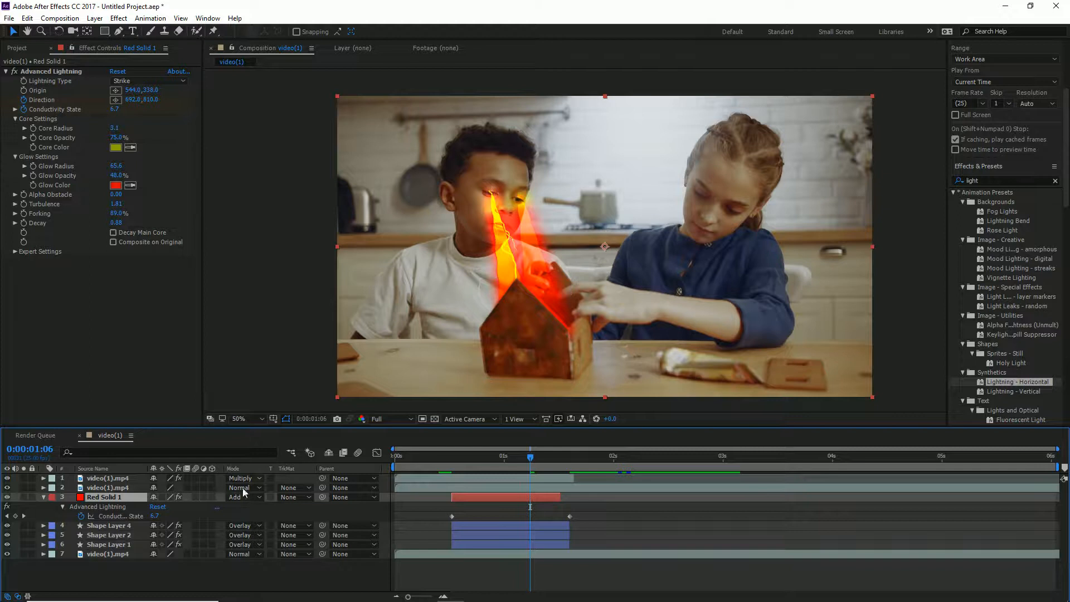
Step: Set the lightning's Core Radius to 19.5 and, after trying Linear Dodge, use the Lighter Color blending mode for Red Solid 1
left_click_drag(115, 128, 942, 170)
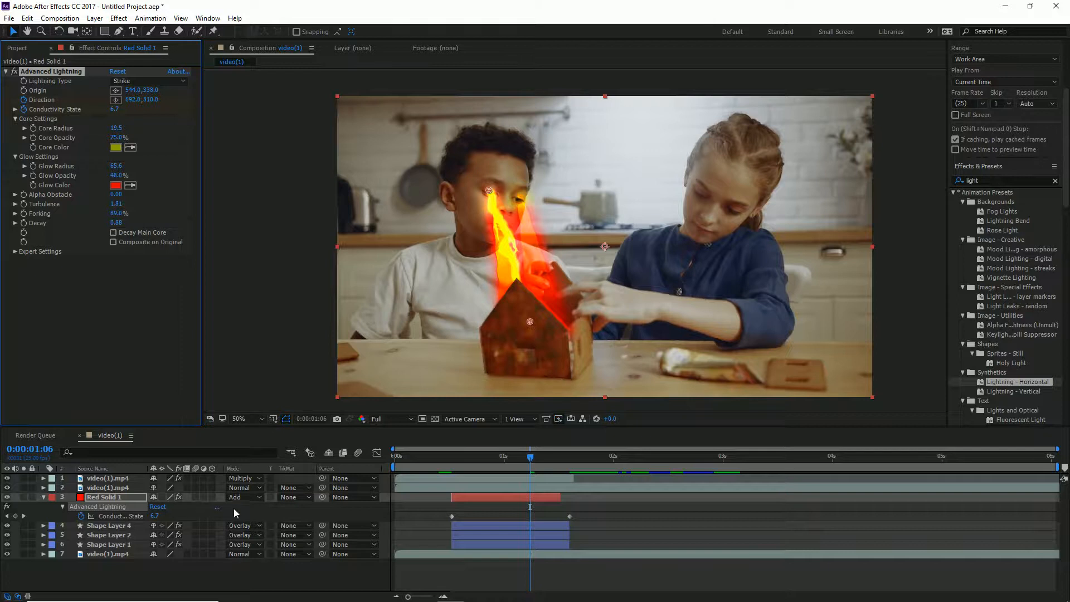
left_click(245, 493)
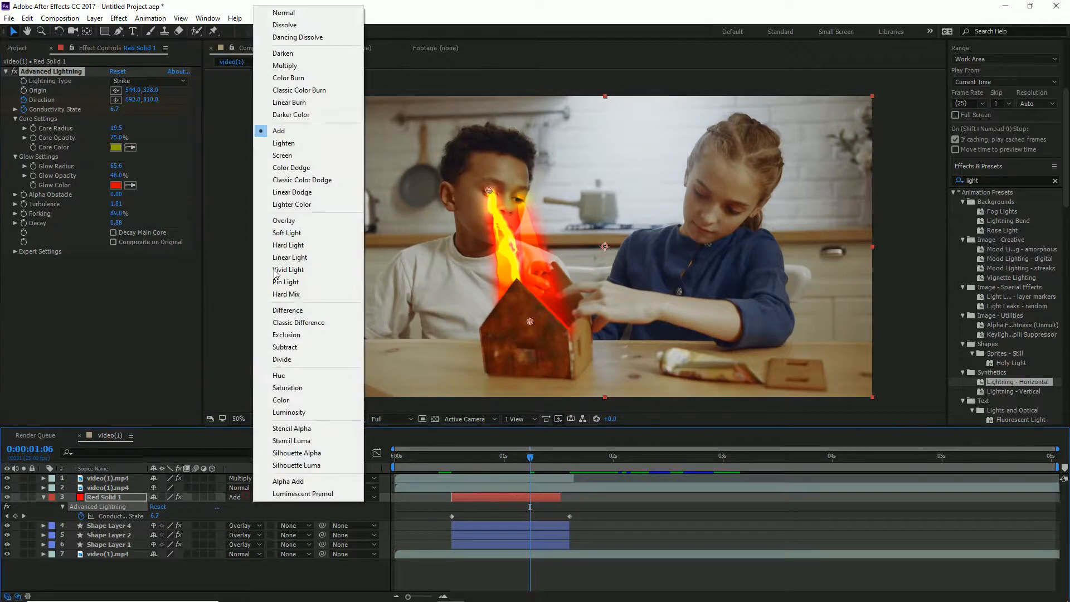
left_click(309, 193)
left_click(248, 495)
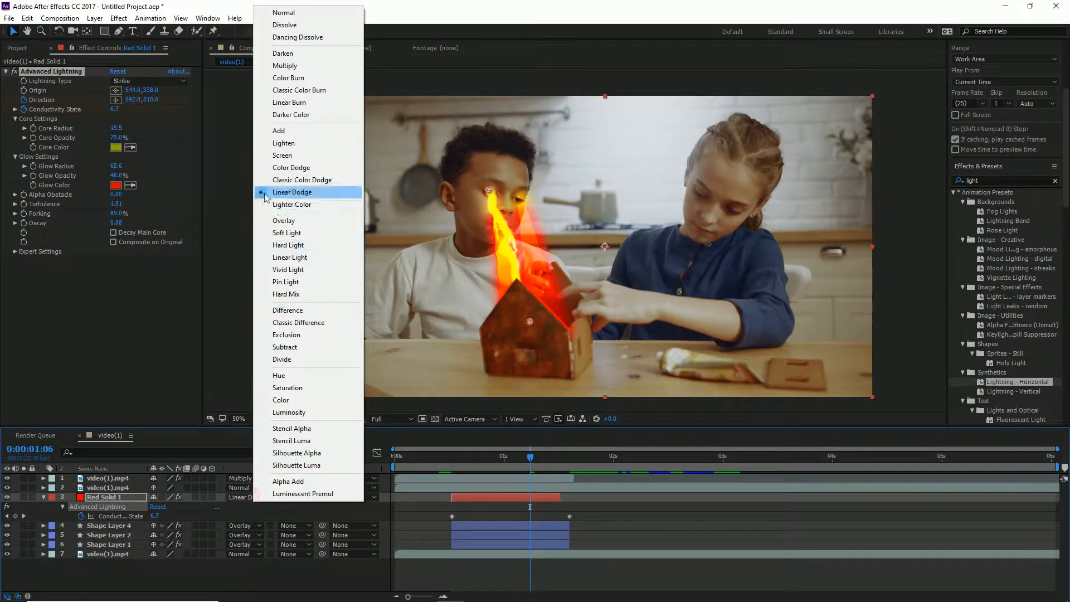
left_click(280, 206)
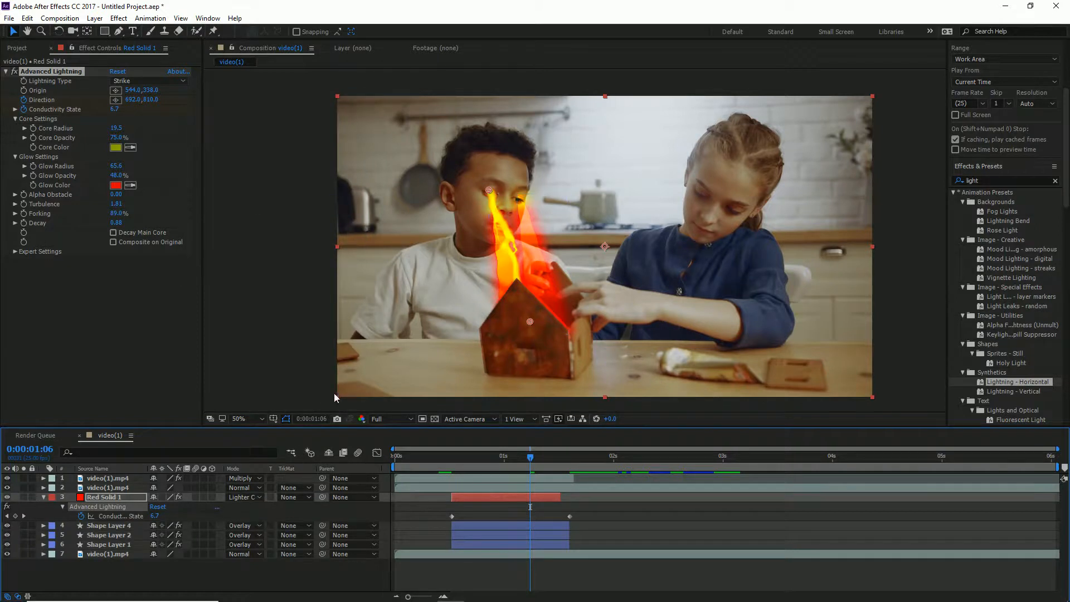
Step: Play back the composition from just before the strike to check how the lightning blends with the eye beams
left_click_drag(462, 457, 439, 458)
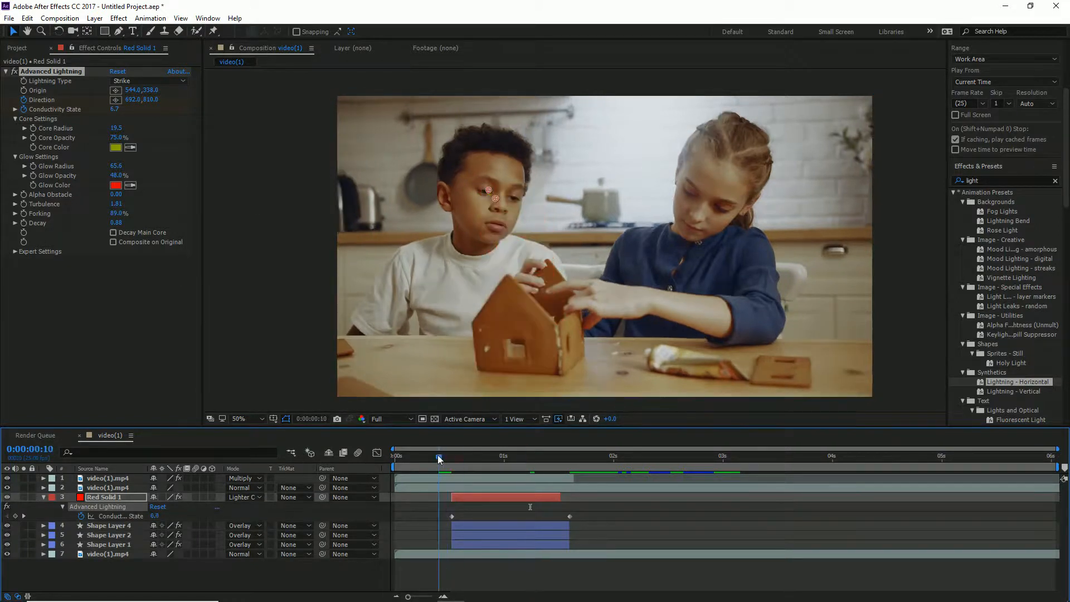
key("space")
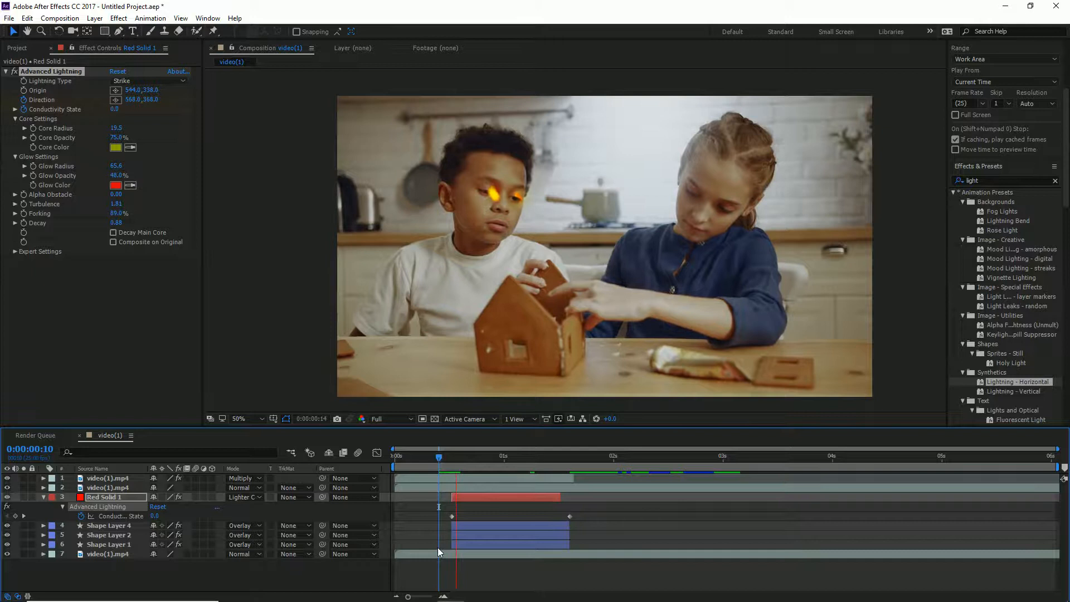
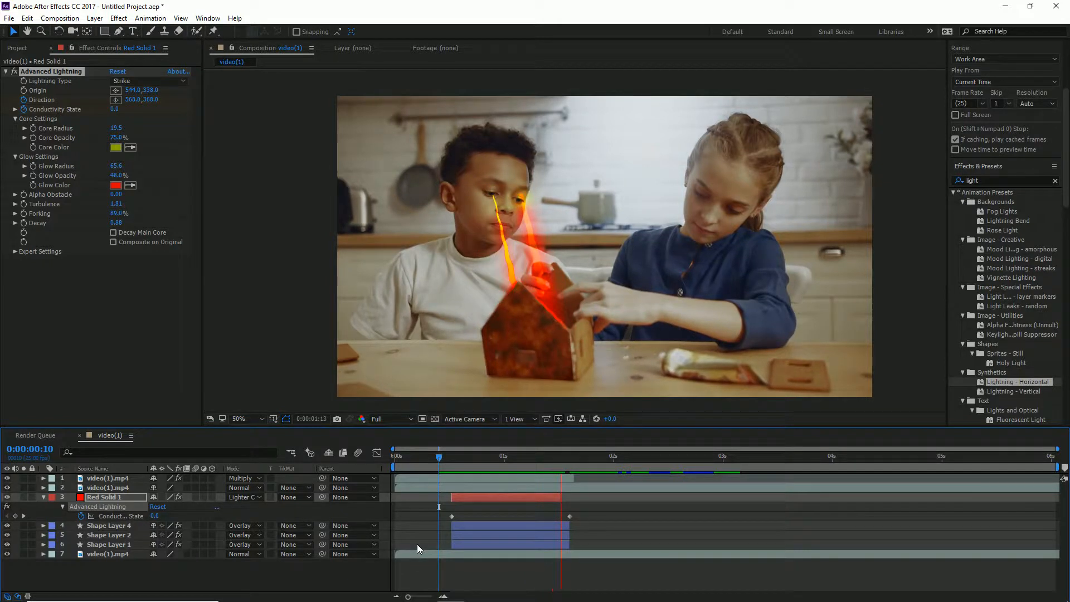
left_click_drag(444, 456, 425, 460)
key("space")
left_click_drag(446, 457, 430, 460)
key("space")
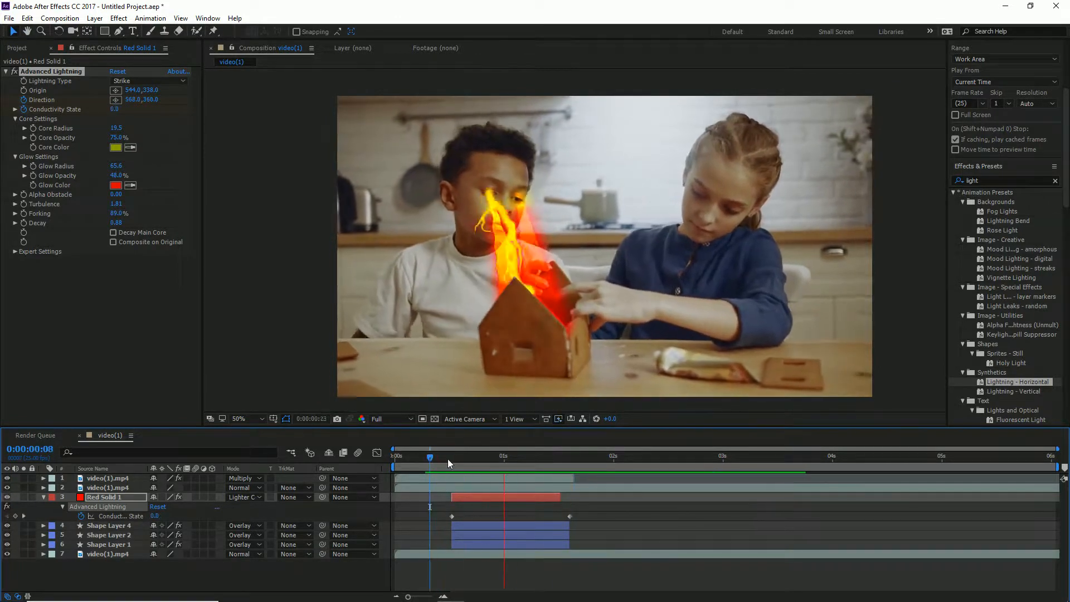
key("space")
Step: At 0:00:01:10, set the lightning's Forking to 94% and its Turbulence to 1.72
left_click_drag(528, 456, 545, 463)
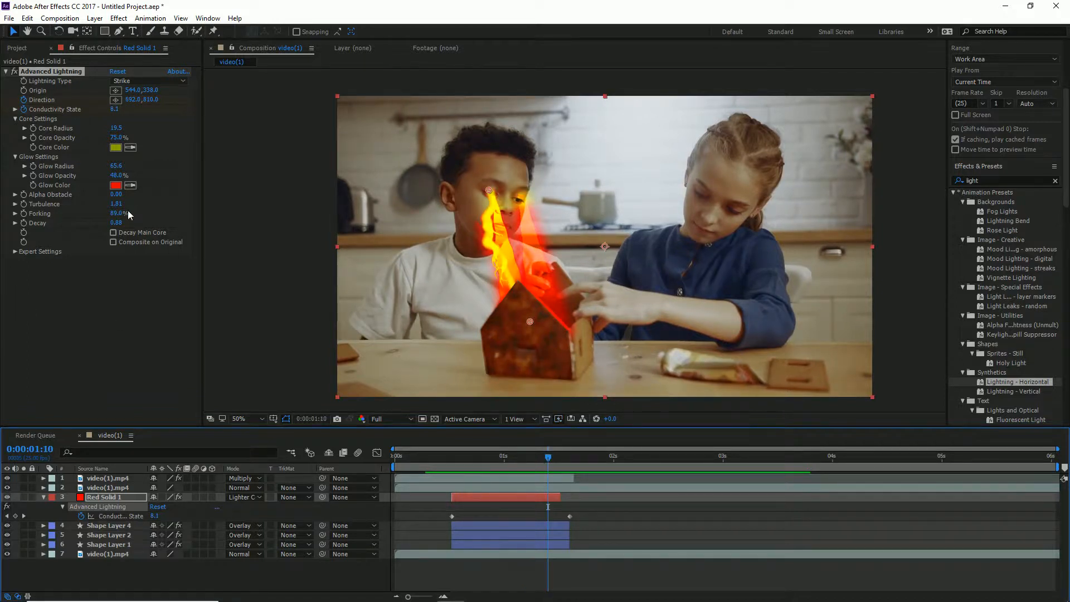
mouse_move(116, 213)
left_mouse_down()
mouse_move(66, 225)
mouse_move(101, 226)
left_mouse_up()
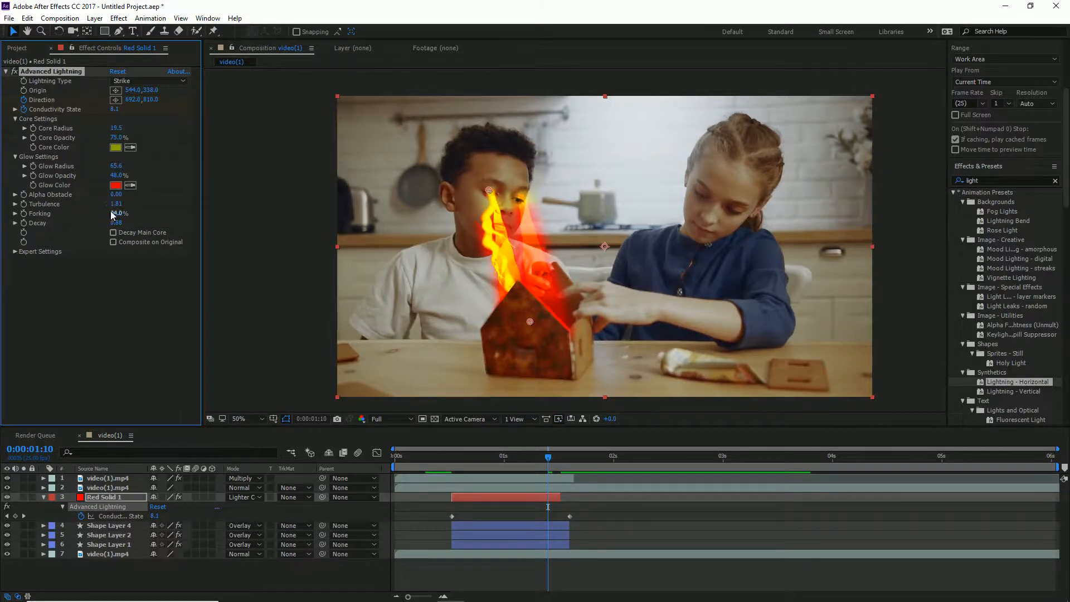
left_click_drag(115, 204, 11, 293)
left_click_drag(2, 363, 109, 246)
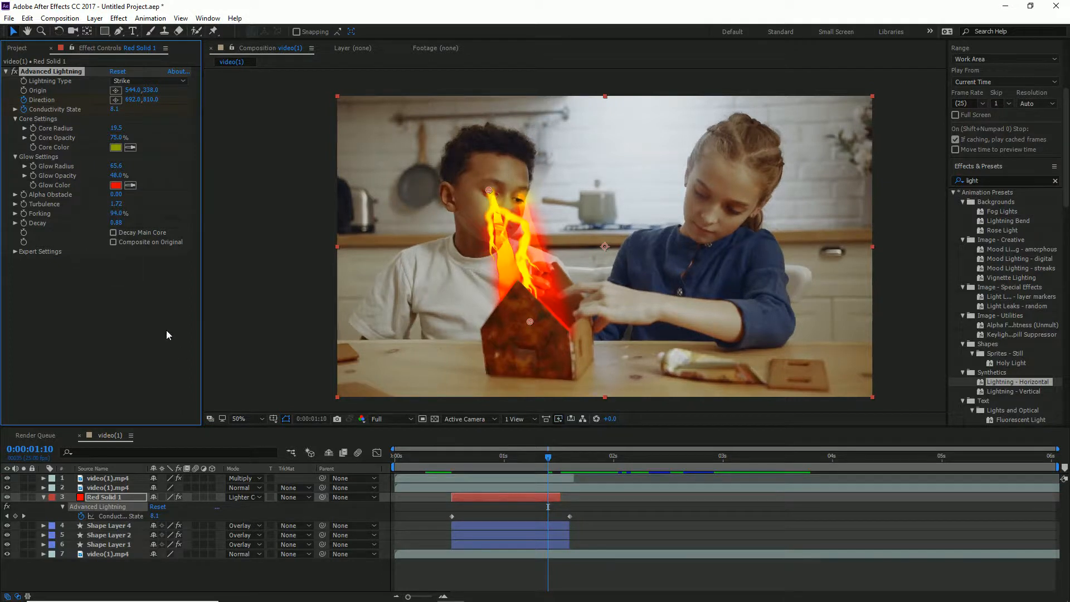
Step: Try the Composite on Original and Decay Main Core options of the lightning
left_click(114, 242)
left_click(114, 233)
left_click(113, 233)
Step: In the lightning's Expert Settings, set Complexity to 4 and Min. Forkdistance to 49
left_click(16, 252)
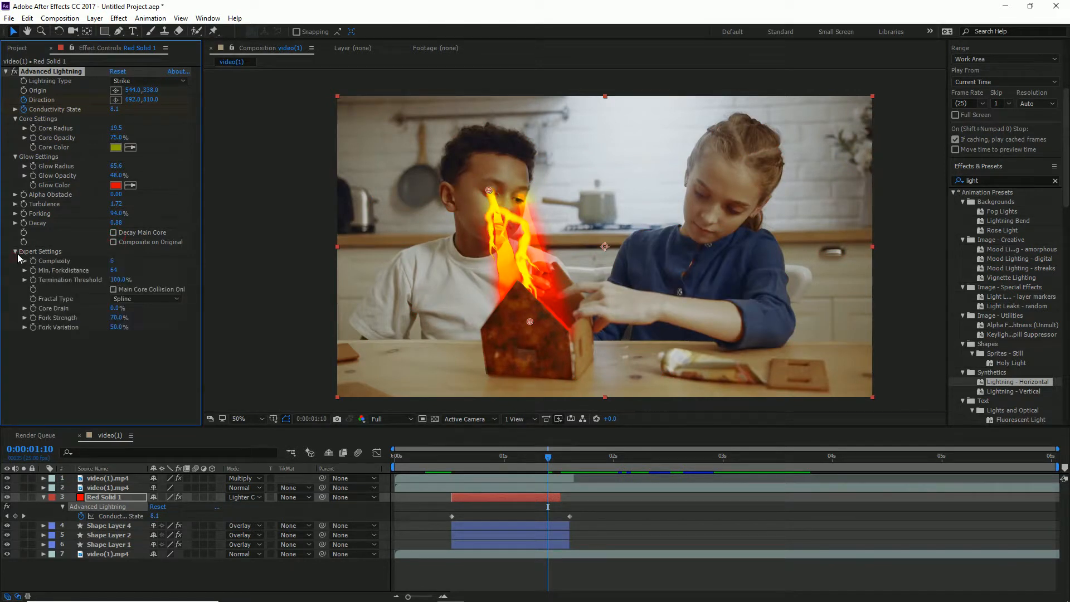
left_click_drag(116, 263, 139, 273)
left_click(113, 260)
type("4")
key("Return")
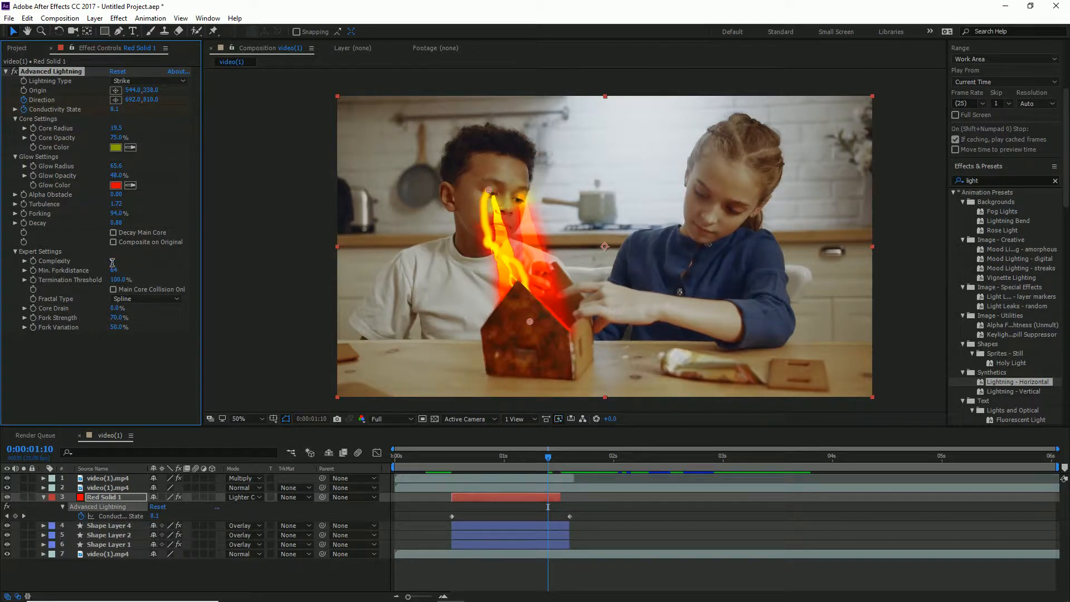
left_click_drag(114, 271, 82, 279)
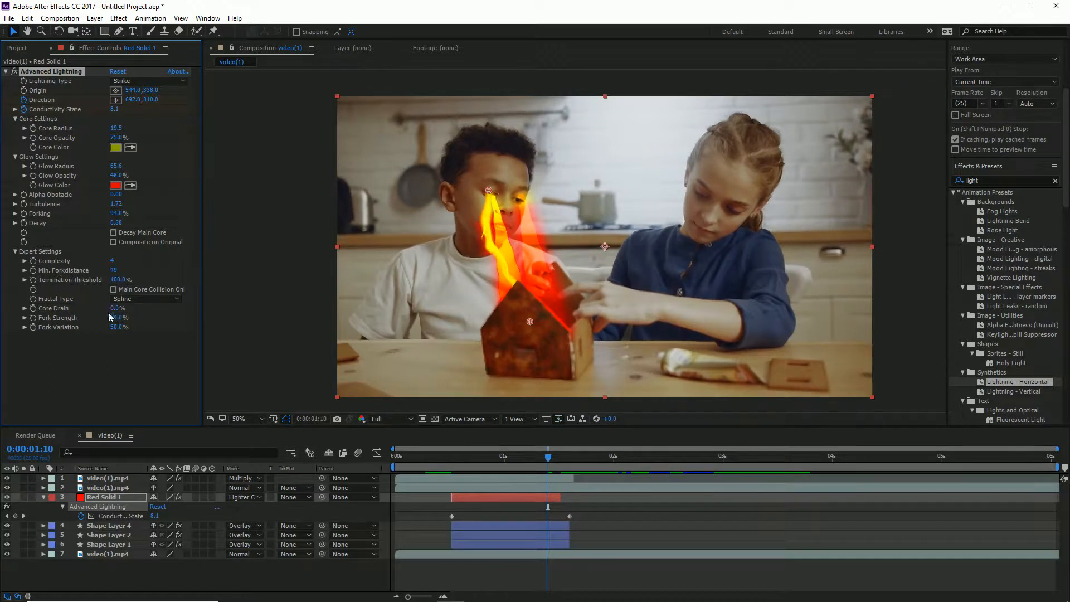
left_click_drag(133, 308, 140, 307)
Step: At 0:00:00:15, apply the Curves color correction effect to the second layer, the masked video copy of the house's front wall
left_click(460, 486)
left_click_drag(485, 455, 460, 455)
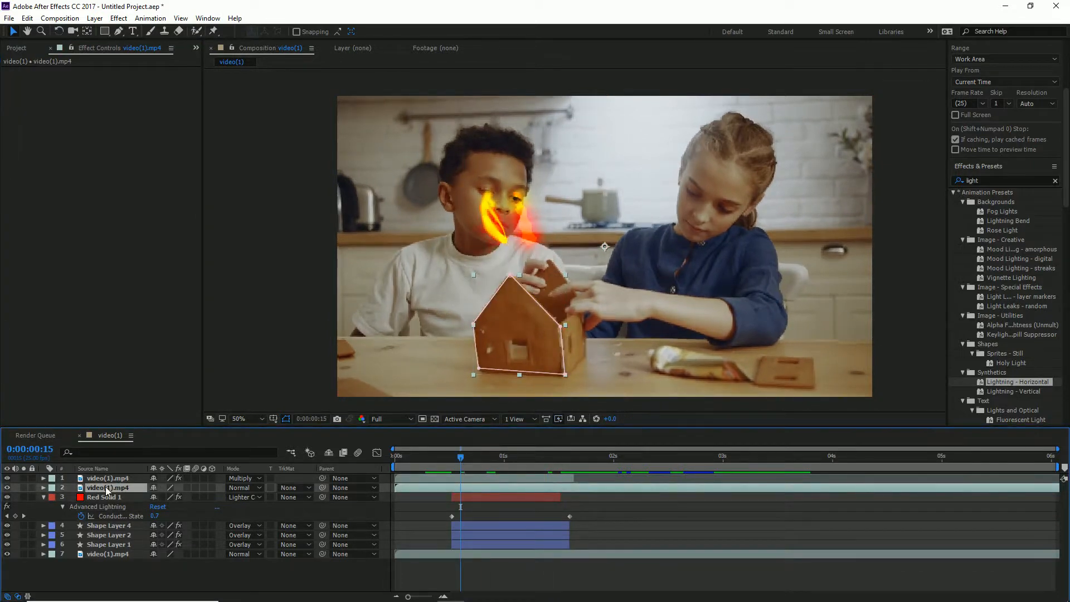
left_click(118, 18)
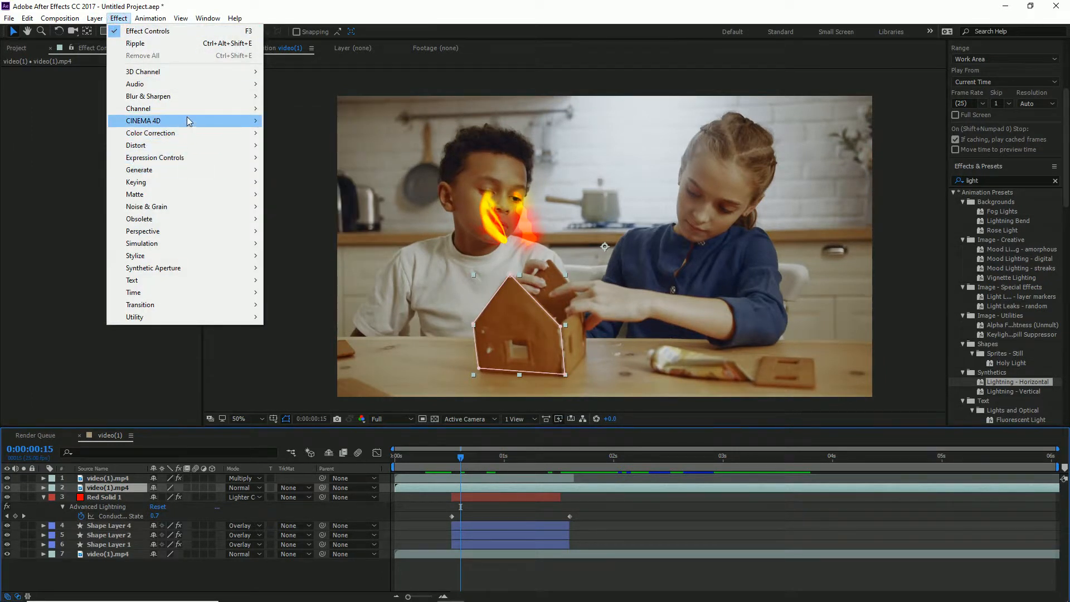
mouse_move(210, 134)
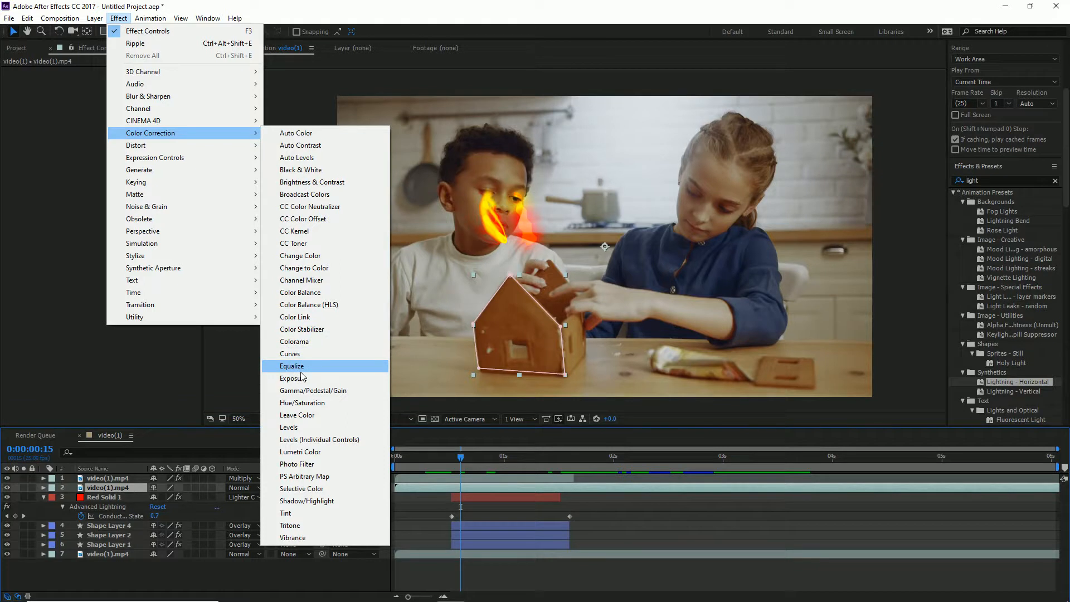
left_click(291, 353)
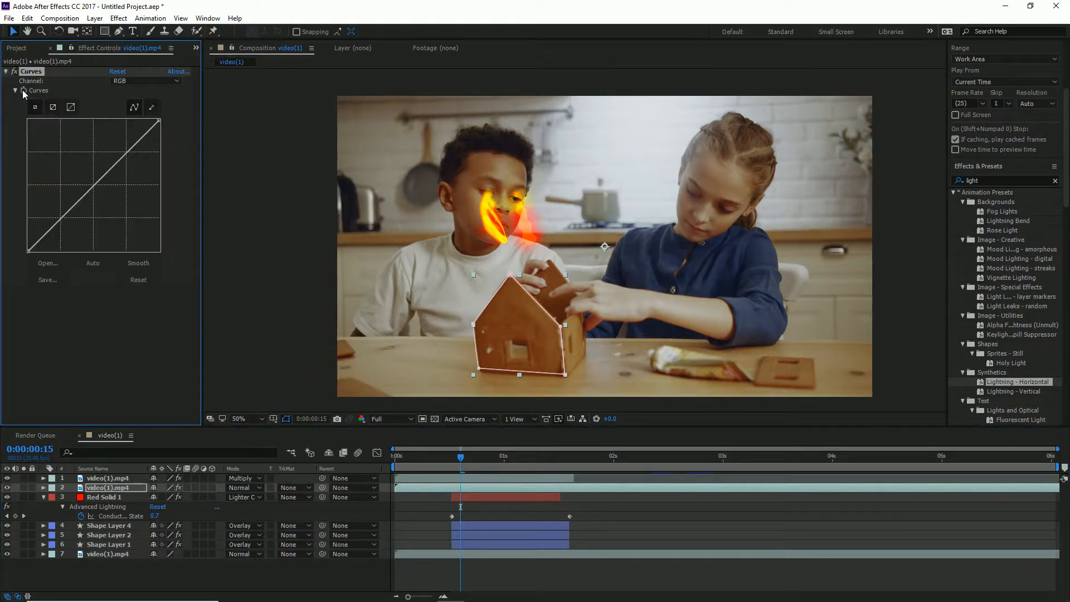
Step: Enable Curves keyframing at 0:00:00:15, then raise the Red channel curve strongly at 0:00:01:00 to make the house wall turn red
left_click(129, 82)
left_click(130, 101)
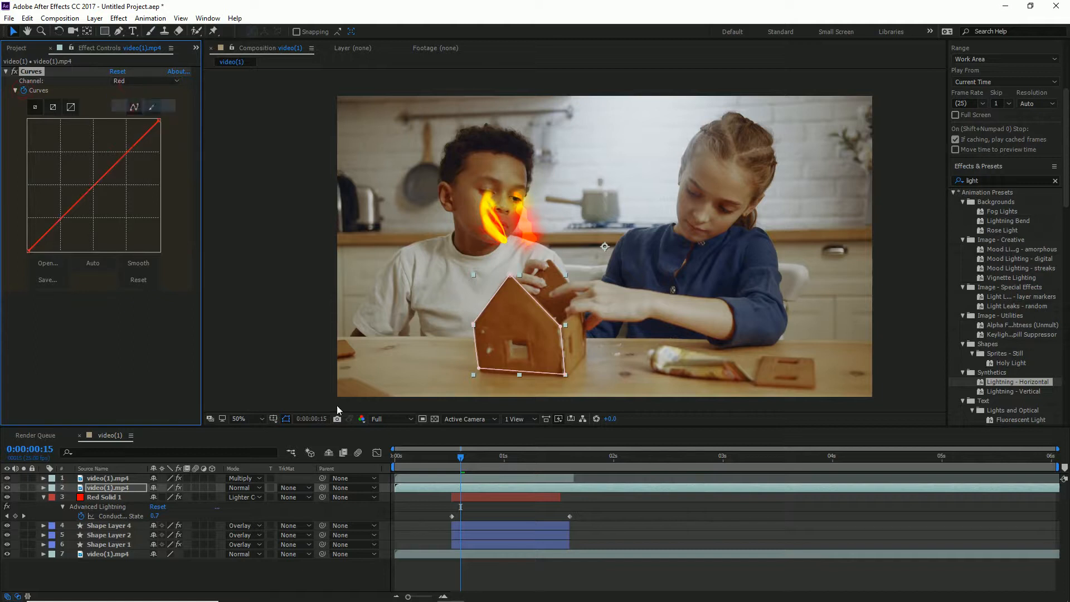
left_click_drag(460, 457, 504, 457)
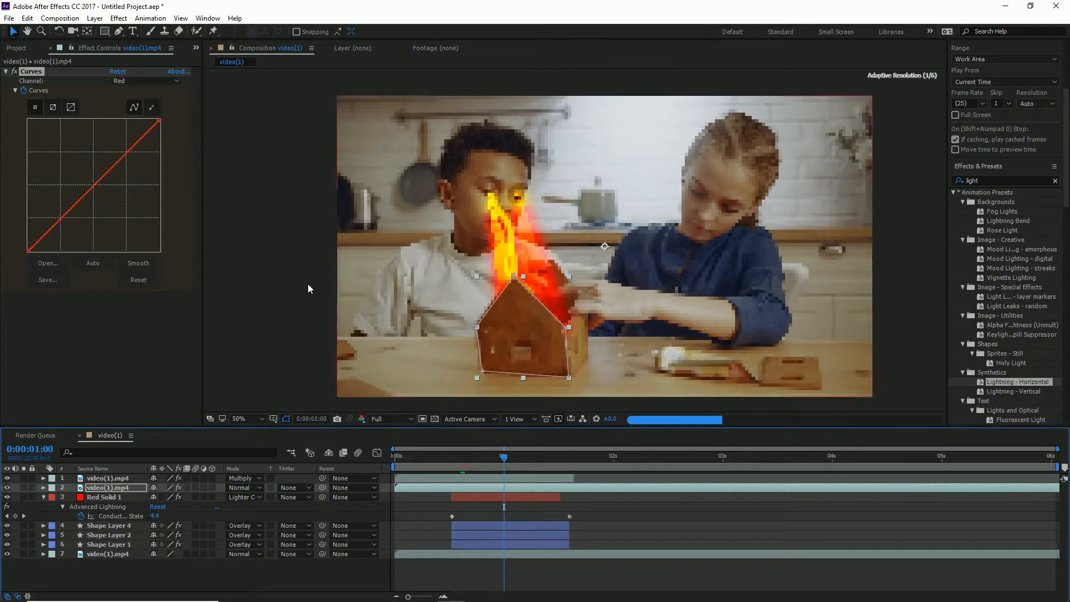
left_click_drag(87, 191, 63, 166)
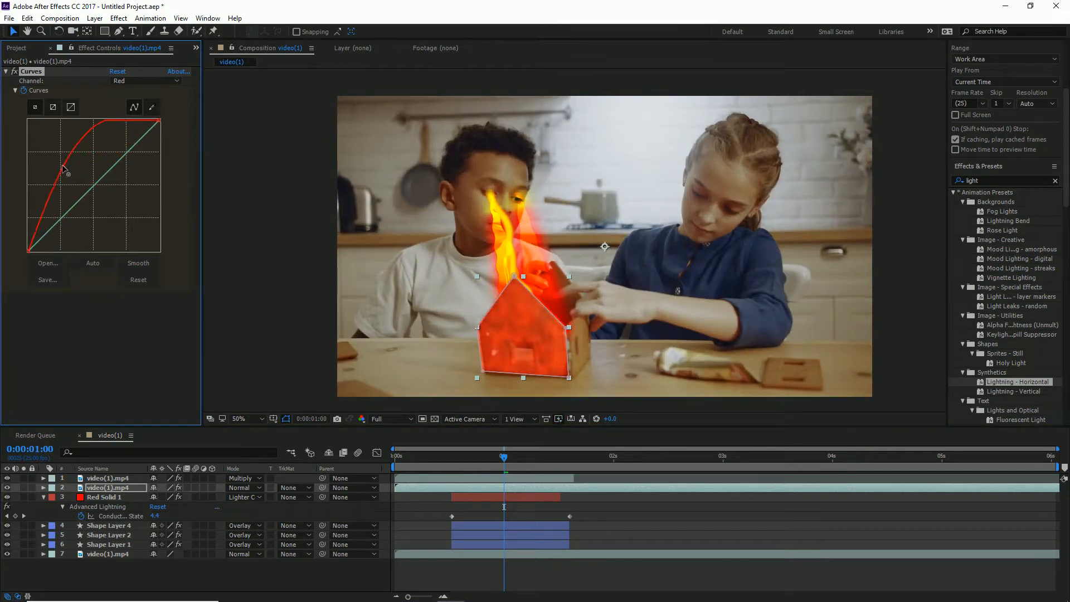
Step: Play back the composition from 0:00:00:10 to check the house wall's animated red tint
left_click(438, 457)
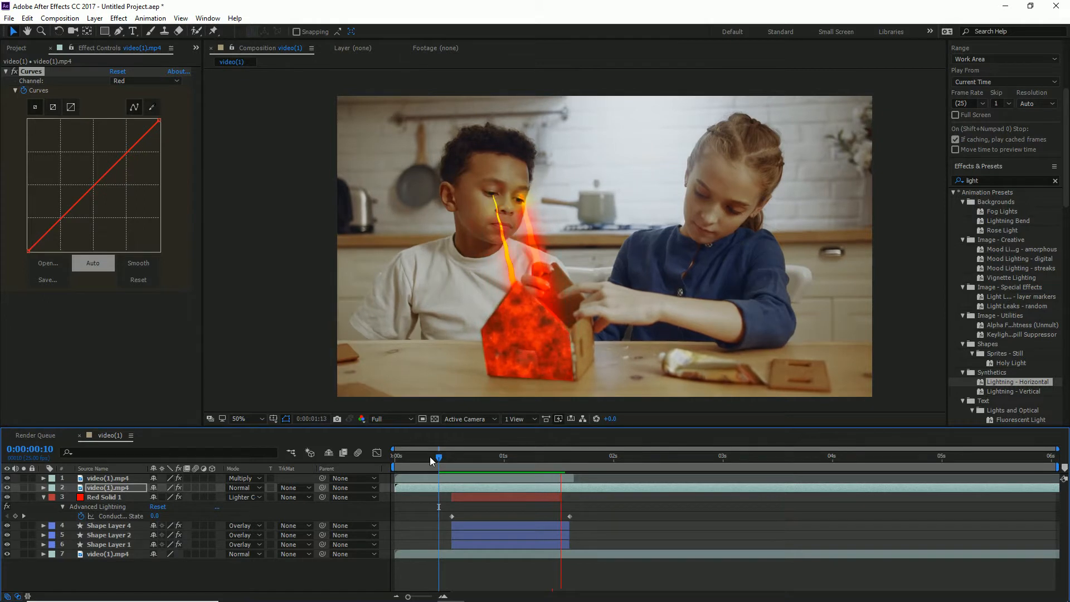
left_click(434, 455)
left_click_drag(434, 454, 439, 456)
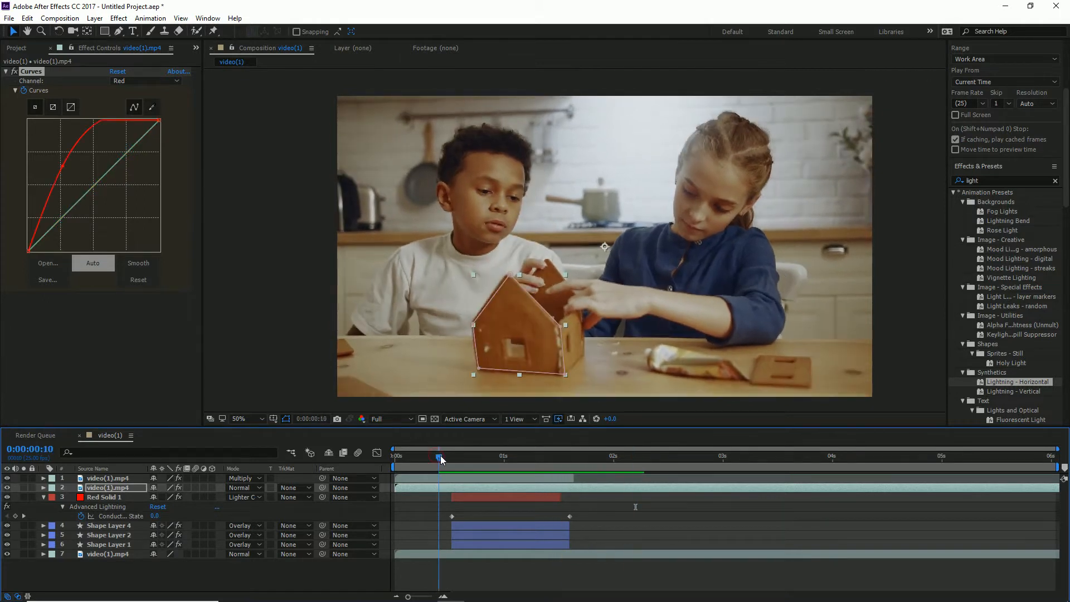
key("space")
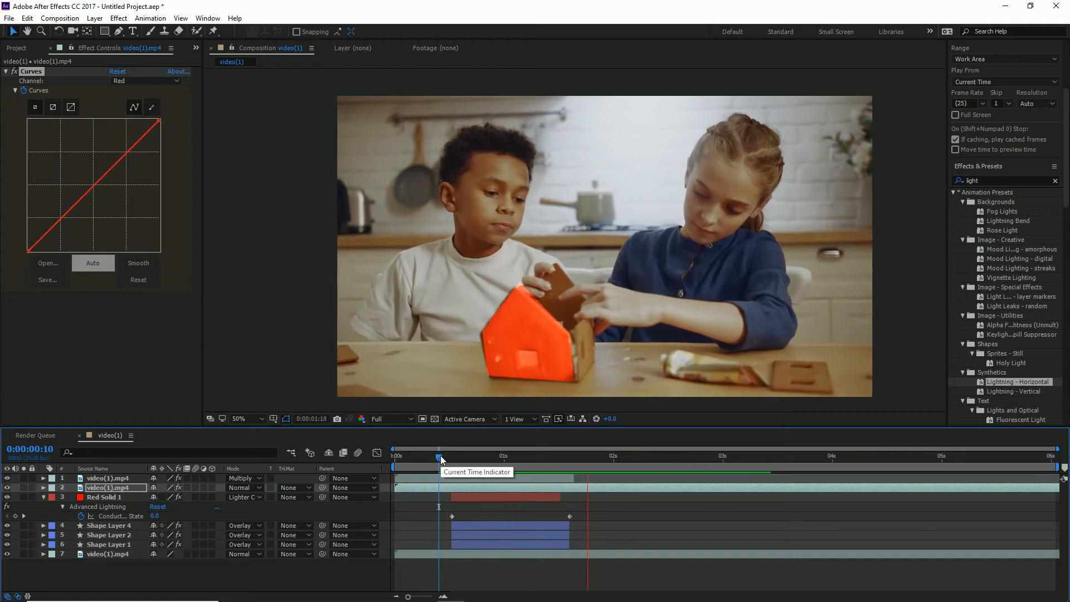
key("space")
Step: Split the masked wall layer at 0:00:01:15, delete the part after the cut, and play back the composition from near its start
left_click(567, 457)
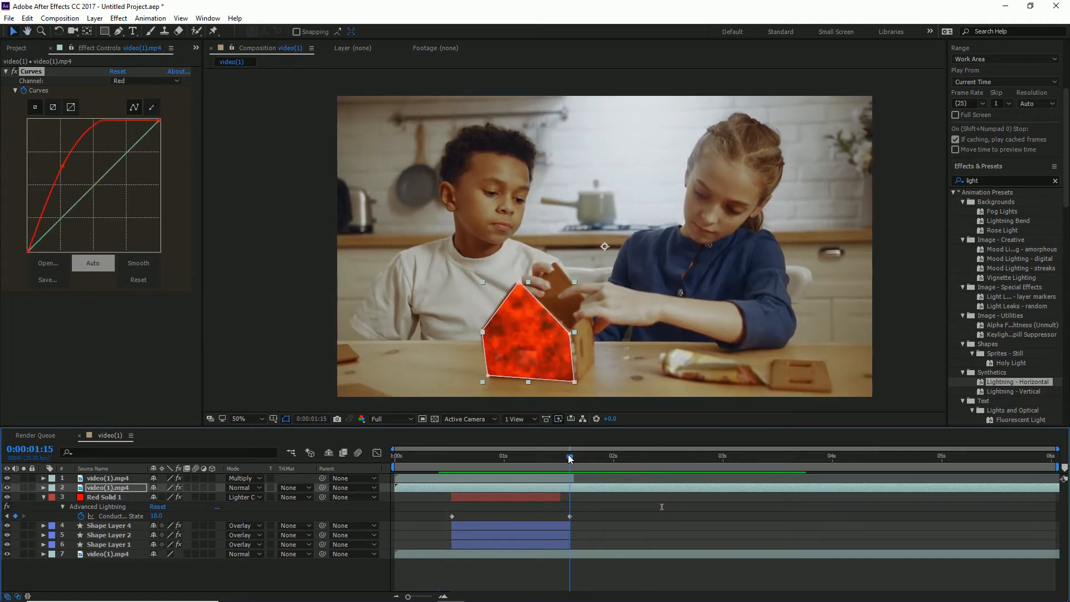
key("ctrl+shift+d")
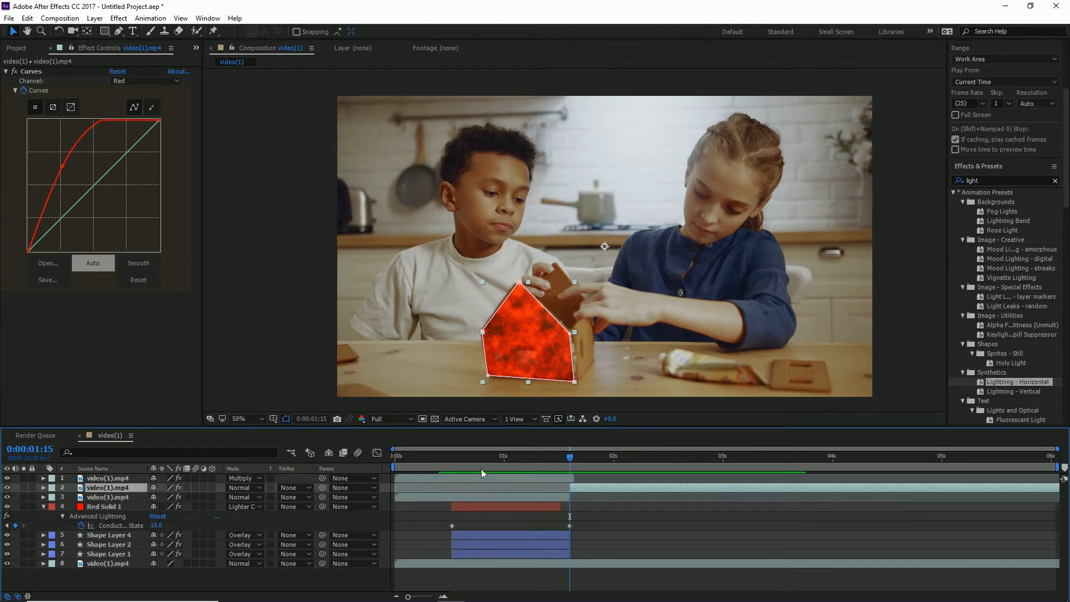
key("Delete")
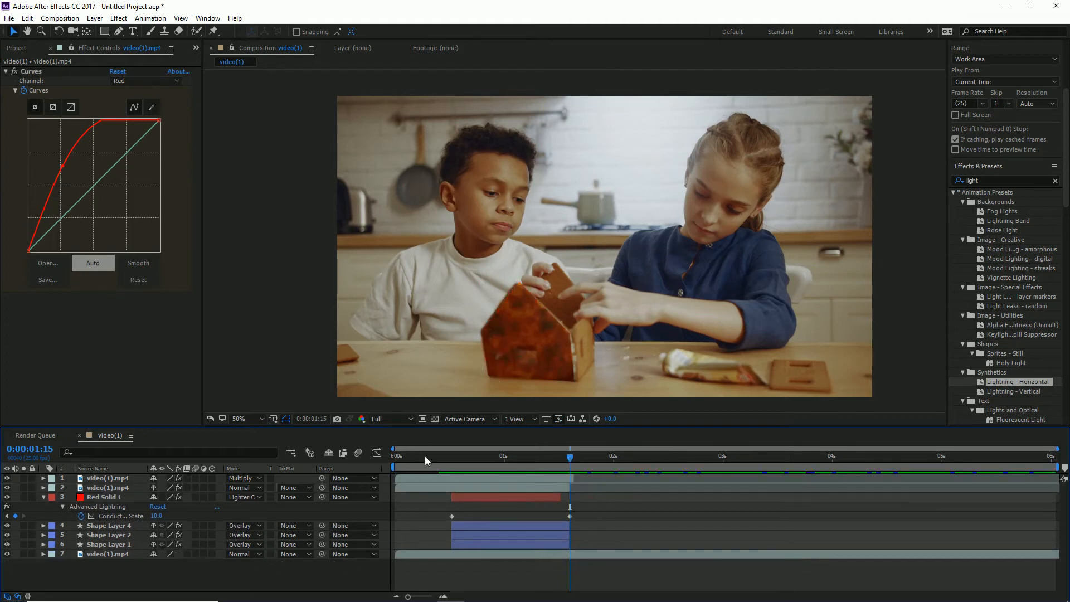
left_click_drag(424, 456, 412, 457)
key("space")
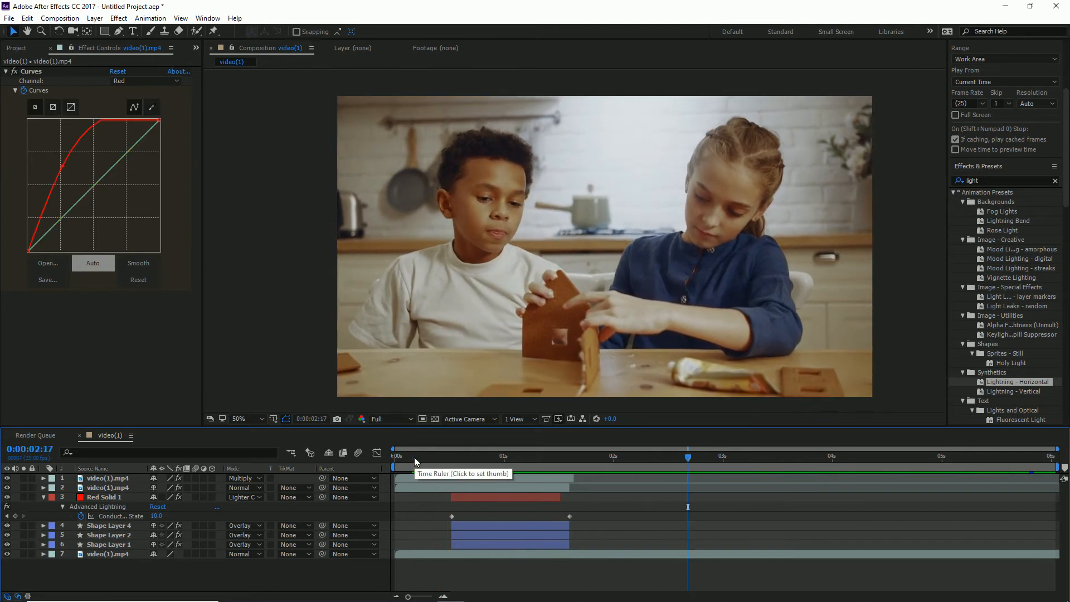